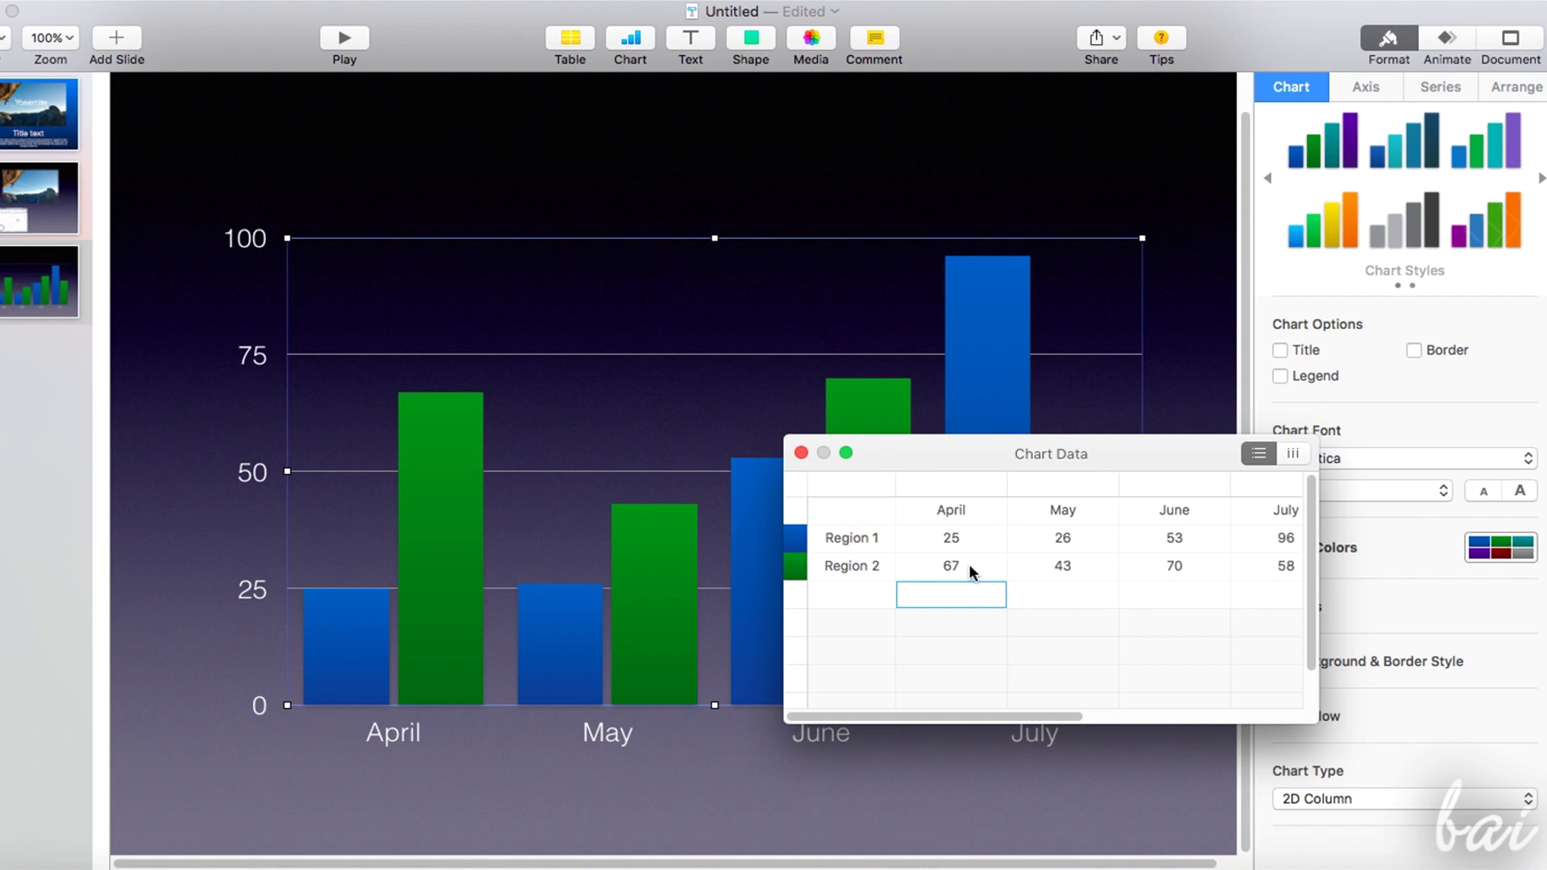
Enter May values of 140 for Region 1 and 76 for Region 2 in the chart data
click(1062, 538)
text(1)
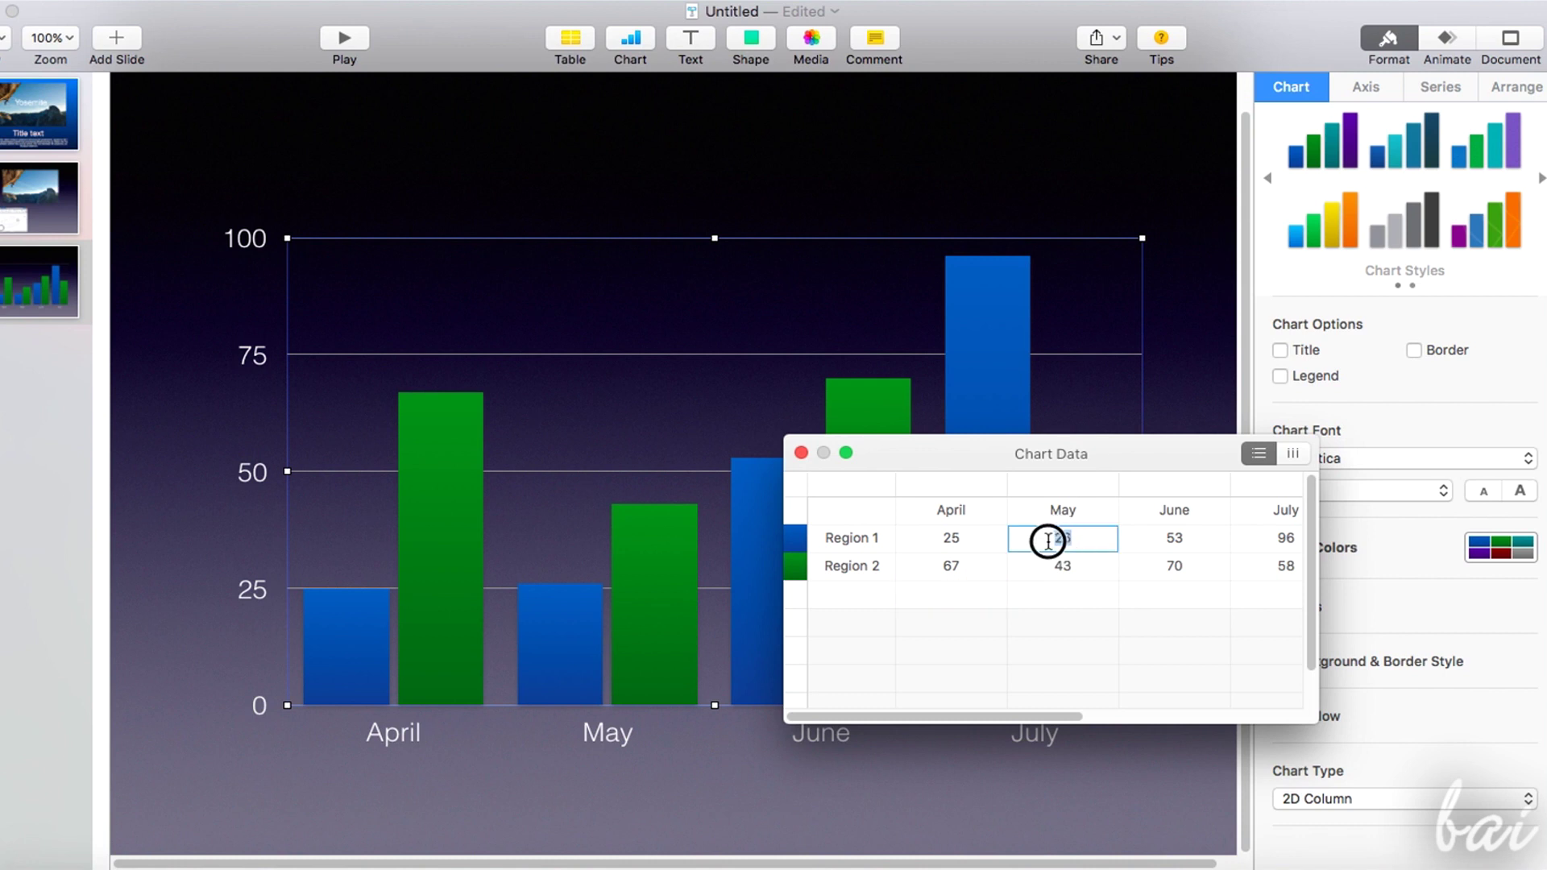
text(40)
key(Return)
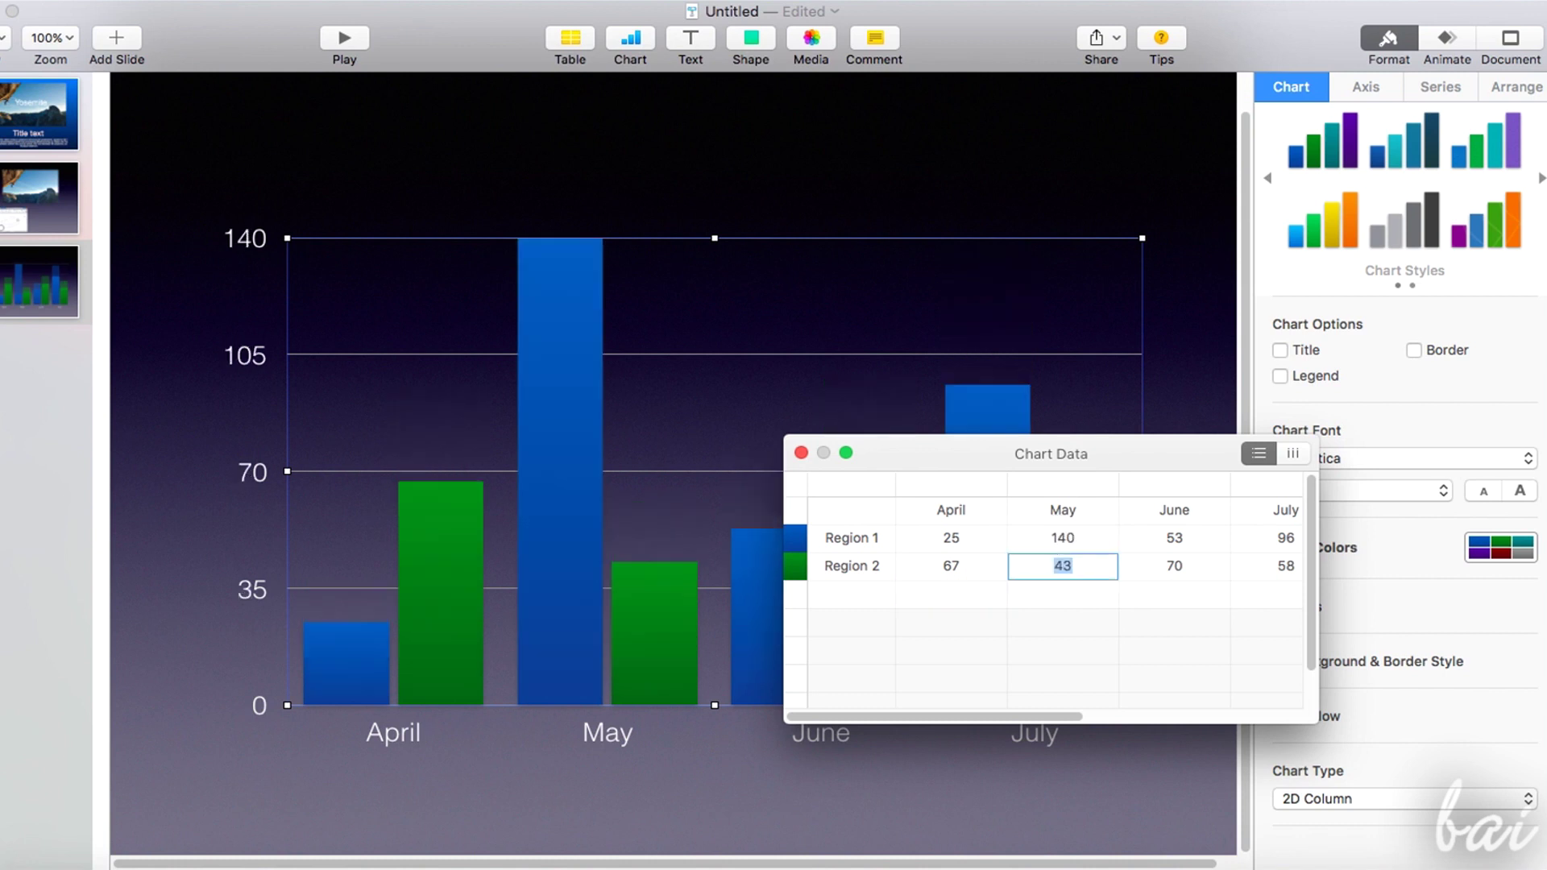
click(1061, 568)
text(76)
key(Return)
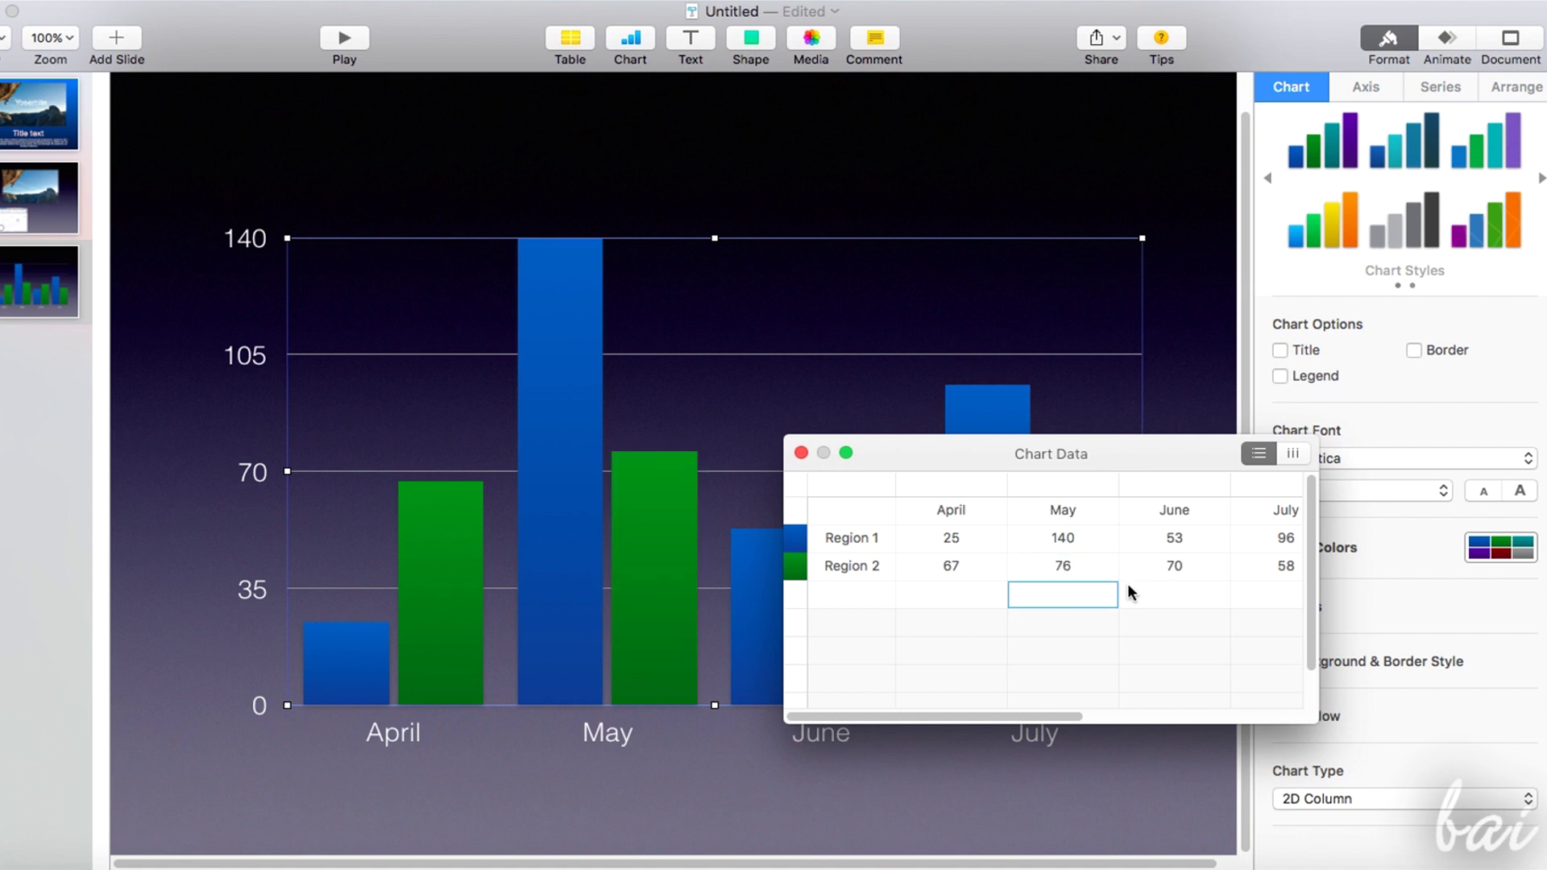
Close the chart data, preview MyPresentation and MyPresentation2, then start a new document
click(801, 453)
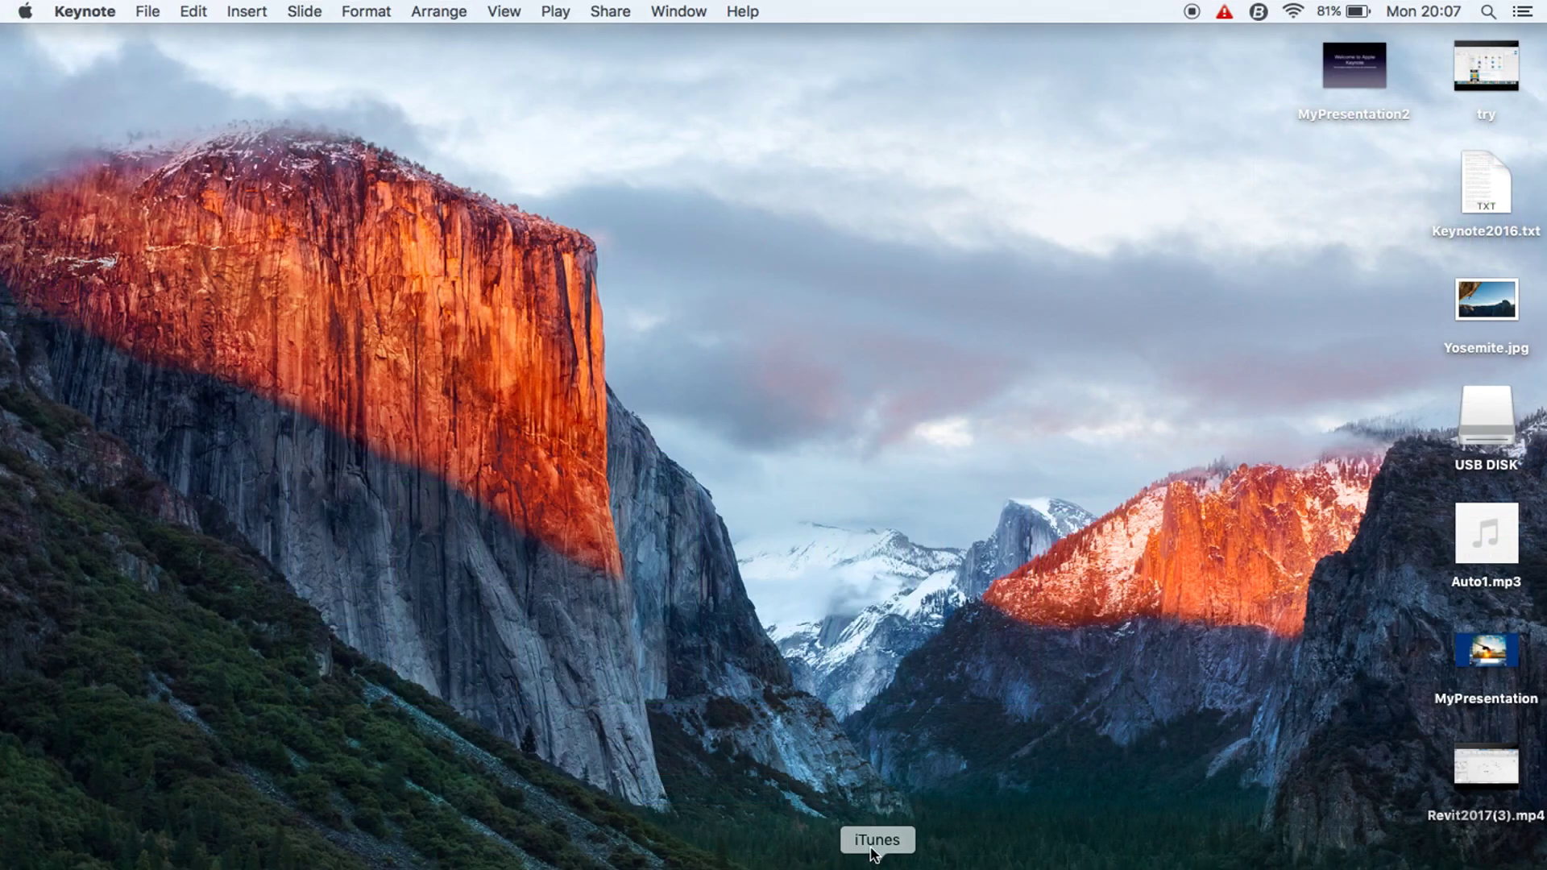
click(872, 854)
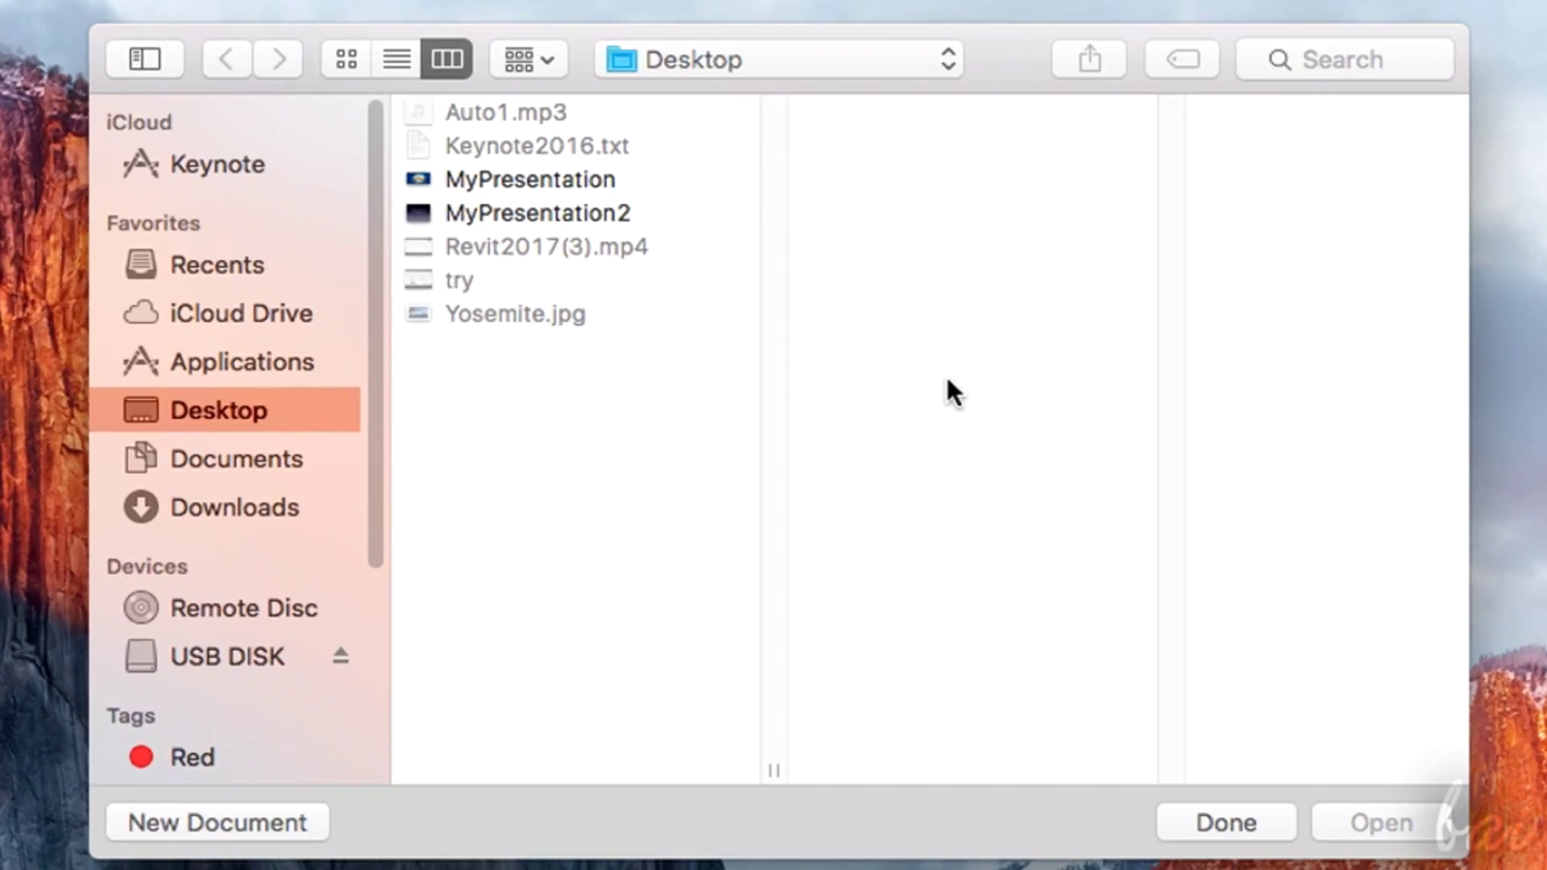
click(614, 179)
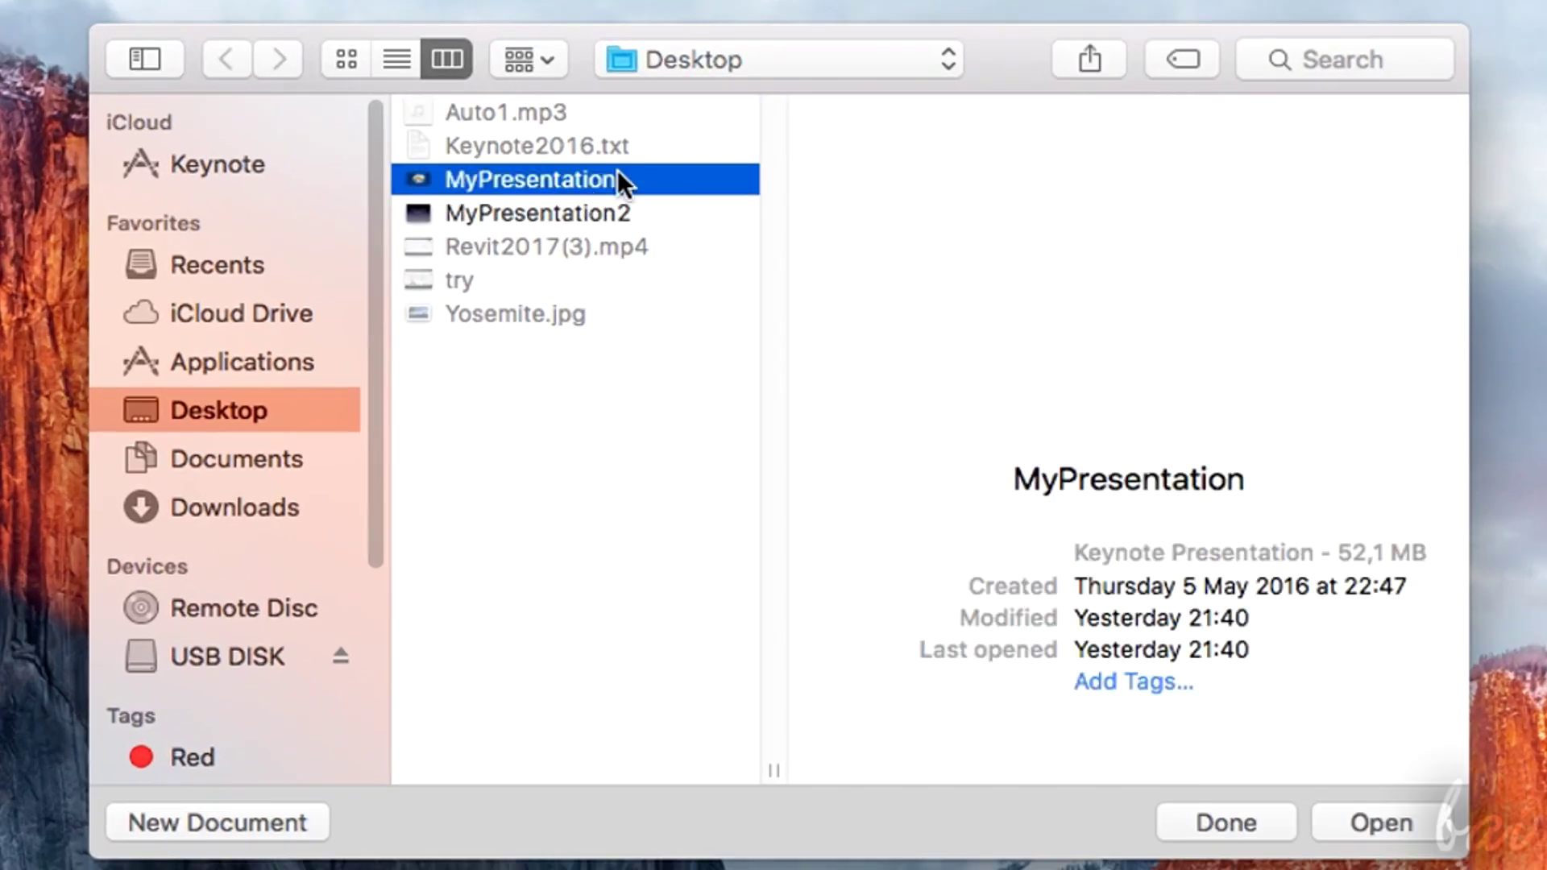
click(594, 214)
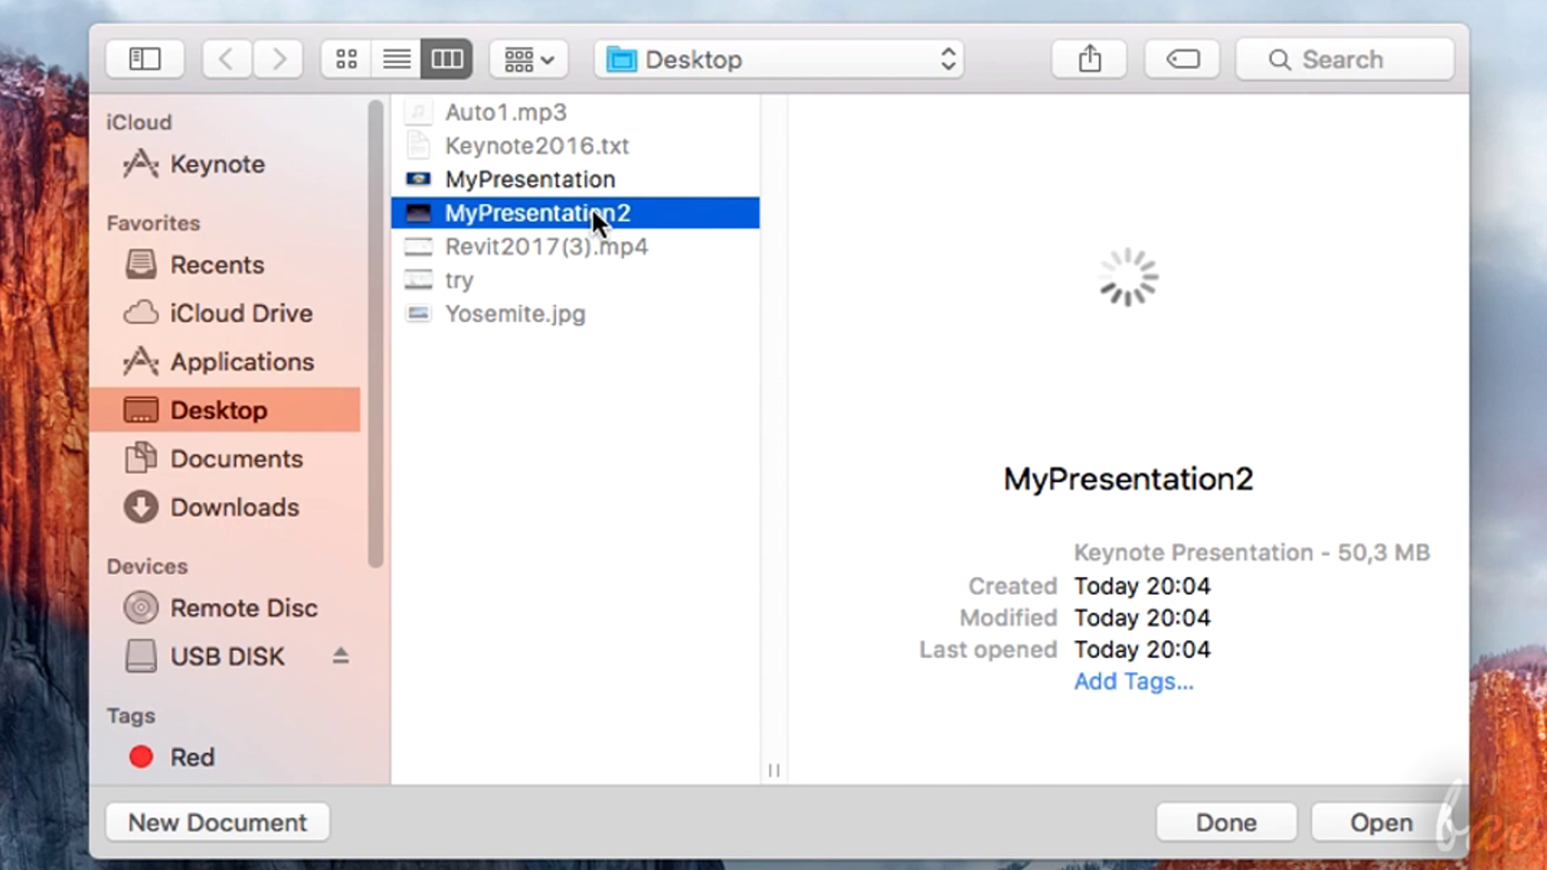
mouse_move(1142, 317)
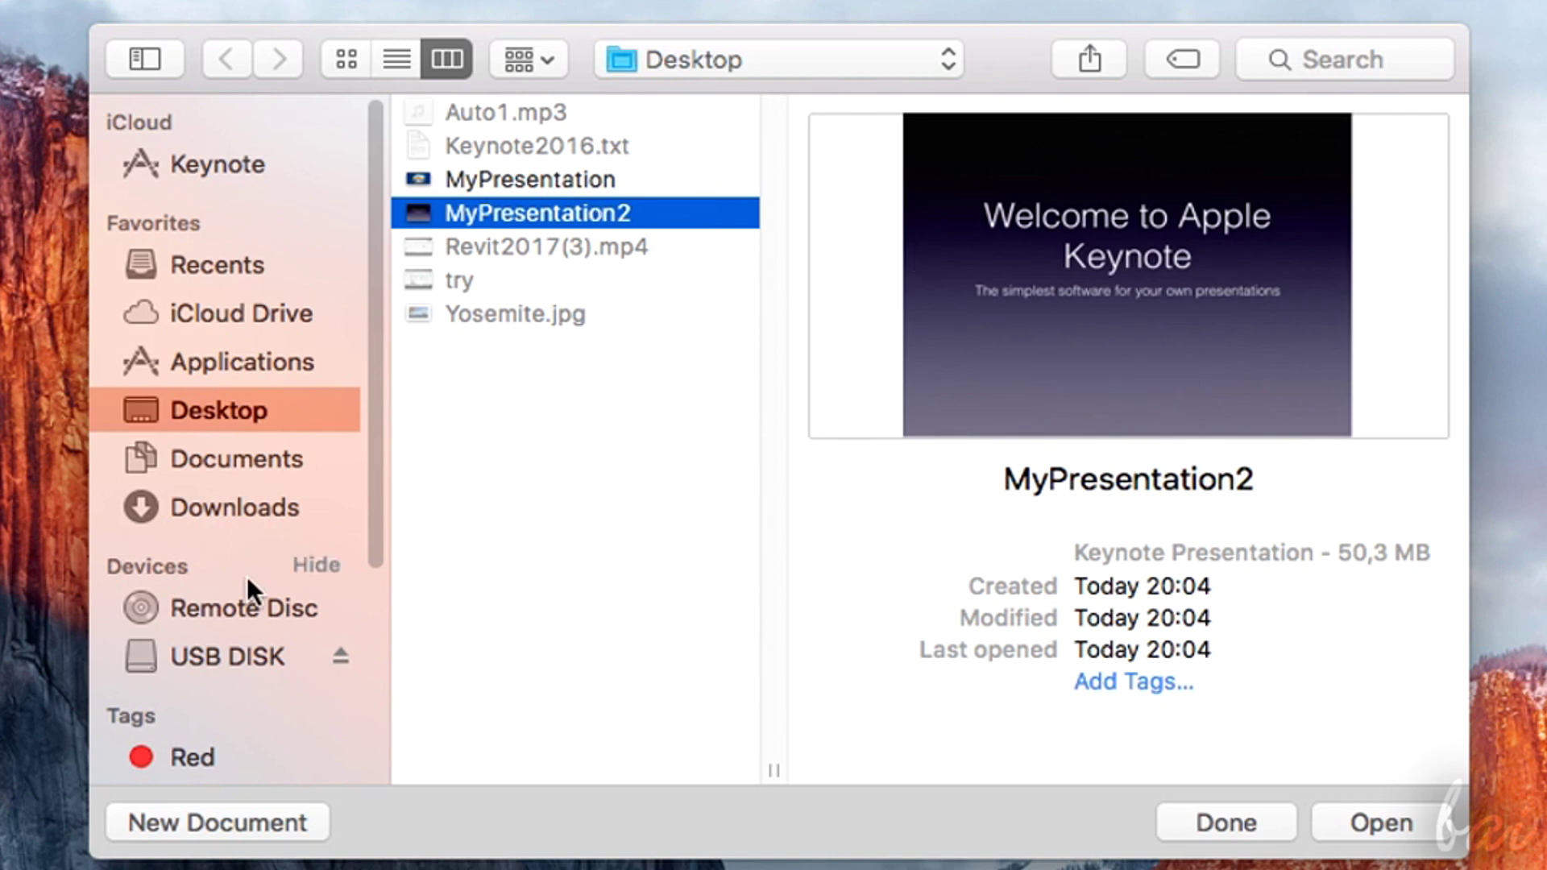
click(249, 819)
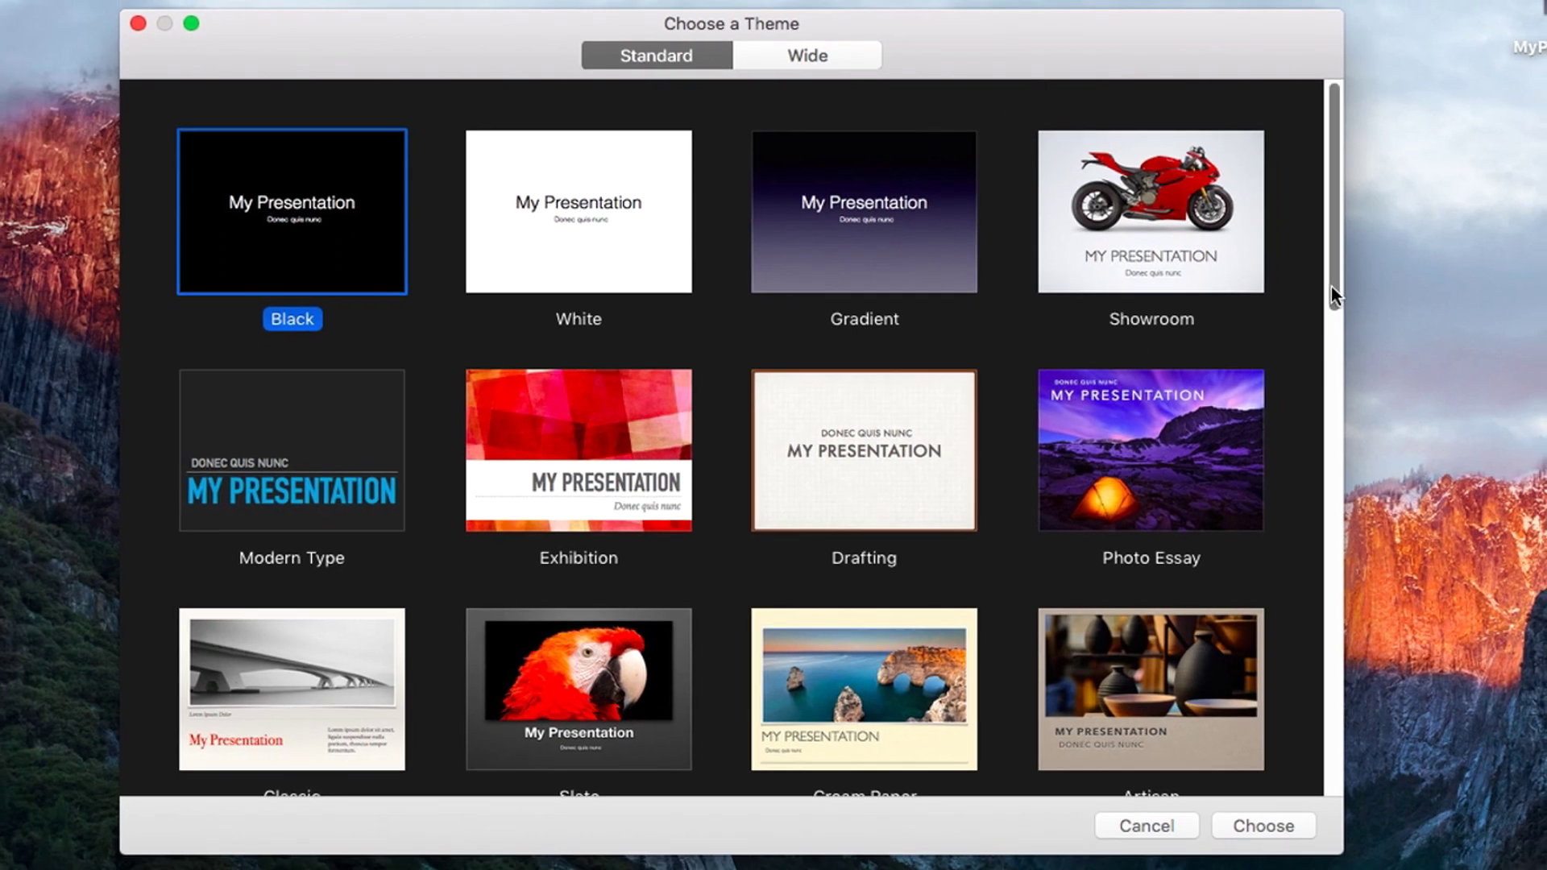
Browse the widescreen themes, previewing White, Gradient and Showroom
drag(1331, 287, 1318, 249)
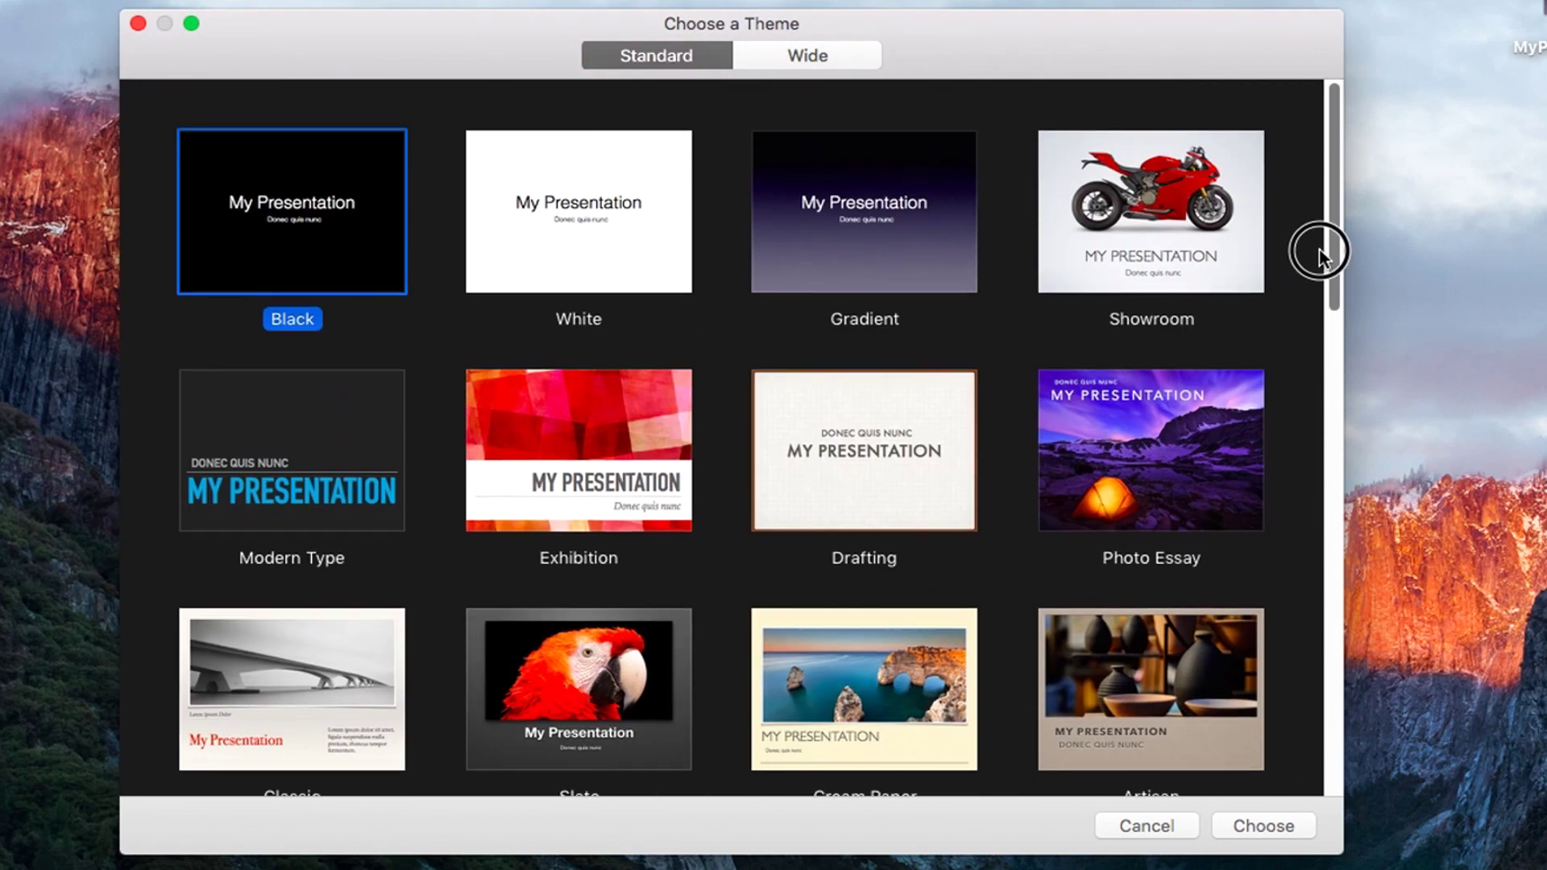
click(828, 56)
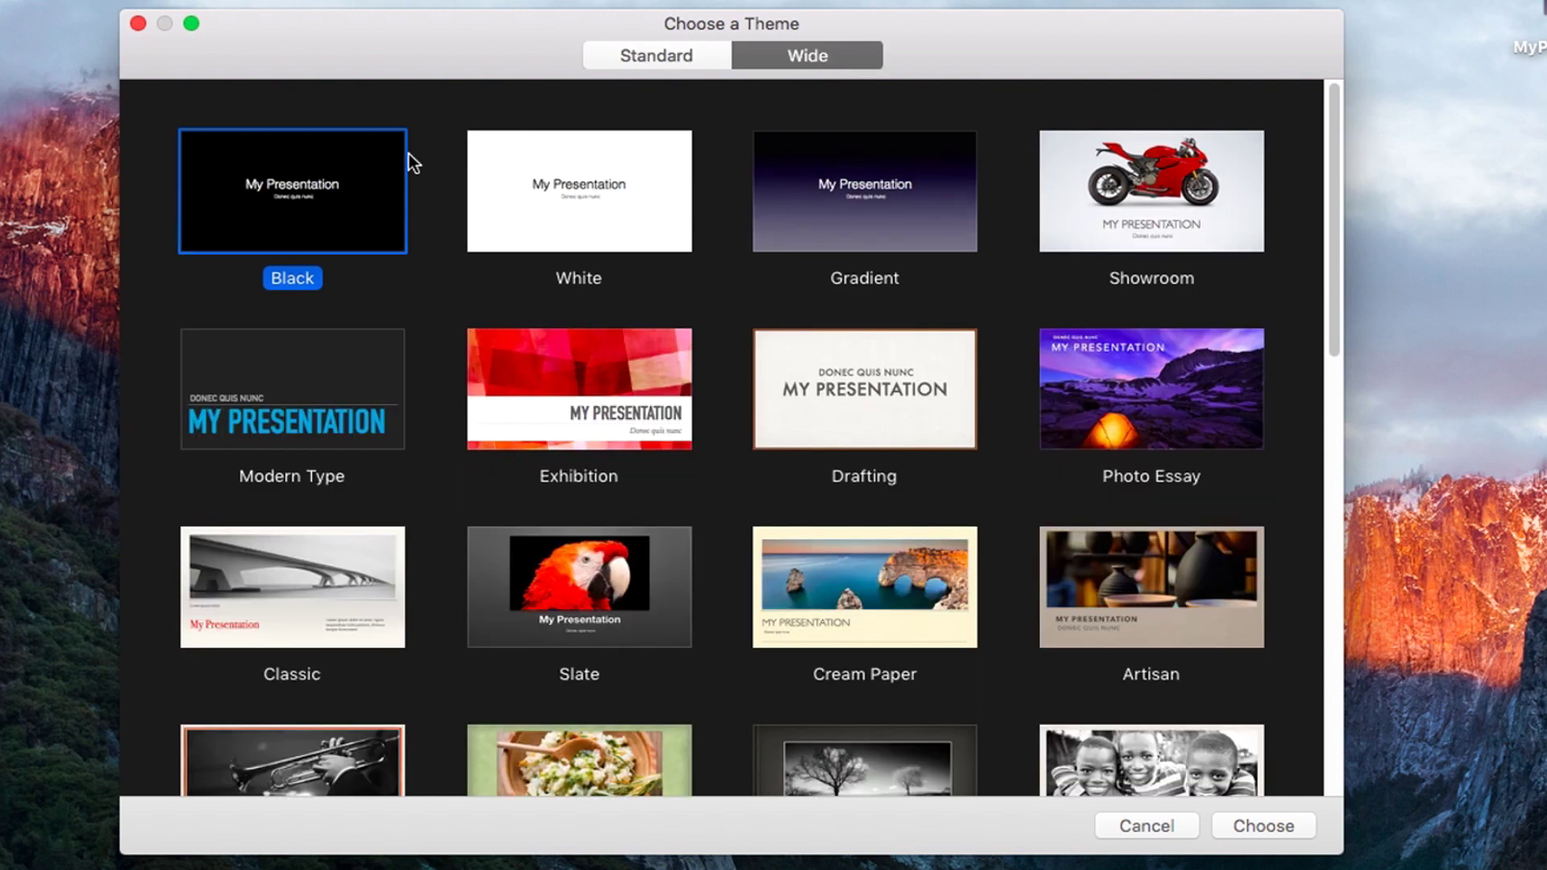
click(675, 177)
click(883, 215)
click(1246, 204)
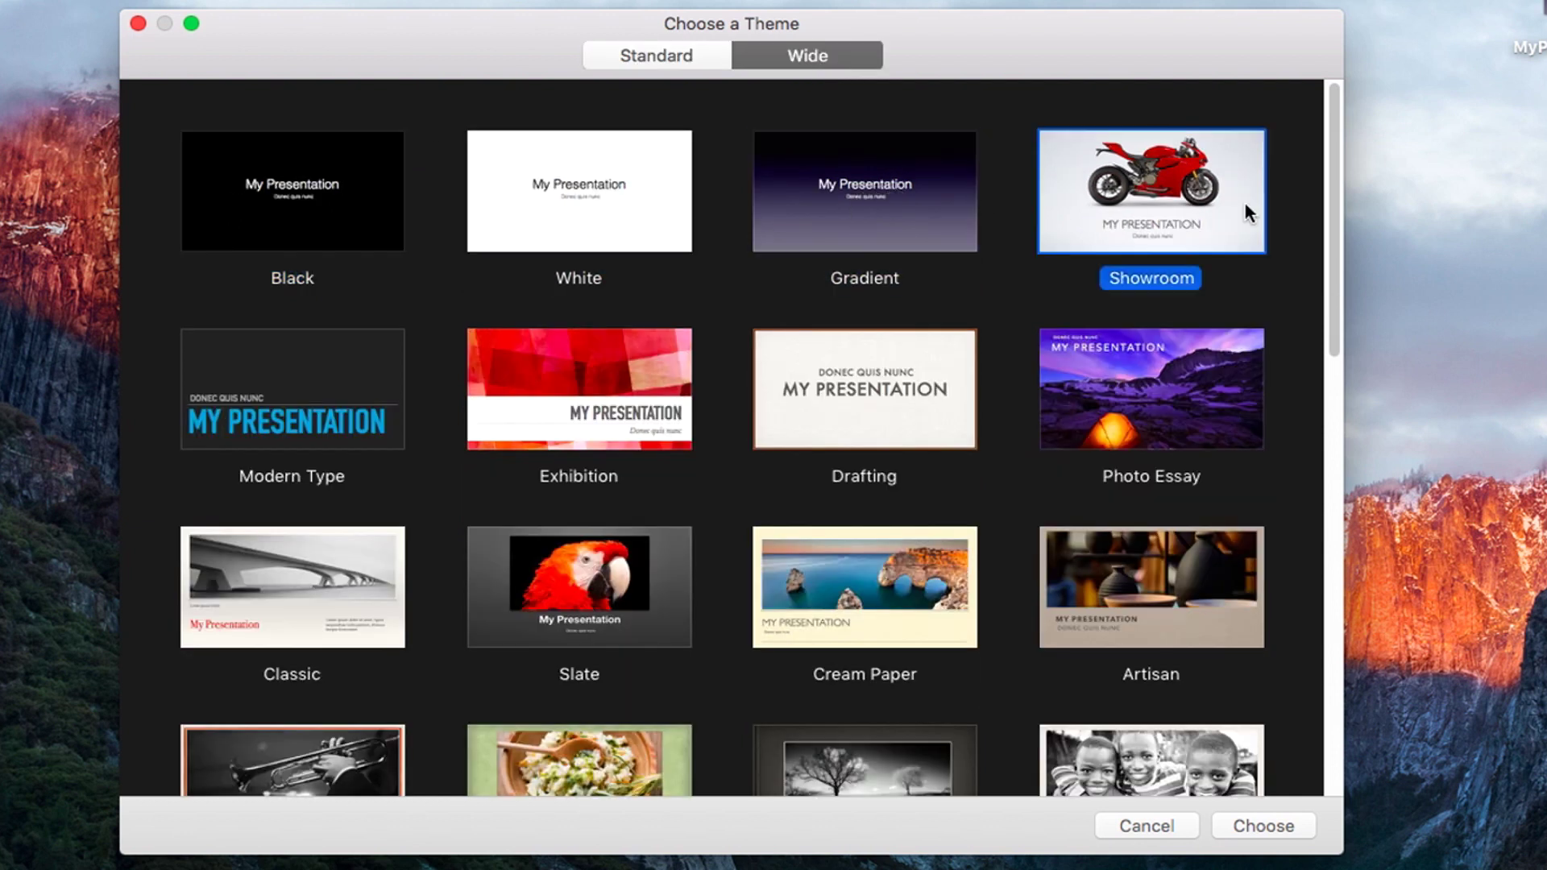
drag(1332, 214, 983, 65)
Create a standard 4:3 presentation with the Gradient theme after comparing White and Black
click(657, 56)
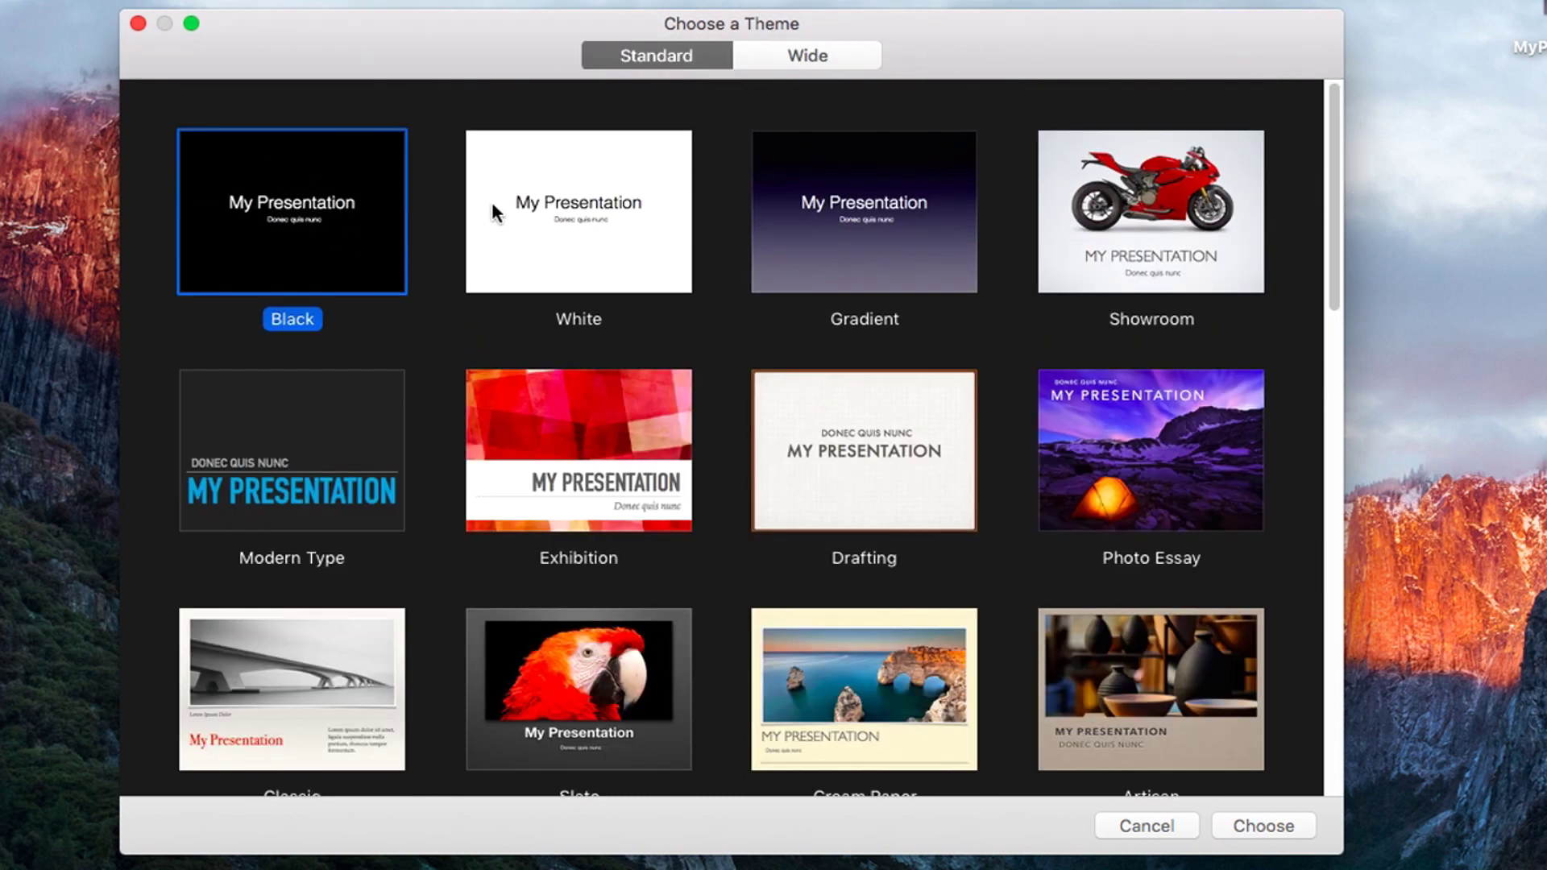
click(522, 200)
click(842, 254)
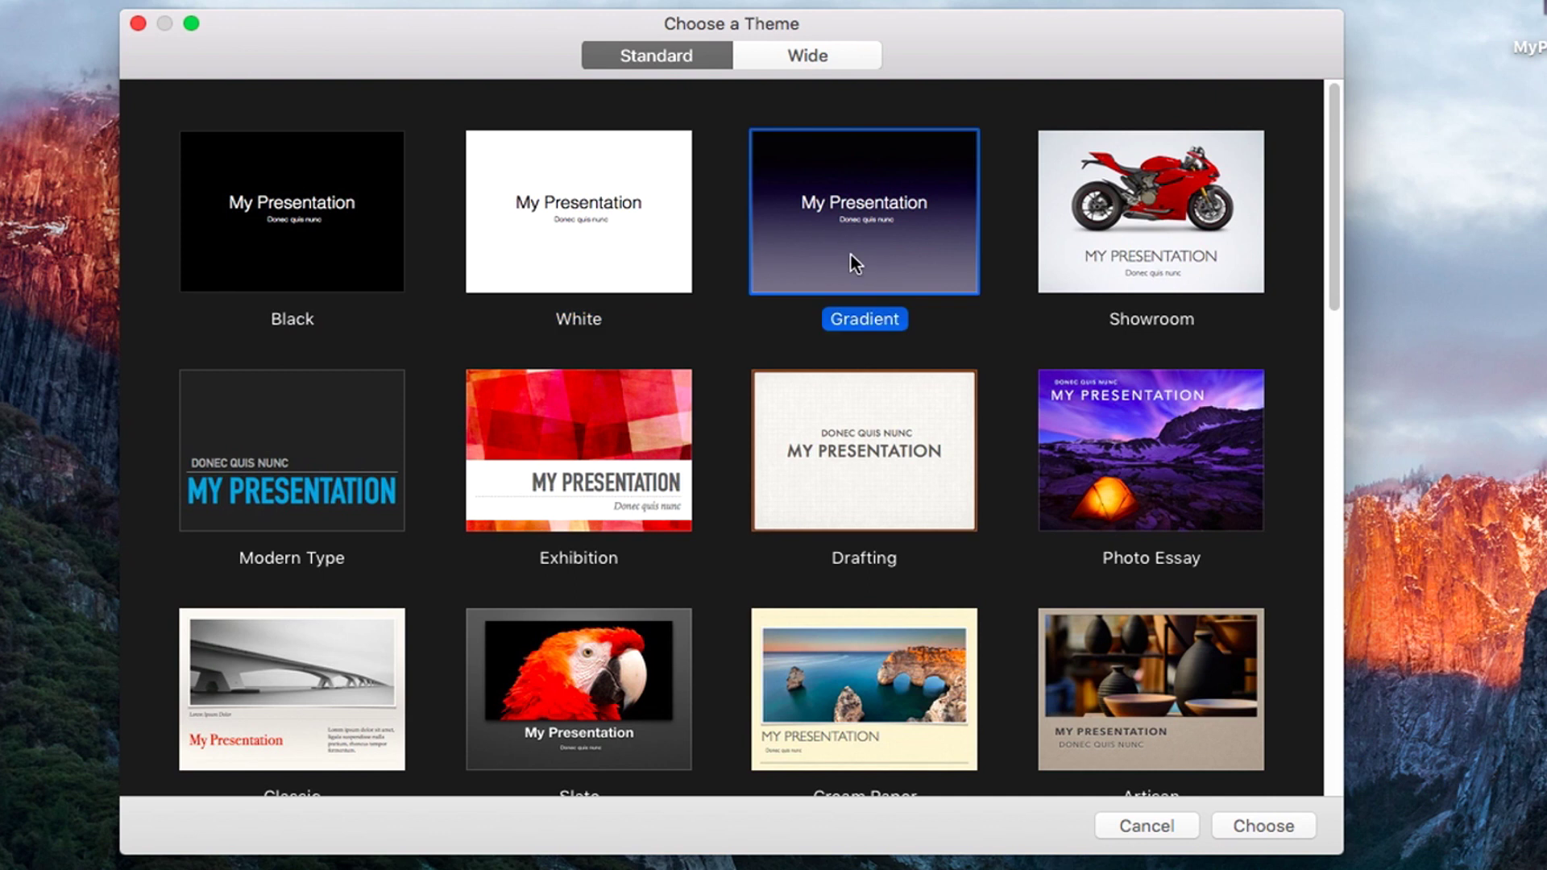
click(561, 221)
click(395, 263)
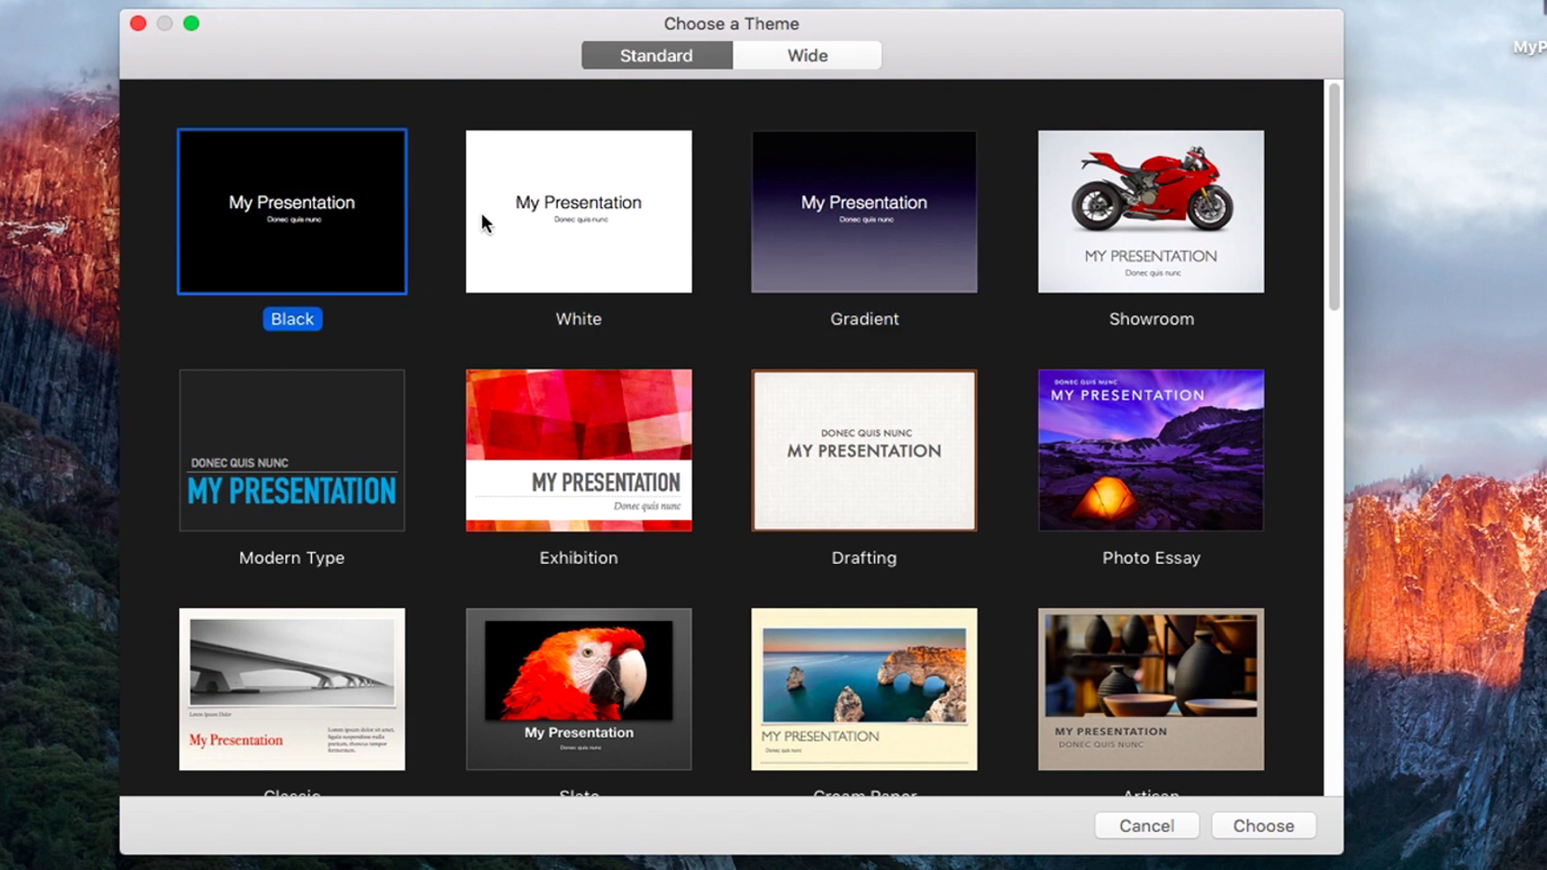
click(916, 258)
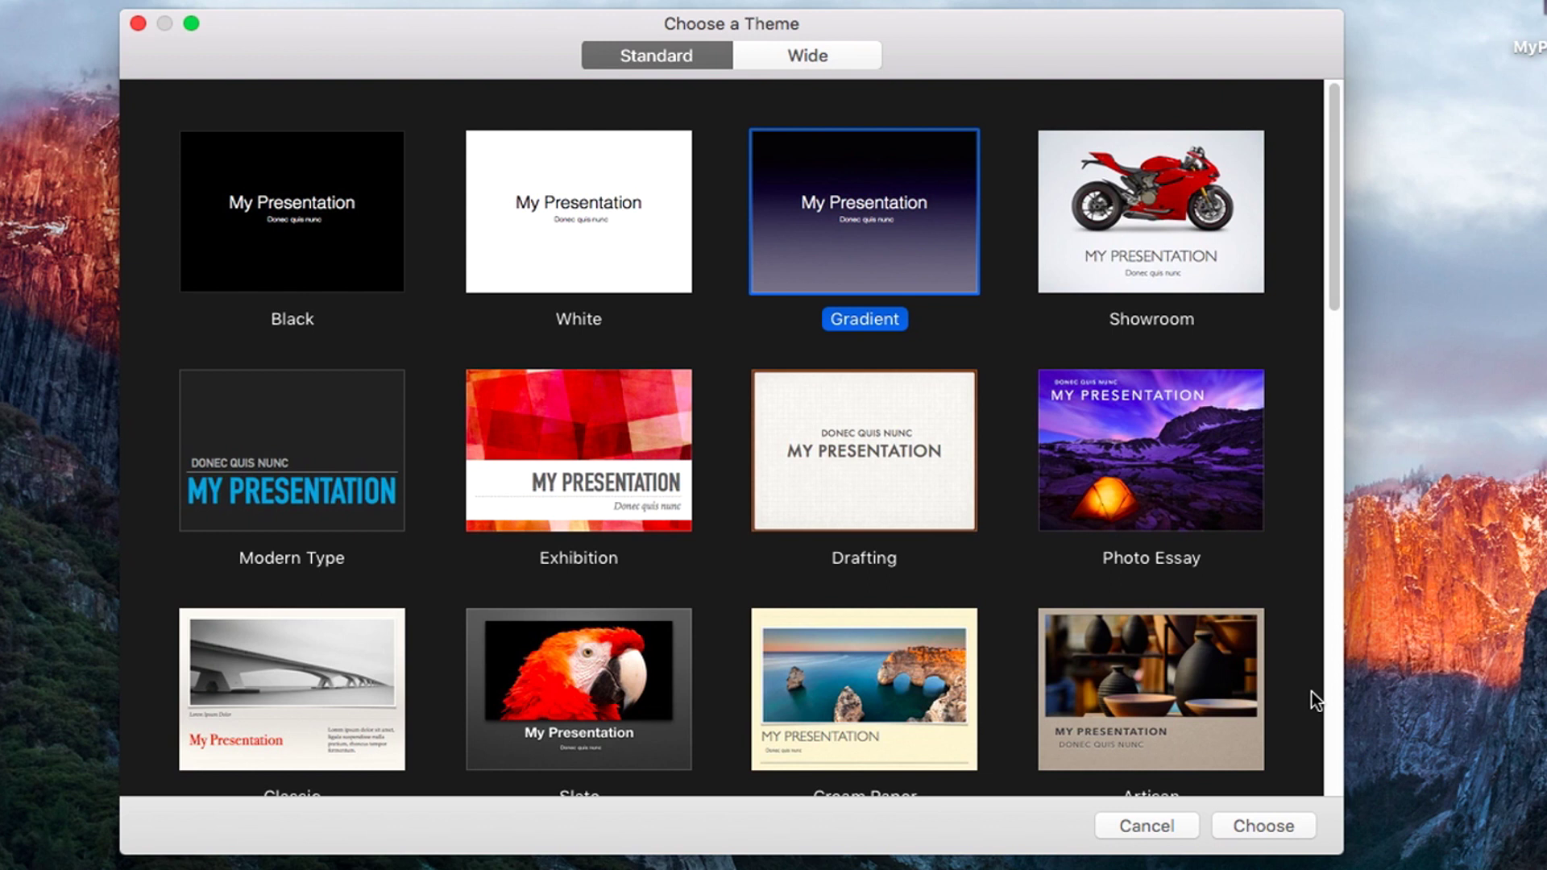
click(1264, 825)
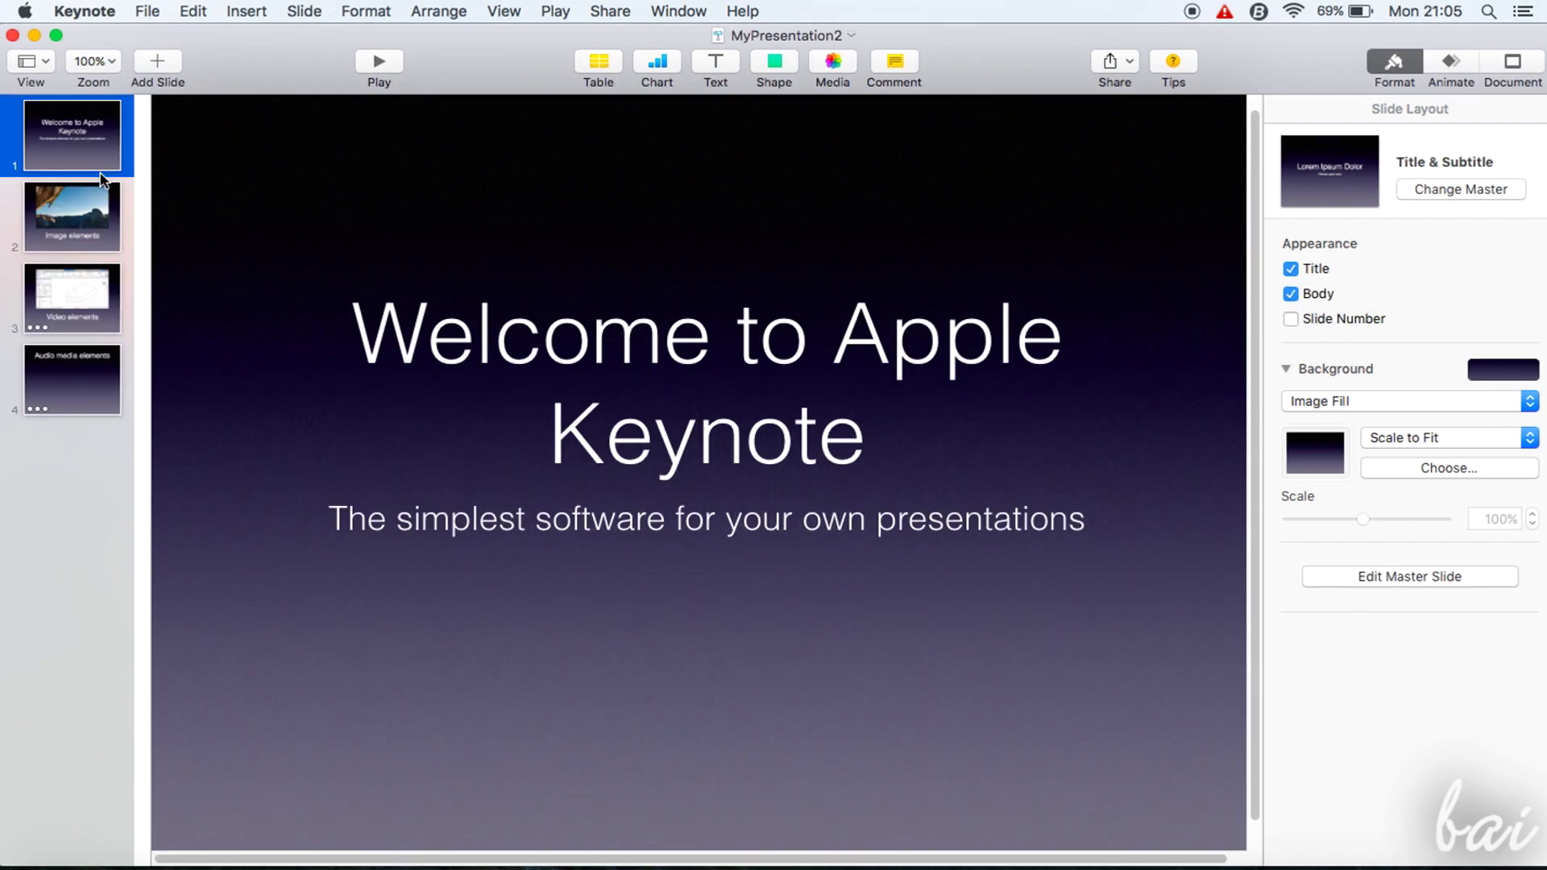
Step through the Image, Video and Audio slides of MyPresentation2, then return to the title slide
click(82, 232)
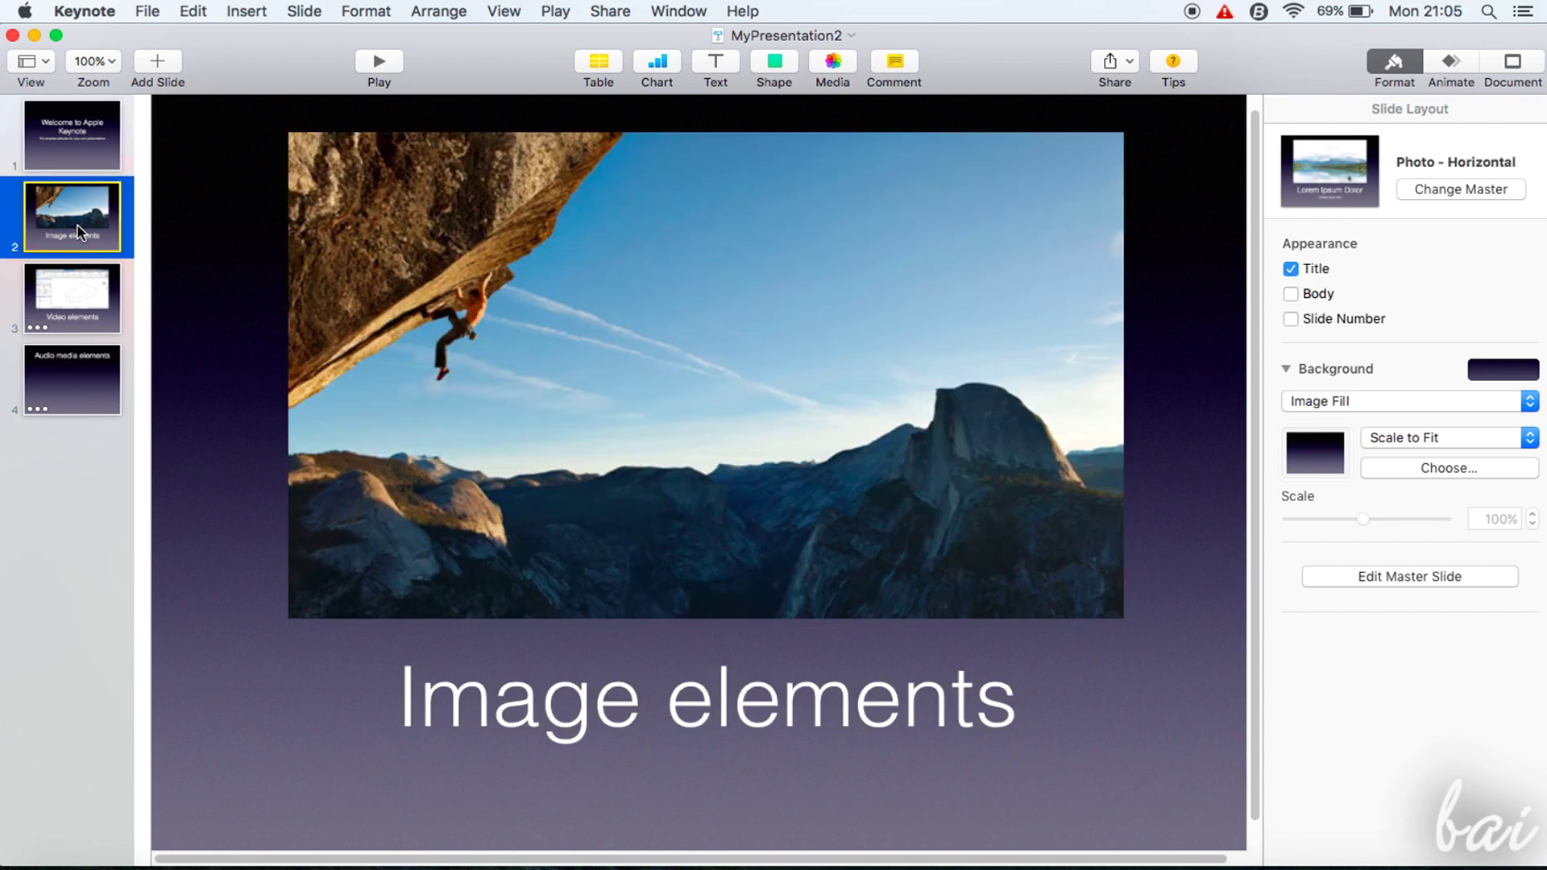
click(66, 284)
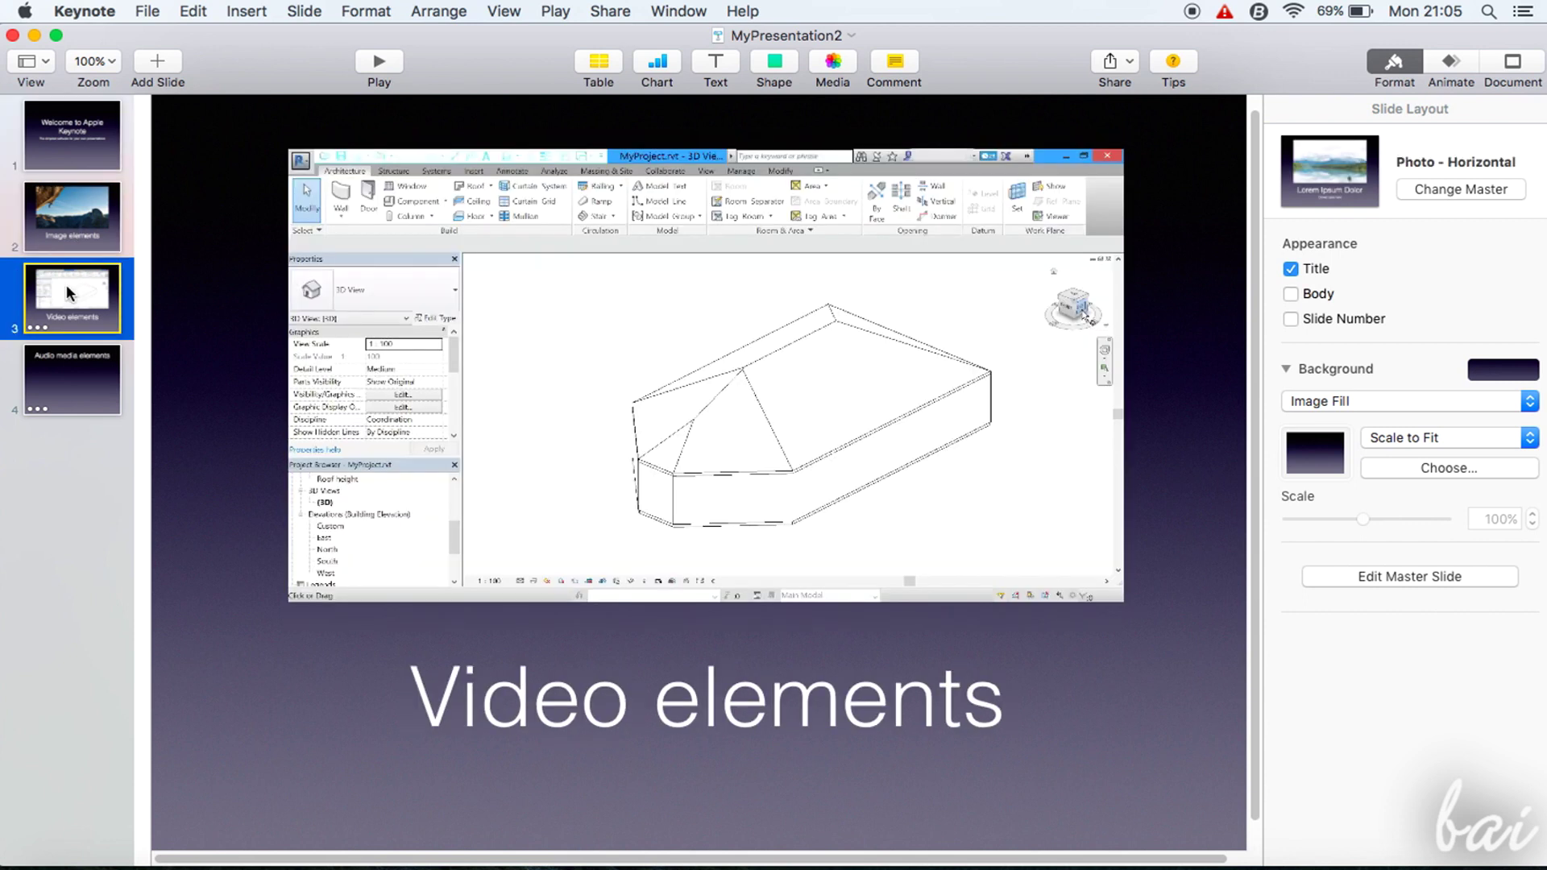
click(82, 386)
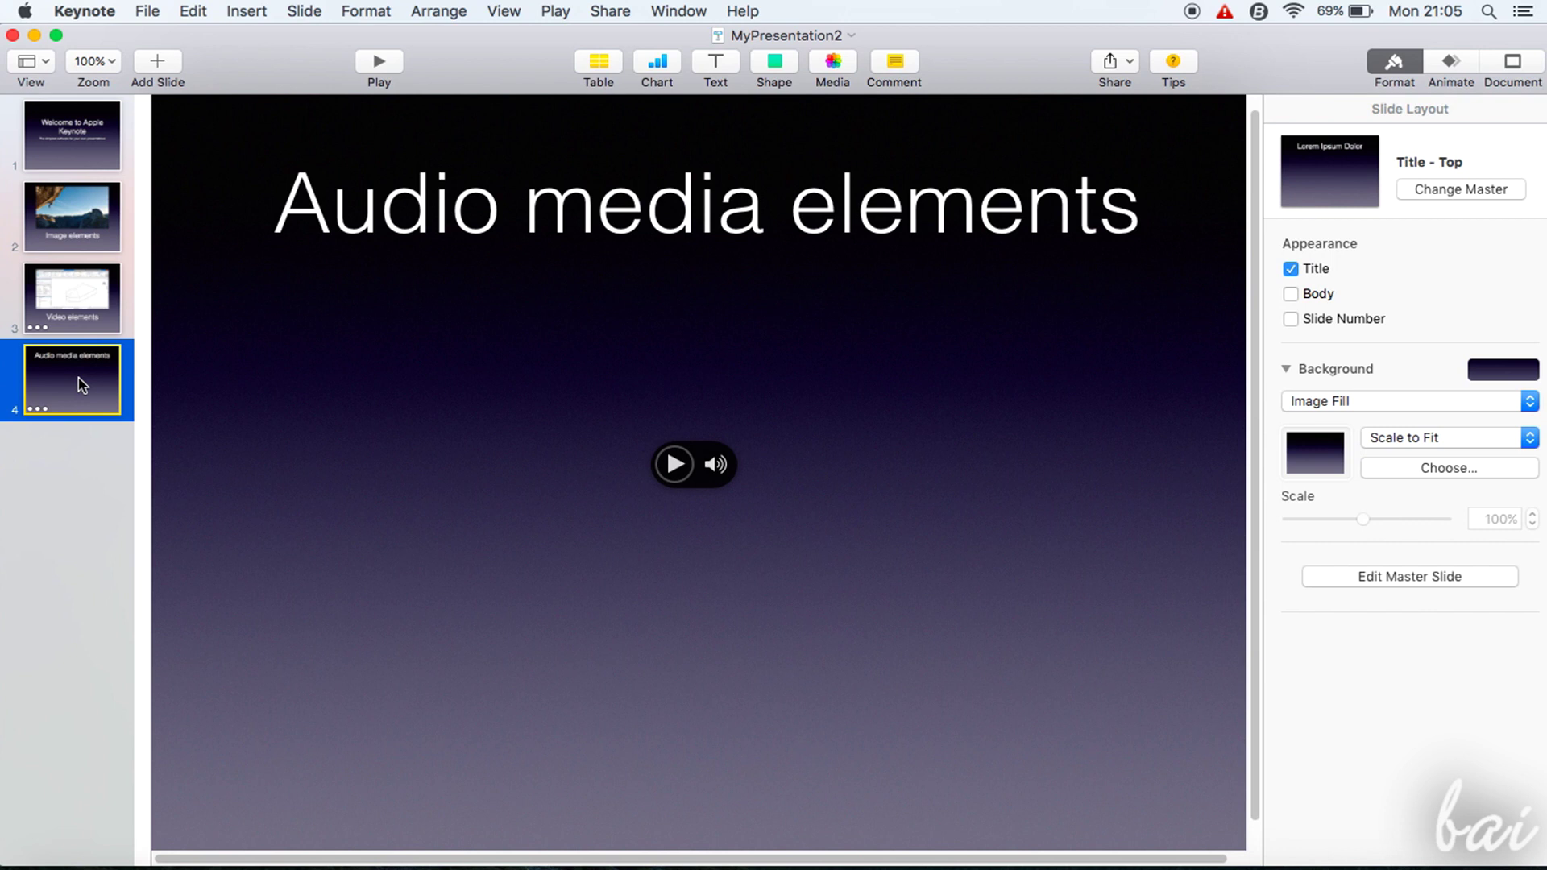
click(73, 314)
click(66, 240)
click(90, 149)
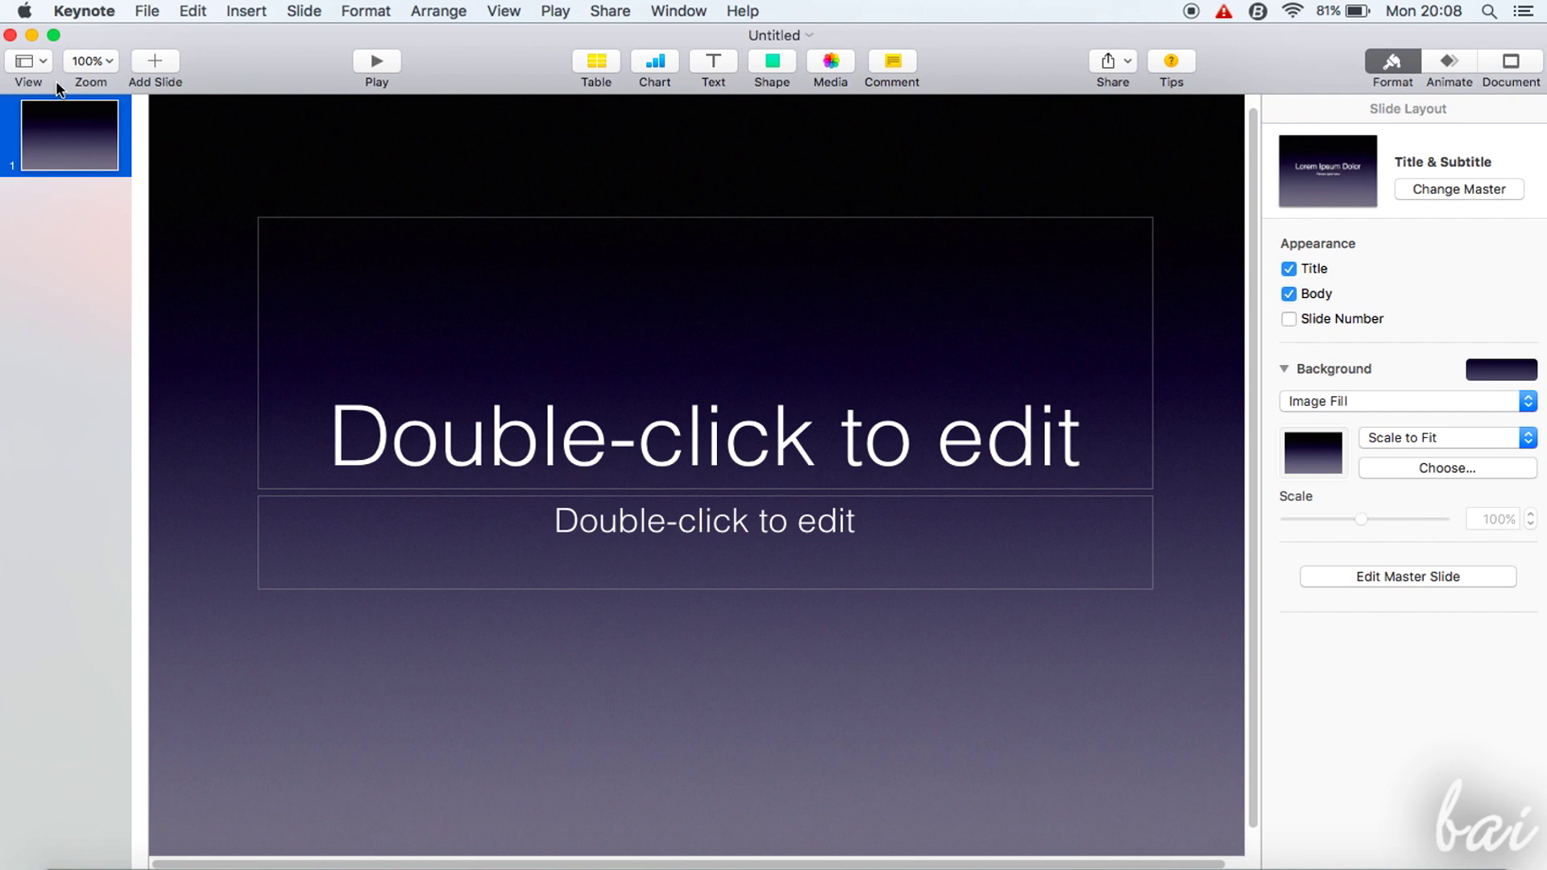
click(41, 62)
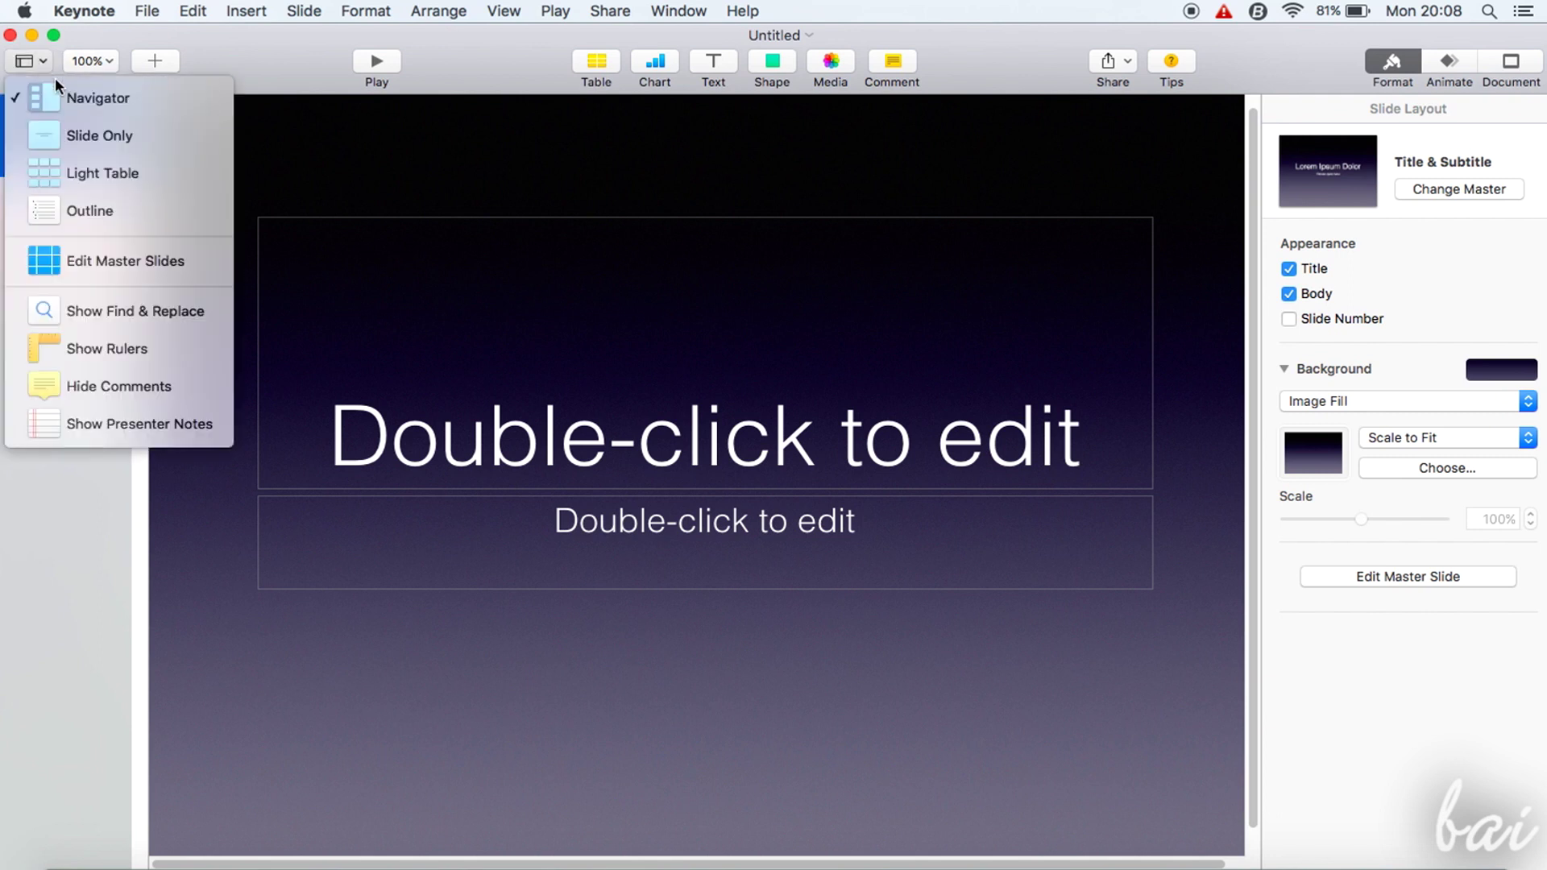
click(74, 99)
click(40, 63)
click(97, 123)
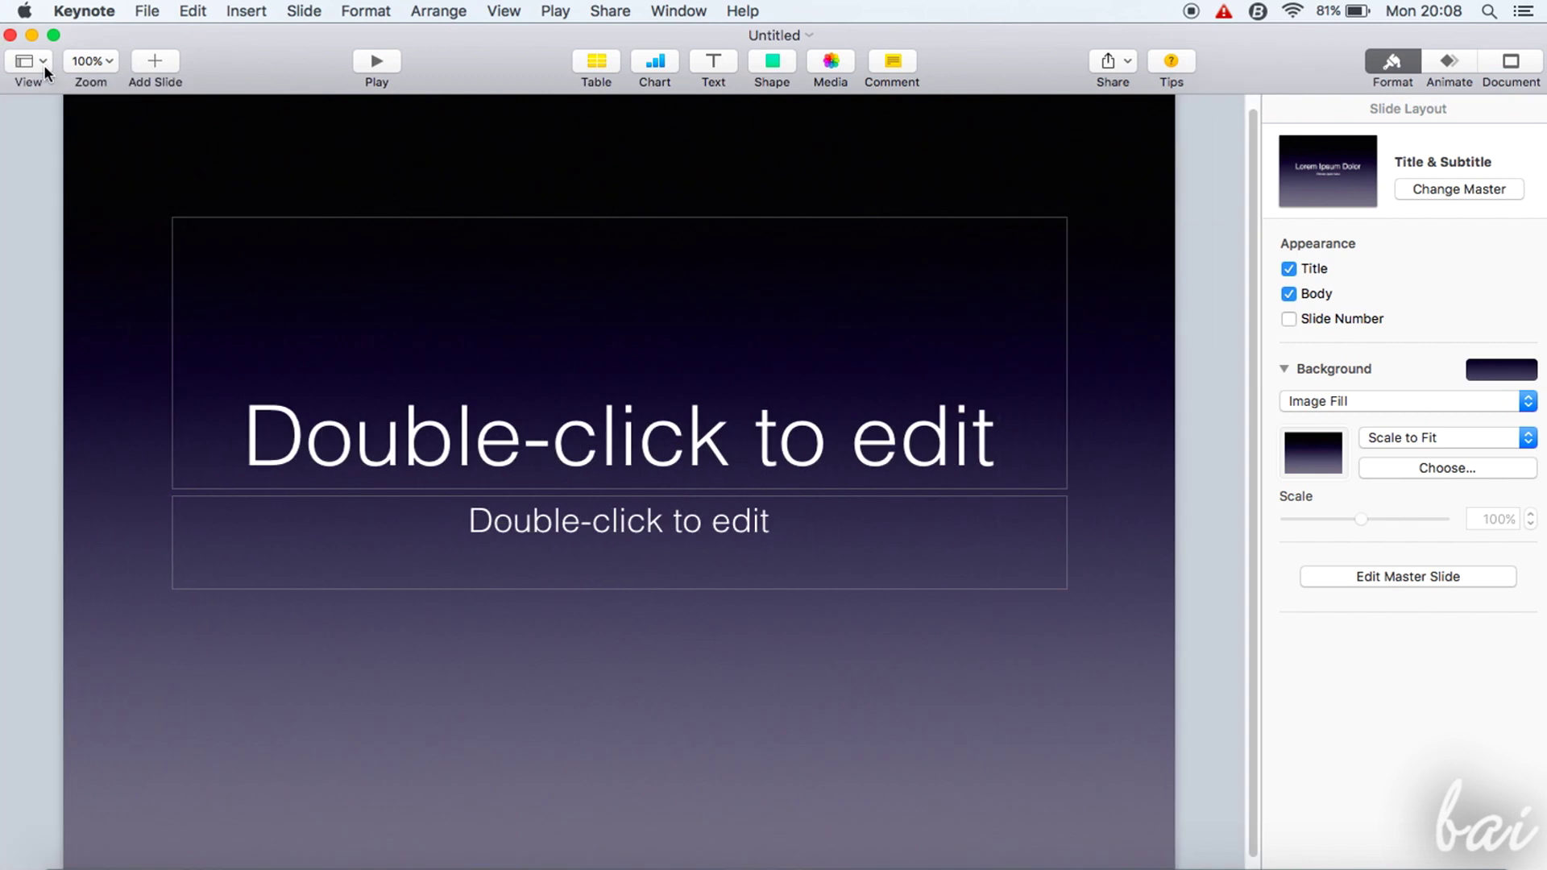
click(40, 62)
click(74, 99)
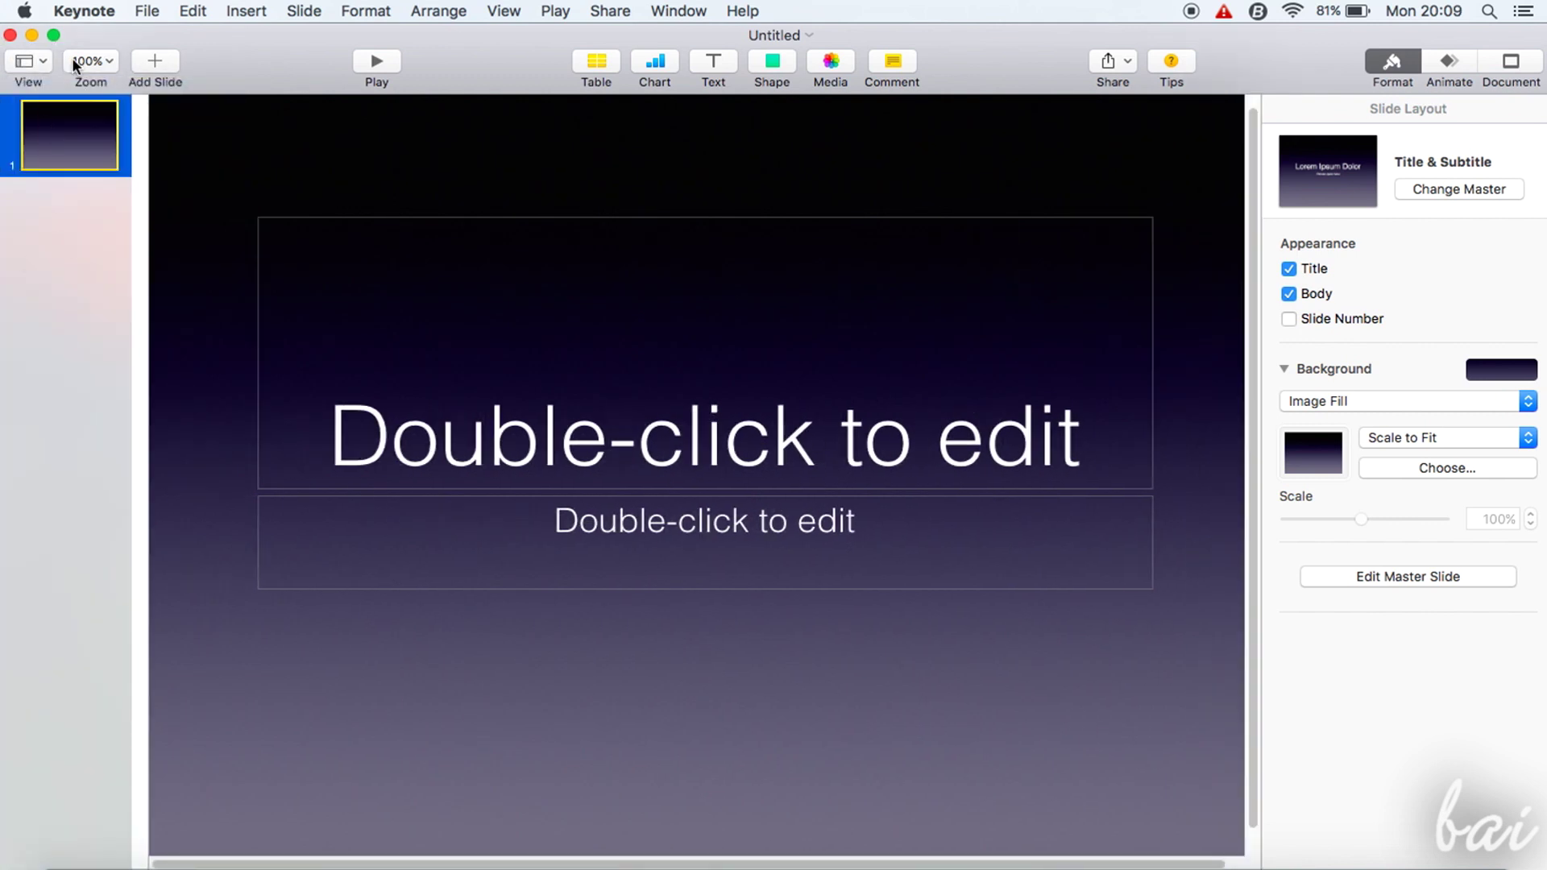
click(385, 66)
click(1462, 70)
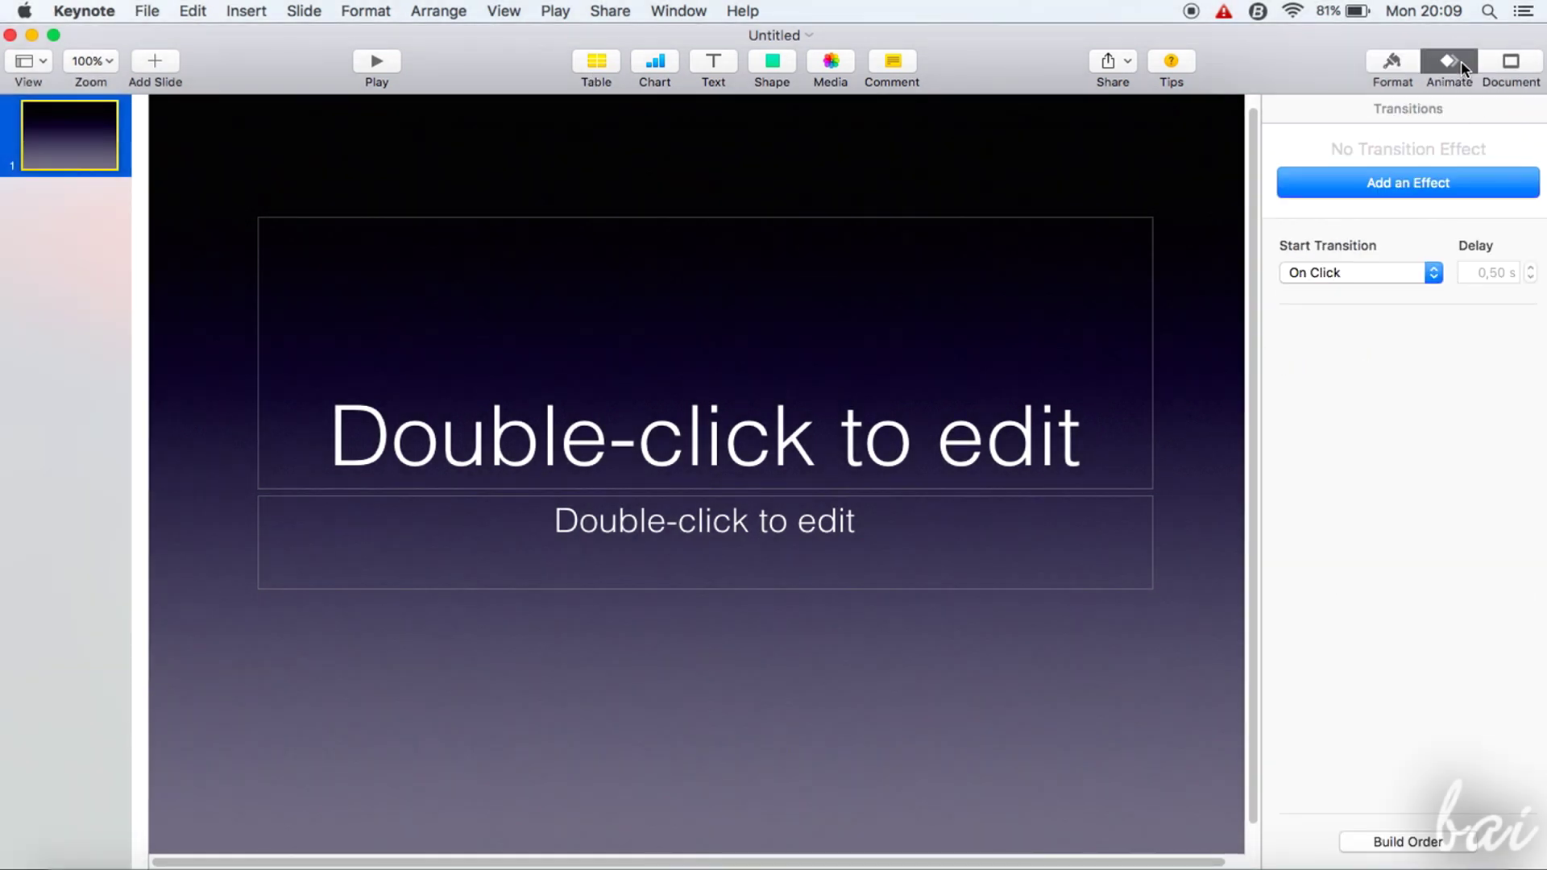
click(1513, 66)
click(1453, 67)
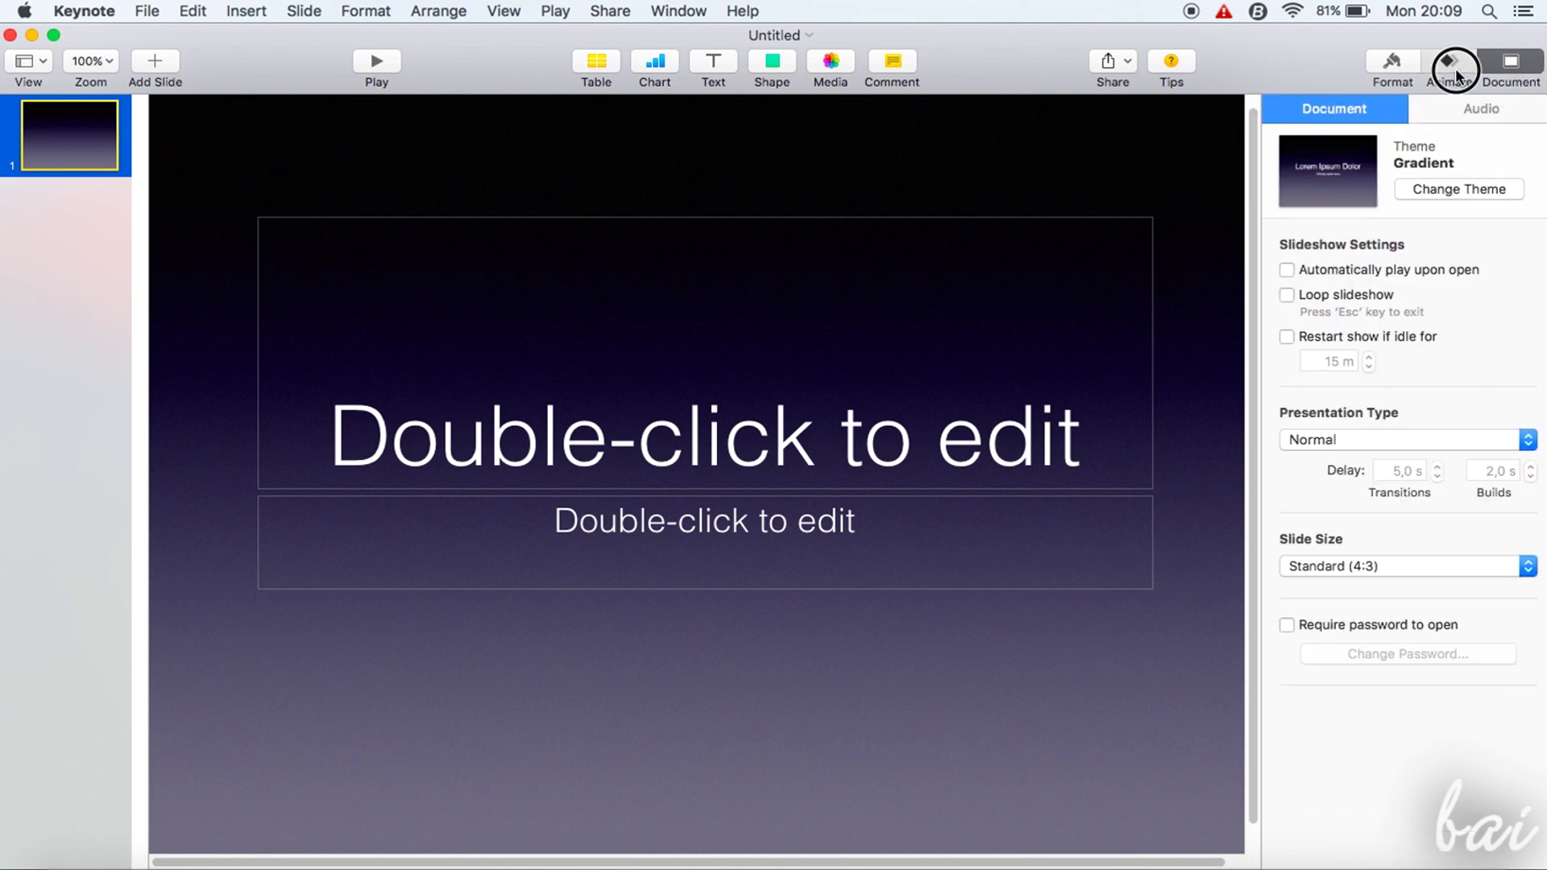
click(1389, 64)
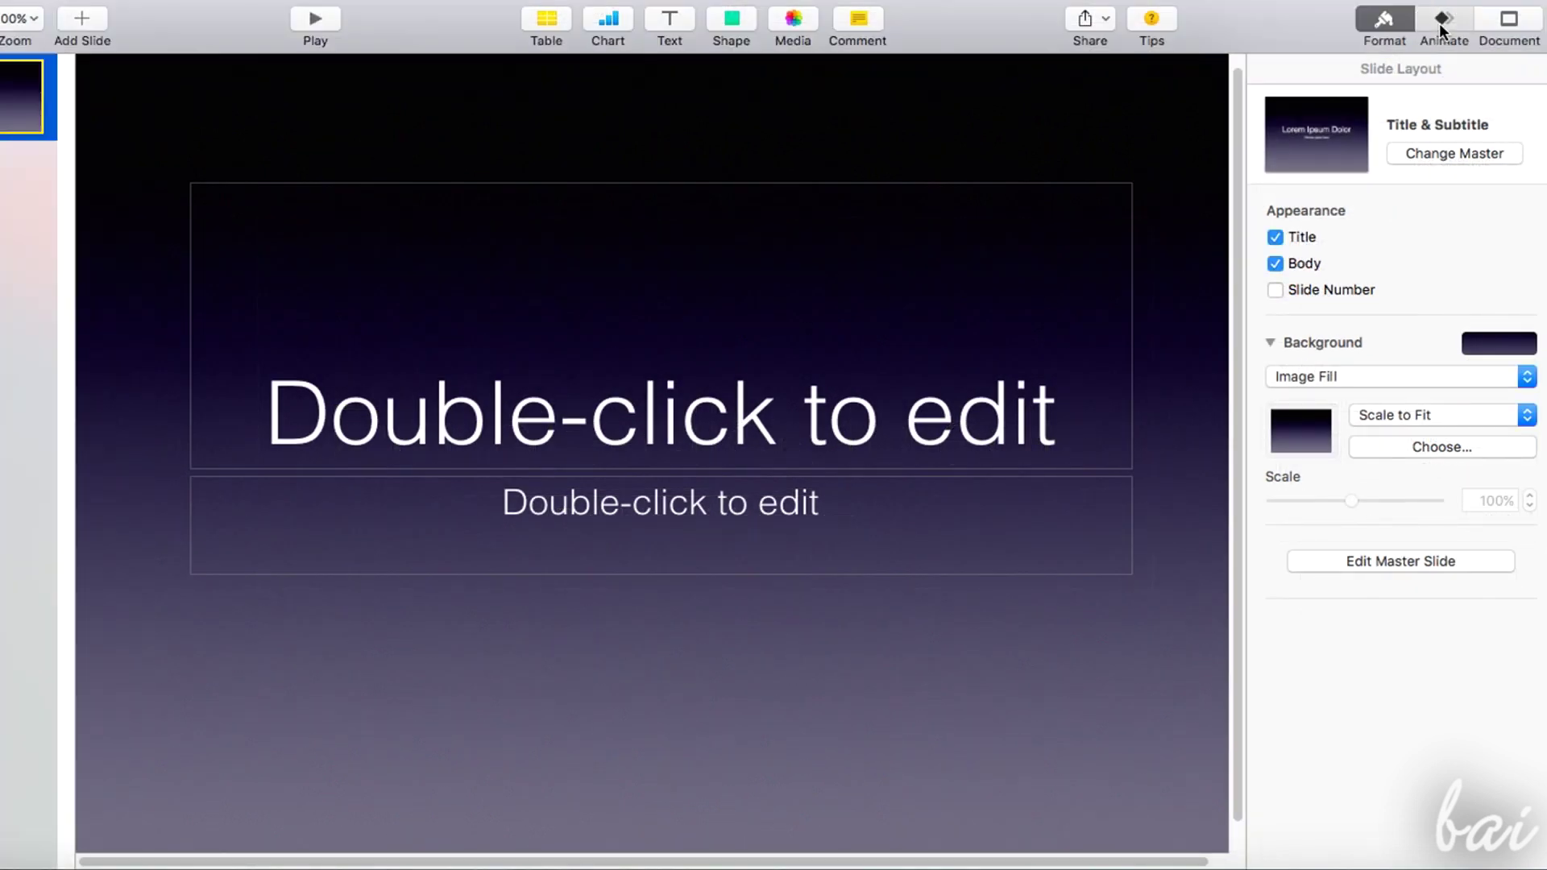
Look through the Animation and Document inspectors, then return to Slide Layout settings
click(1442, 24)
click(1508, 23)
click(1383, 21)
Select the title and subtitle placeholders, then deselect to show the slide layout options
click(870, 418)
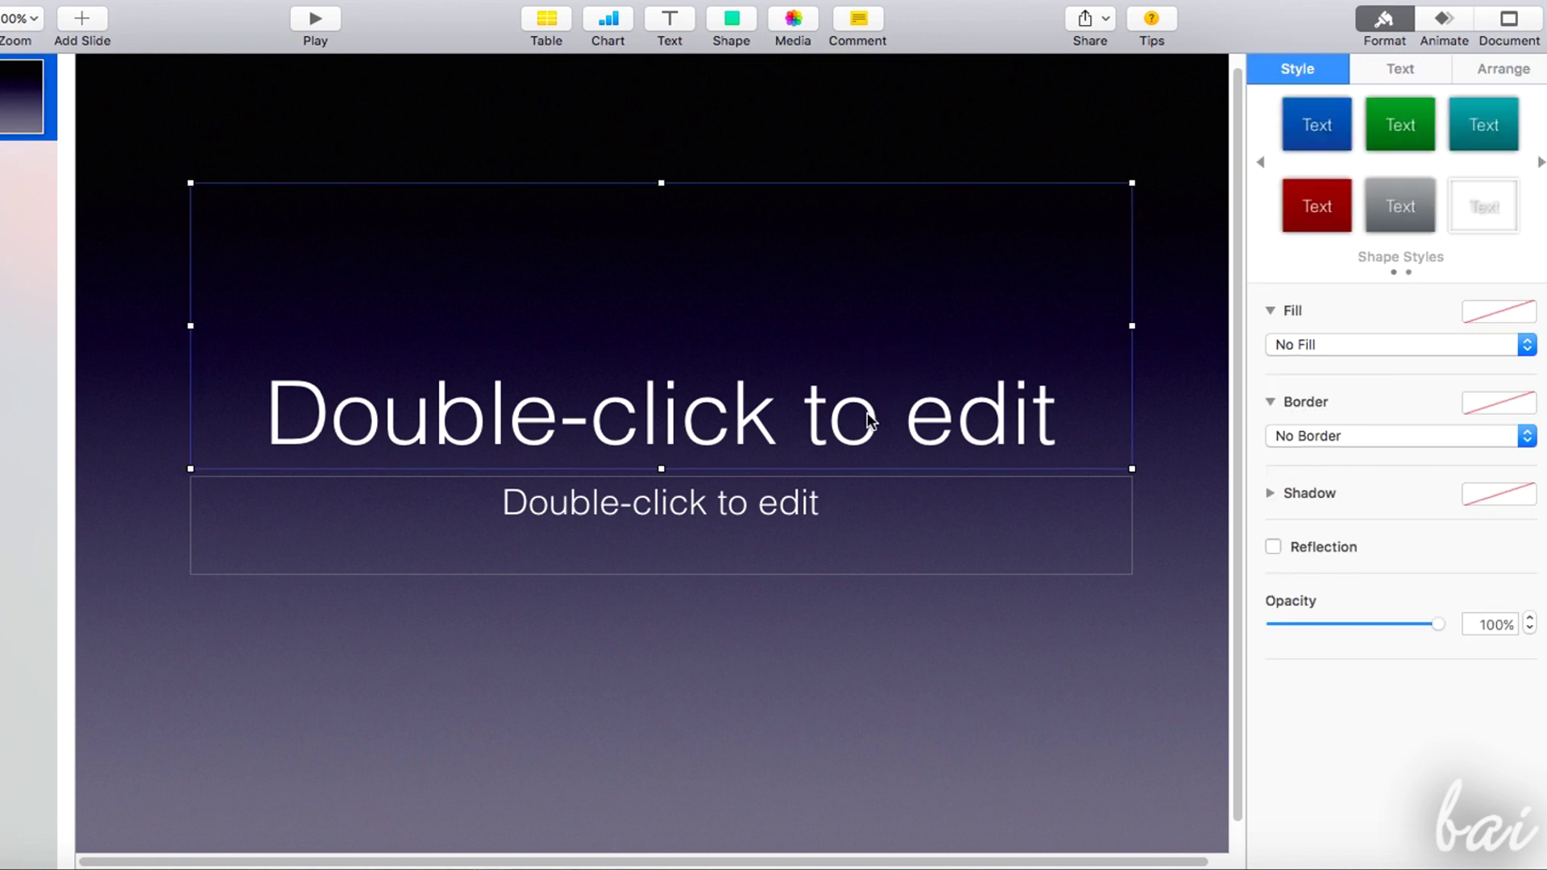
double_click(801, 415)
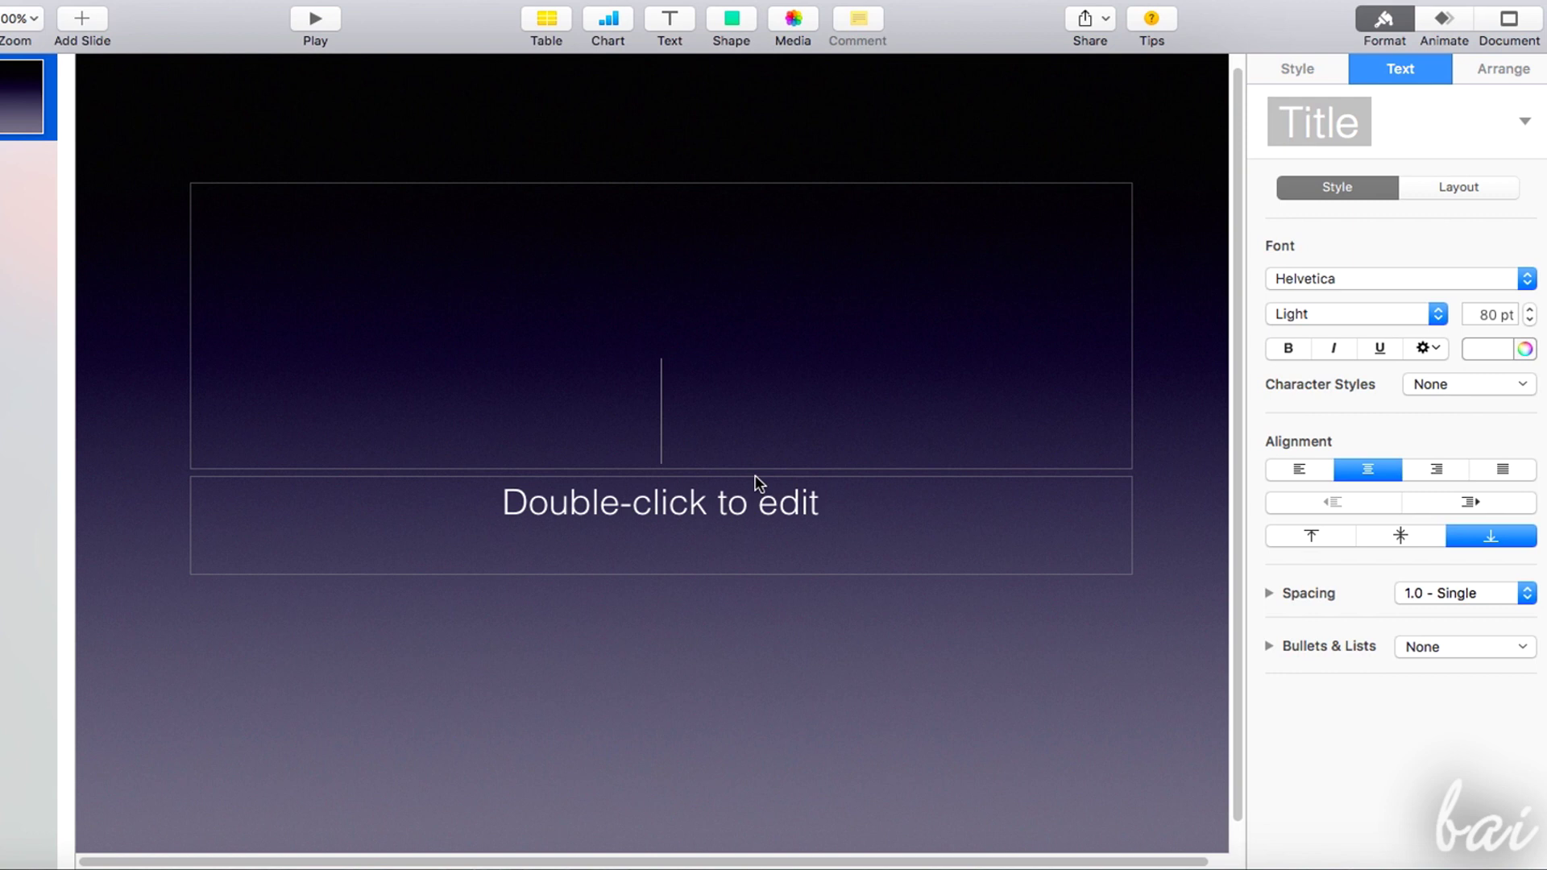
click(774, 524)
click(772, 522)
click(780, 338)
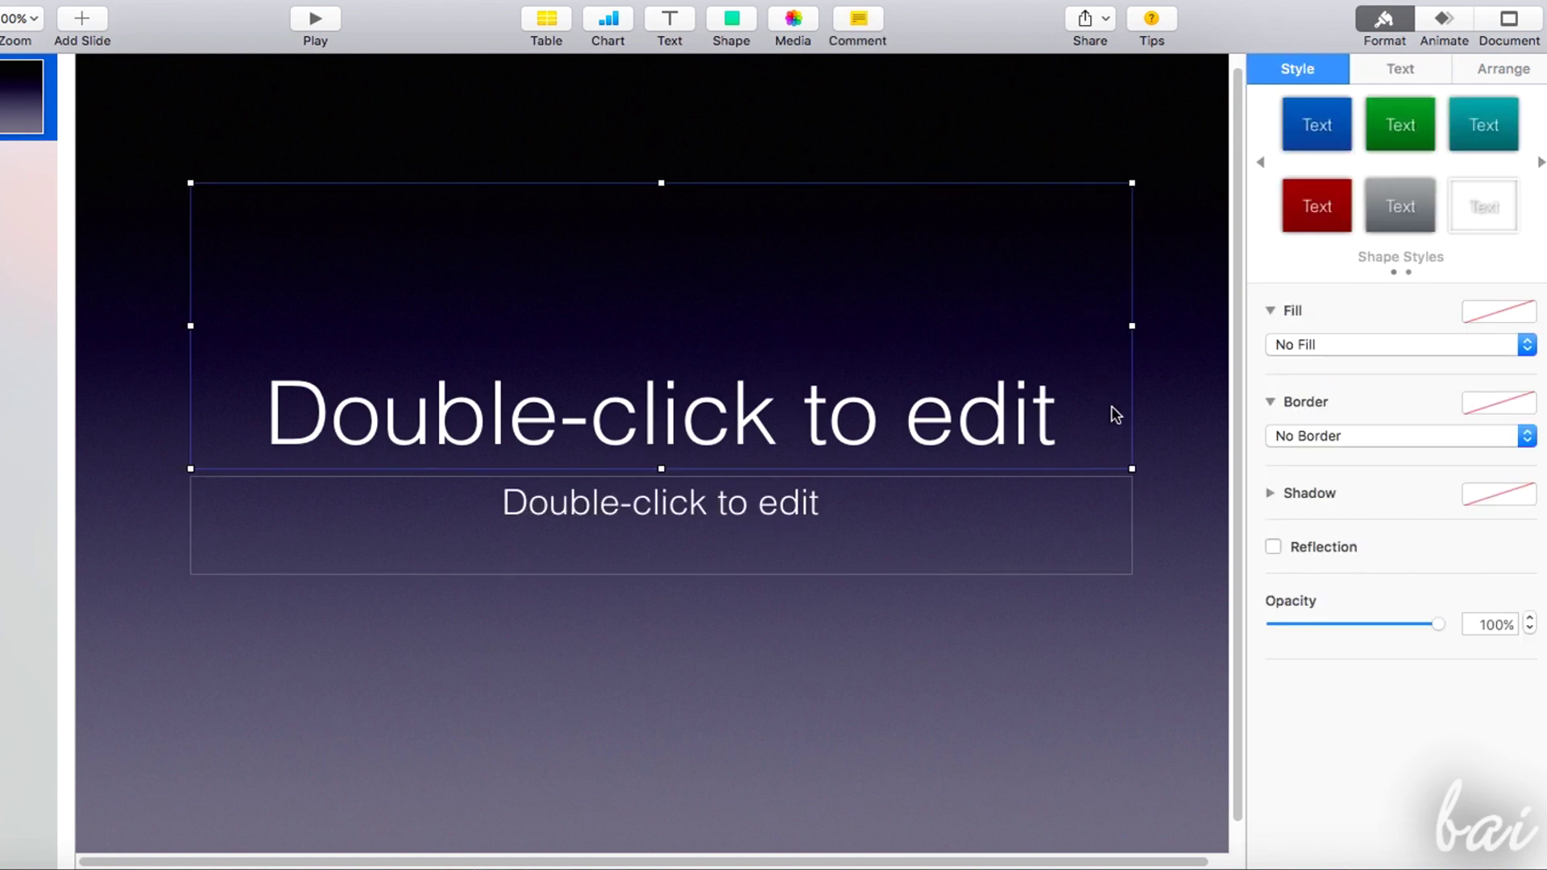
click(1172, 401)
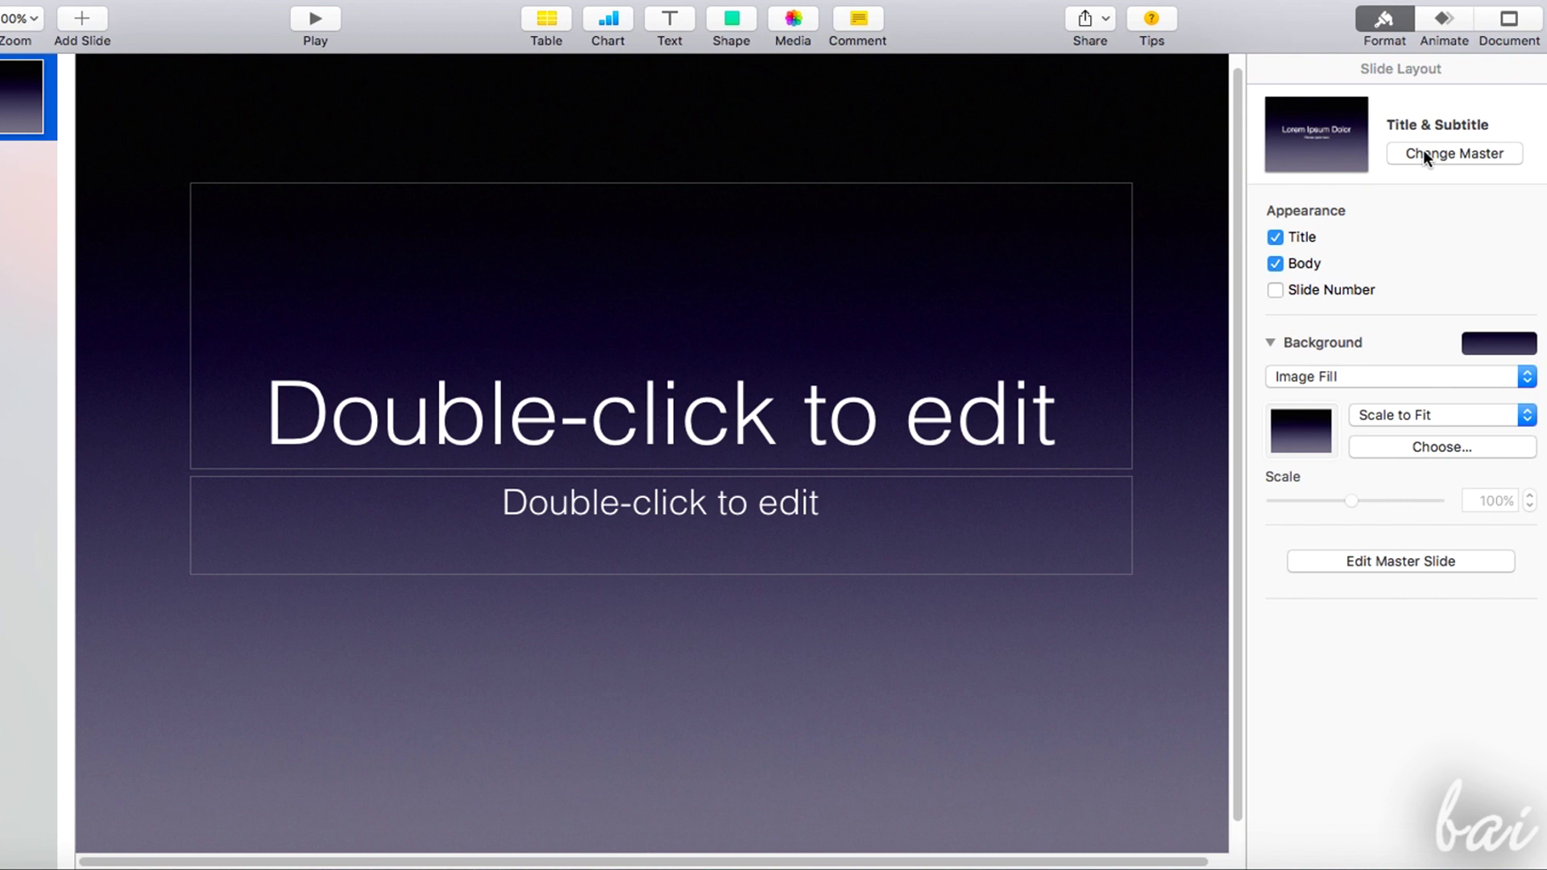
Apply the Photo - Horizontal master, undoing a trial of Photo - Vertical
click(1486, 154)
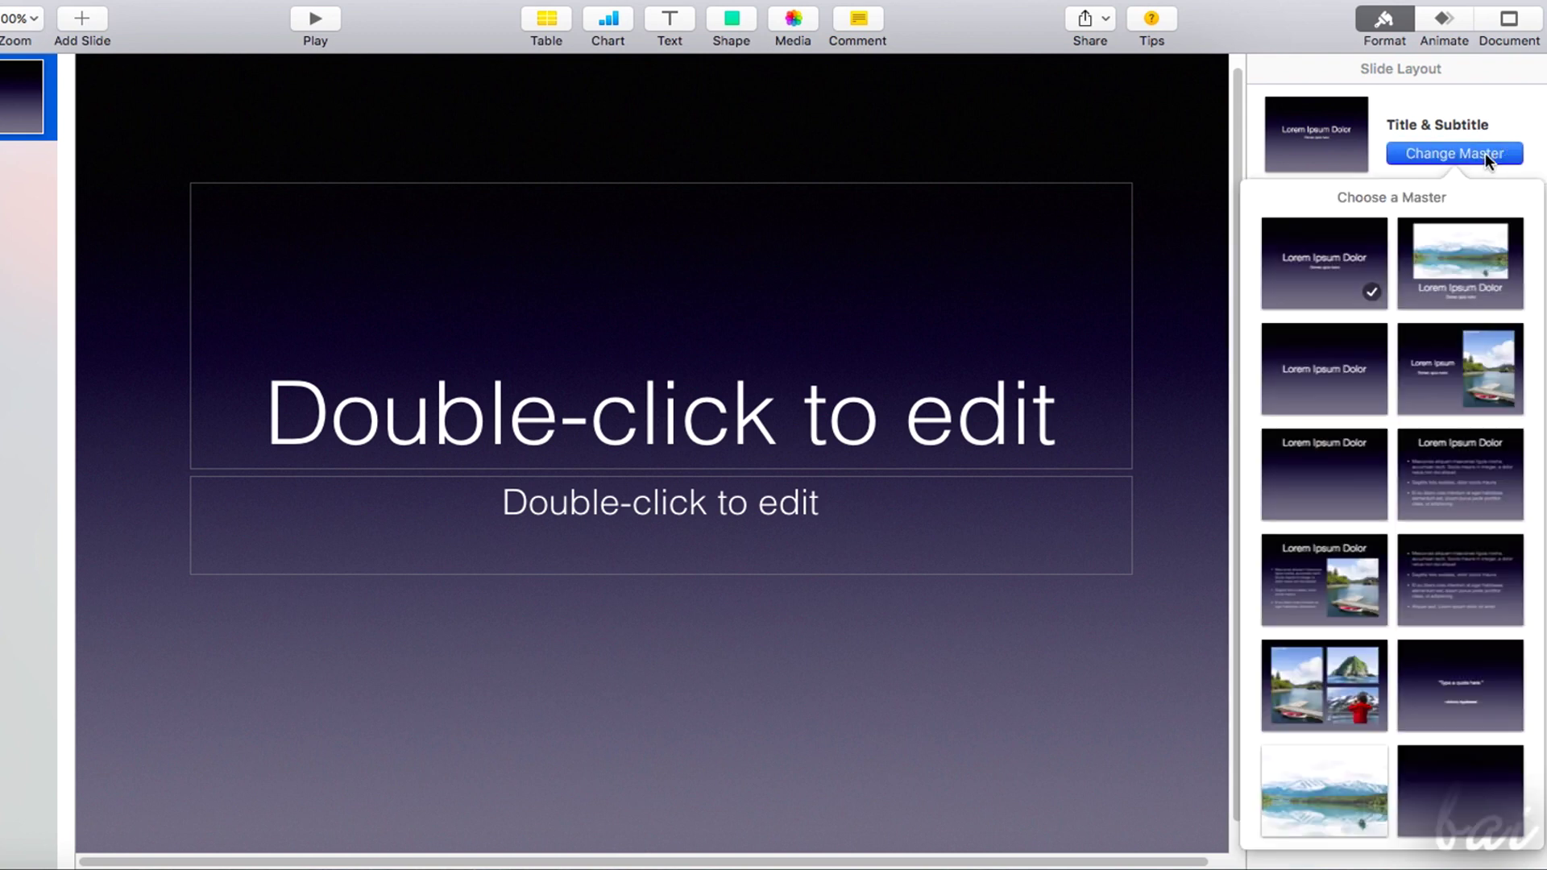
click(1477, 275)
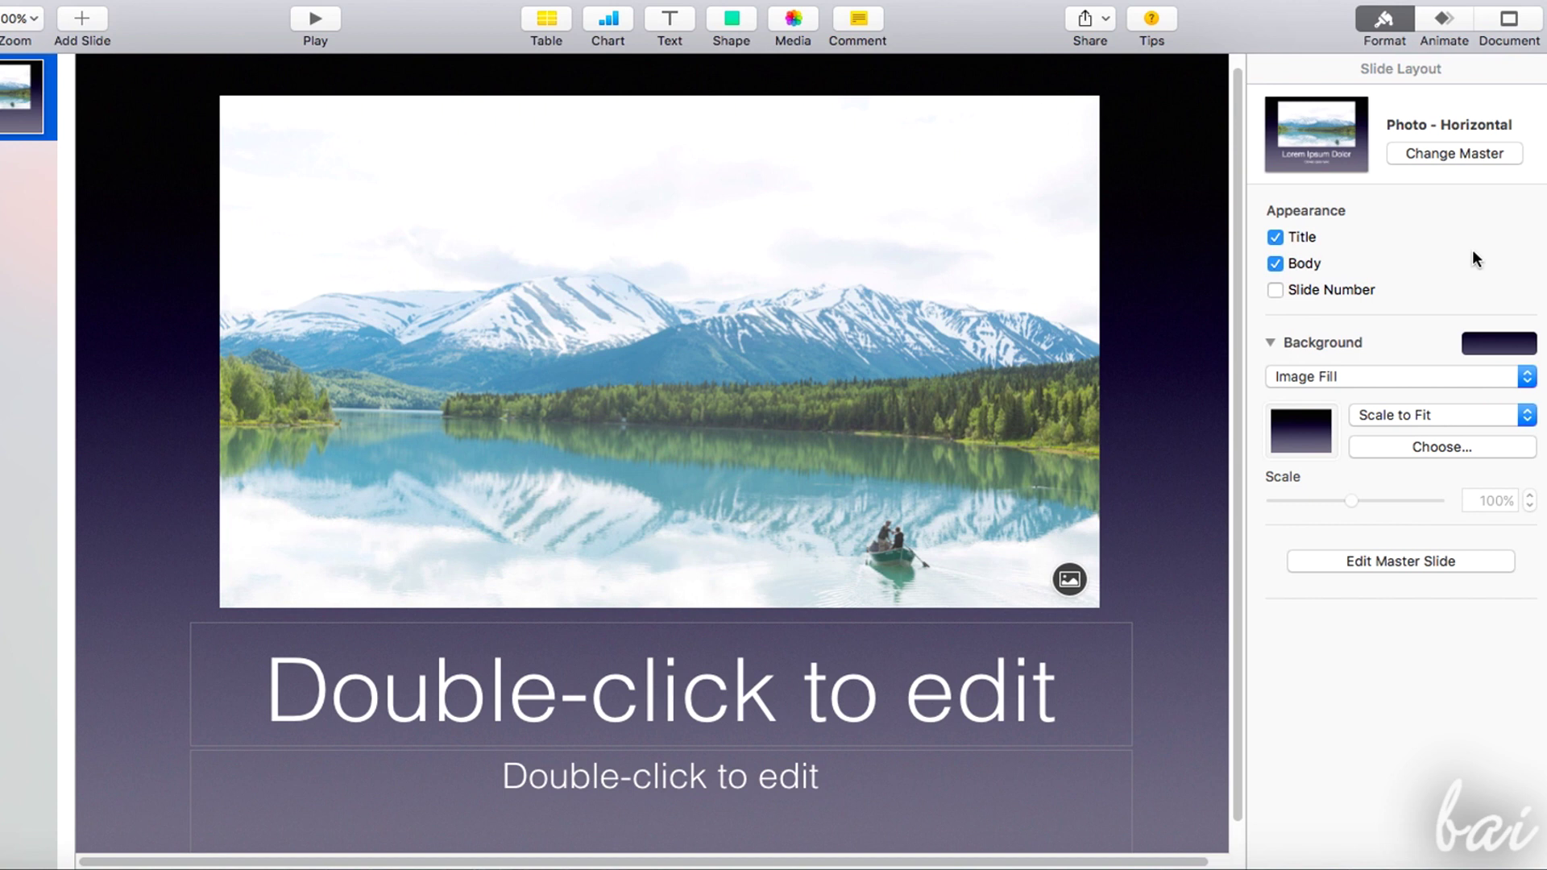
click(1453, 153)
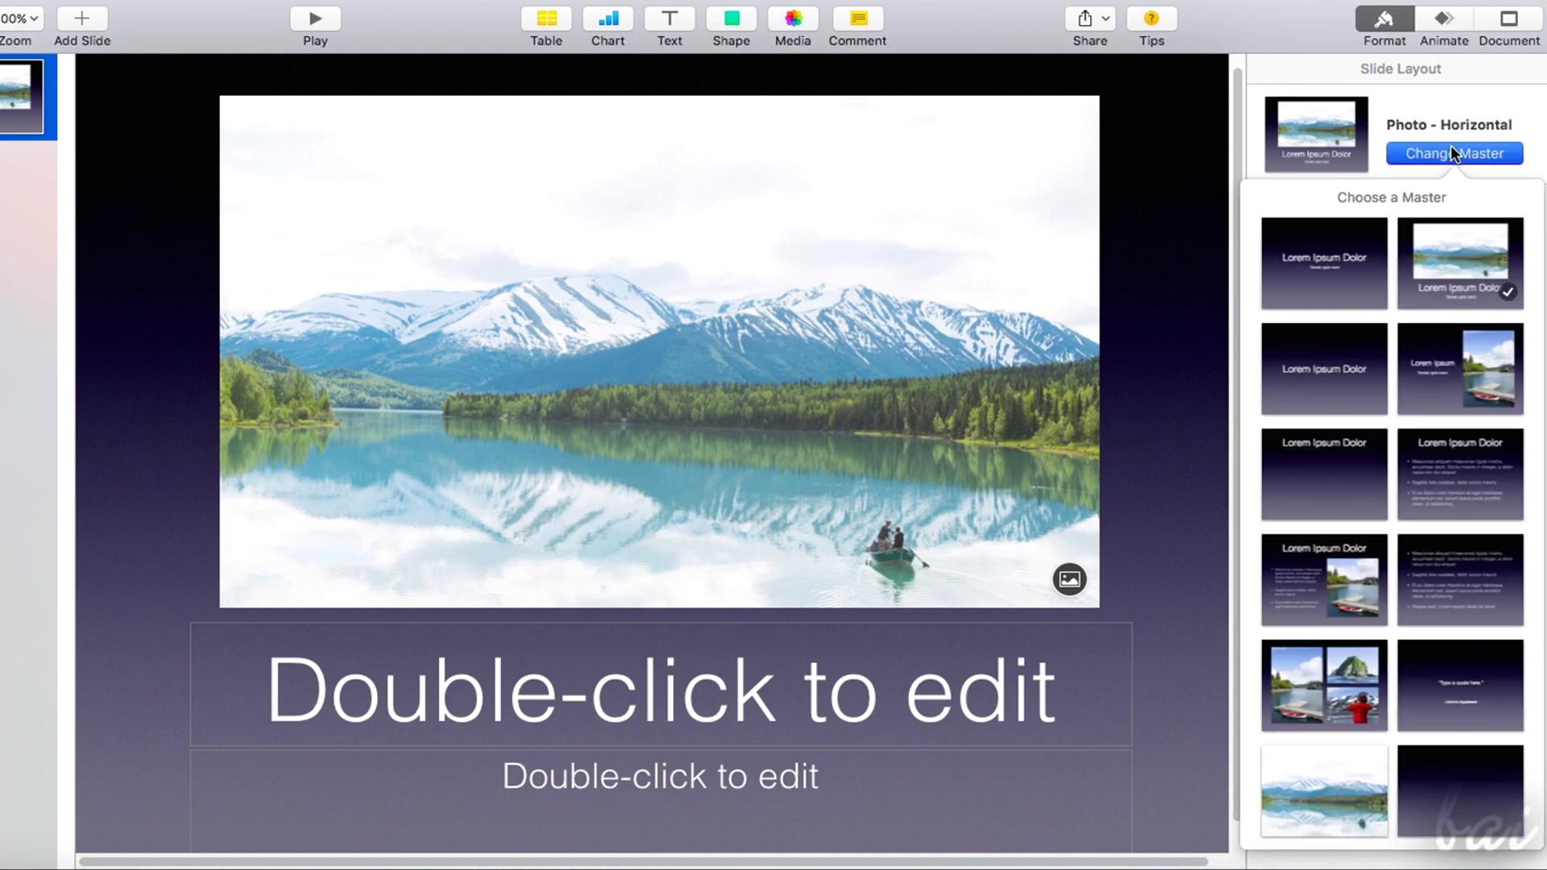
click(1478, 389)
key(super+z)
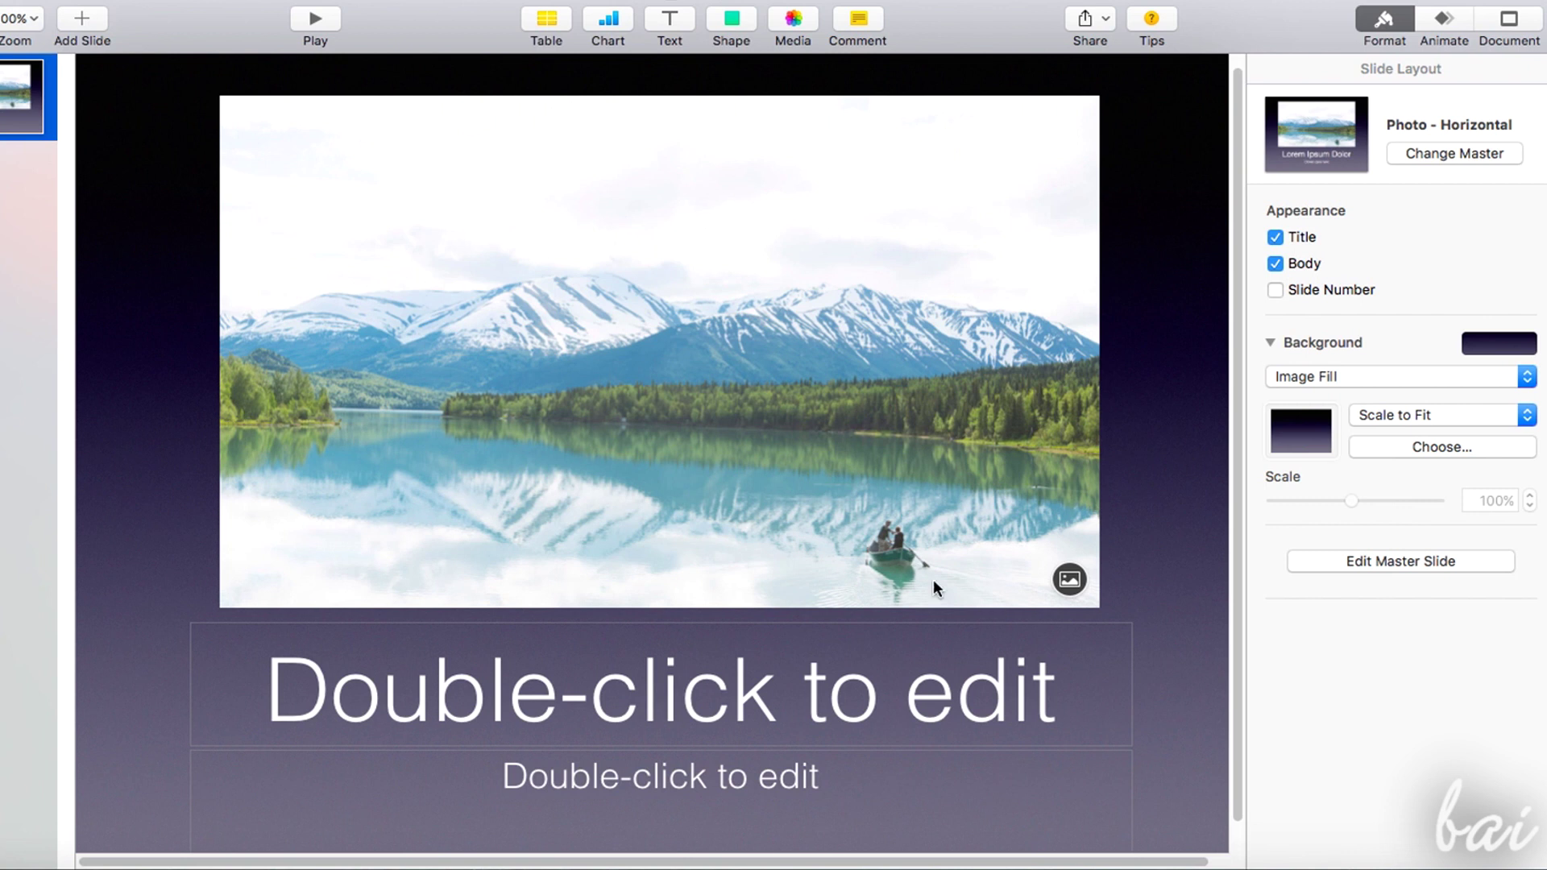
Type 'Title text' in the title placeholder and 'Body text' in the subtitle placeholder
click(642, 707)
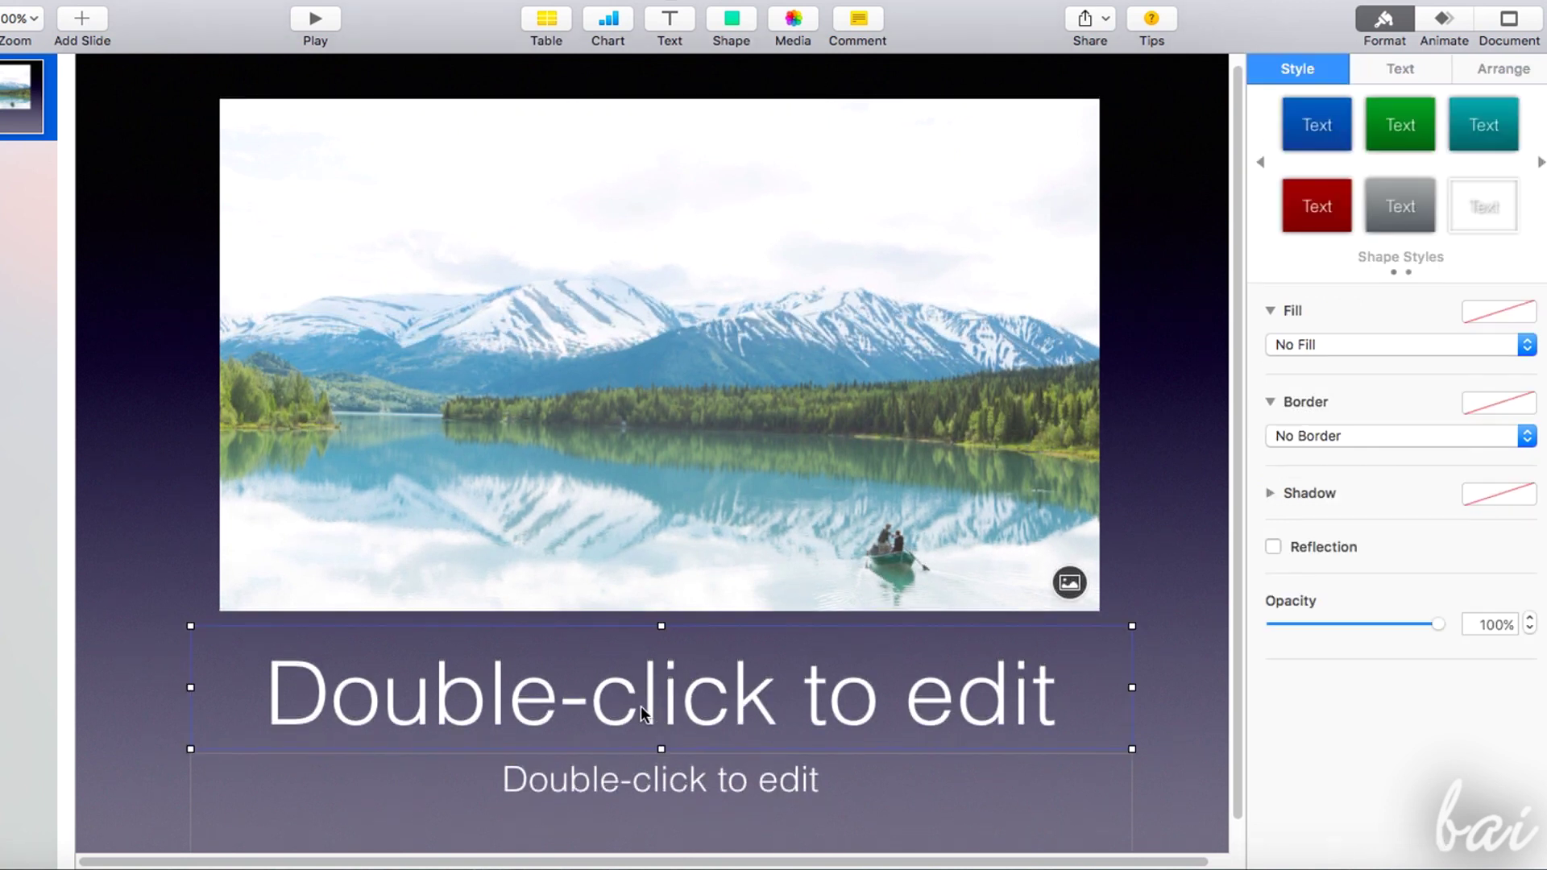
click(642, 706)
text(Title text)
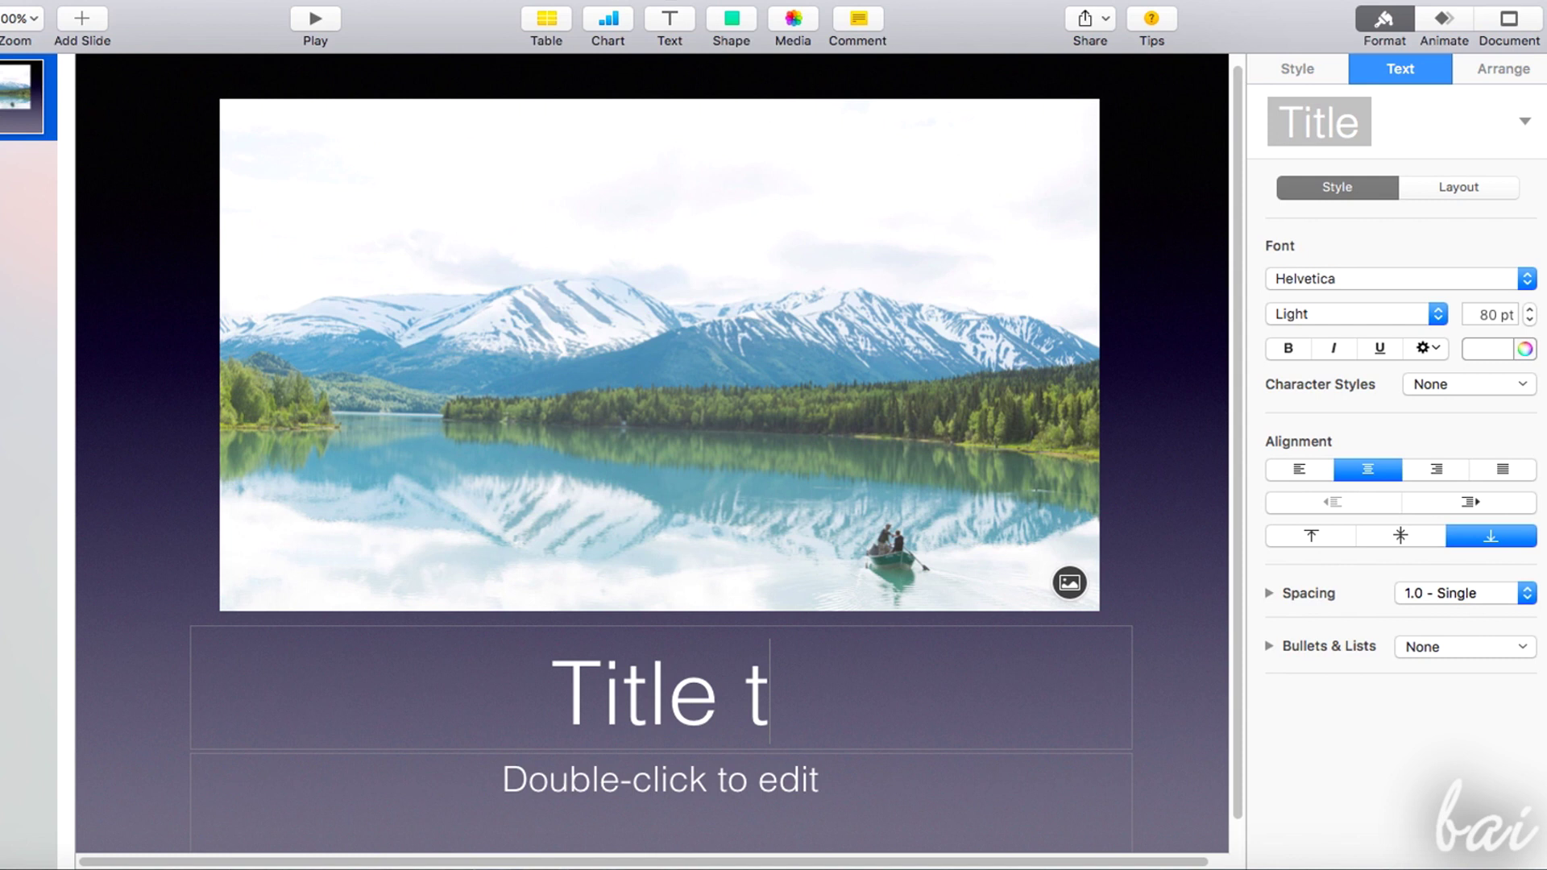
click(697, 781)
click(698, 782)
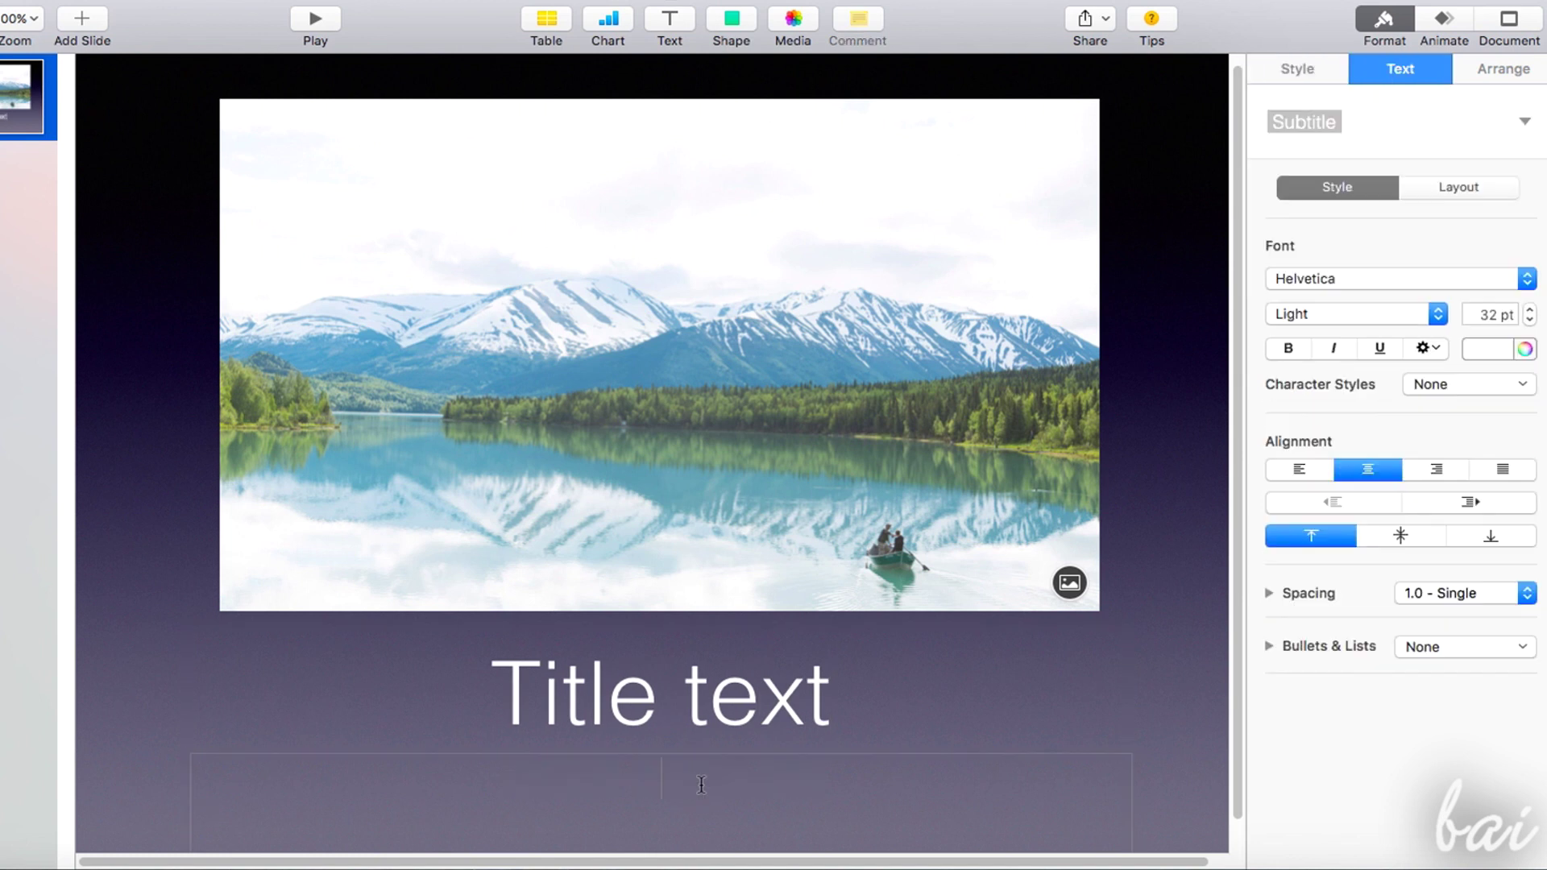
text(Body text)
Replace the lake placeholder photo with Yosemite.jpg
click(779, 440)
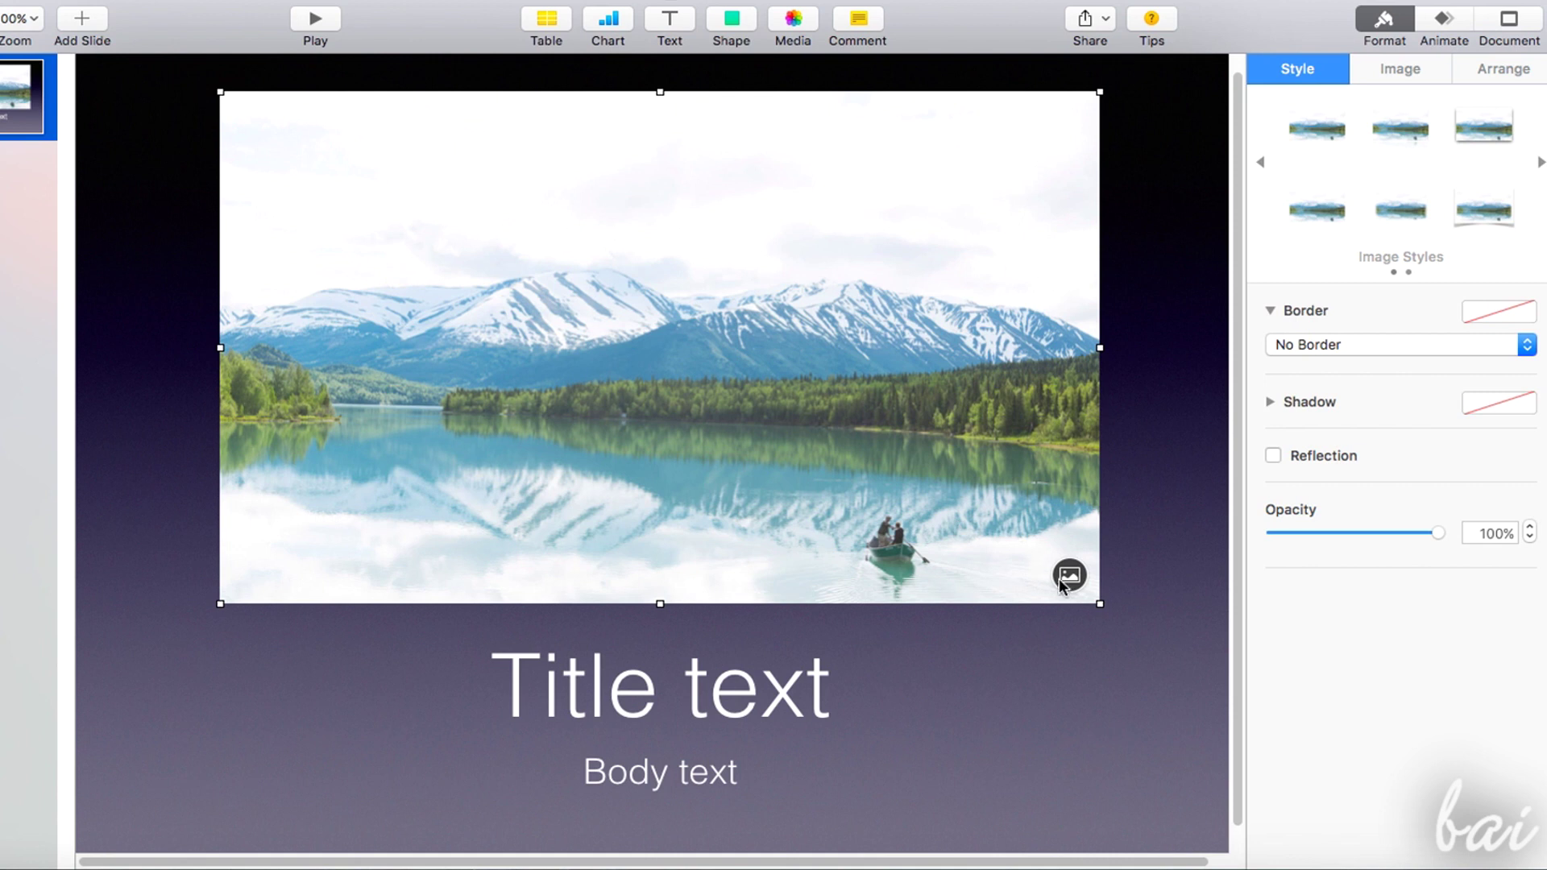
click(1066, 579)
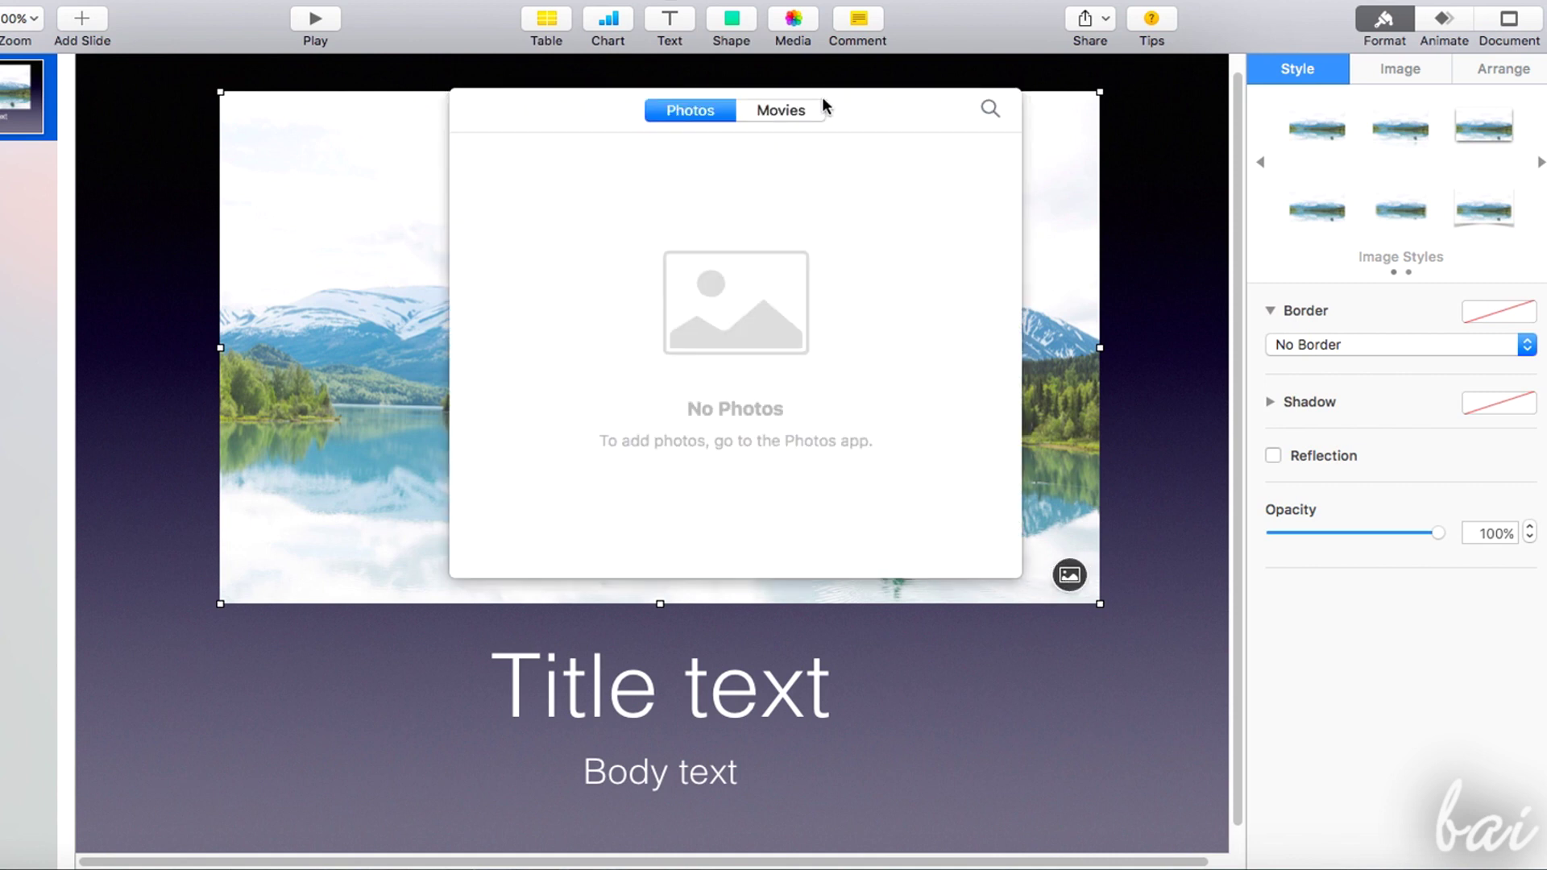
click(991, 108)
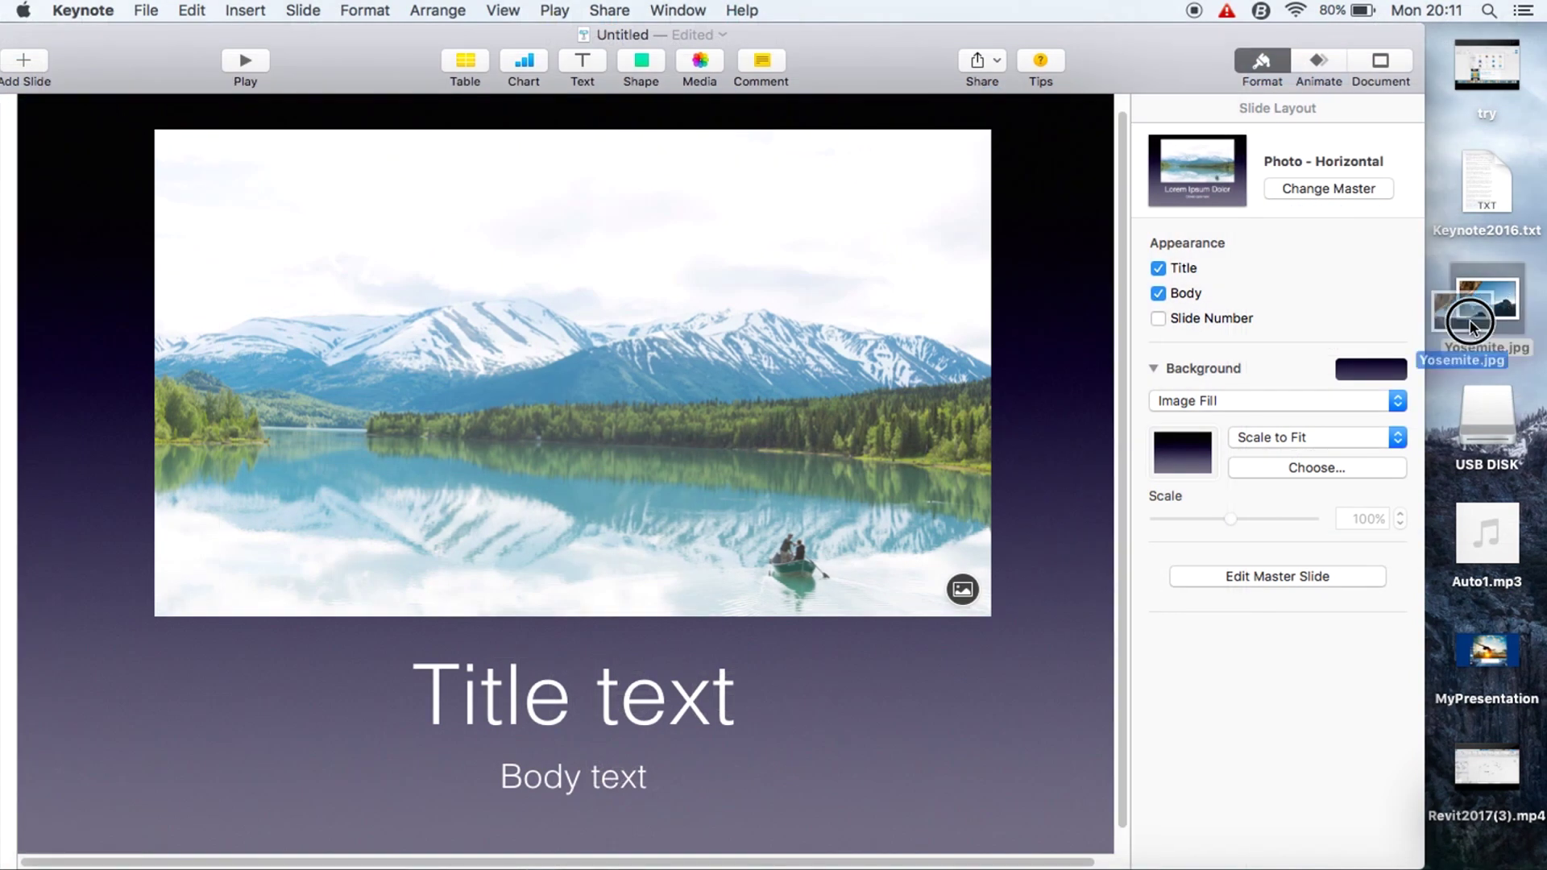
drag(1467, 311, 653, 344)
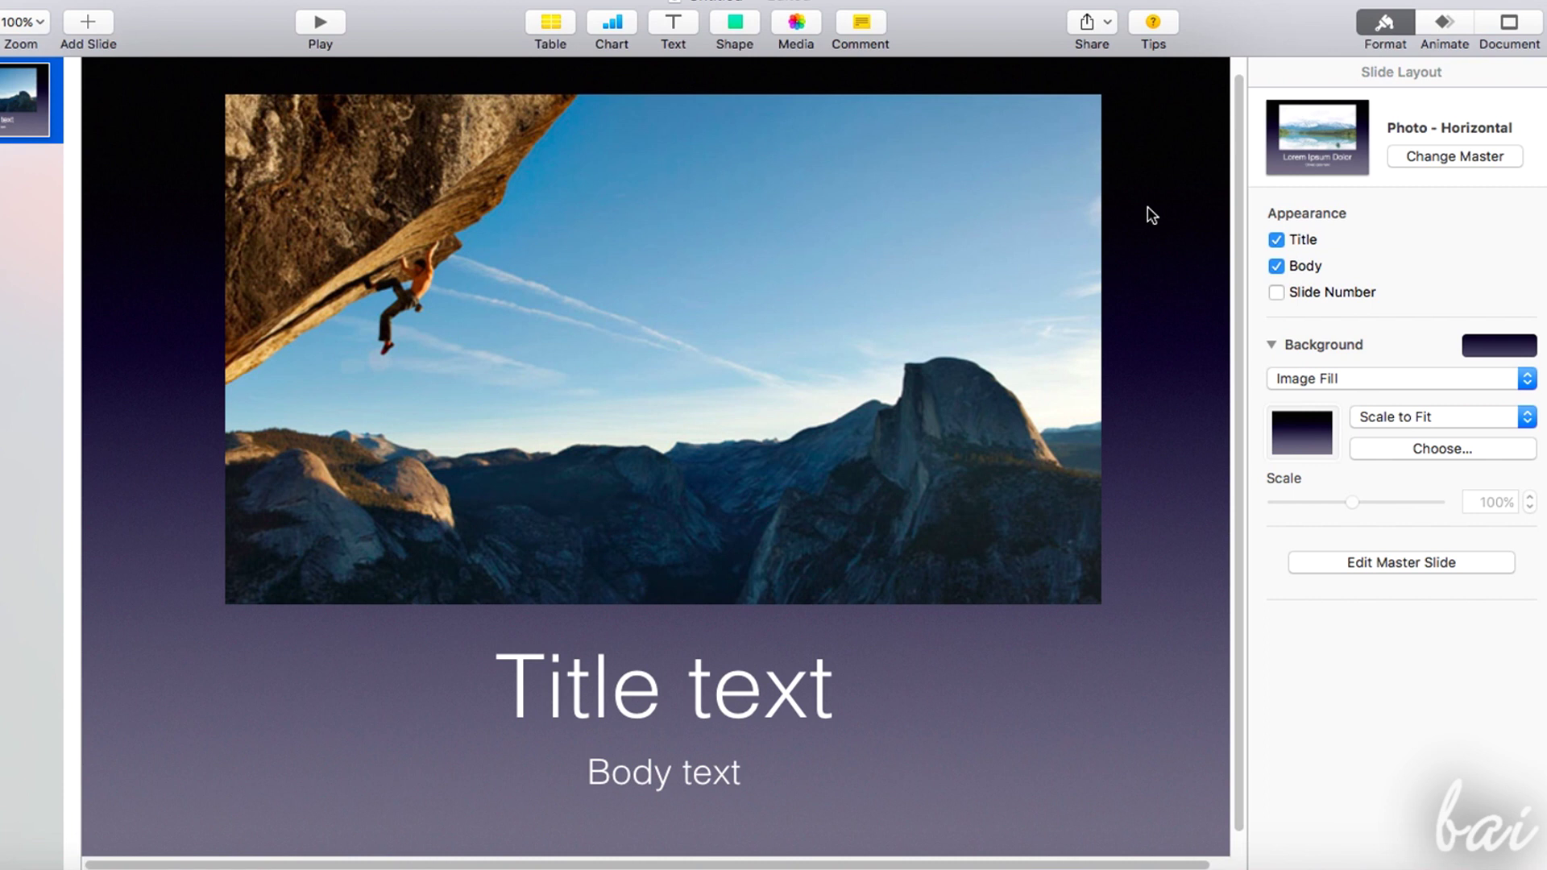
Switch the slide to the Title & Subtitle master and back to Photo - Horizontal
click(1454, 157)
click(1351, 283)
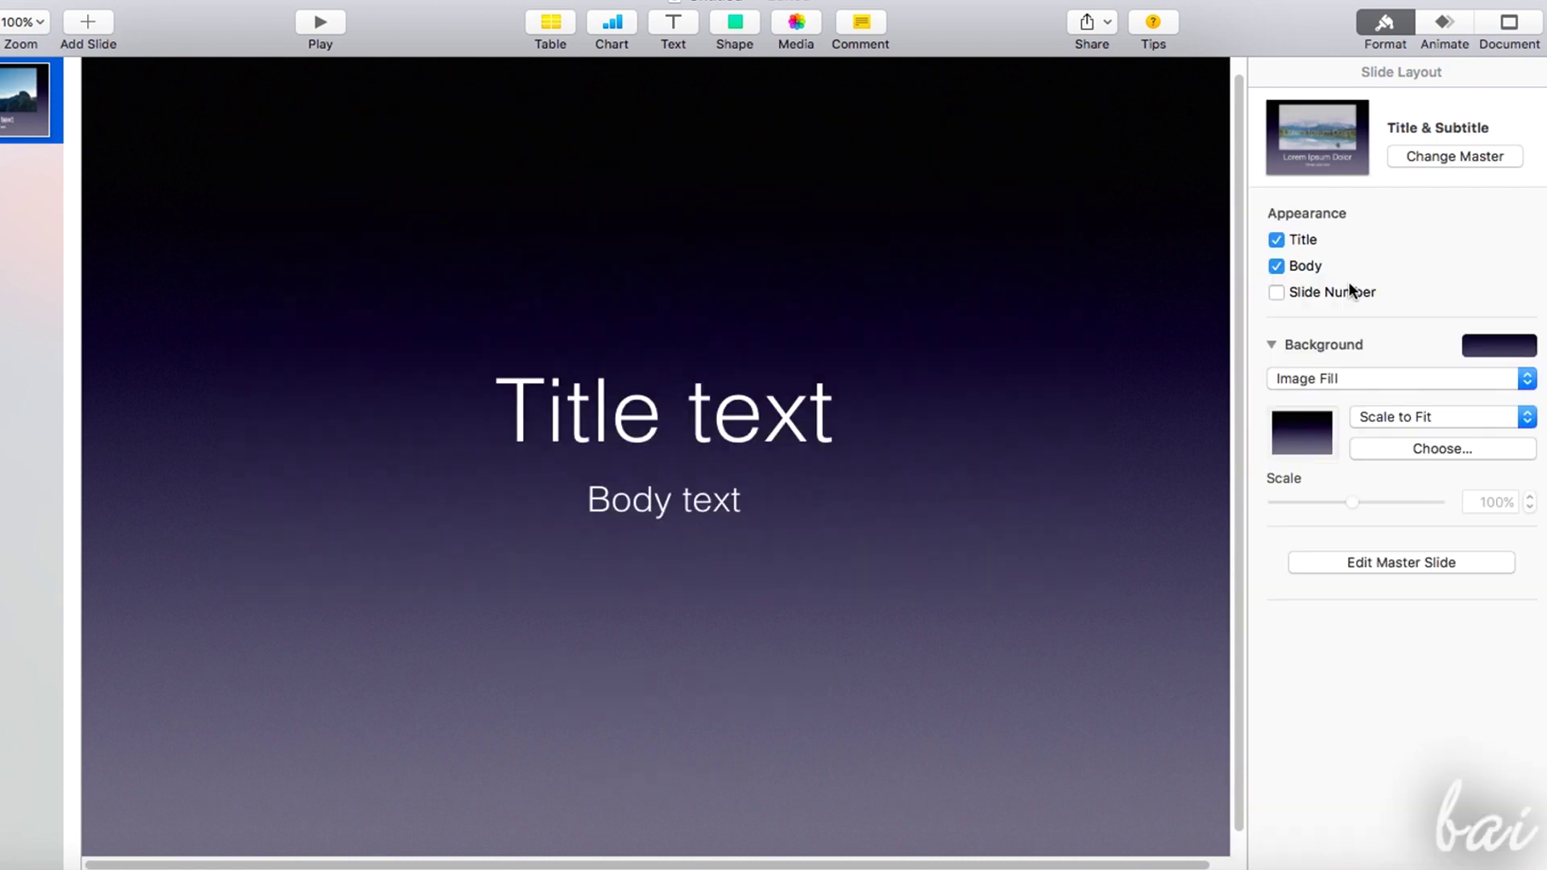
click(1428, 162)
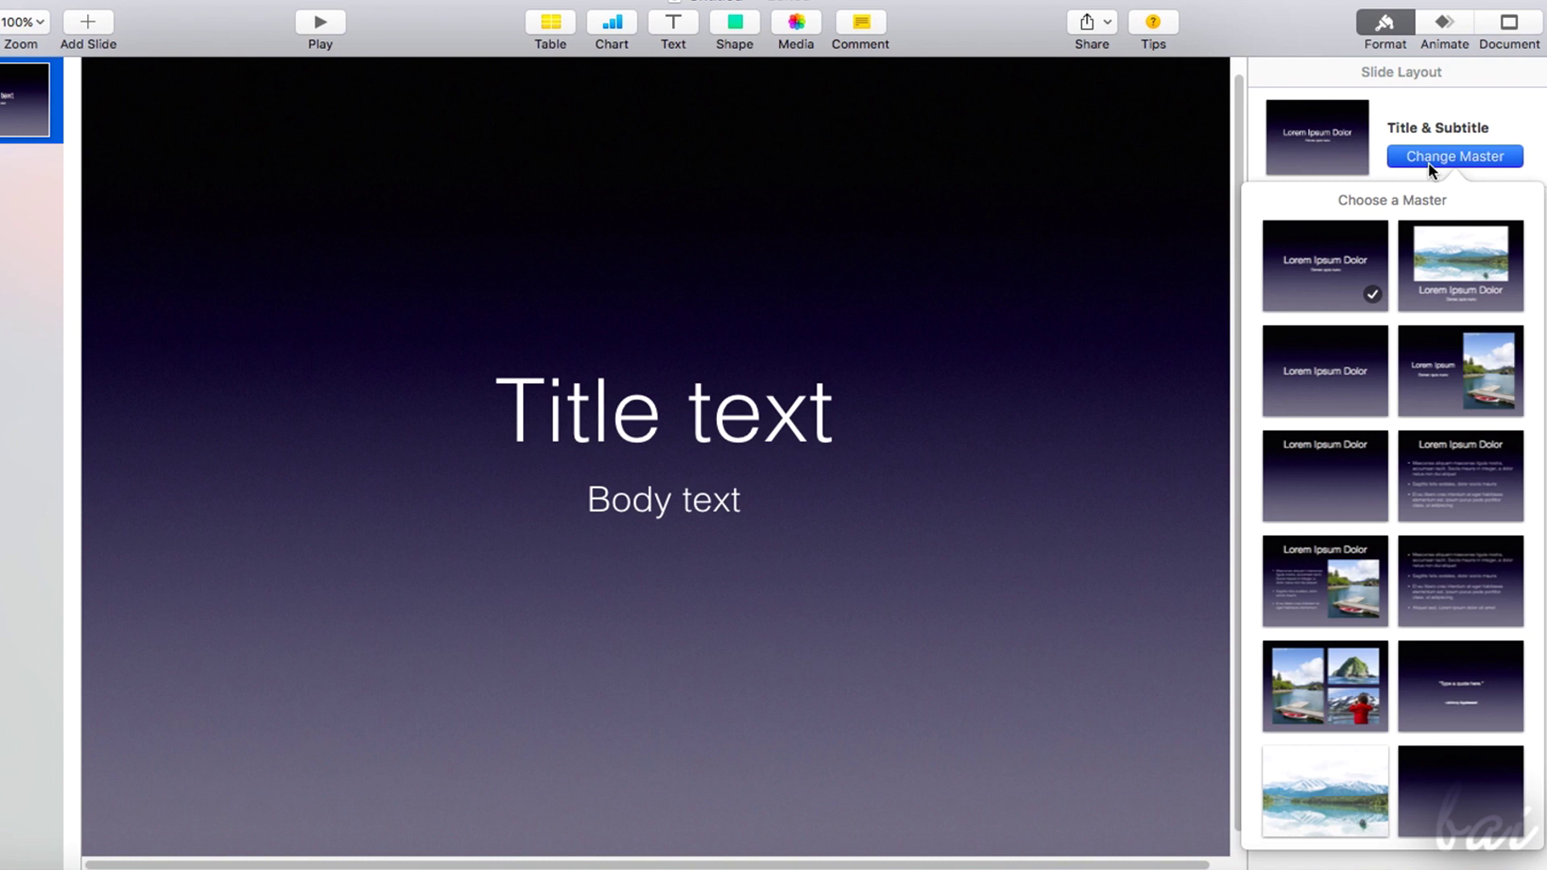
click(1441, 282)
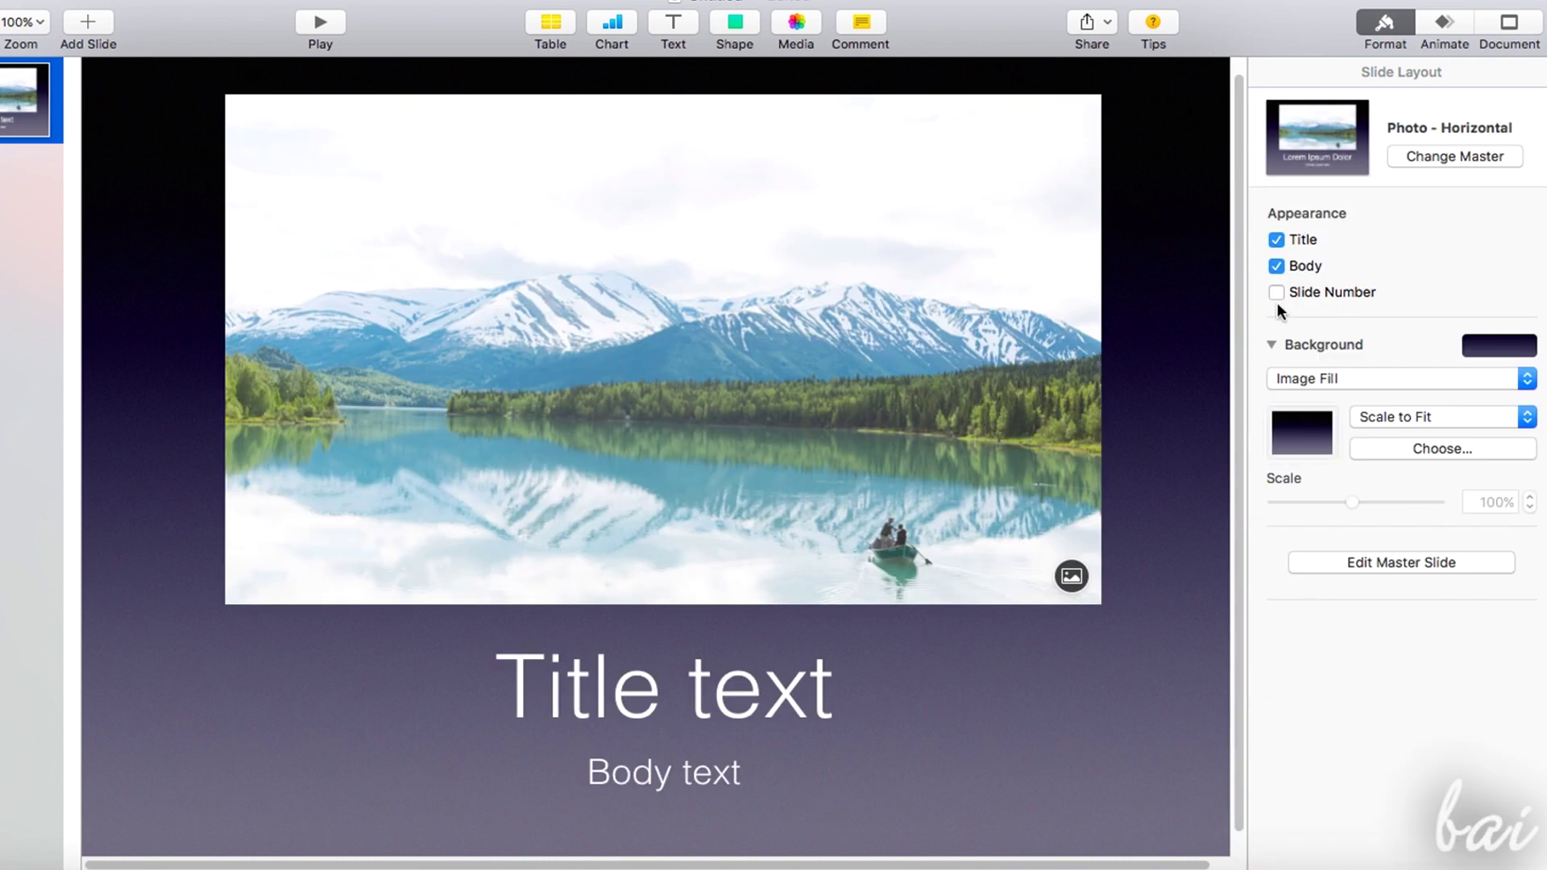
Toggle the Title and Body placeholders off and back on
click(1277, 240)
click(1277, 240)
click(1276, 266)
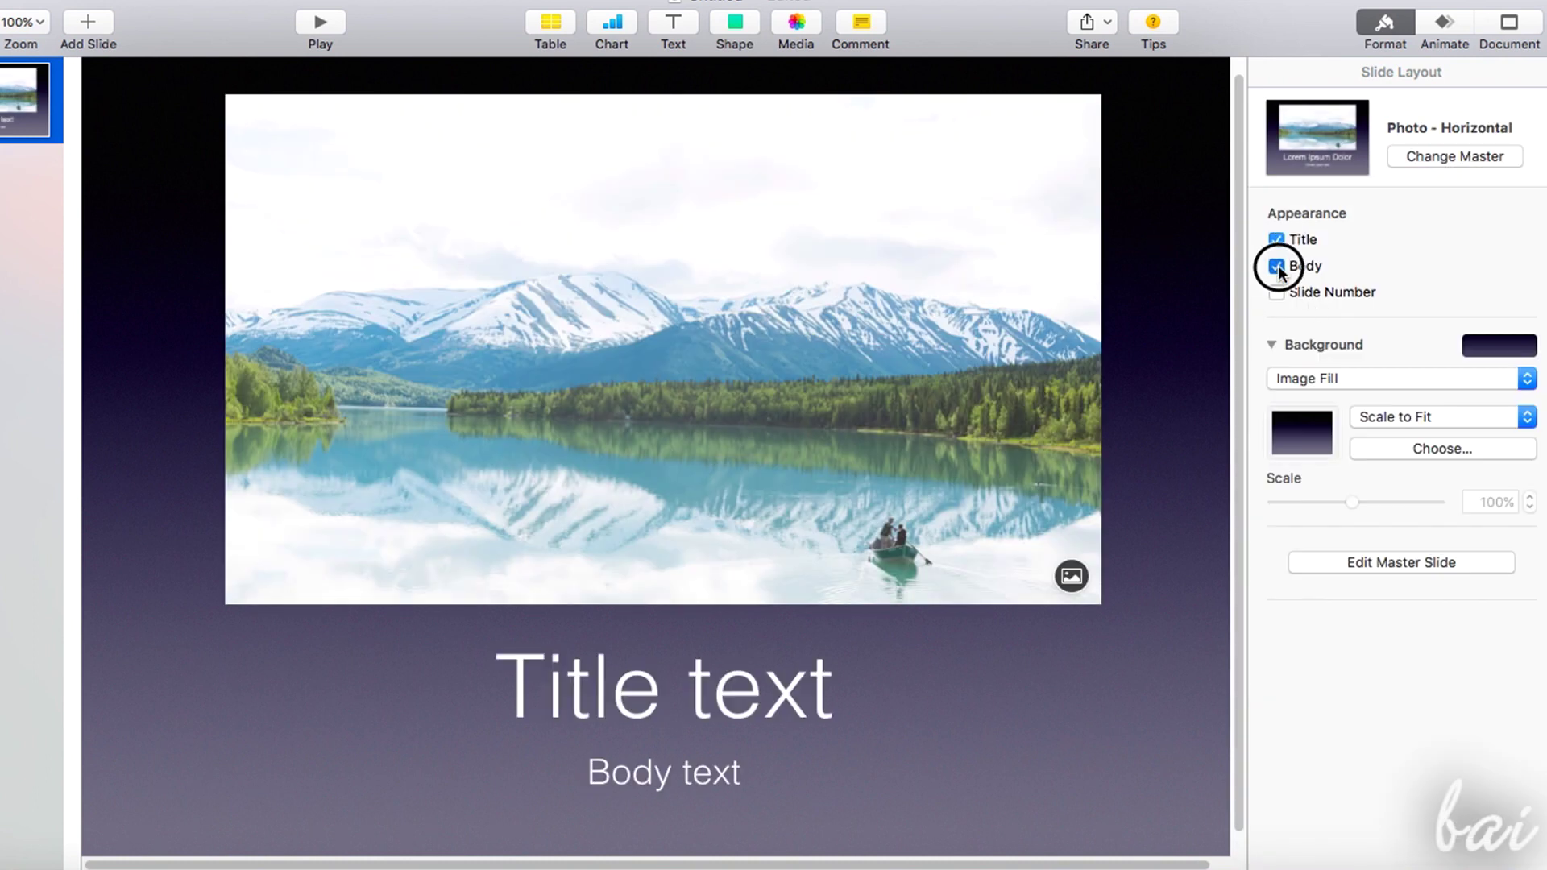
click(1277, 266)
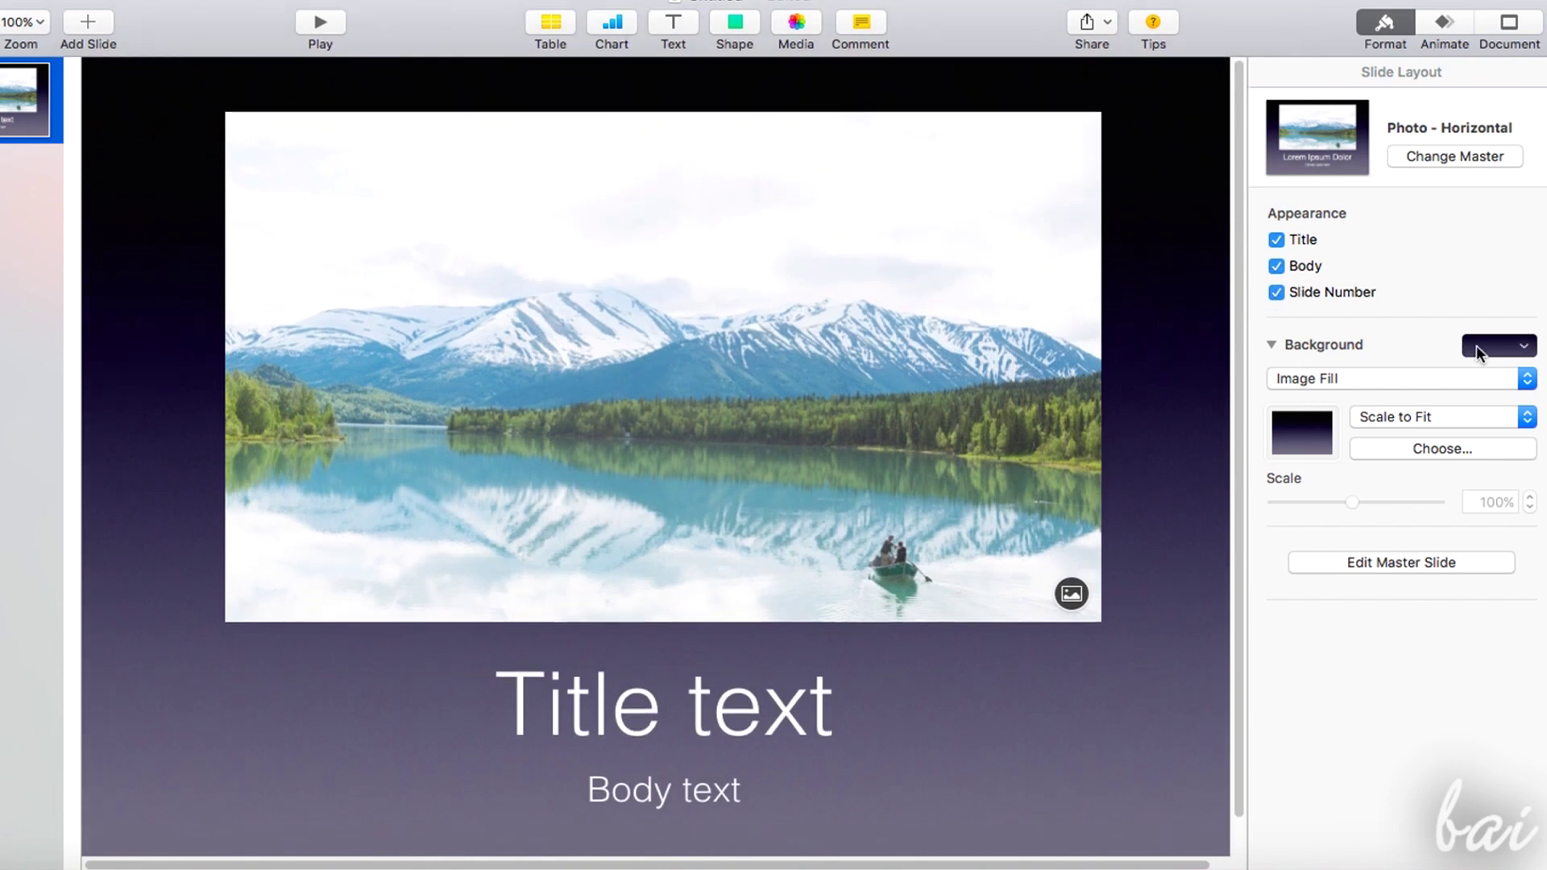
Try purple and dark green as solid slide background colours
click(1477, 345)
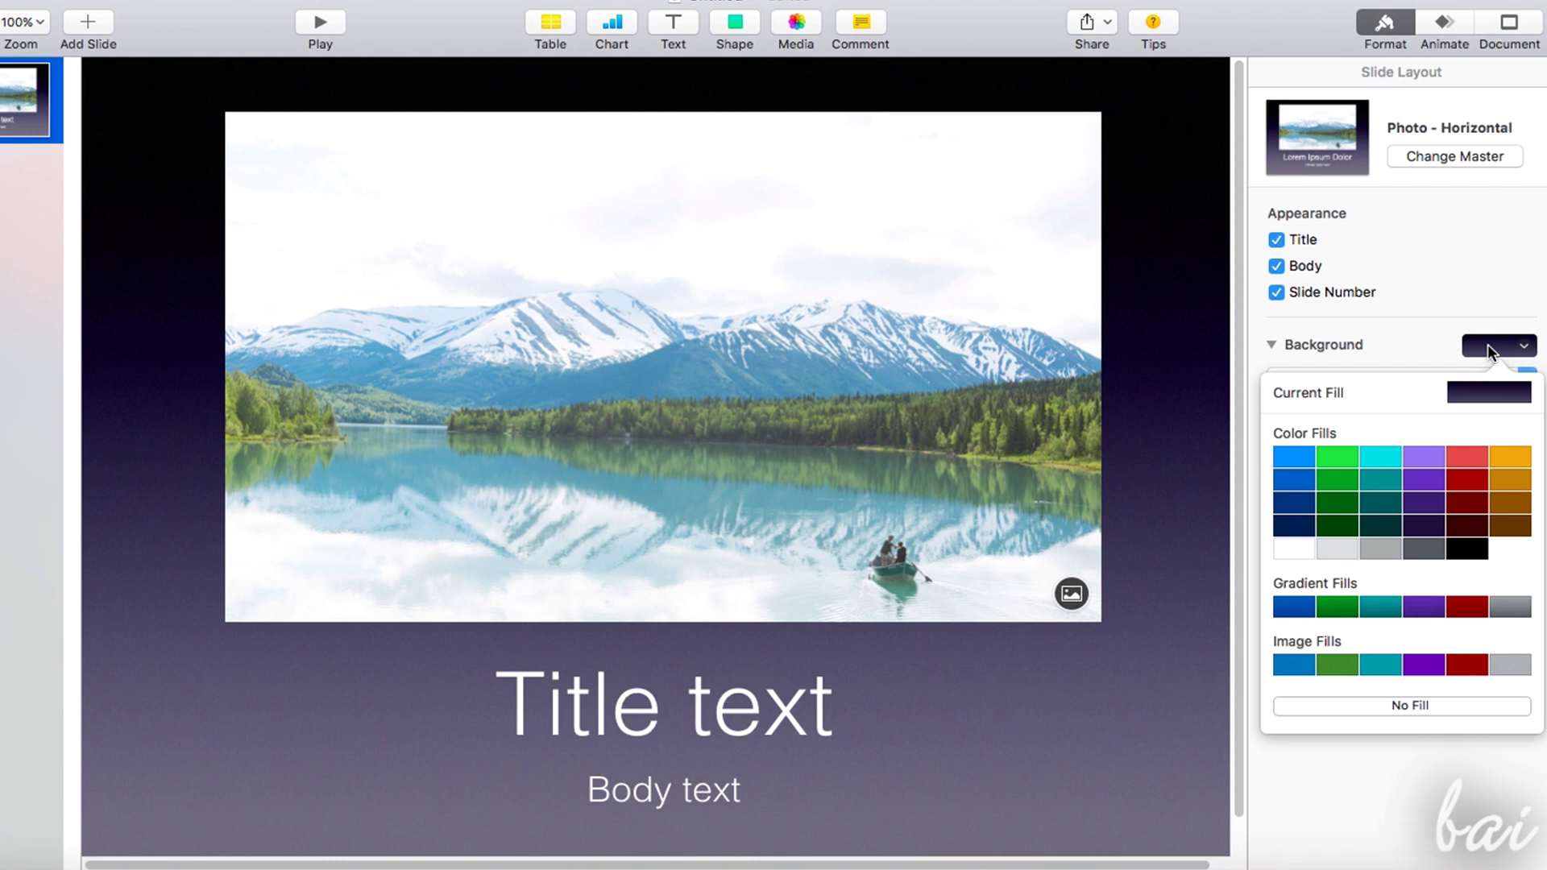
click(1424, 456)
click(1479, 349)
click(1337, 503)
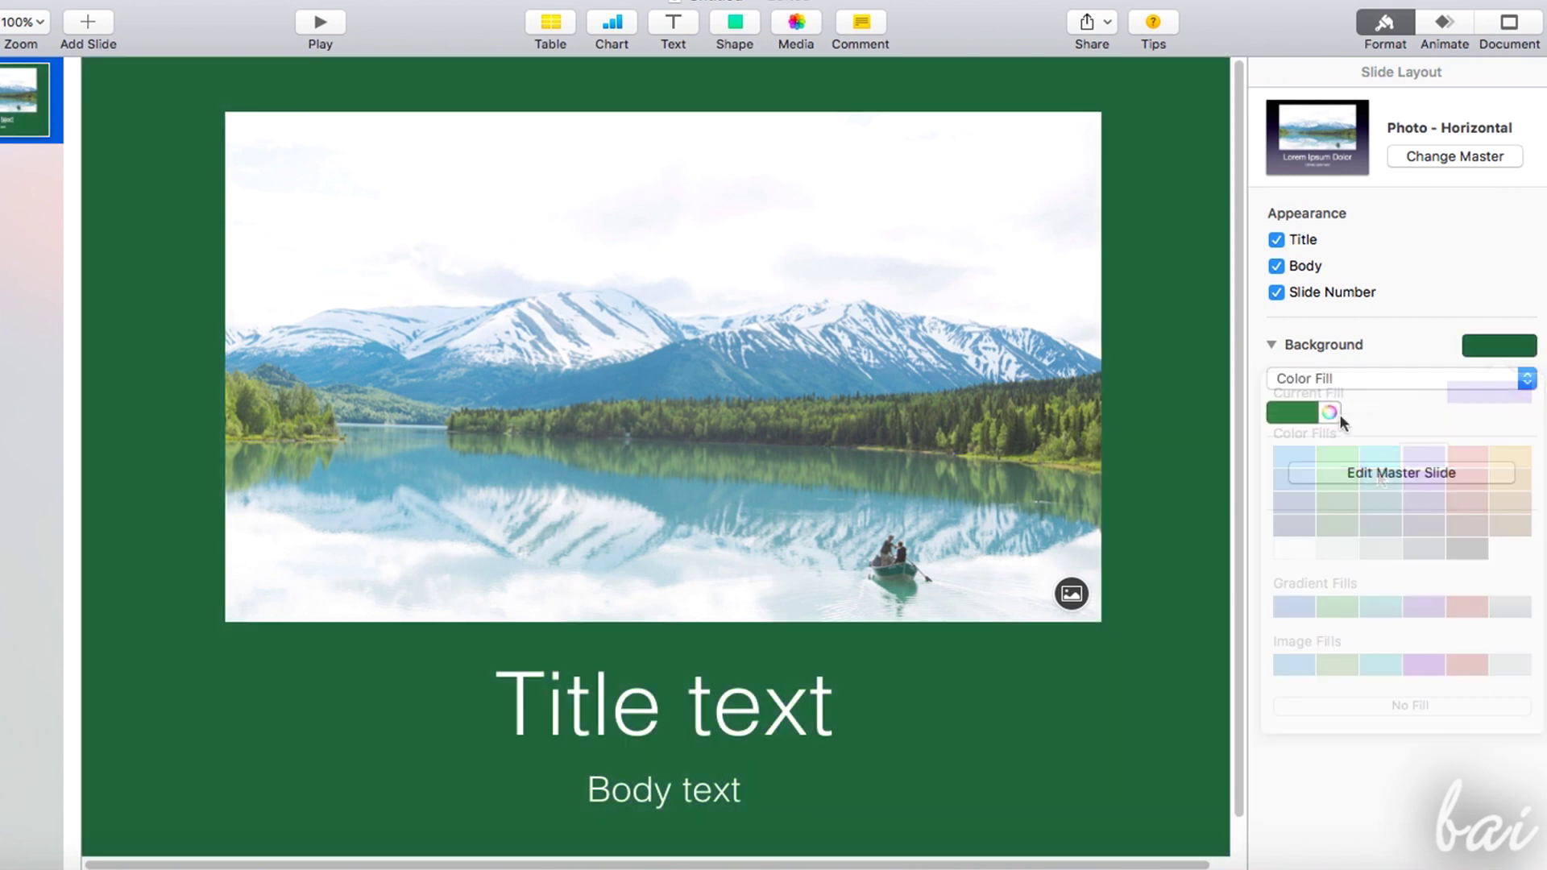
Set a Gradient Fill background from bright blue at the top to dark navy at the bottom
click(1523, 379)
click(1386, 396)
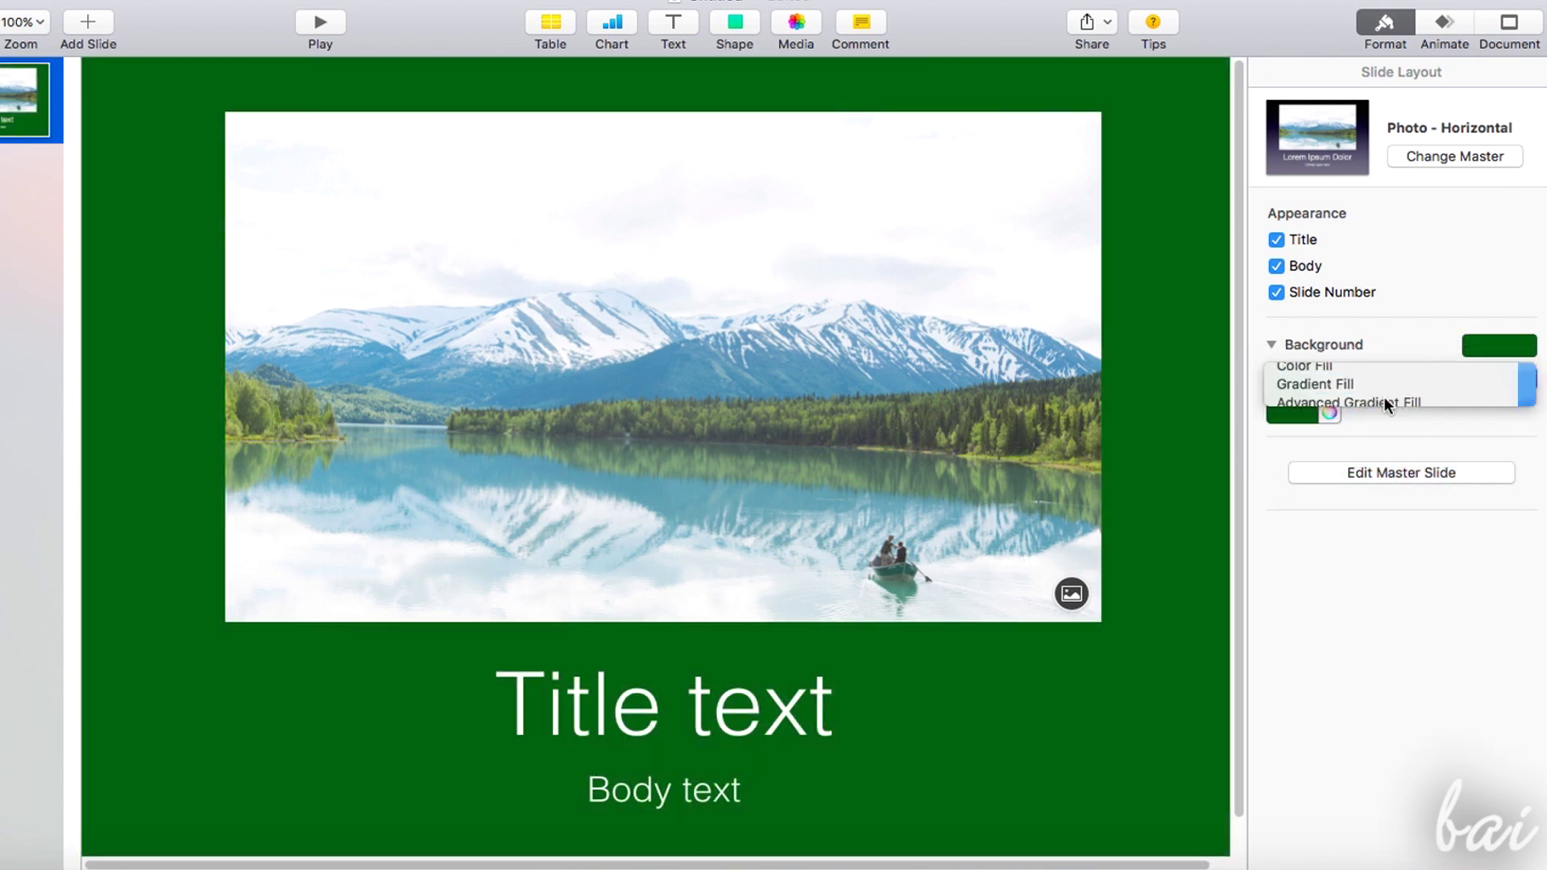
click(1328, 415)
drag(378, 525, 290, 535)
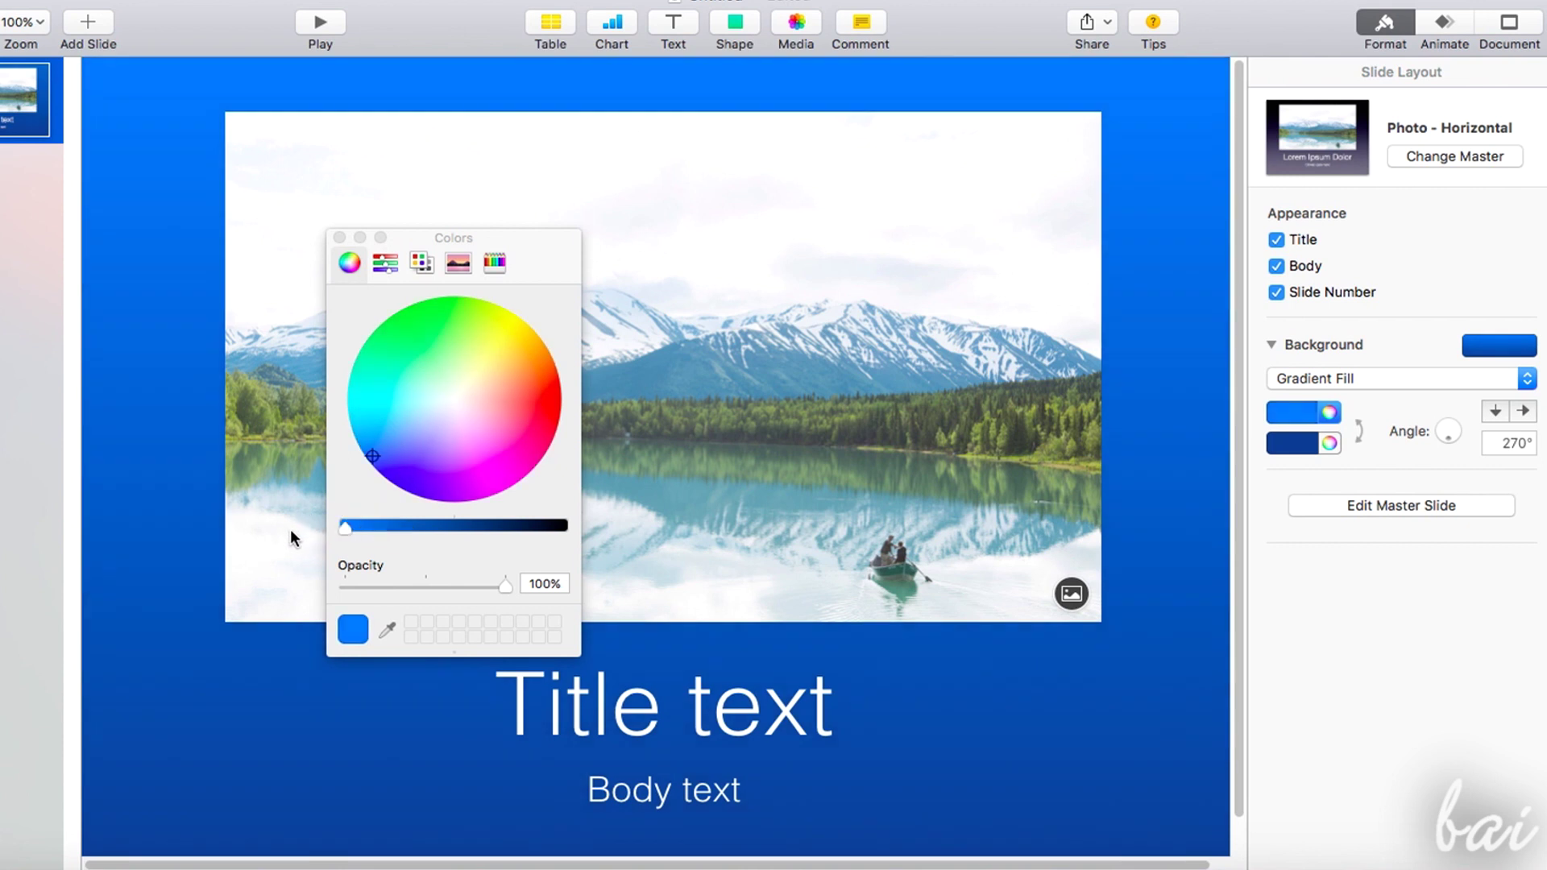
click(1329, 443)
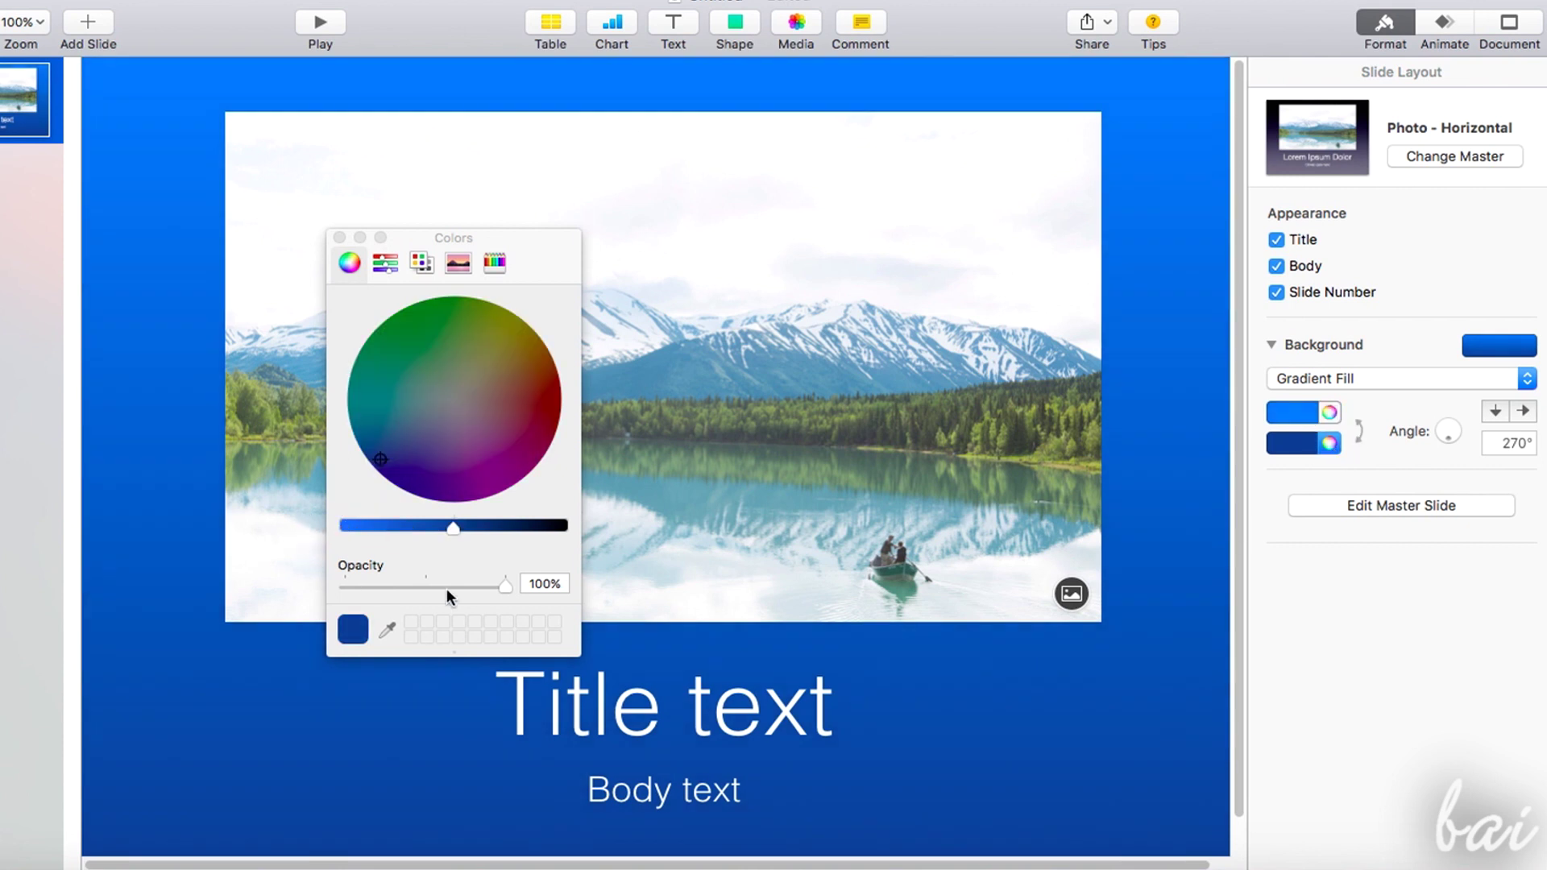
drag(452, 531, 521, 548)
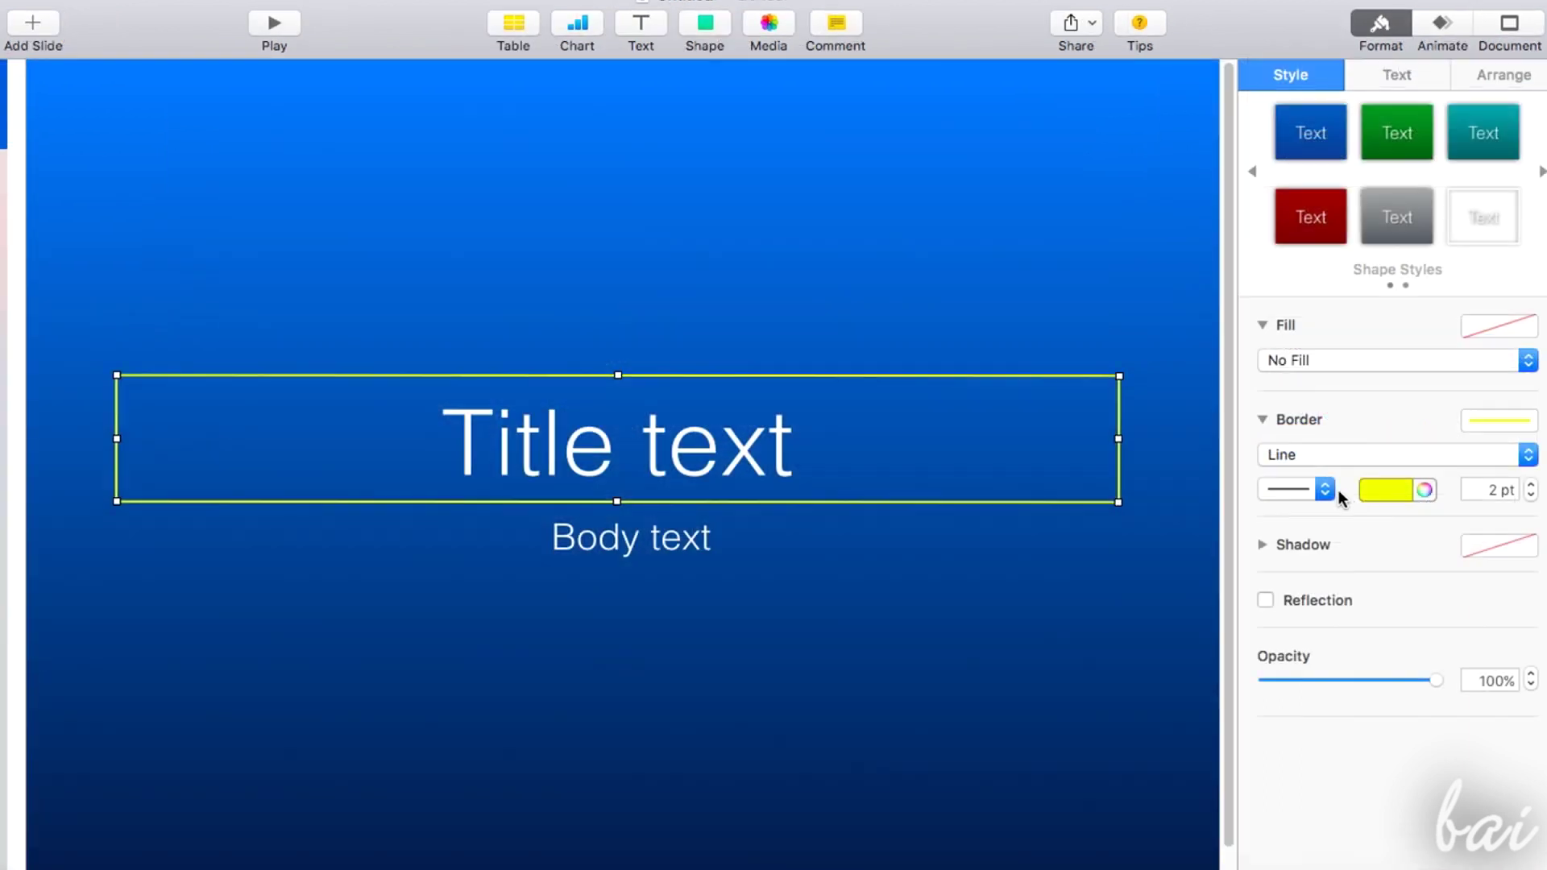
Give the title a rough brush-stroke border, trying 15 pt then 9 pt width
click(1338, 490)
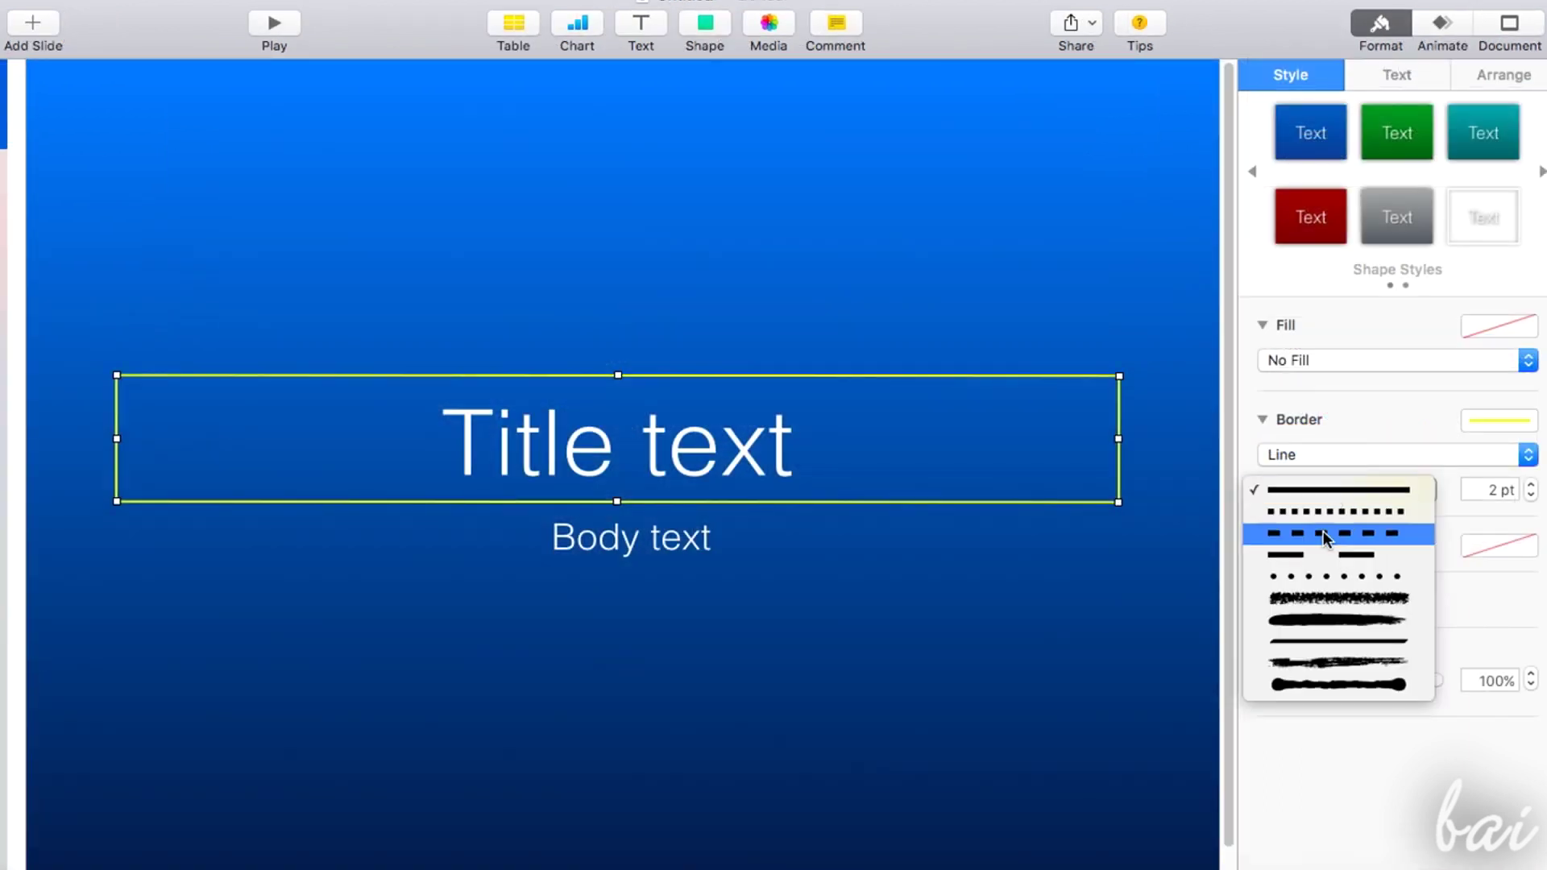
click(1325, 600)
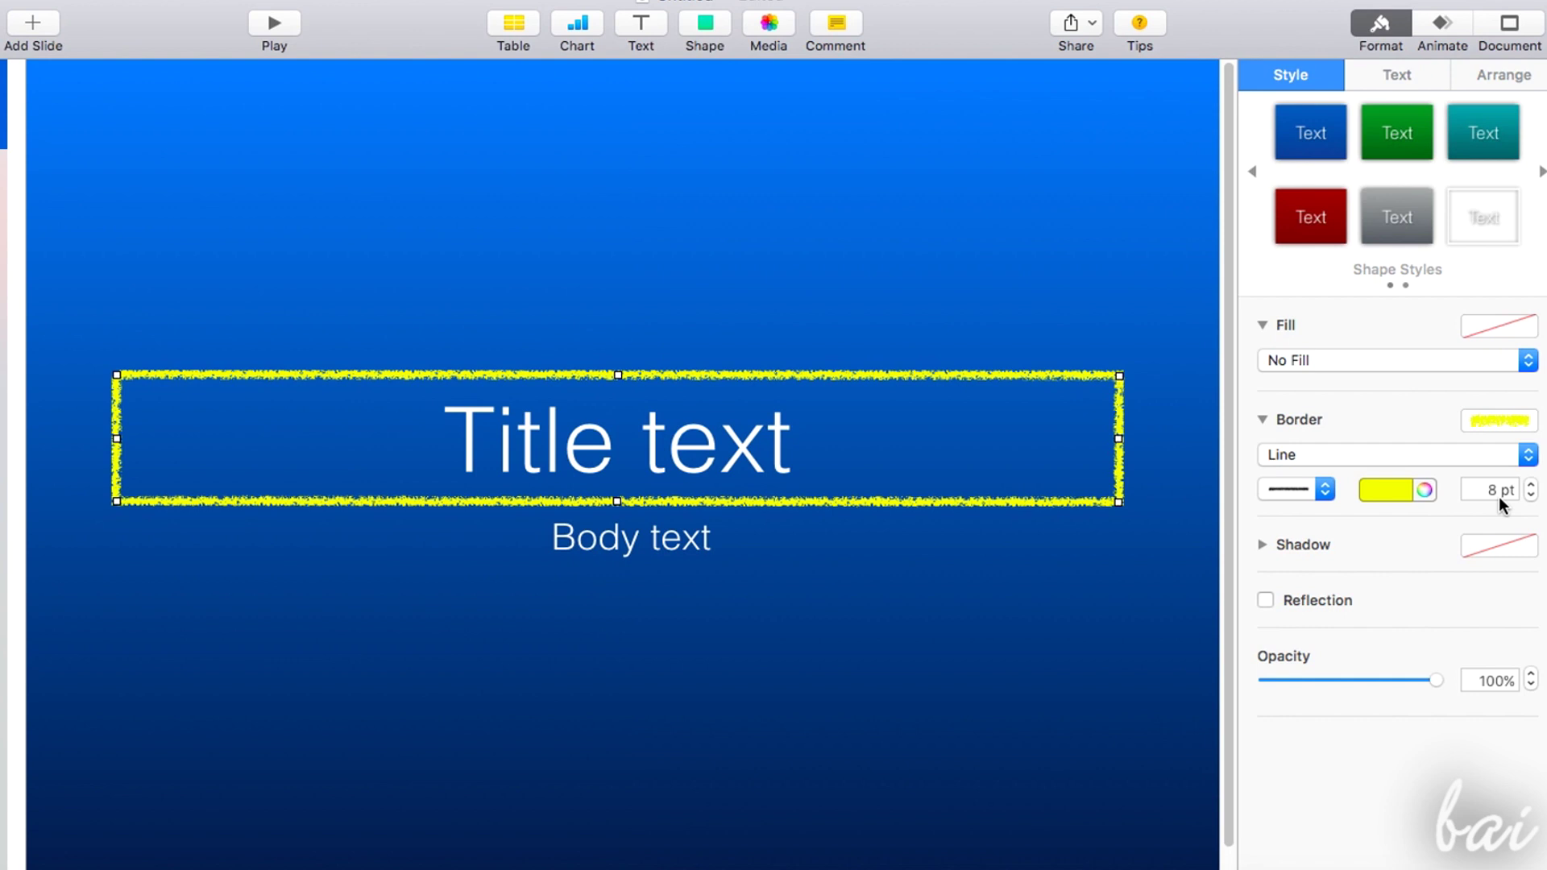
click(1532, 485)
click(1532, 496)
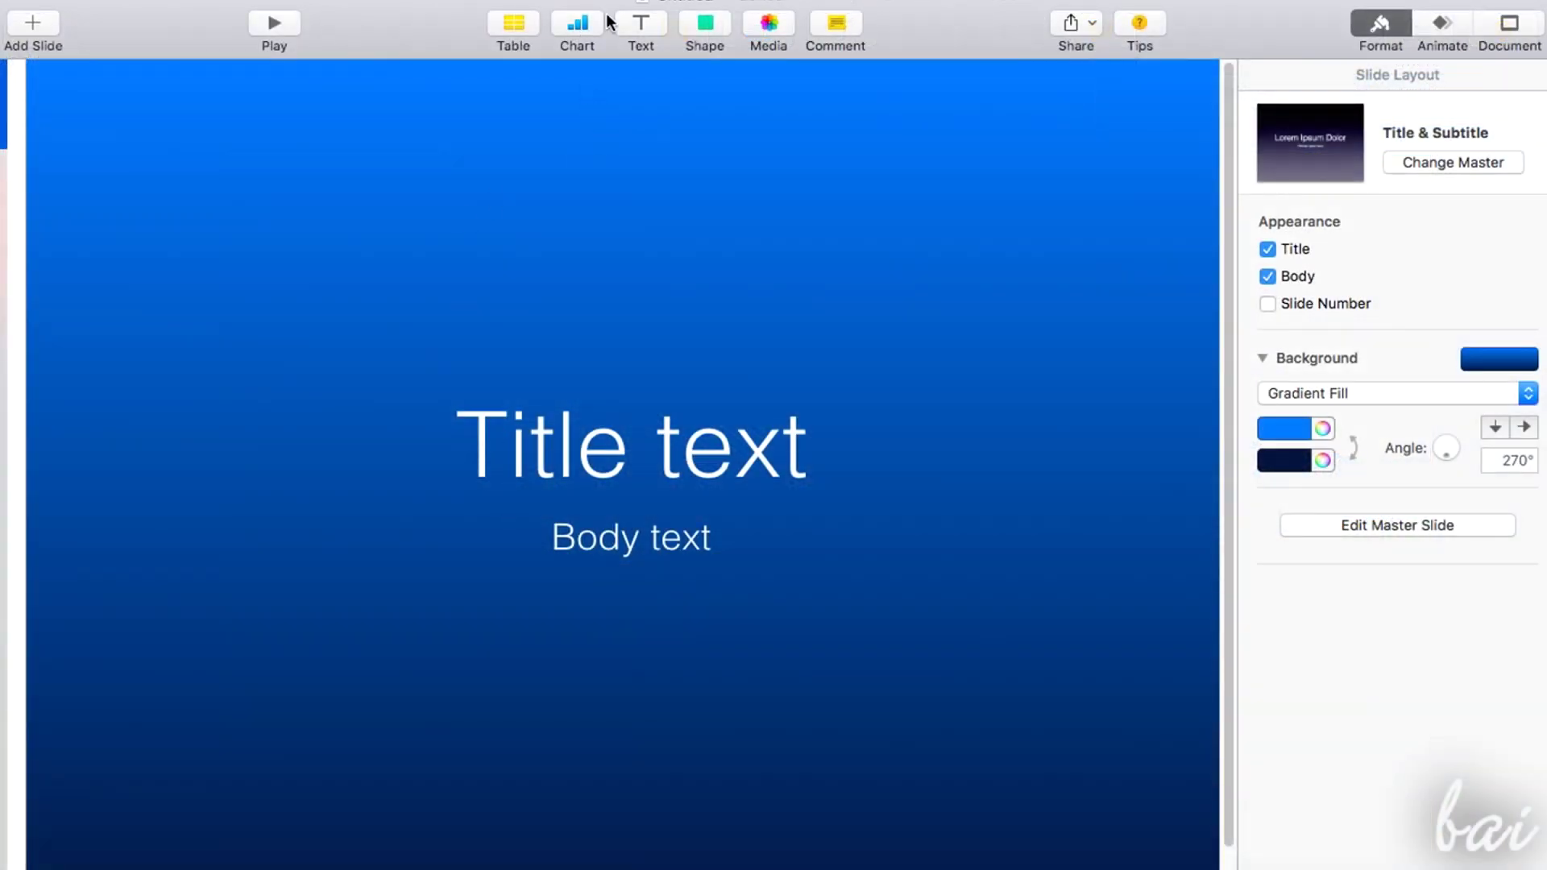
click(636, 475)
drag(589, 450, 616, 393)
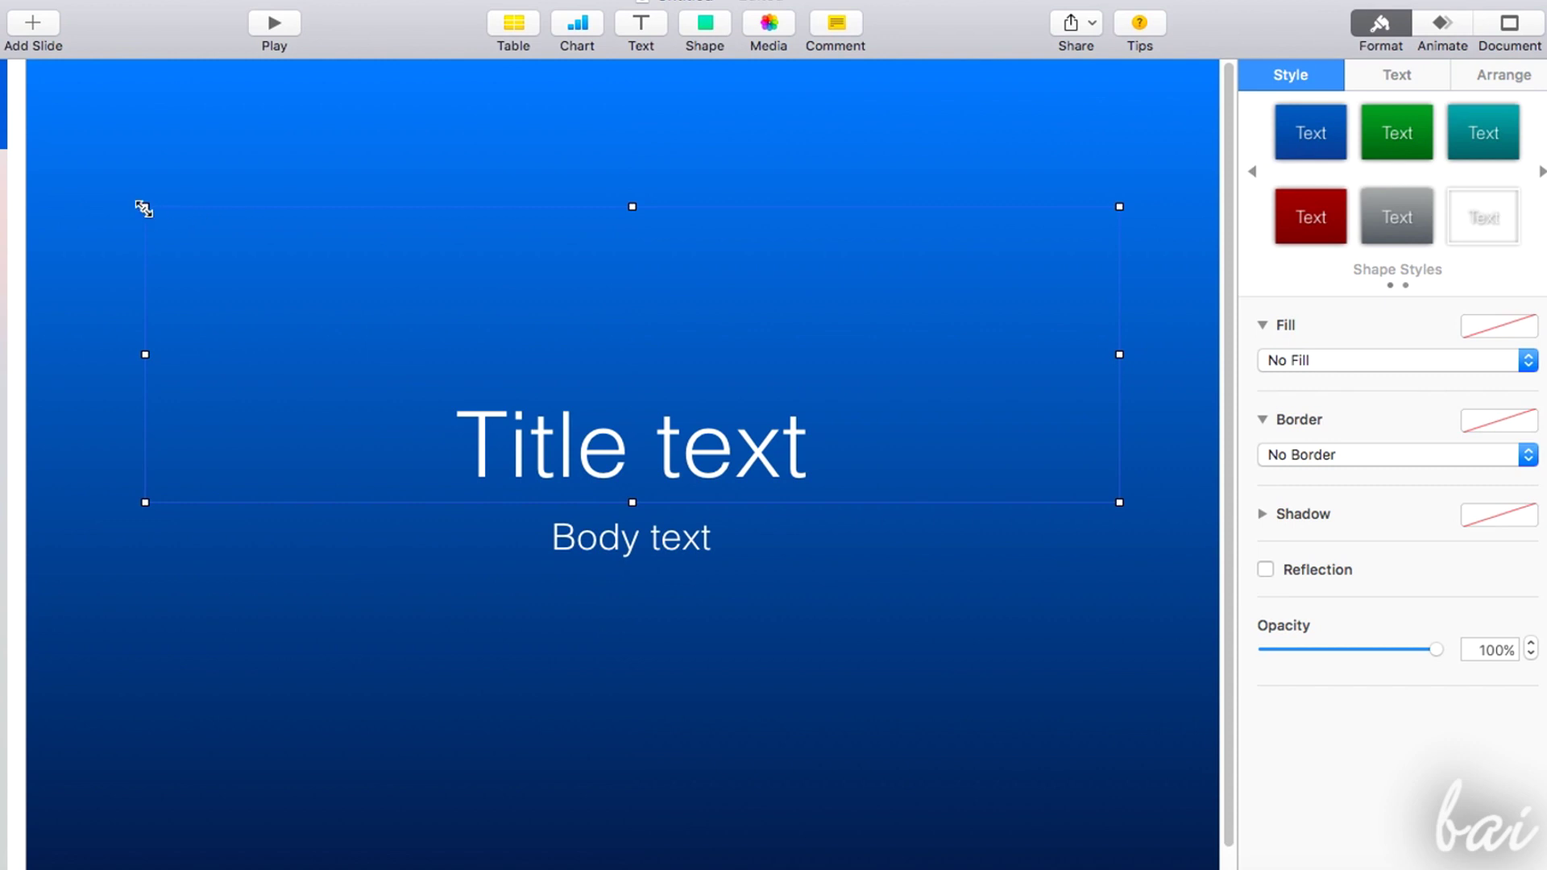
drag(143, 210, 119, 375)
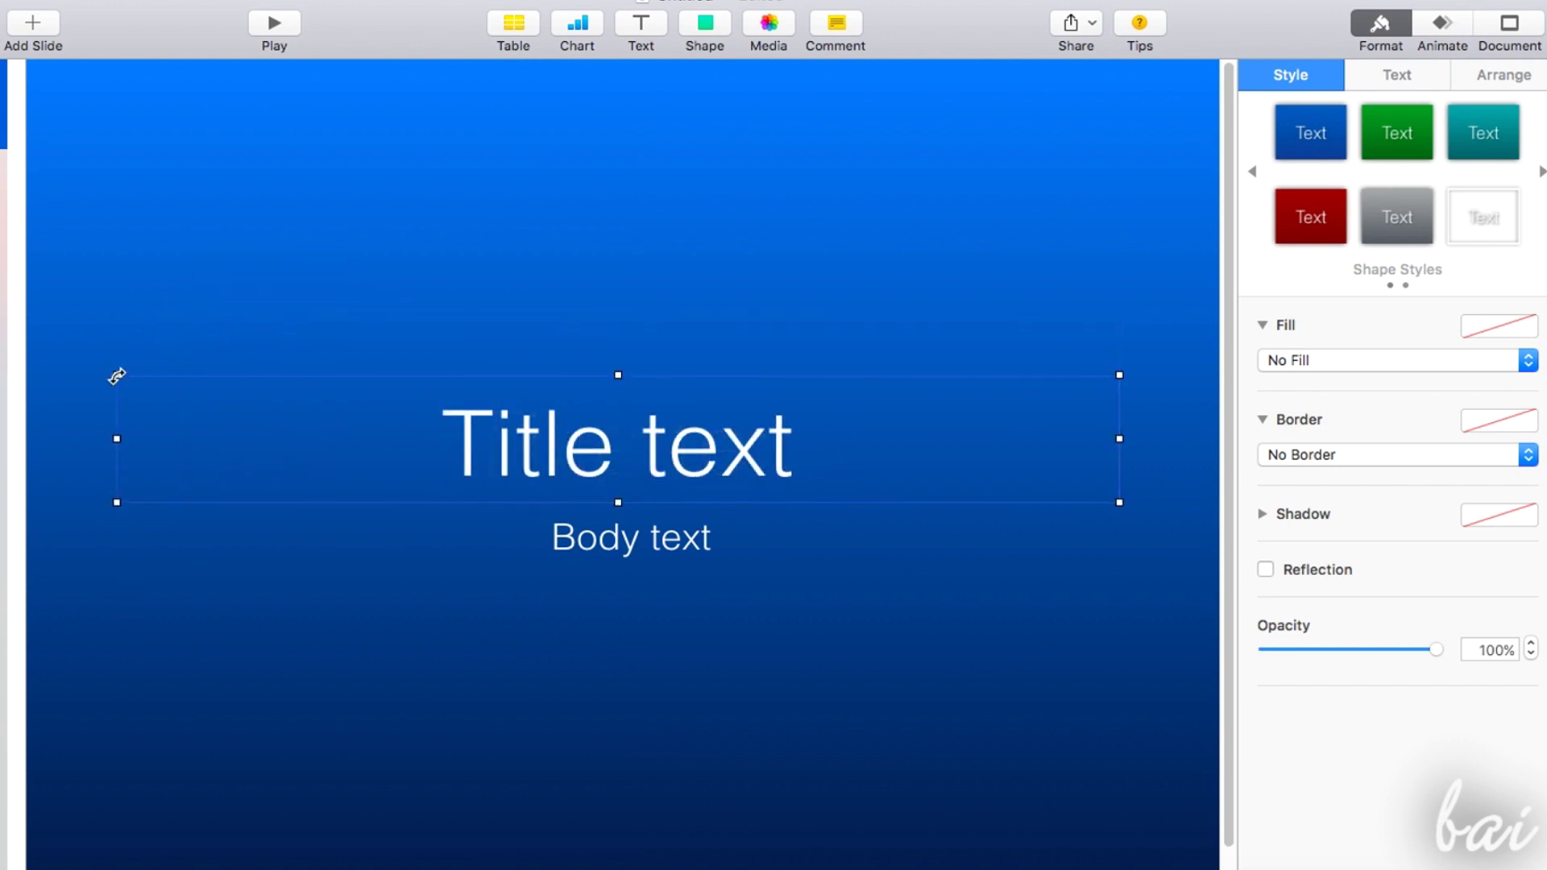
mouse_move(117, 374)
mouse_down()
mouse_move(100, 436)
mouse_move(148, 570)
mouse_move(128, 490)
mouse_move(252, 297)
mouse_move(352, 249)
mouse_move(297, 249)
mouse_move(149, 365)
mouse_move(145, 398)
mouse_move(137, 381)
mouse_up()
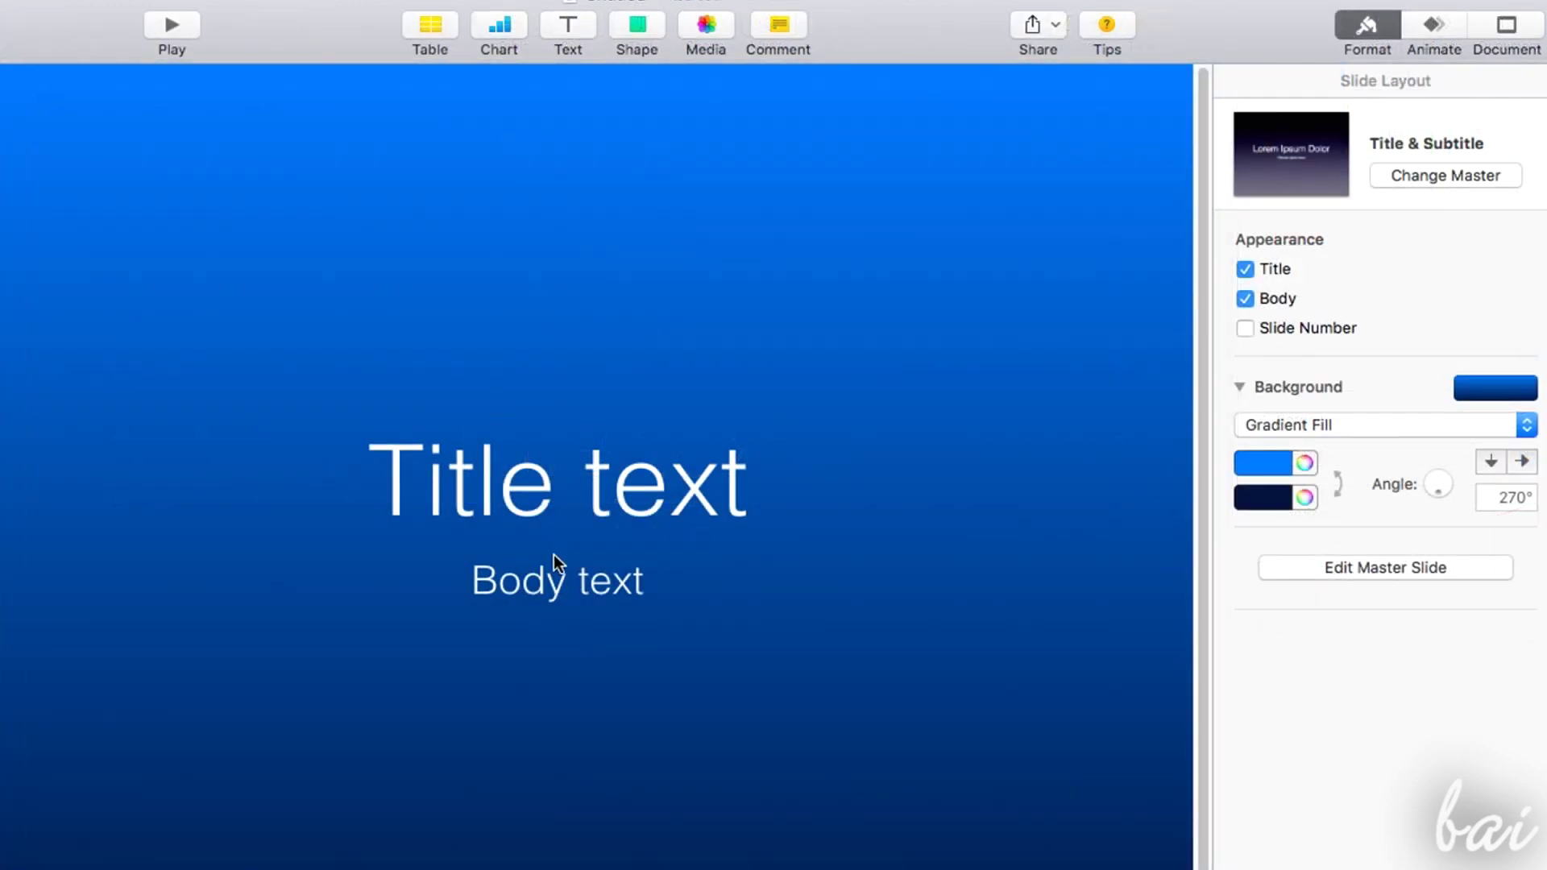
Move the title box up the slide and try grey, red and blue shape styles before reverting to no fill
click(559, 506)
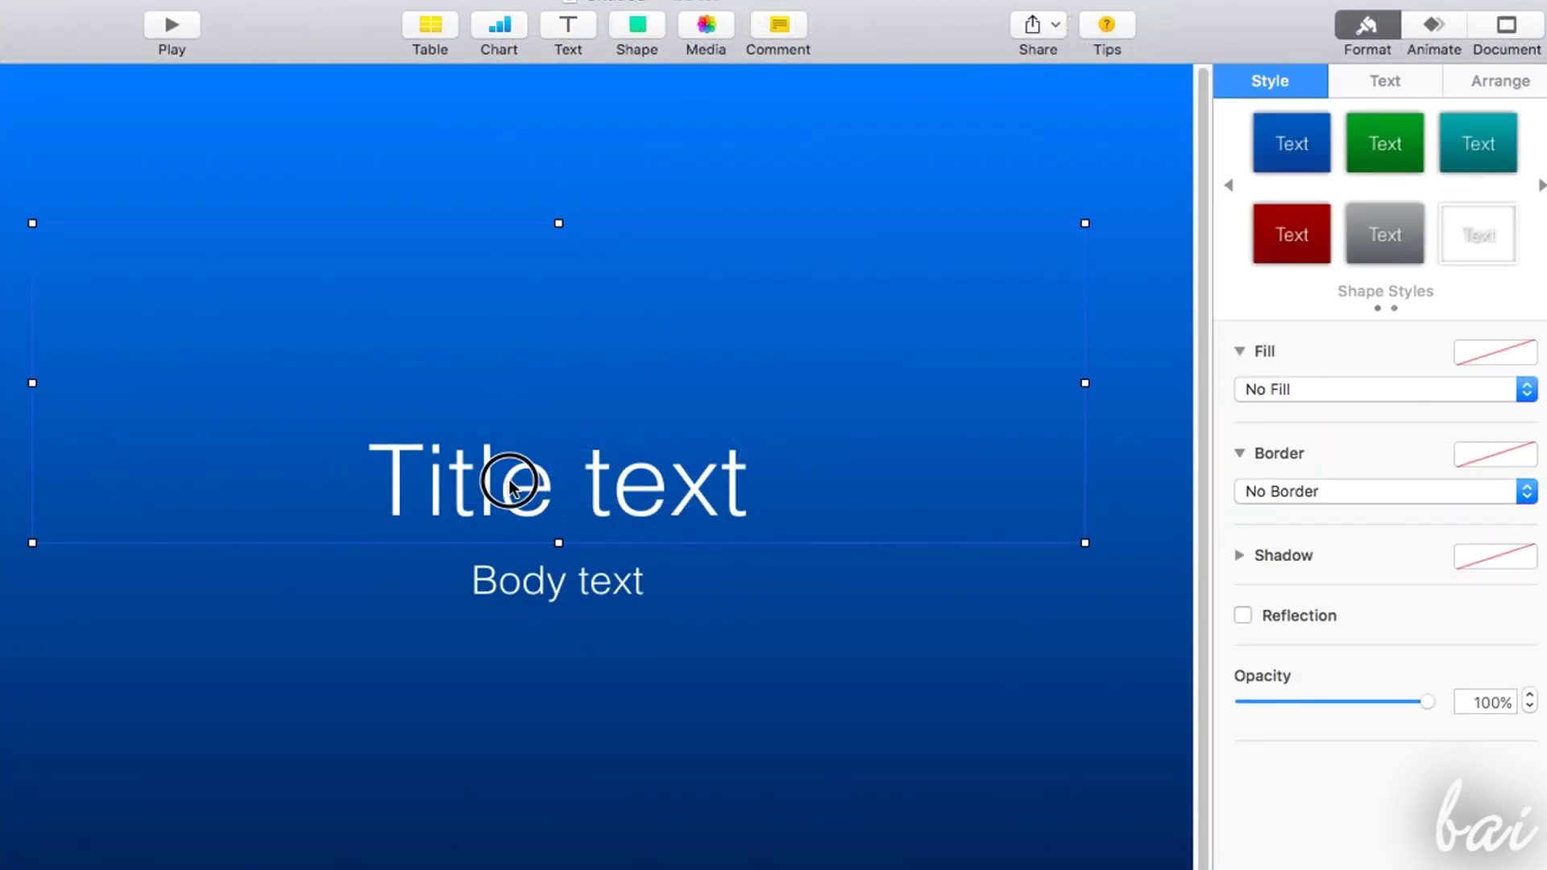
drag(509, 484, 487, 302)
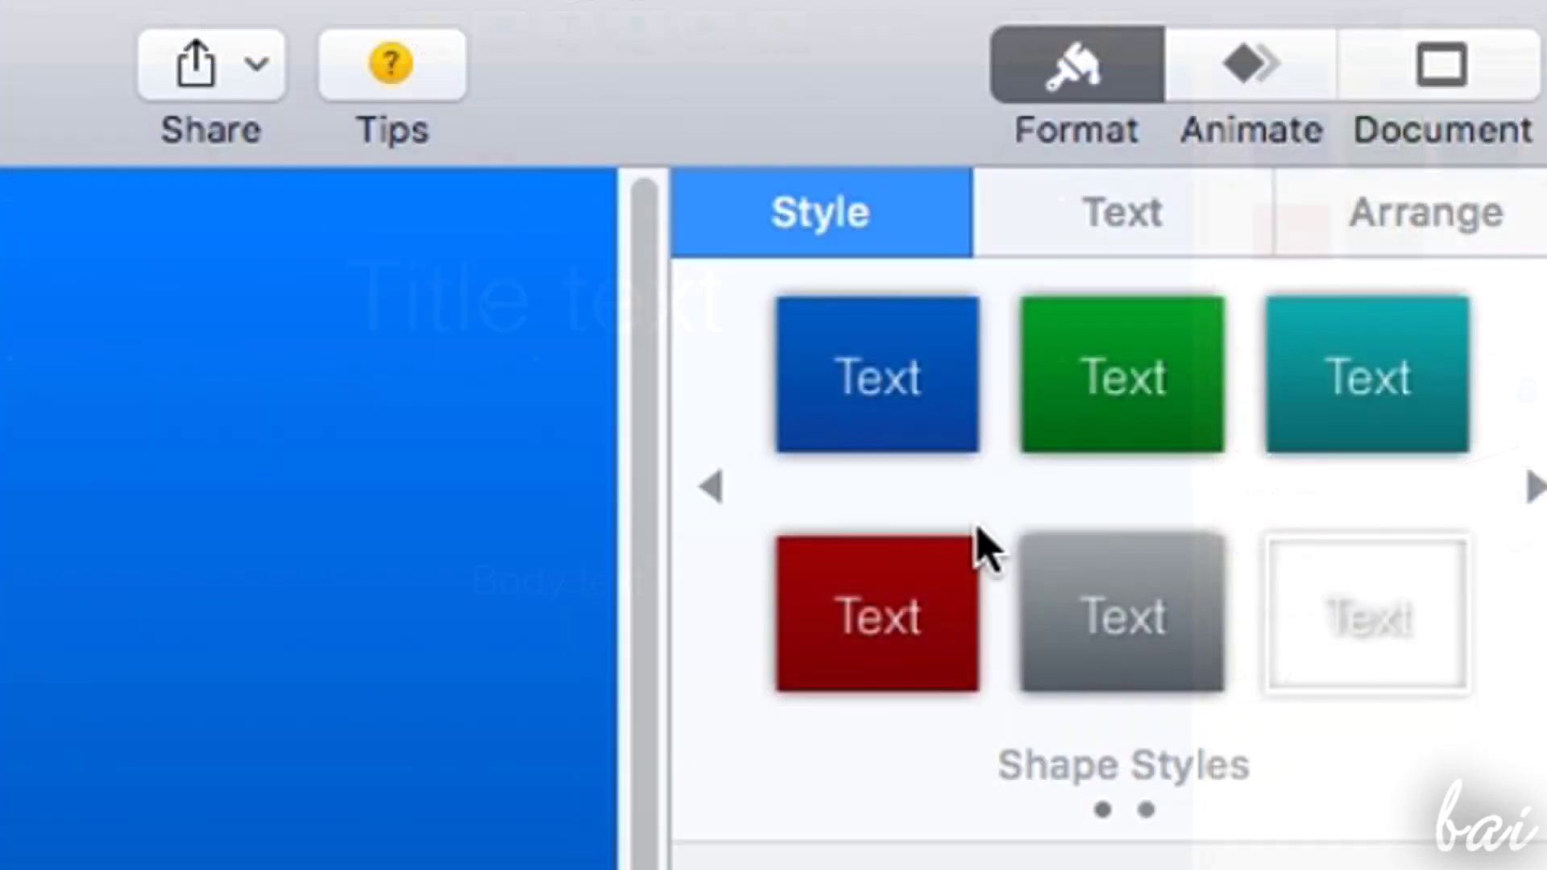
click(1369, 87)
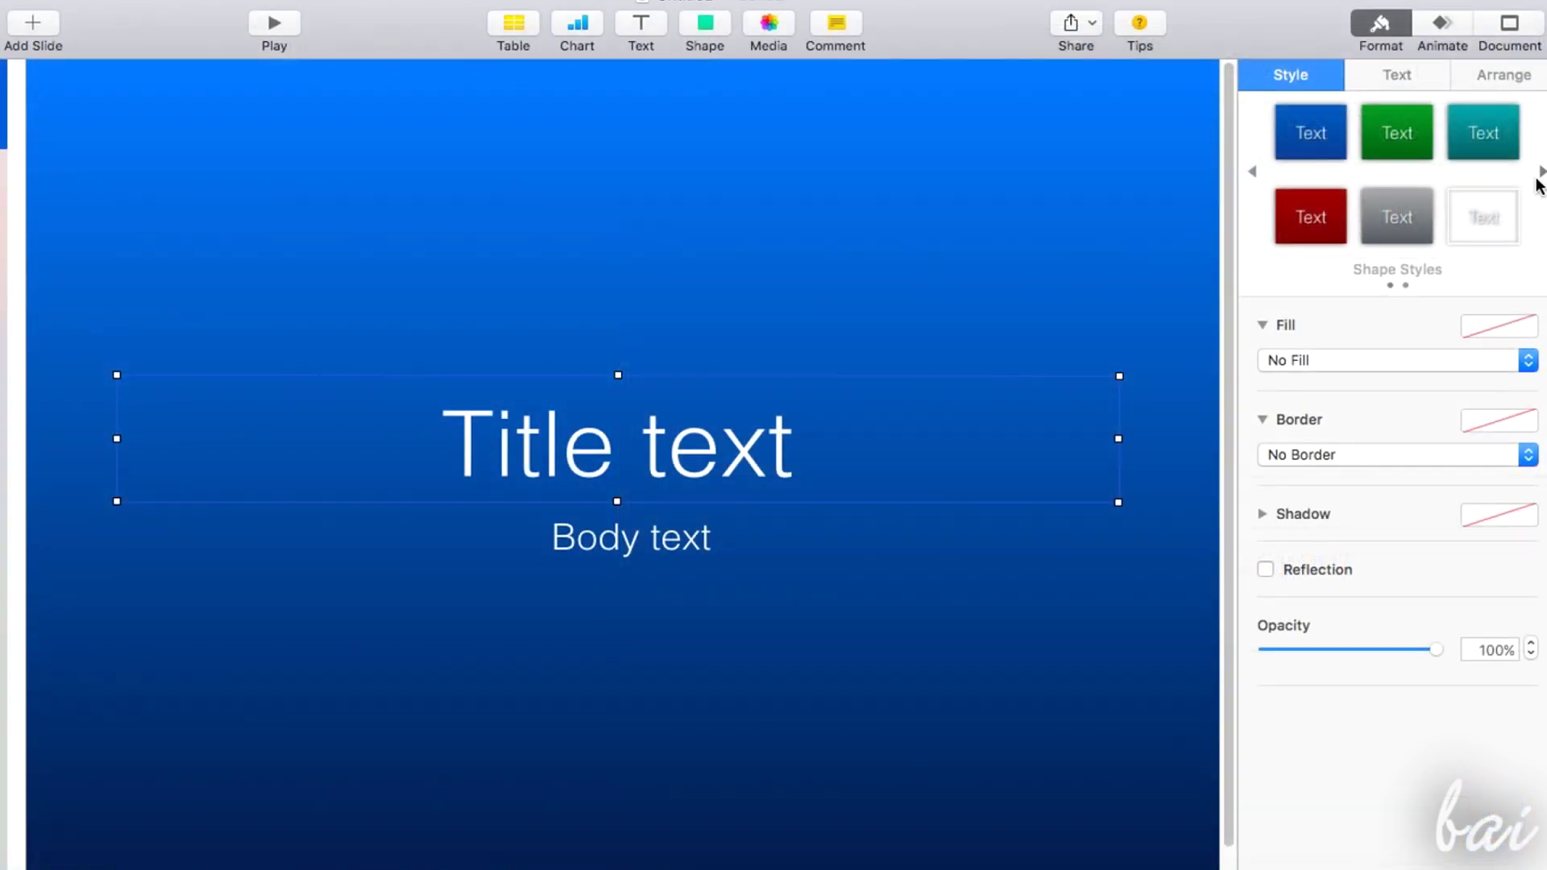
click(1397, 219)
click(1336, 226)
click(1325, 137)
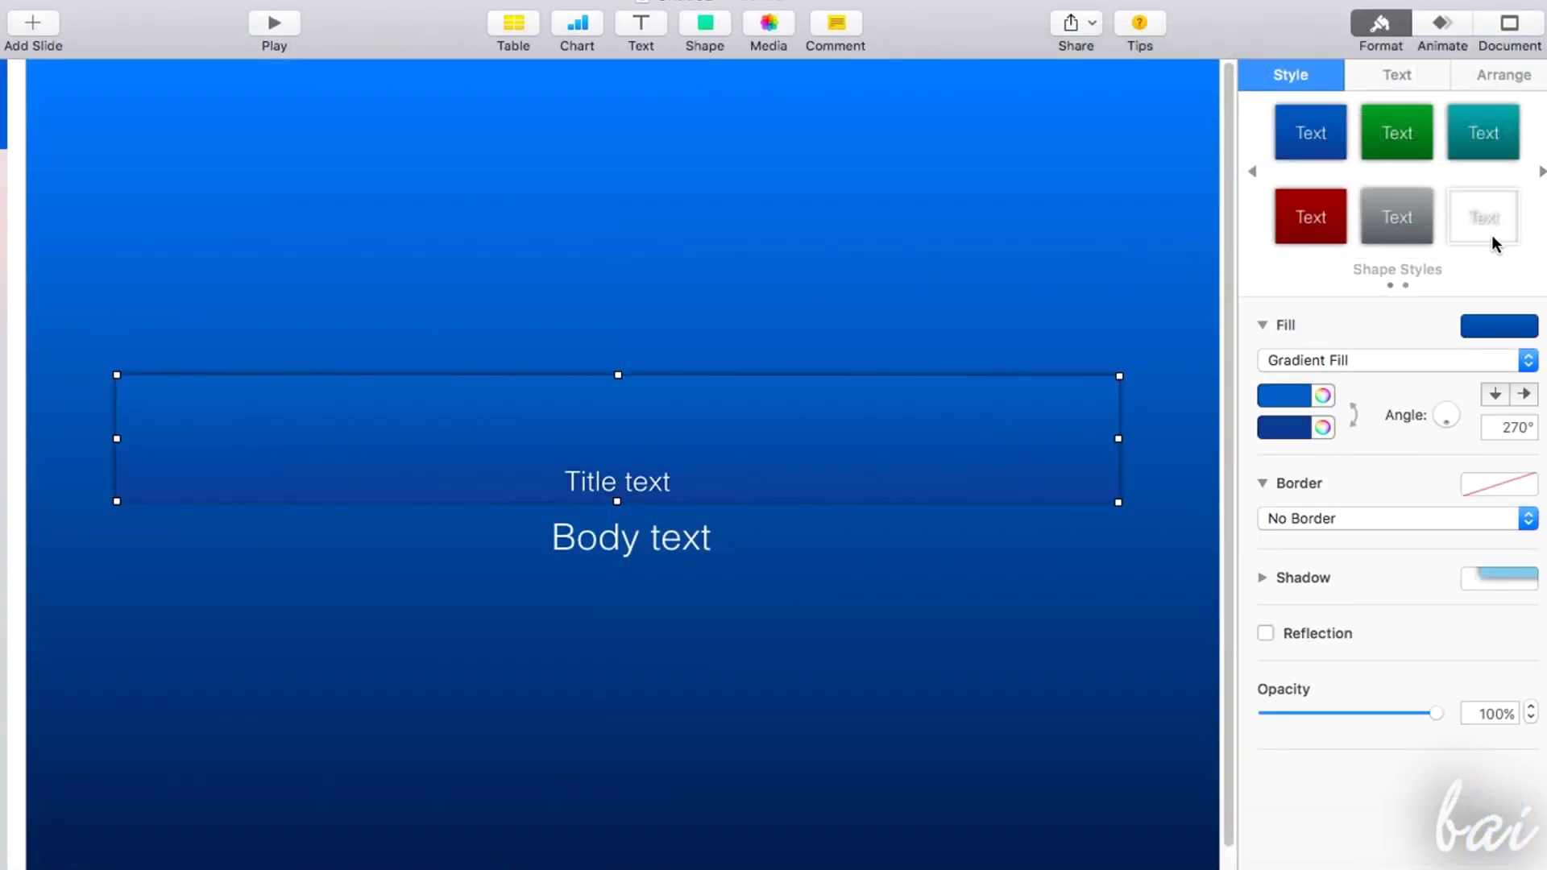
click(1485, 221)
Try a colour fill and a line border on the title box, undoing both
click(1522, 360)
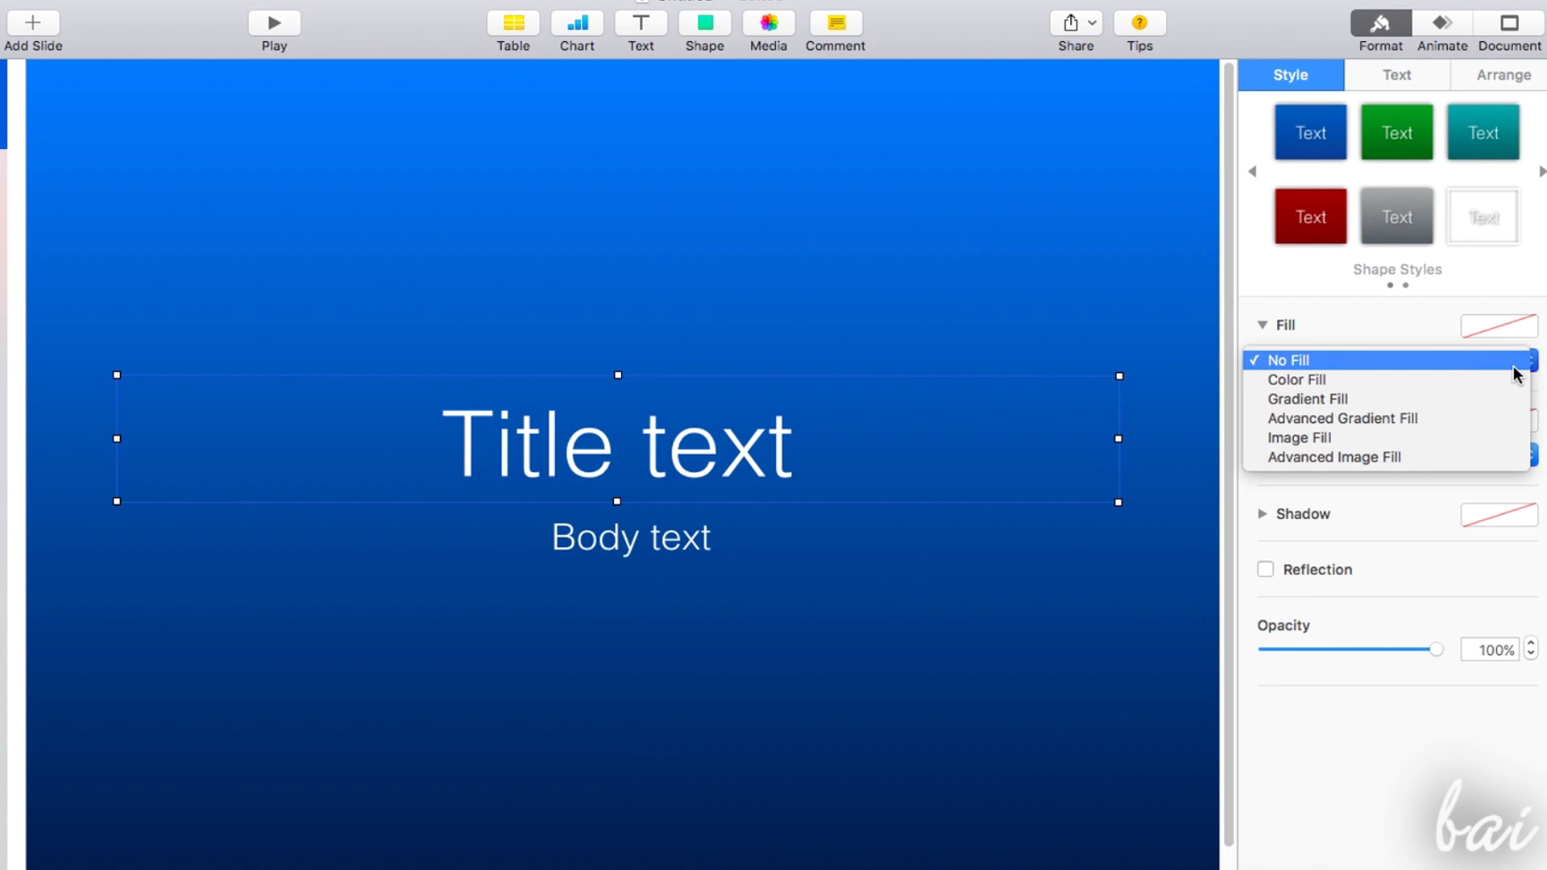
click(1445, 379)
key(super+z)
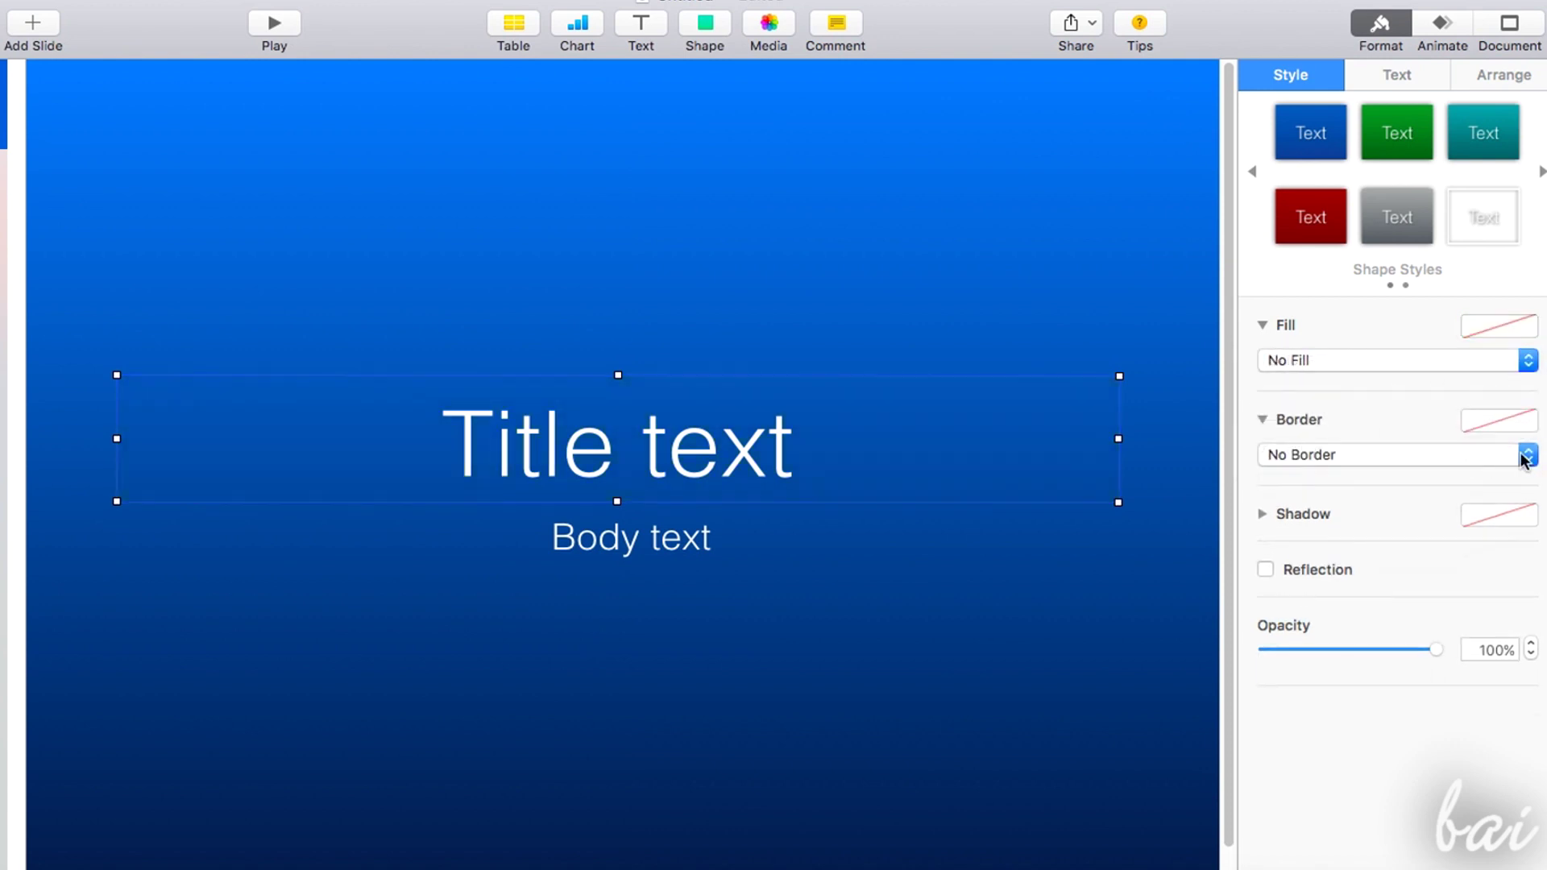
click(1528, 454)
click(1462, 472)
key(super+z)
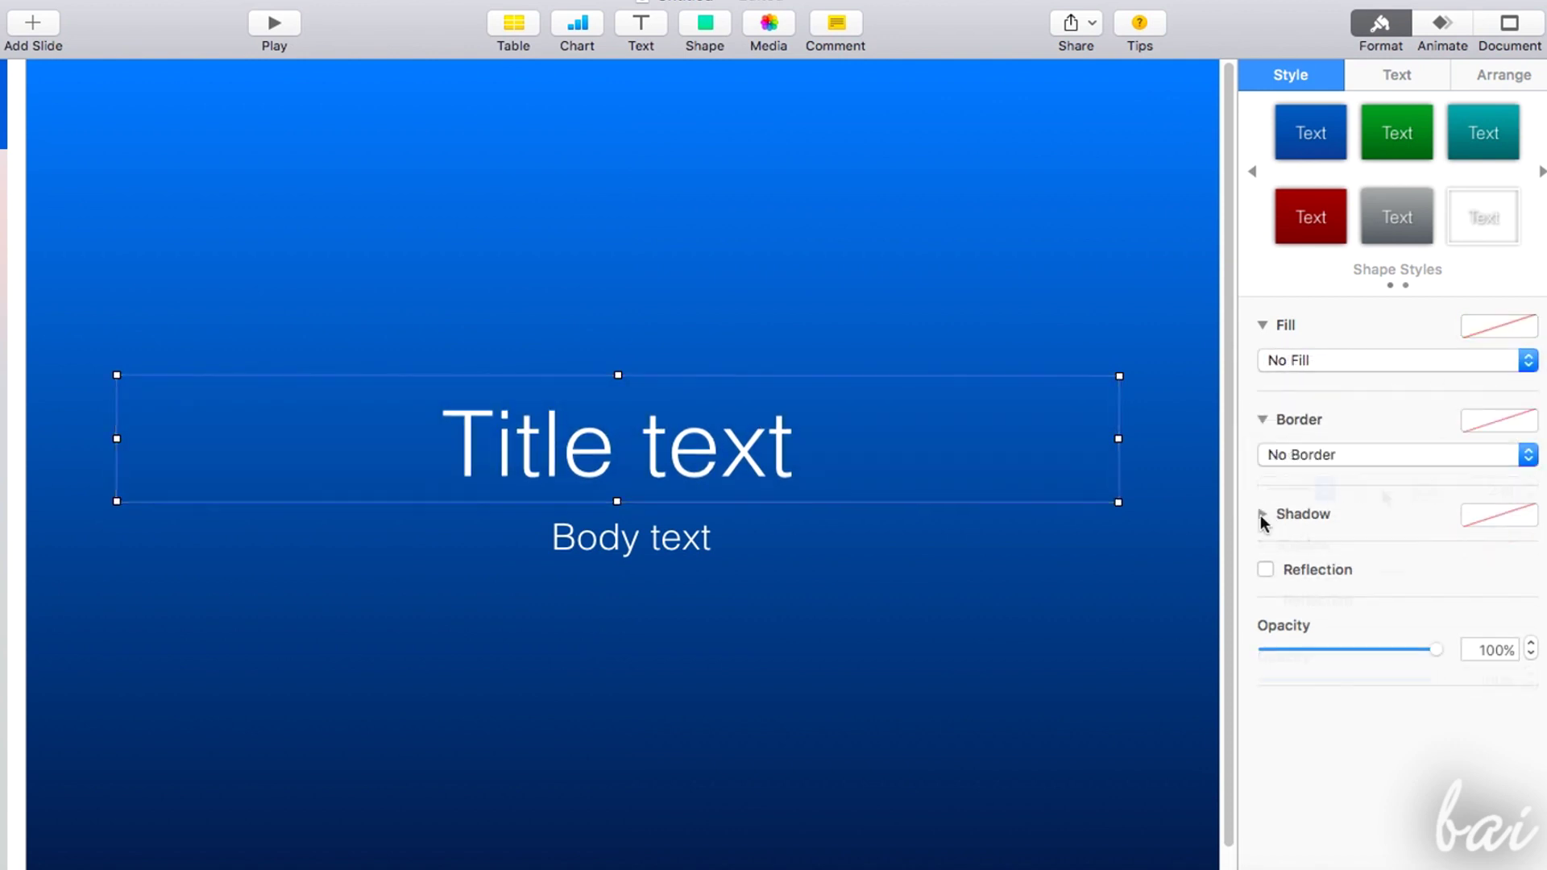
Add a Drop Shadow to the title text
click(1263, 514)
click(1340, 547)
click(1394, 569)
click(1262, 514)
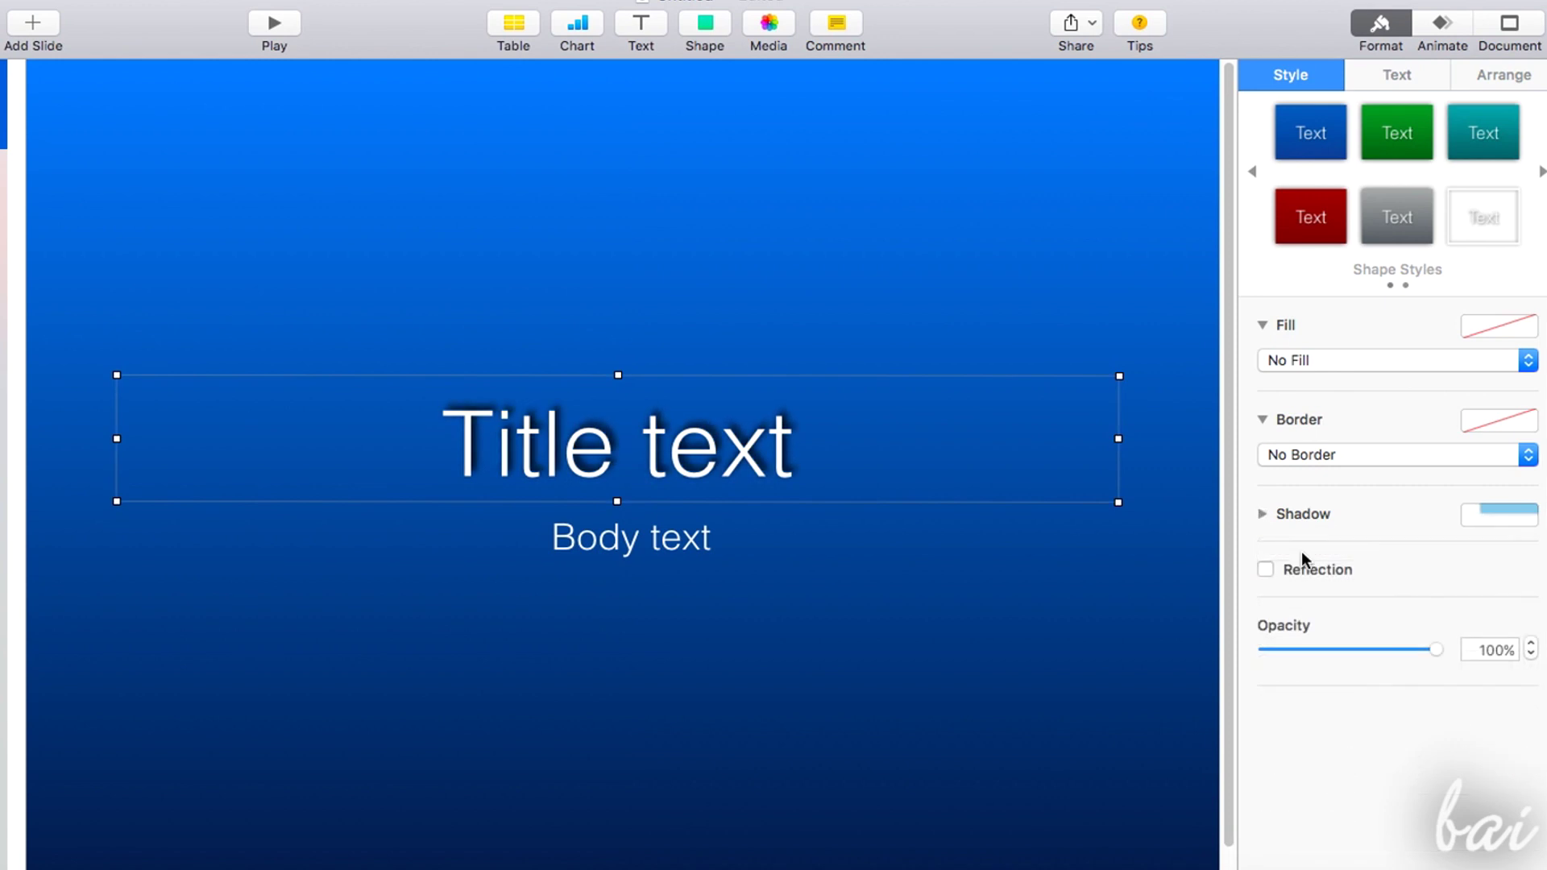
Return the title to full opacity and remove its yellow border
mouse_move(1425, 654)
mouse_down()
mouse_move(1257, 649)
mouse_move(1416, 675)
mouse_move(1434, 660)
mouse_up()
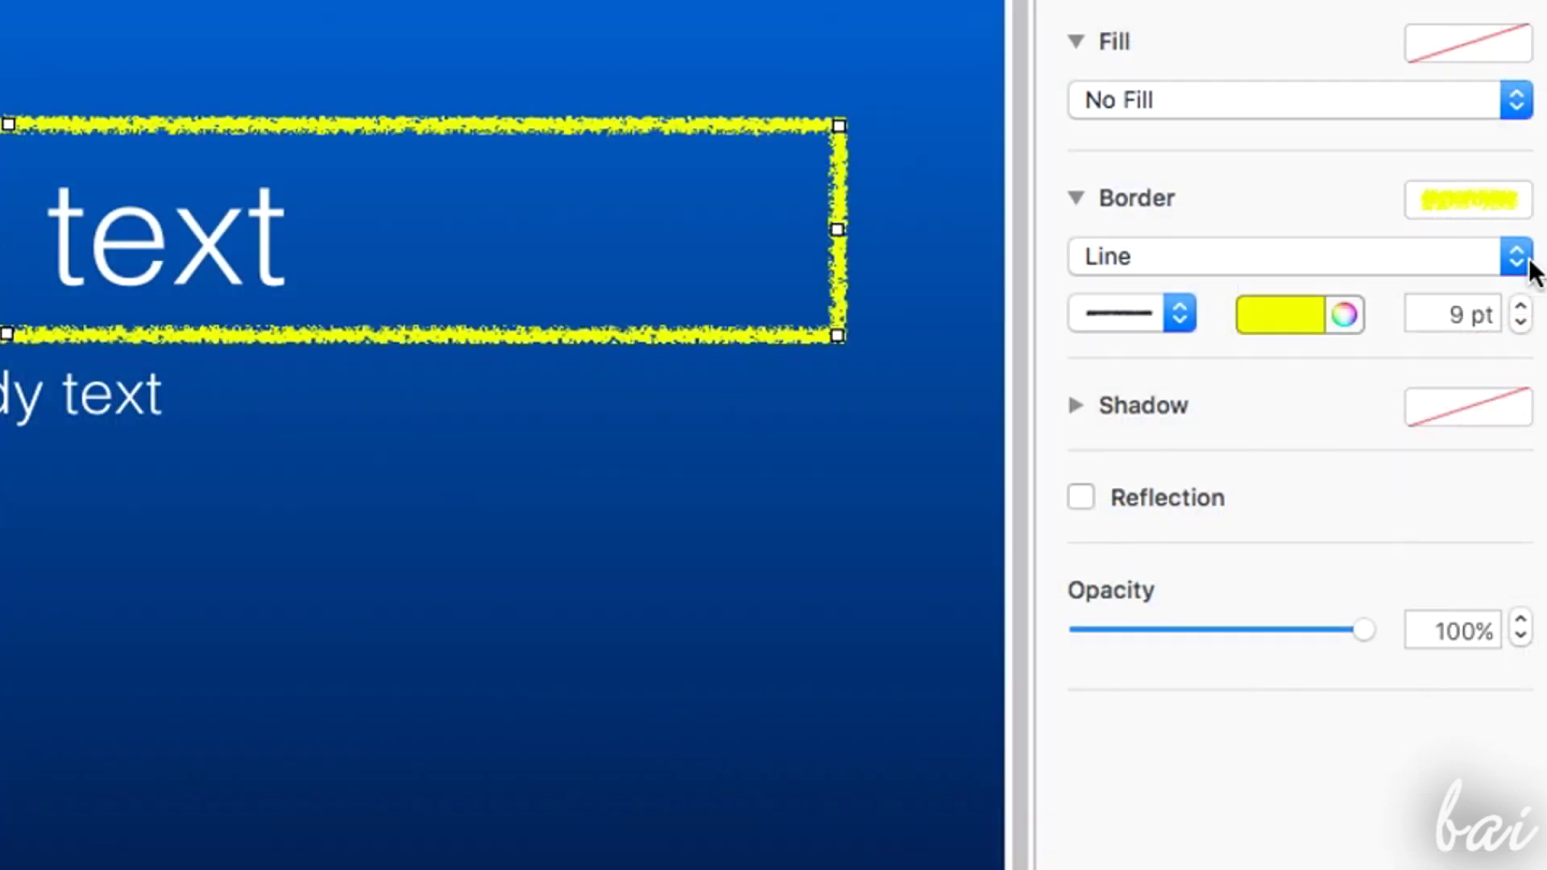
click(1529, 455)
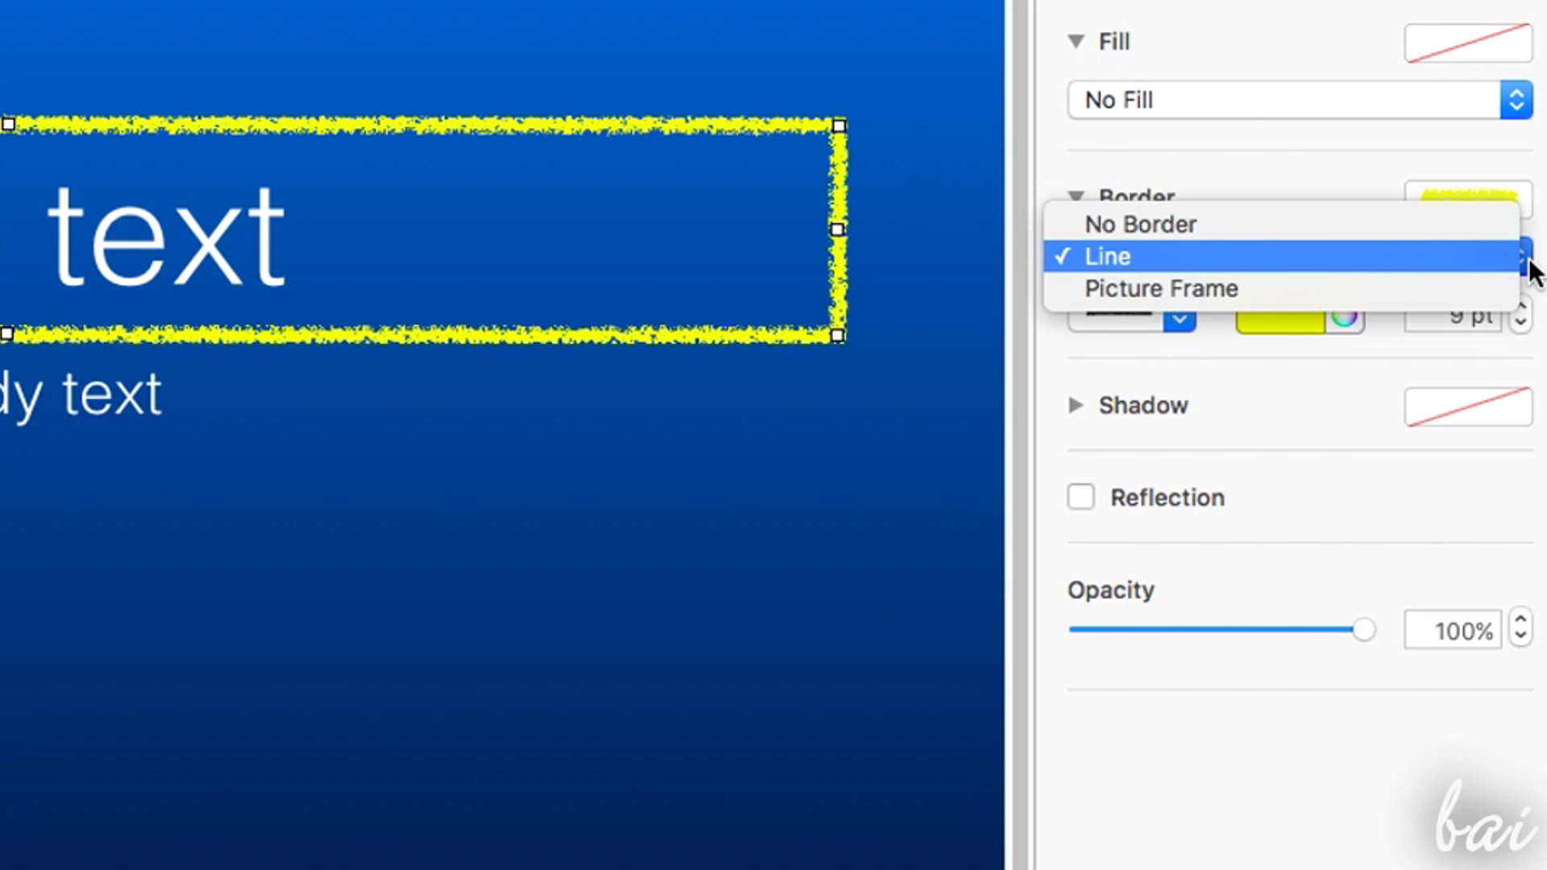
click(1469, 228)
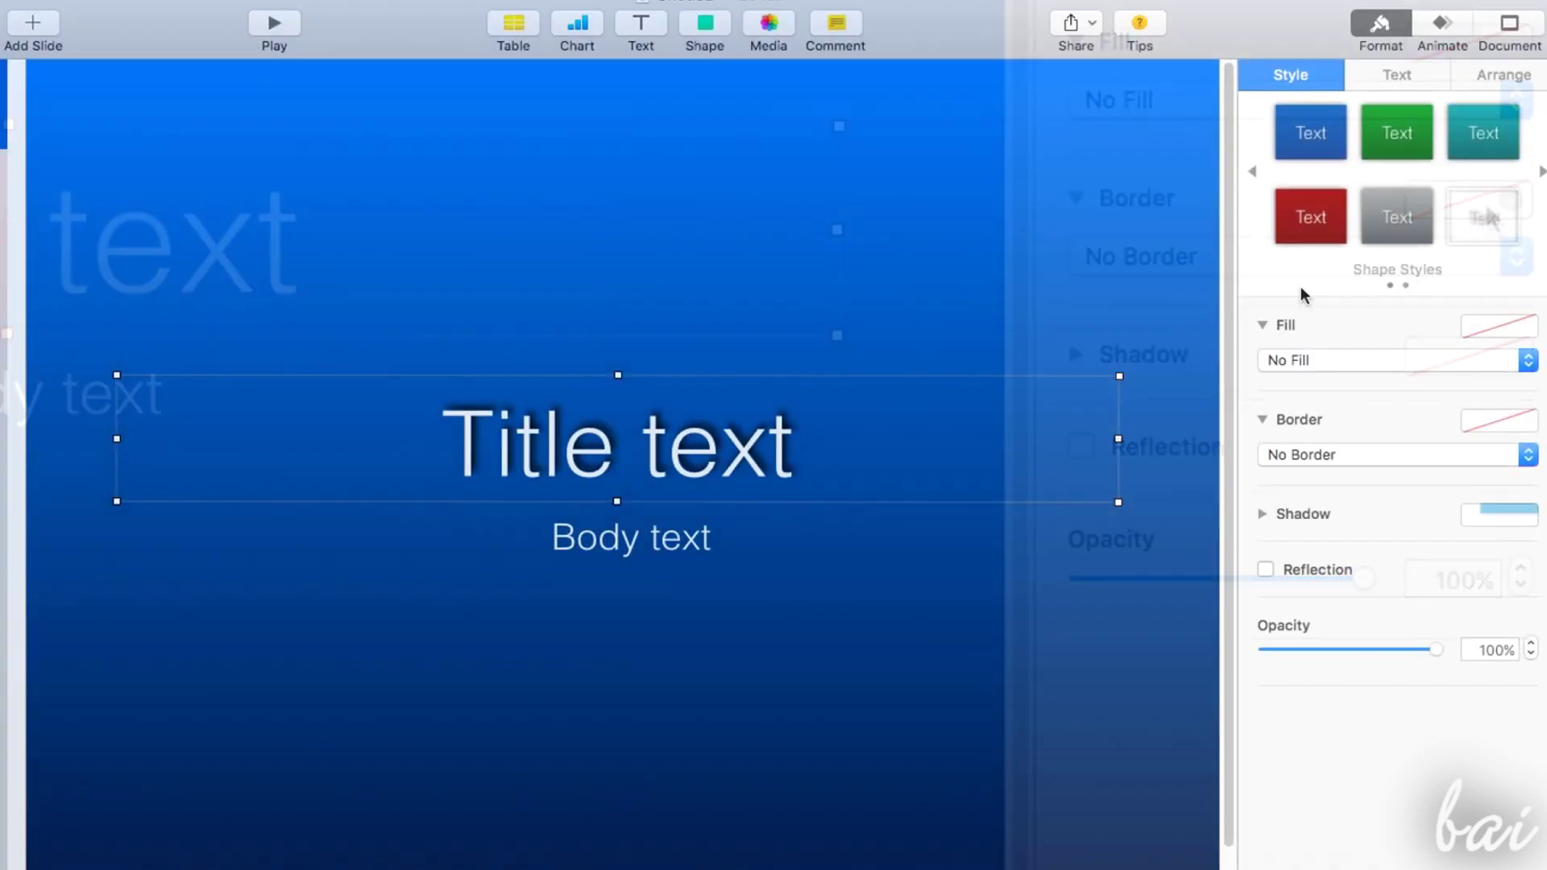
click(1380, 78)
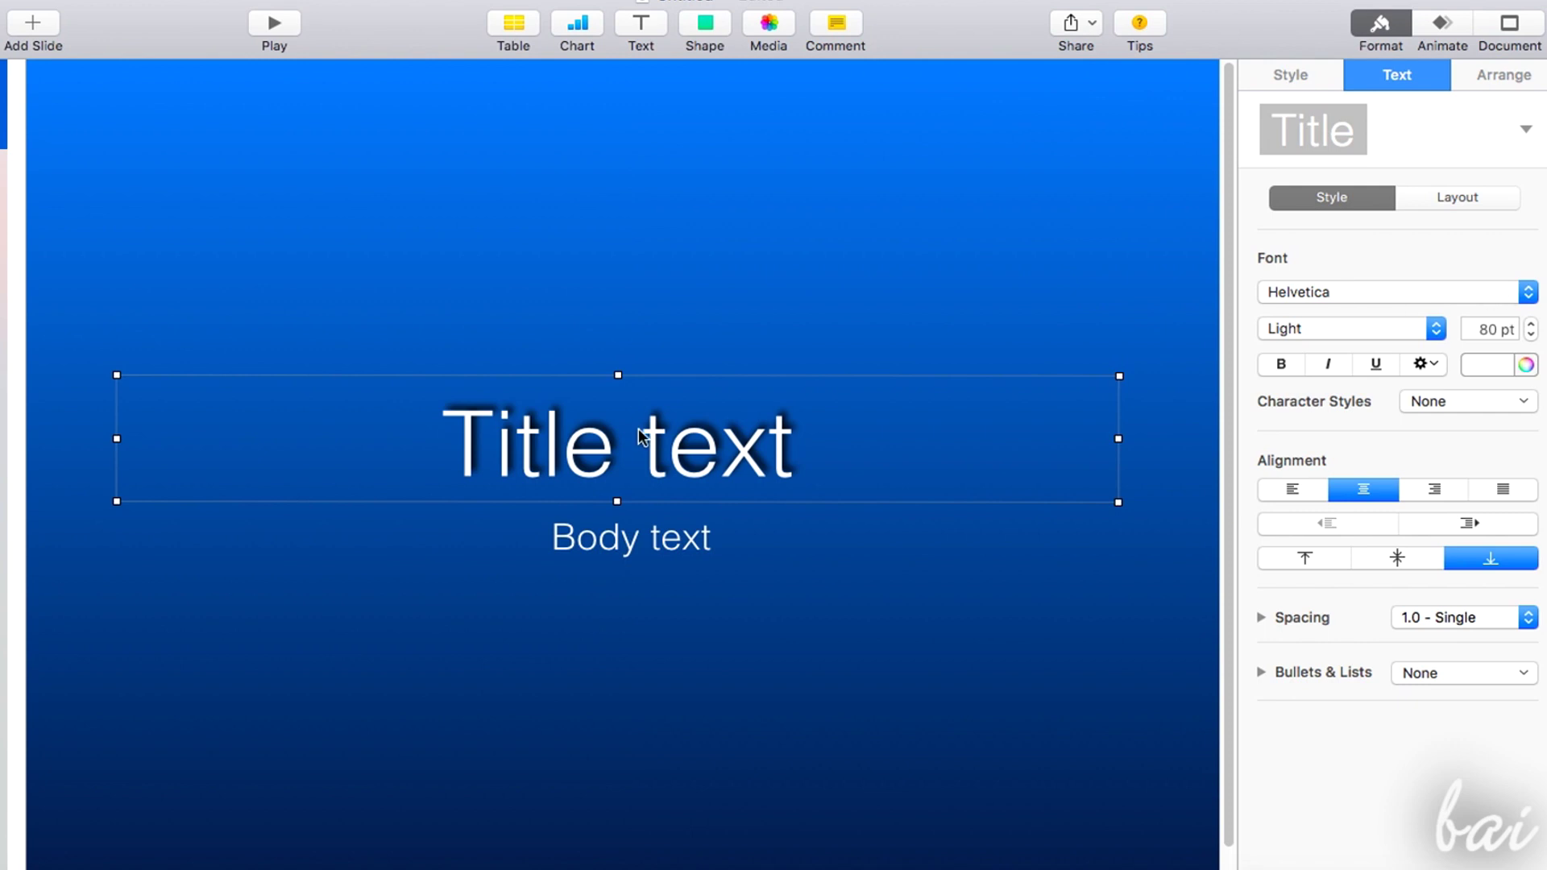
Try Geneva, italic and bold on the title, then revert to plain Helvetica Neue
click(1529, 292)
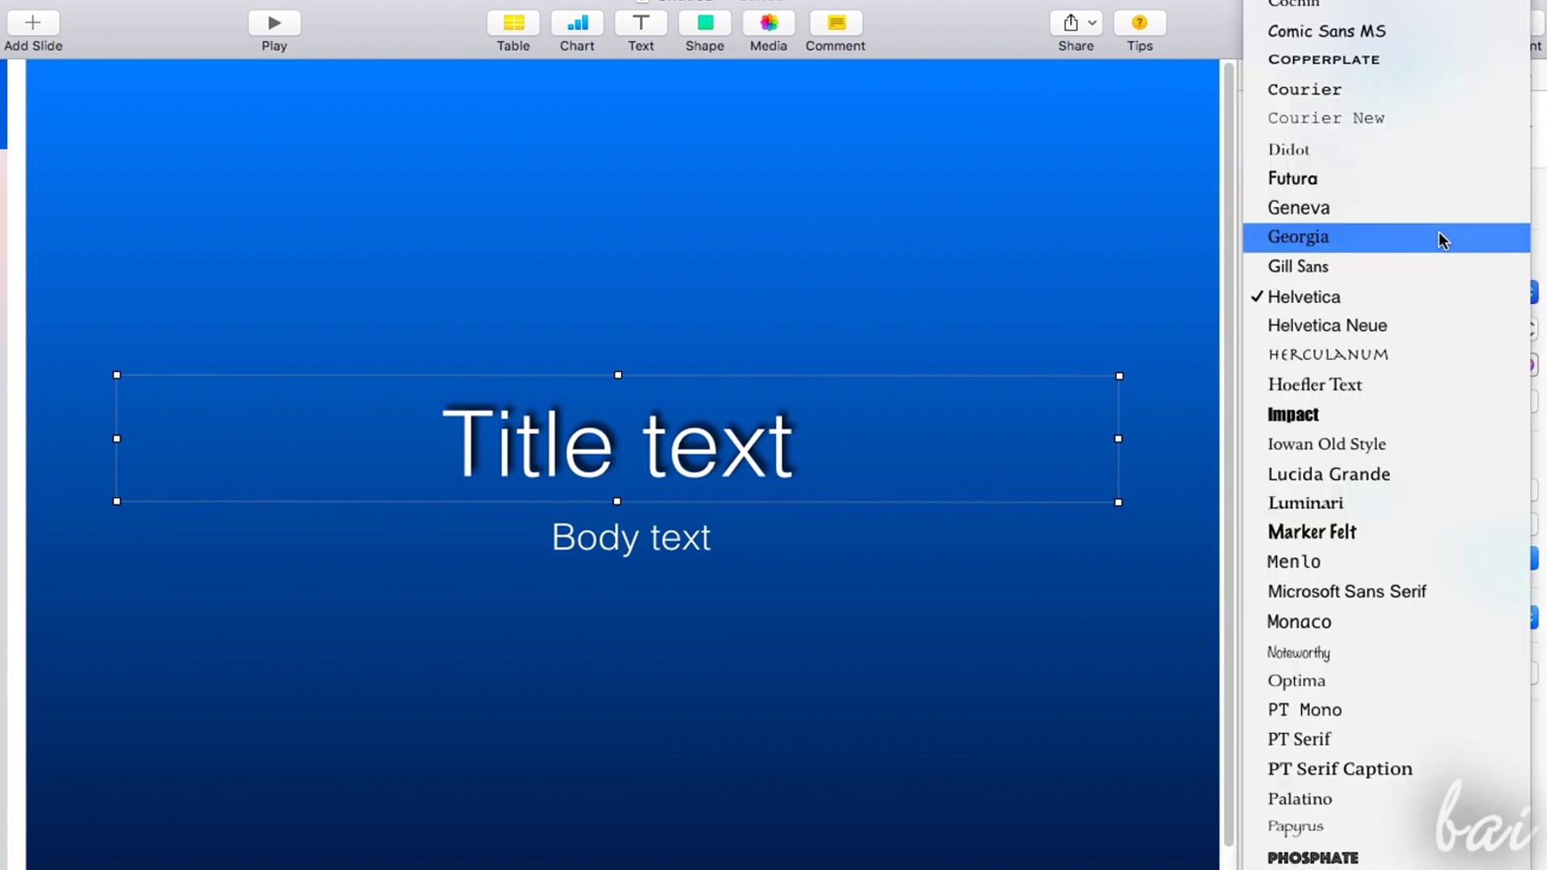
click(1429, 210)
key(super+z)
click(1328, 363)
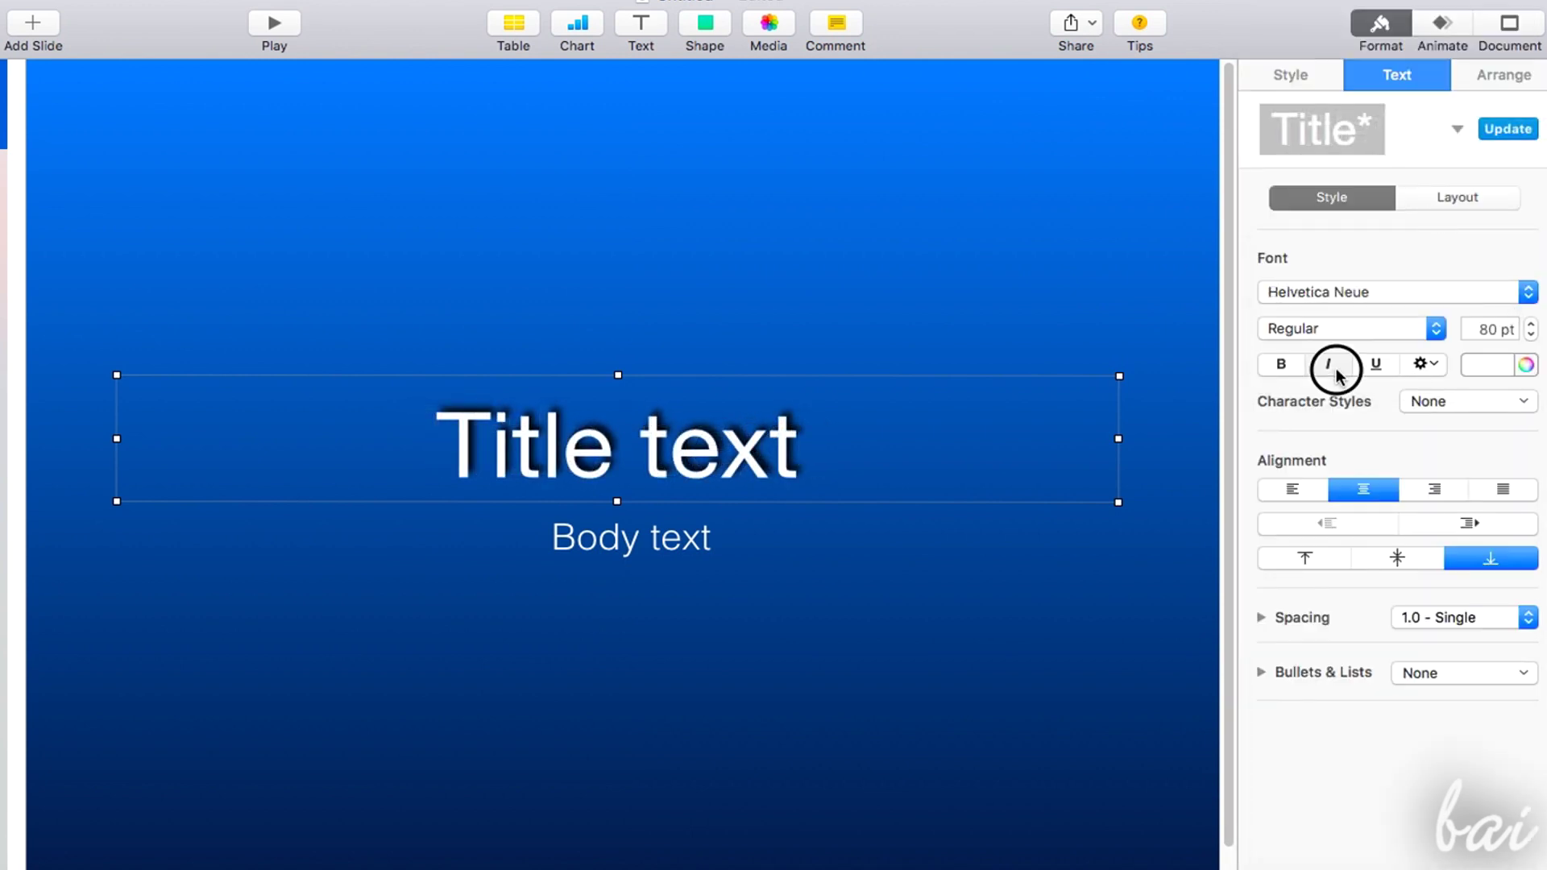
click(1327, 364)
click(1299, 366)
click(1301, 366)
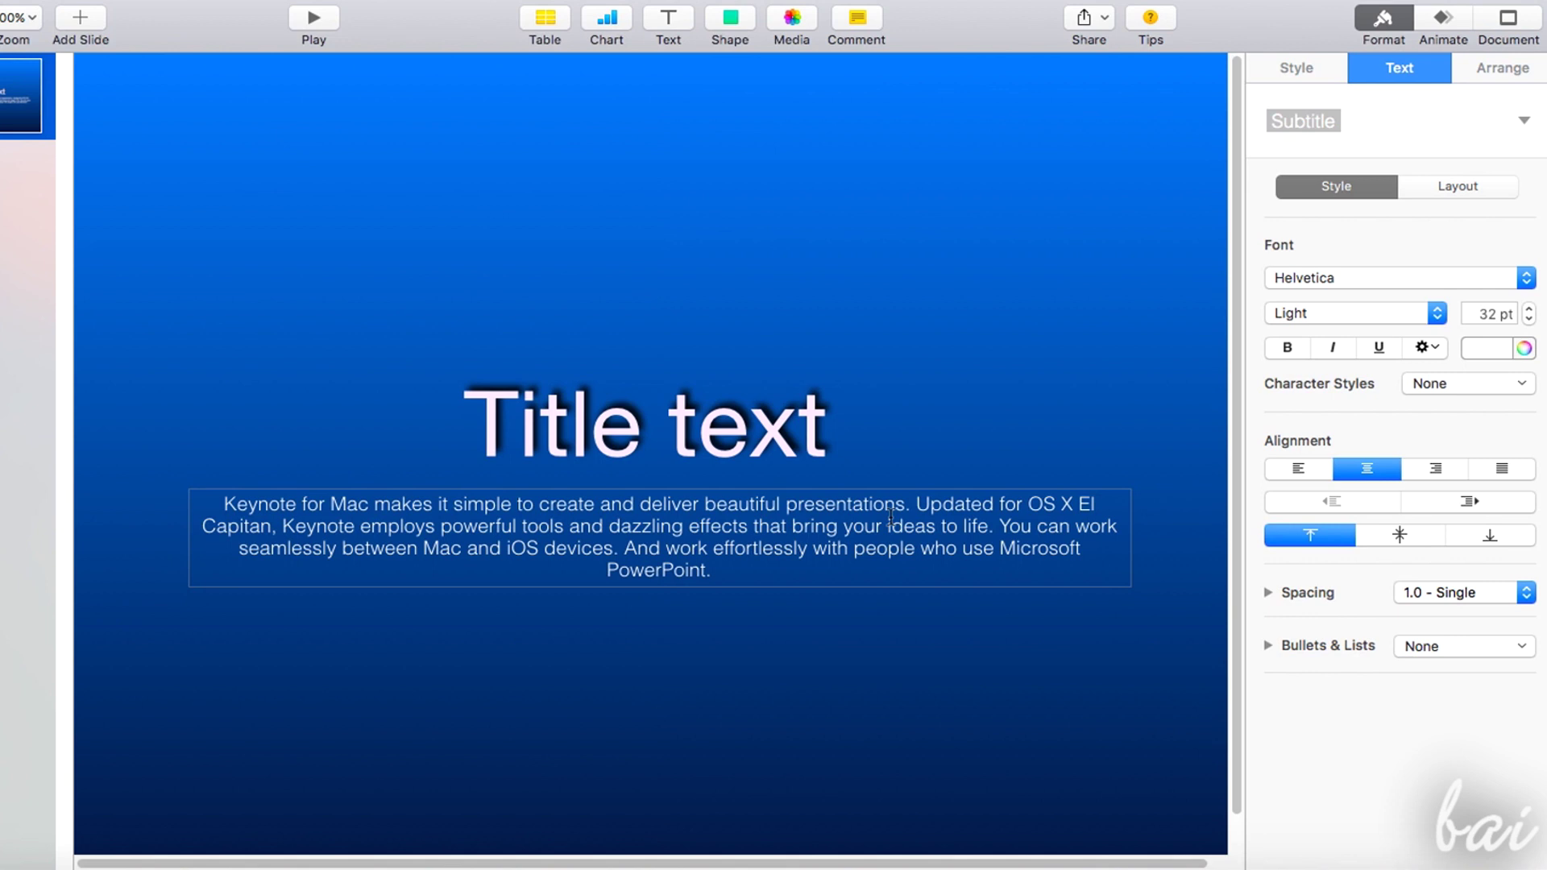
Try the body text at two to five columns, settling on three columns
click(1454, 193)
click(1529, 241)
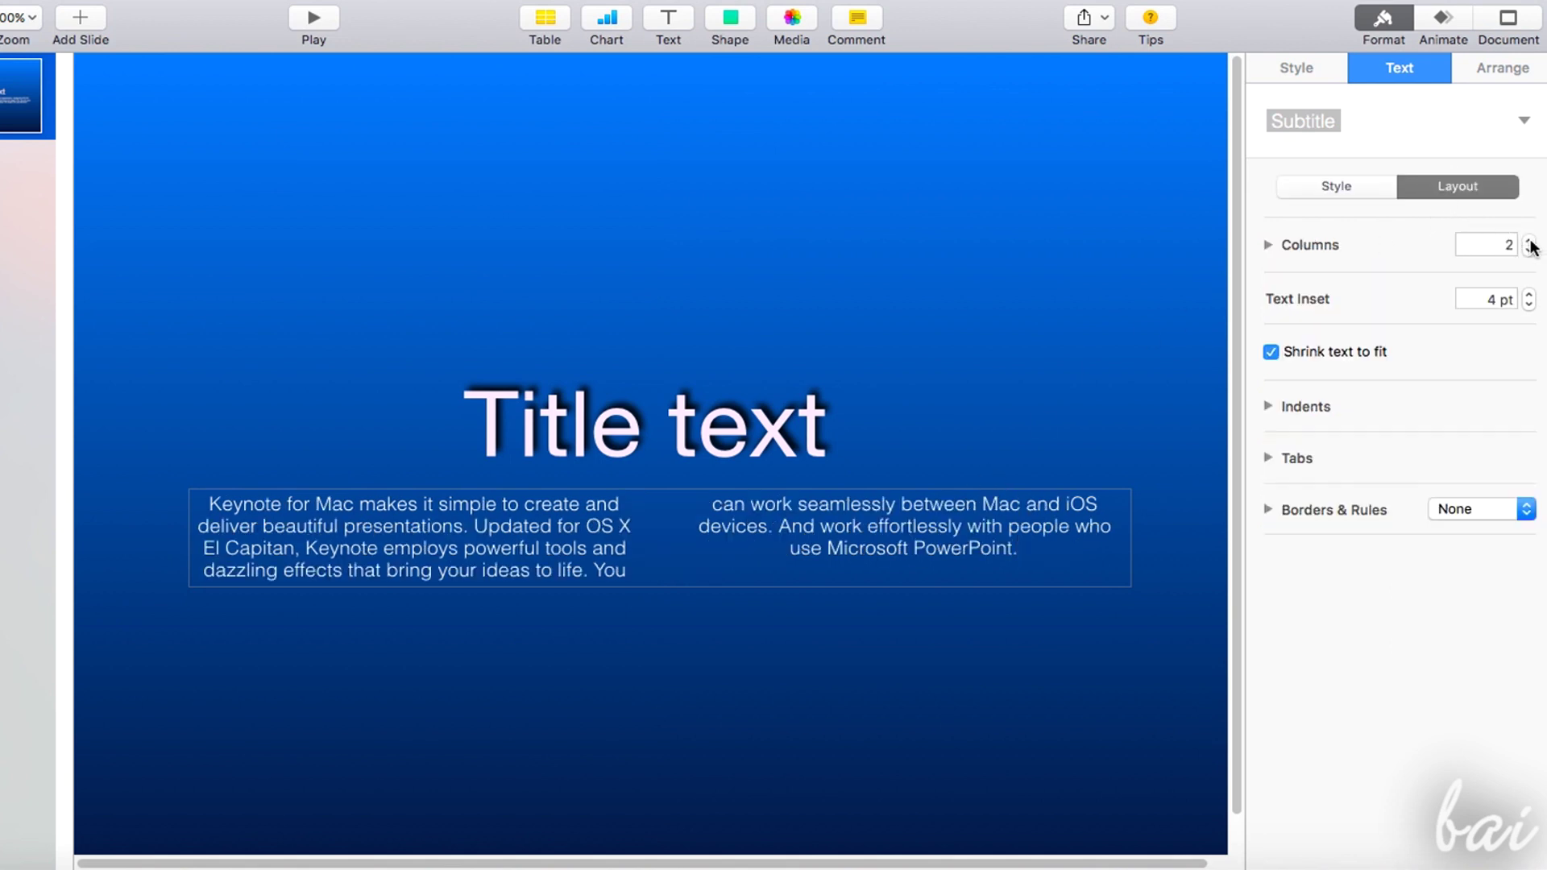
click(1530, 241)
click(1530, 240)
click(1529, 240)
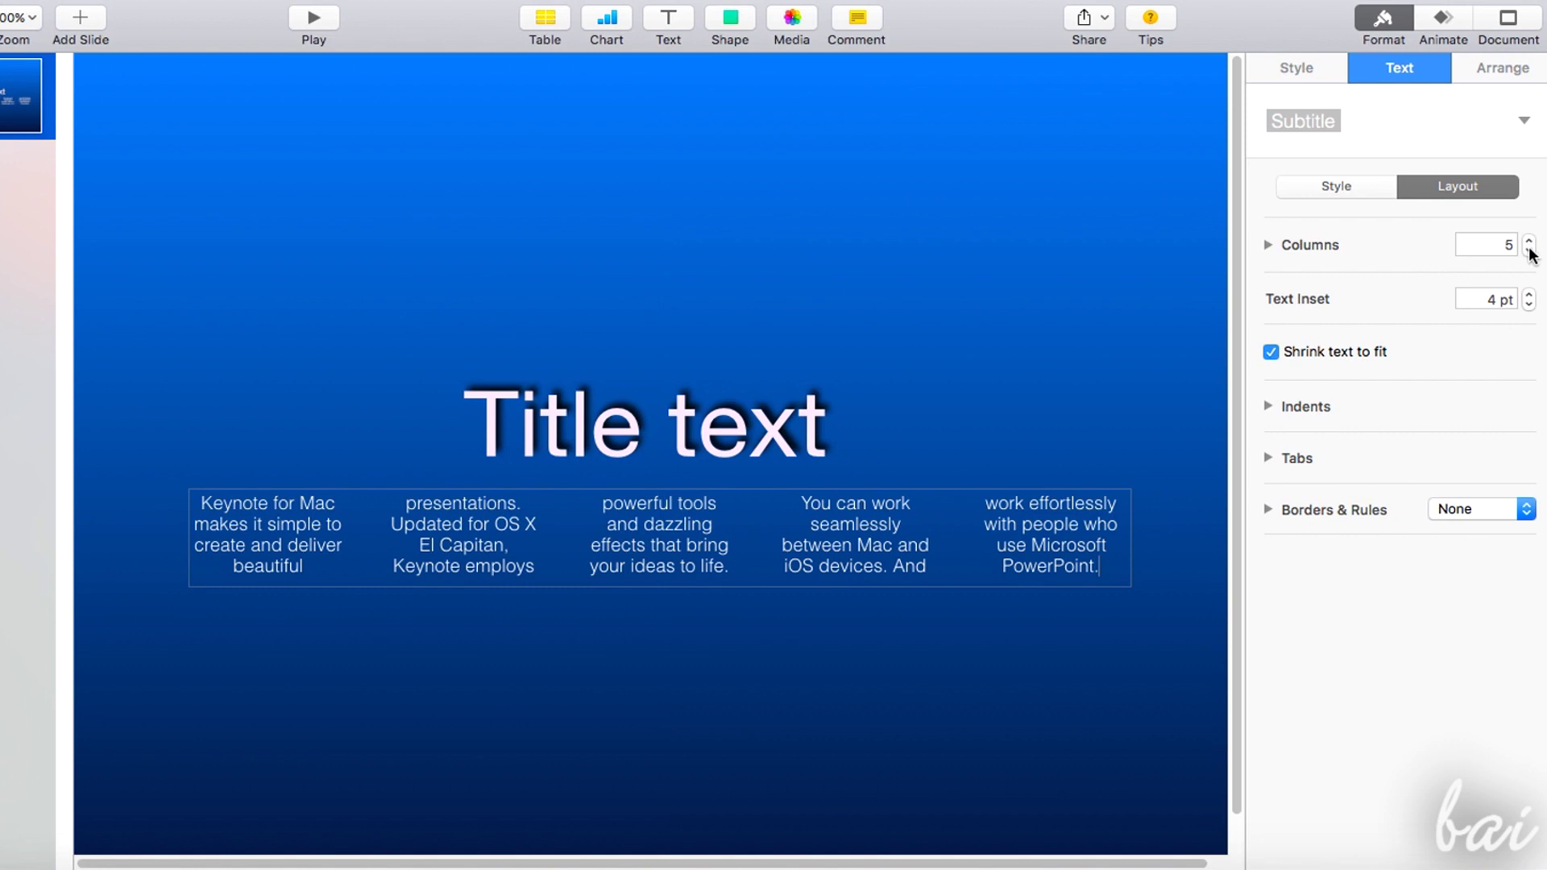
click(1529, 251)
click(1529, 251)
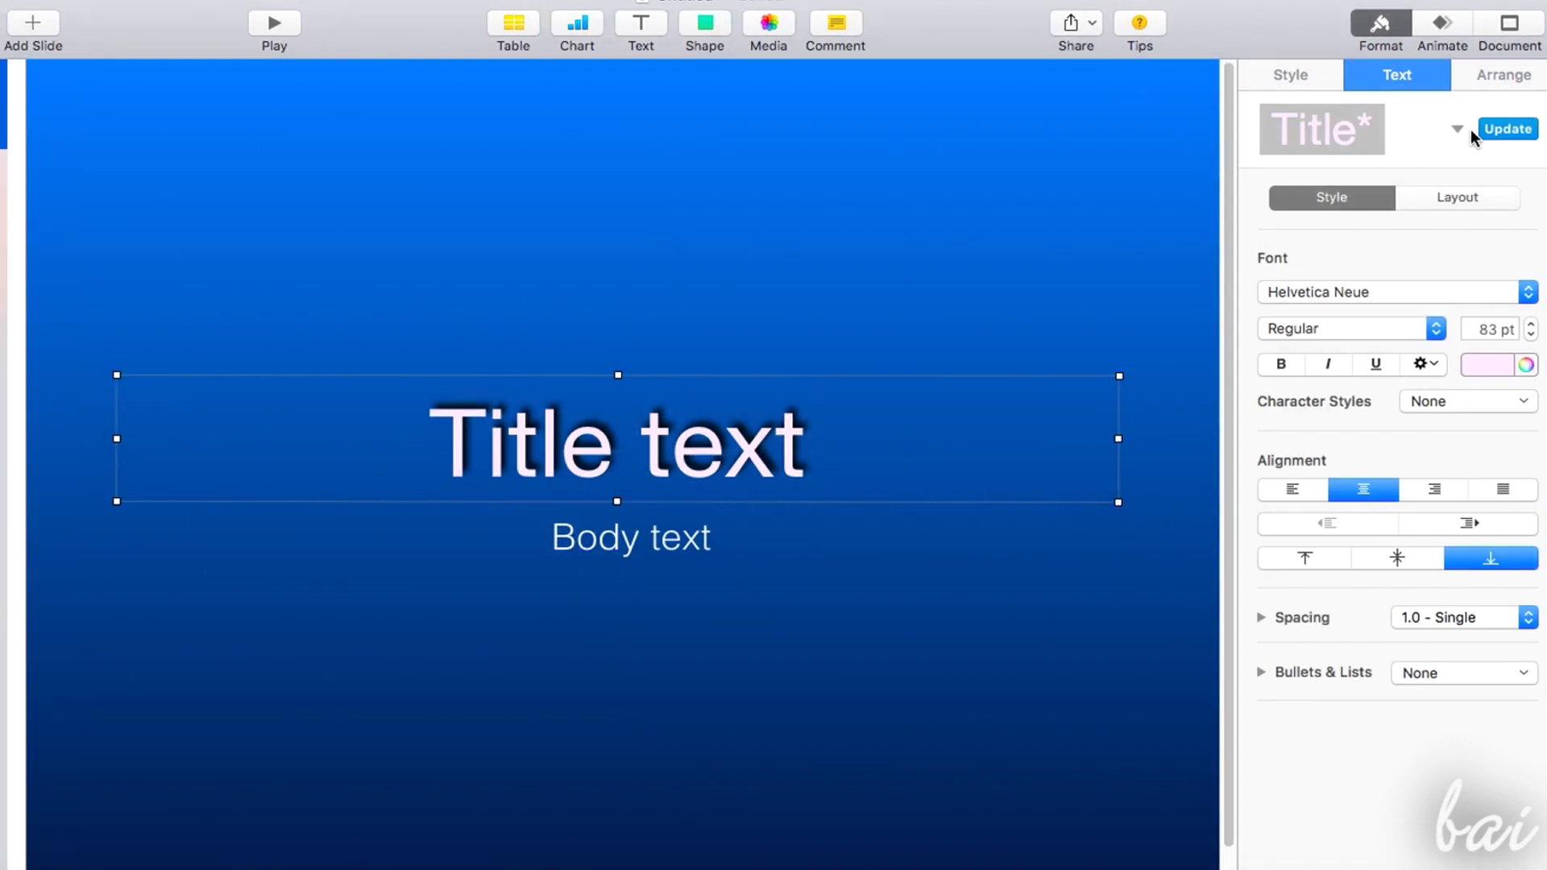
Apply the Quote paragraph style to the title
click(1459, 129)
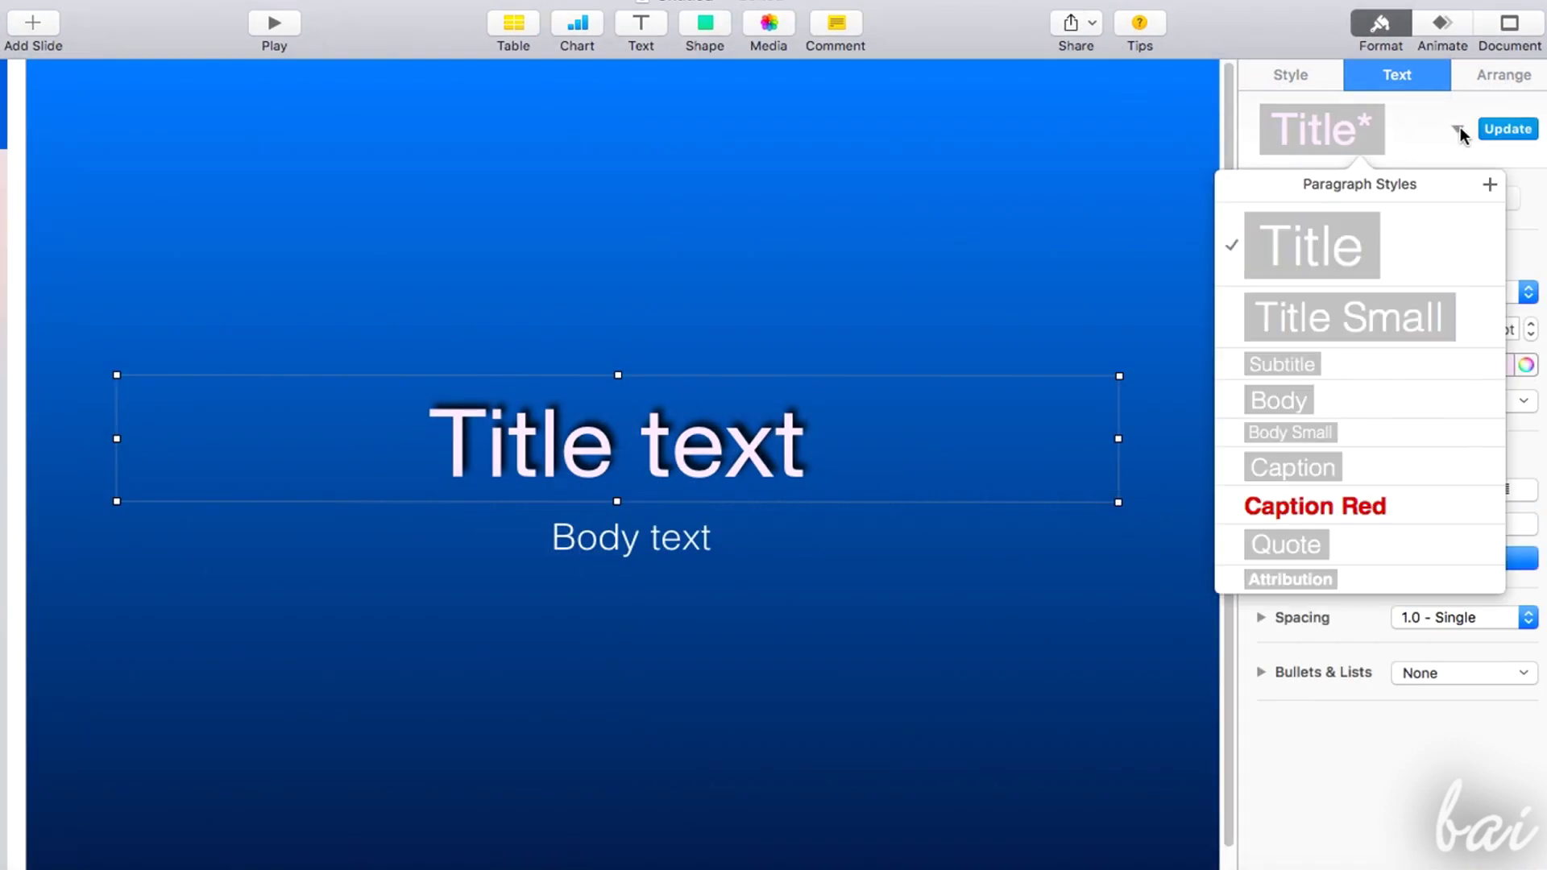
key(Escape)
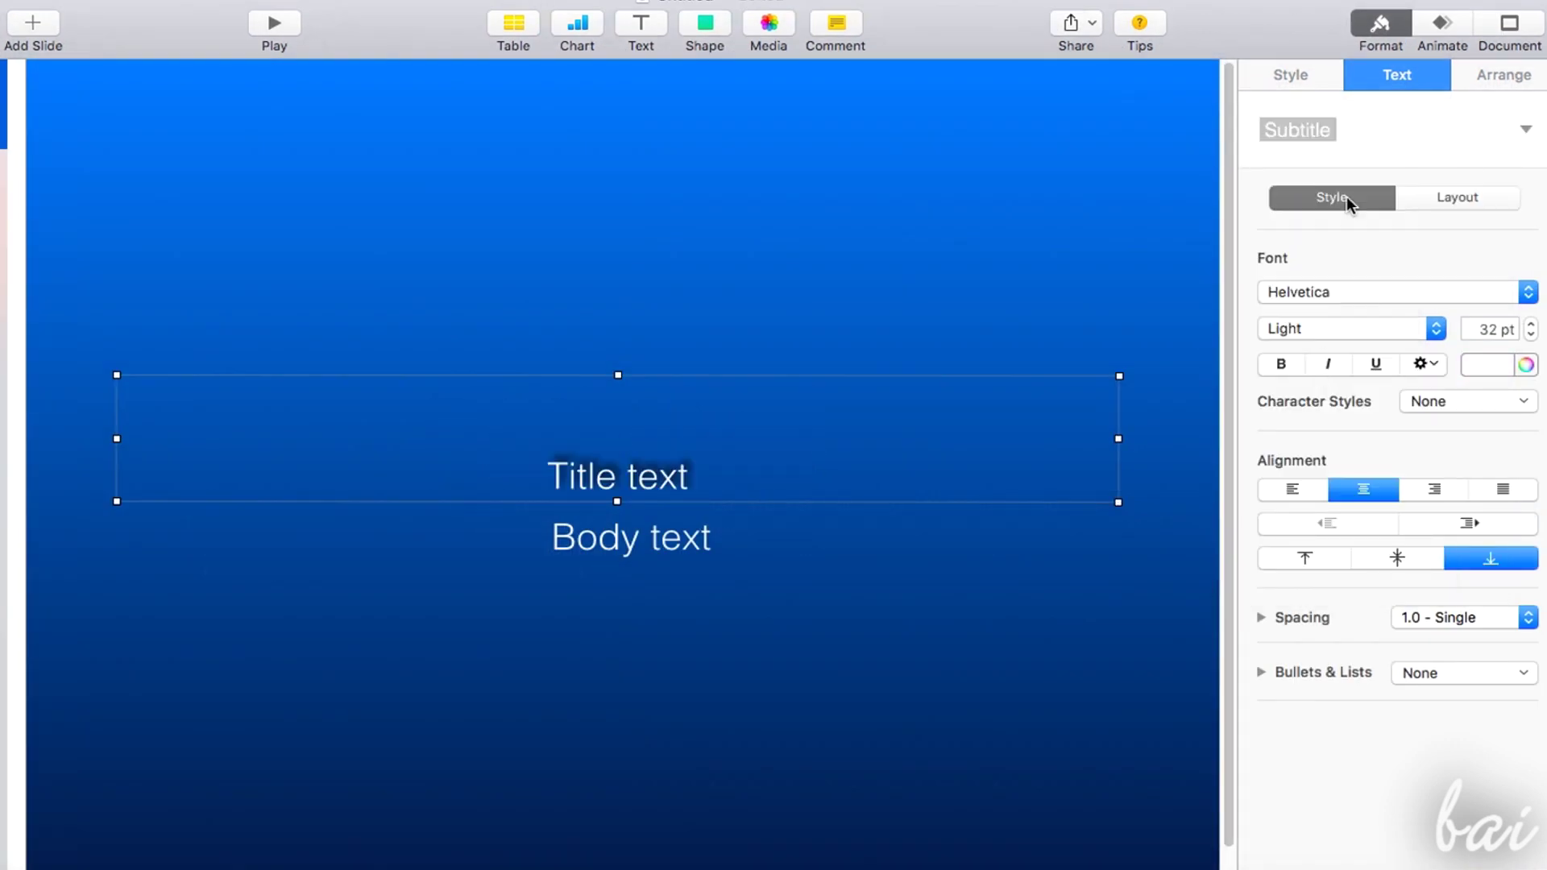
click(1527, 130)
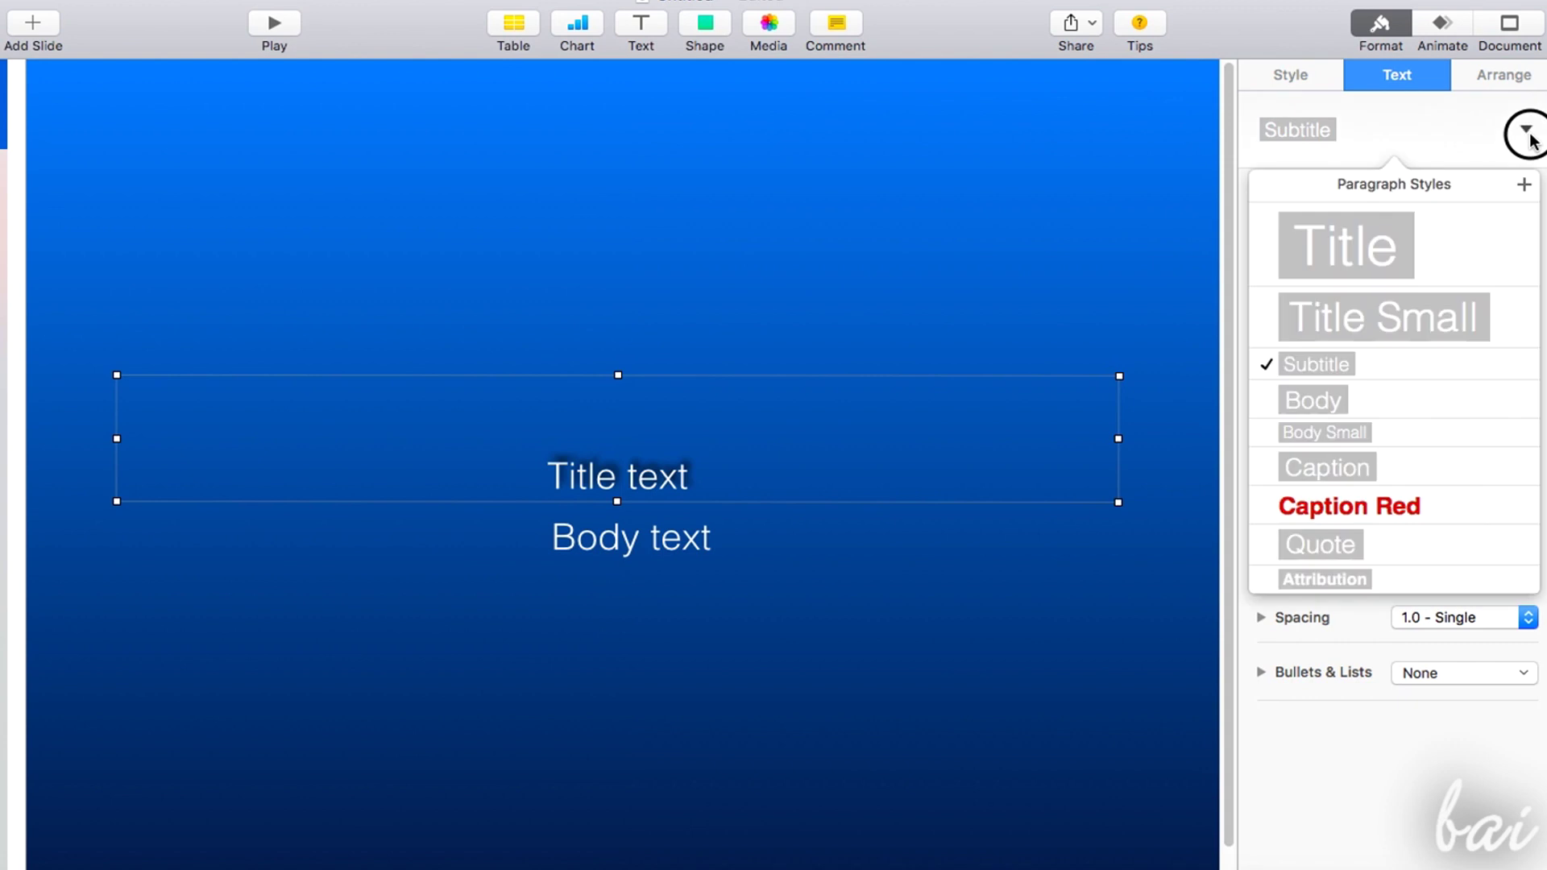
click(1338, 555)
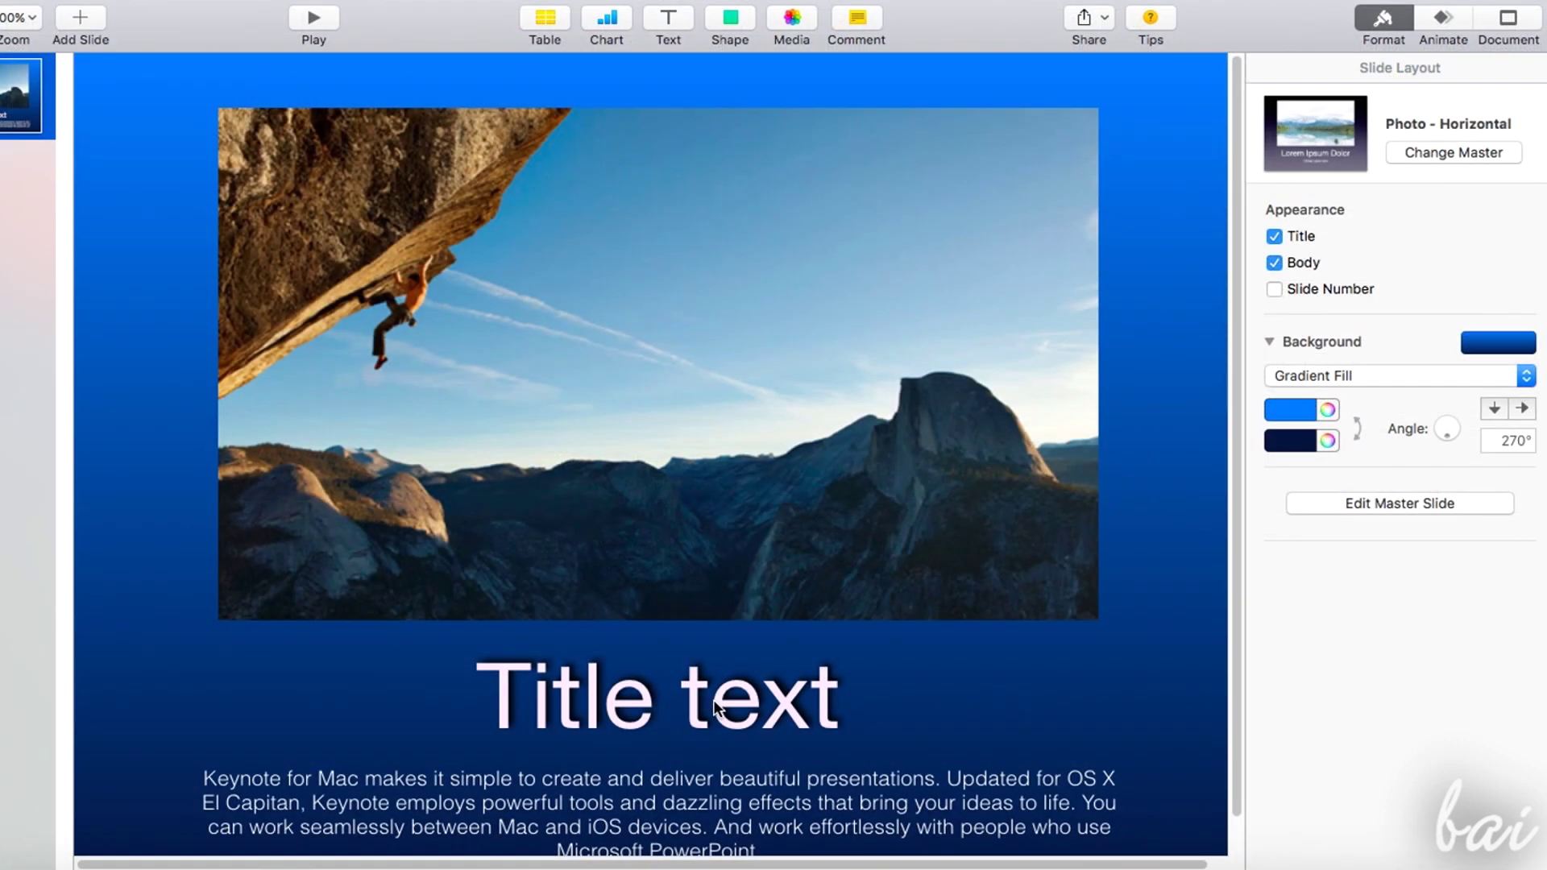
Drag the title text box up onto the lower edge of the Yosemite mountain photo
drag(761, 712, 1098, 511)
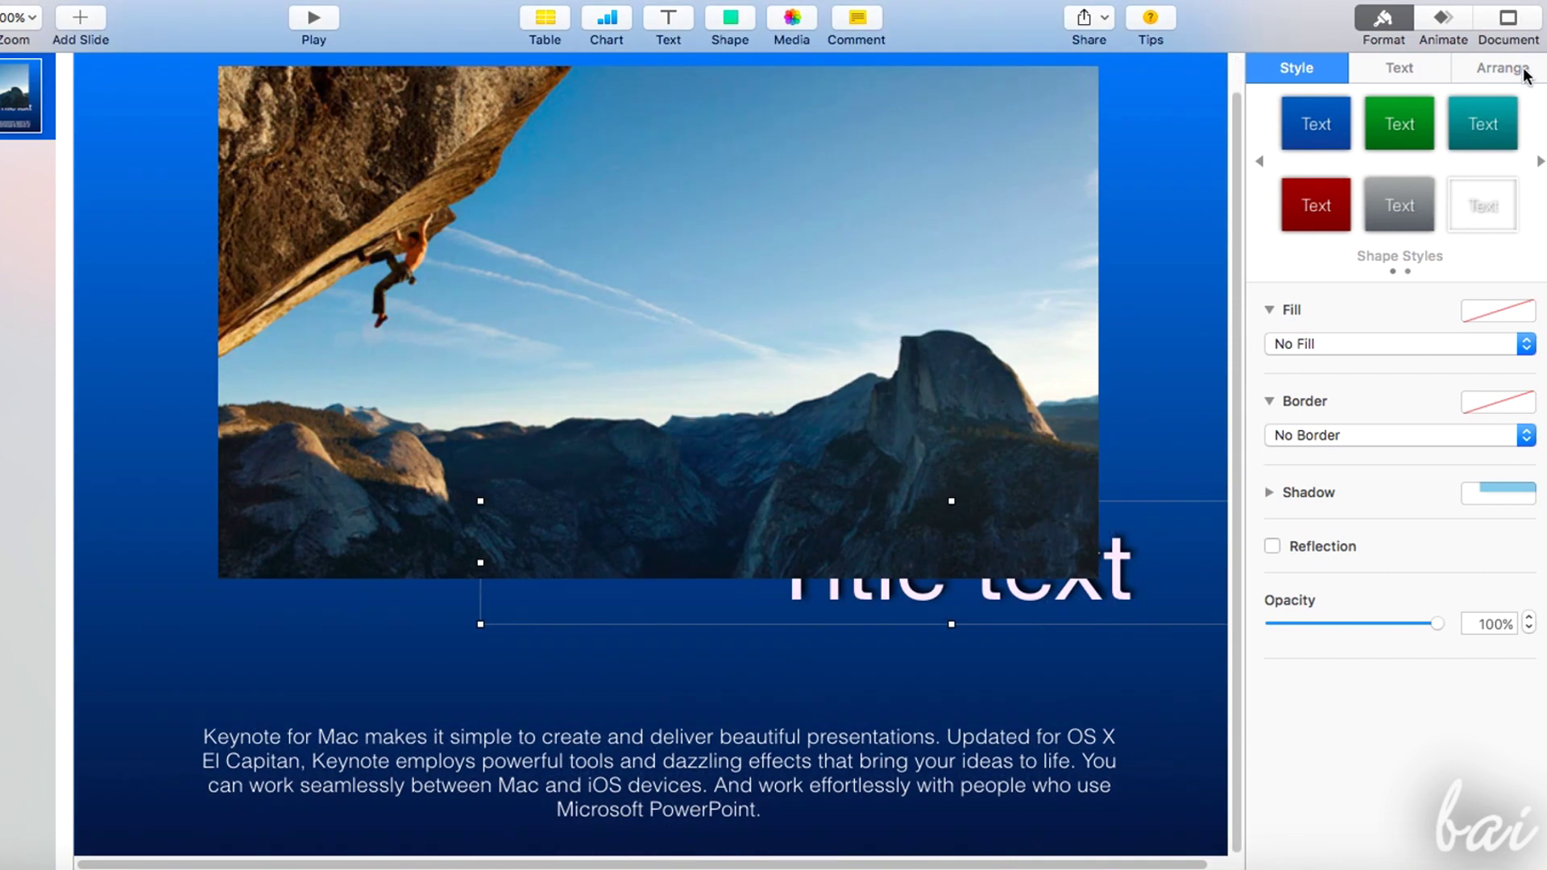
Bring the title in front of the photo and narrow it to 760 pt wide
click(1523, 71)
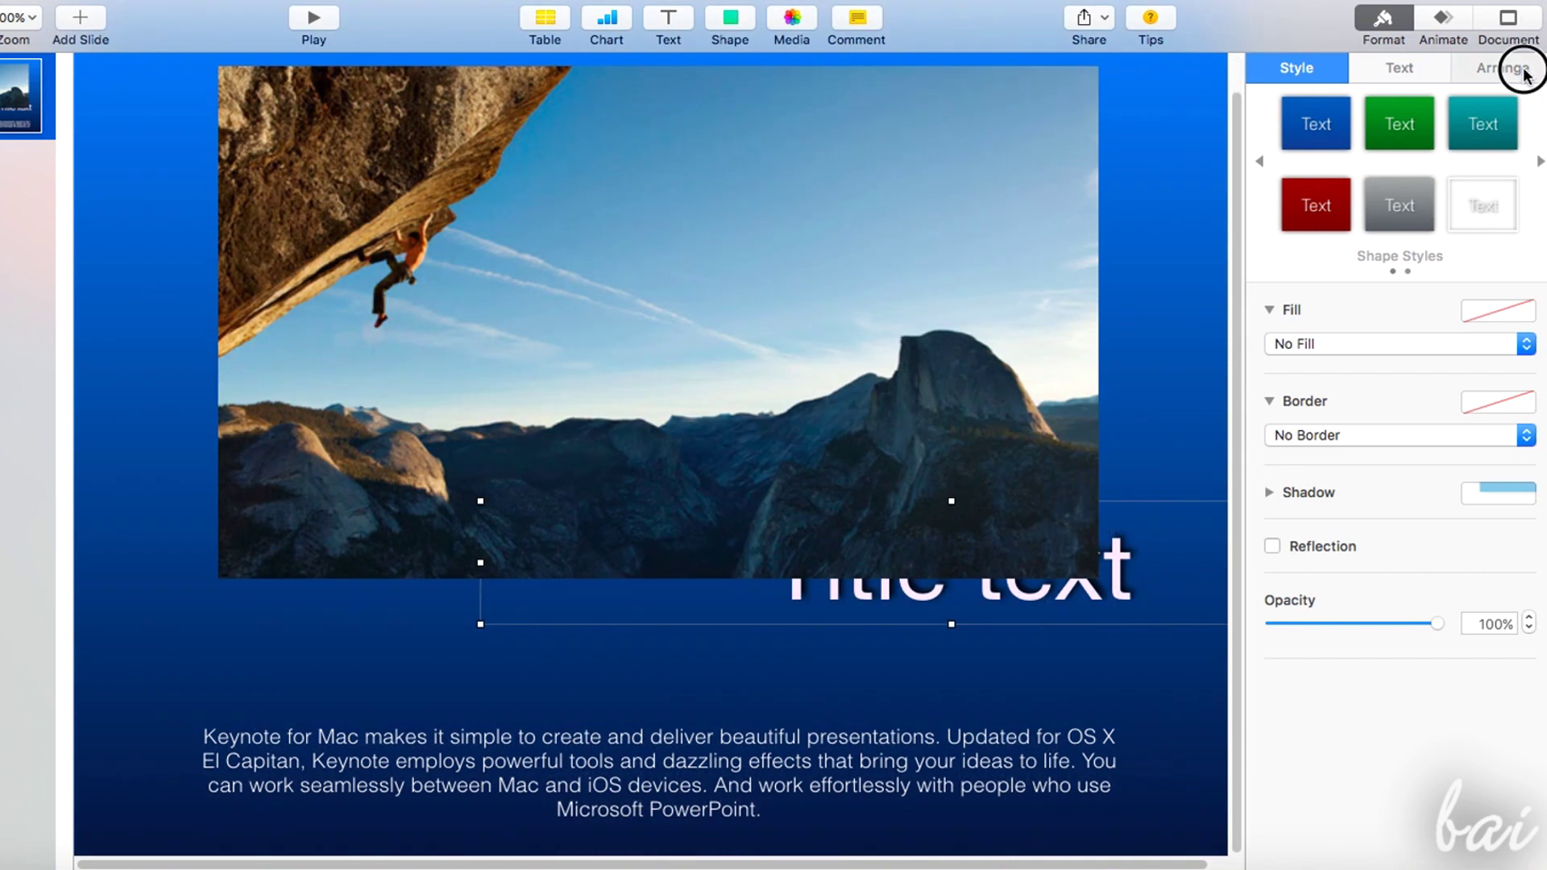
click(1508, 124)
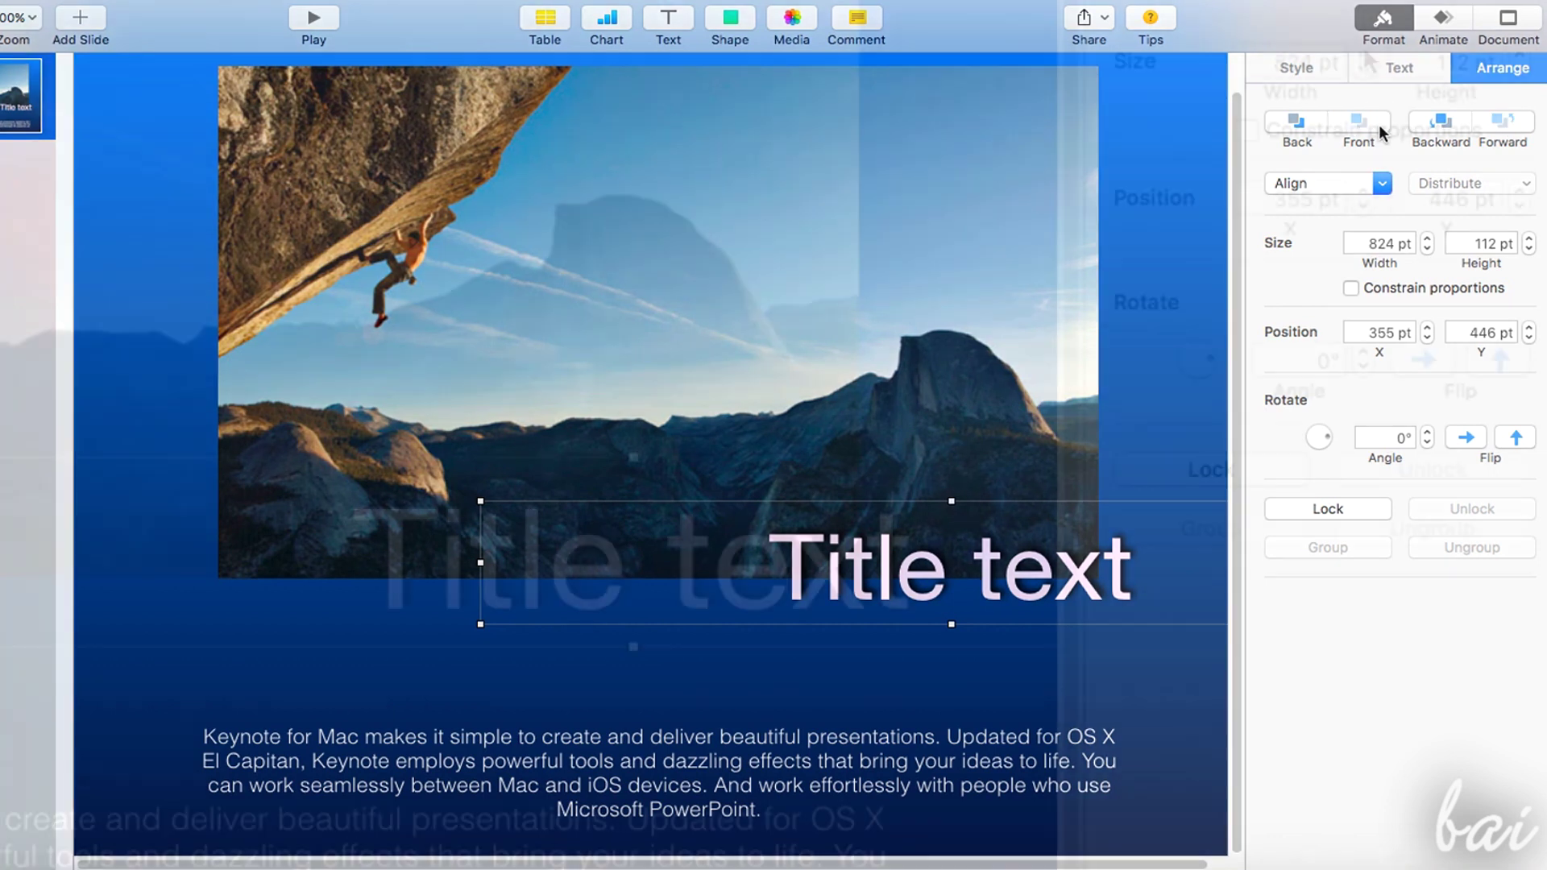
click(1428, 247)
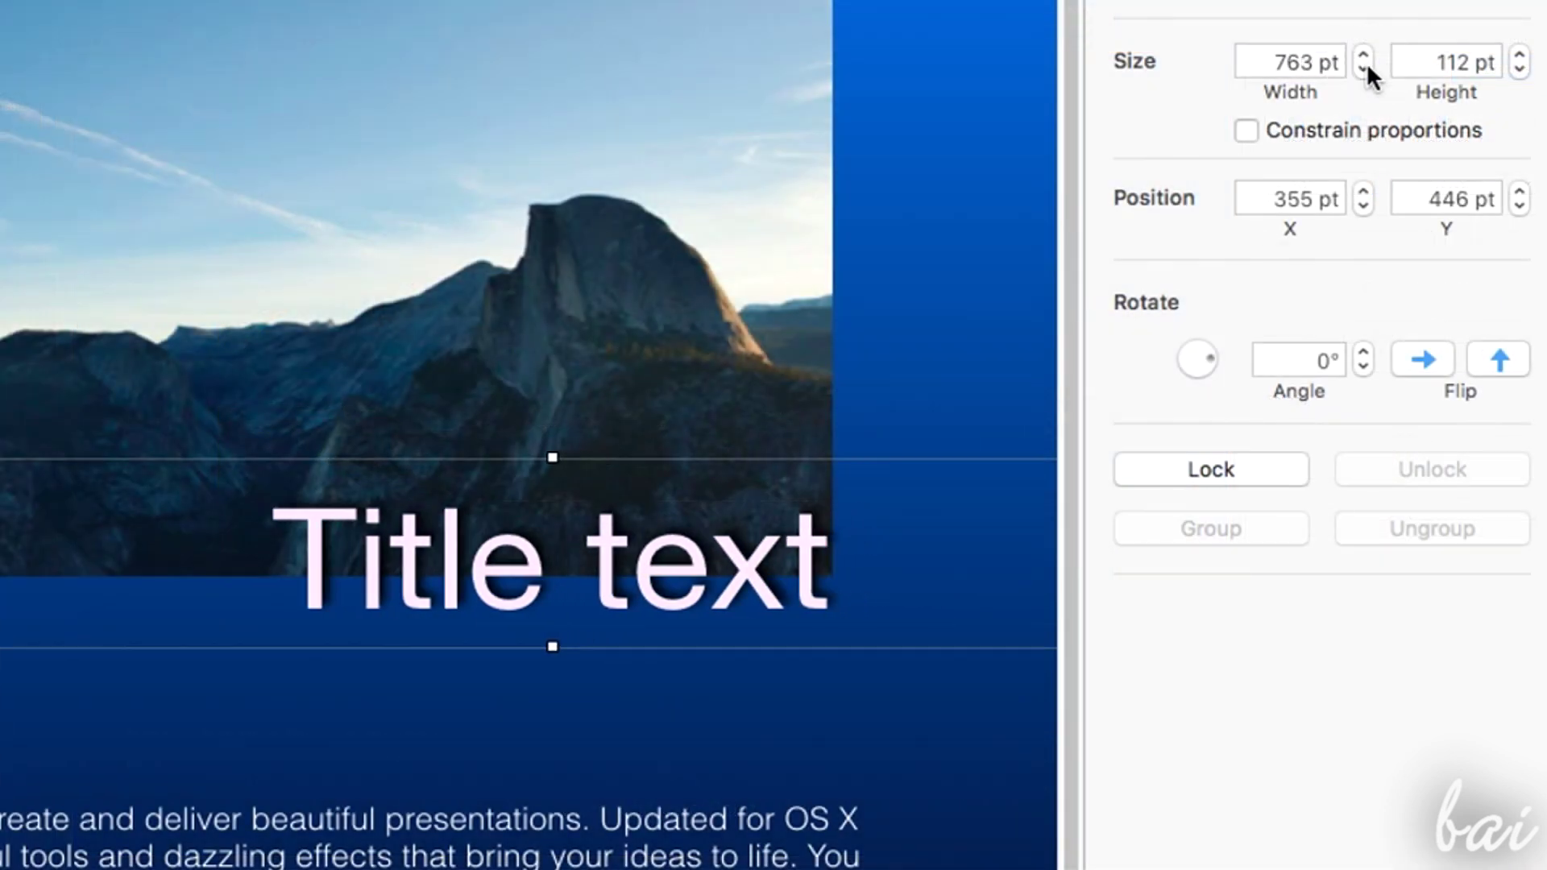
click(1364, 192)
click(1361, 207)
Try rotating and flipping the title, then restore it to 0° and unflipped
mouse_move(1209, 360)
mouse_down()
mouse_move(1202, 345)
mouse_move(1215, 359)
mouse_up()
double_click(1313, 359)
key(BackSpace)
text(0)
key(Return)
click(1422, 359)
click(1417, 359)
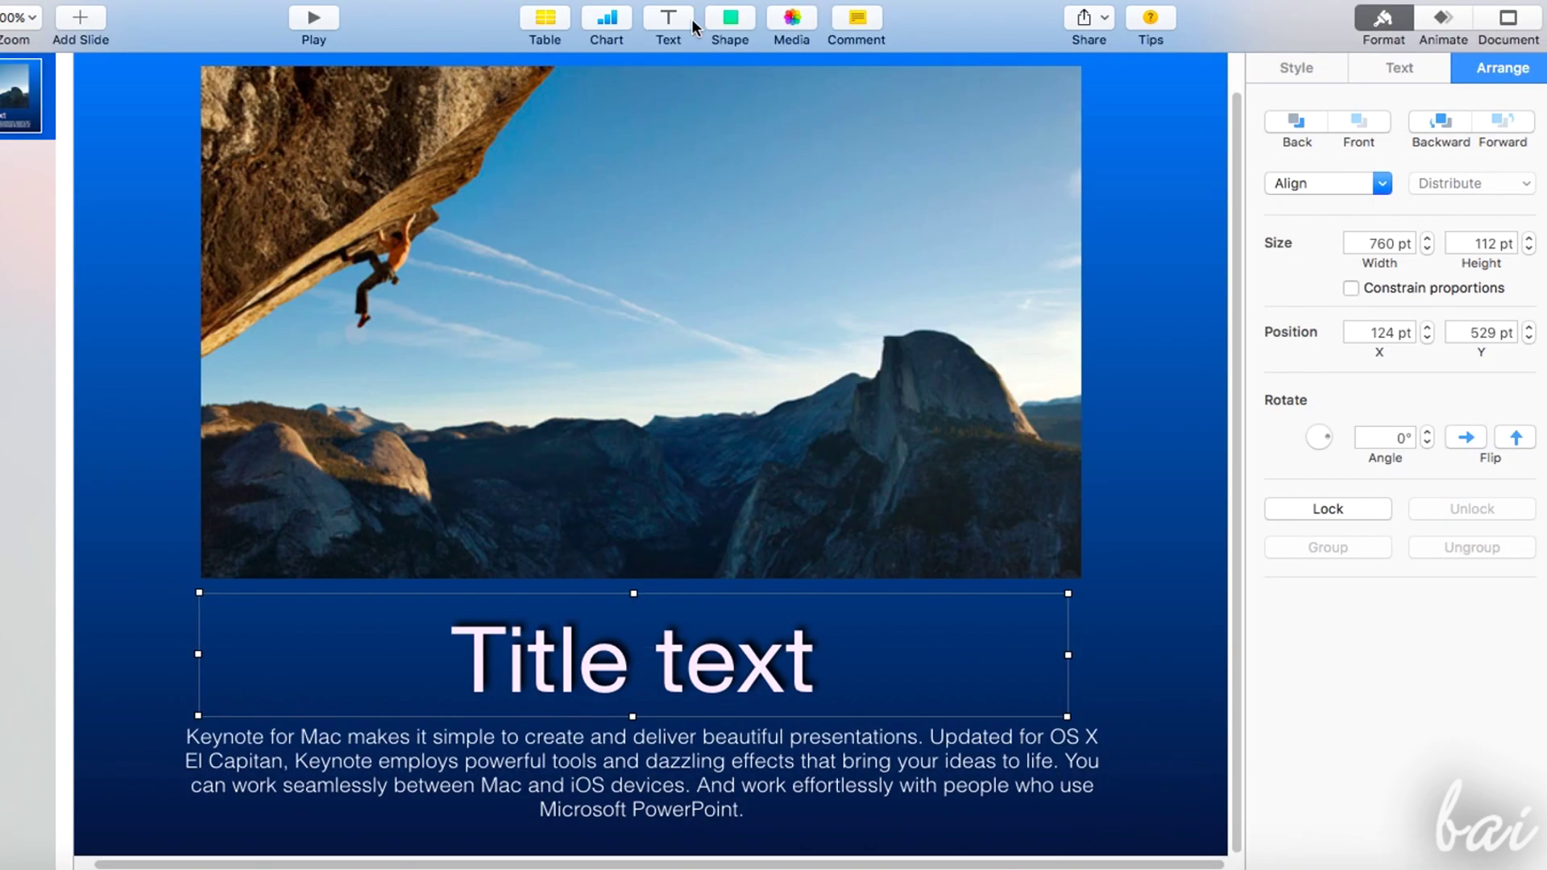
Add an 82 pt 'Yosemite' text box over the photo's sky, widened to one line
click(682, 18)
drag(676, 463, 659, 294)
click(1528, 306)
double_click(641, 287)
key(BackSpace)
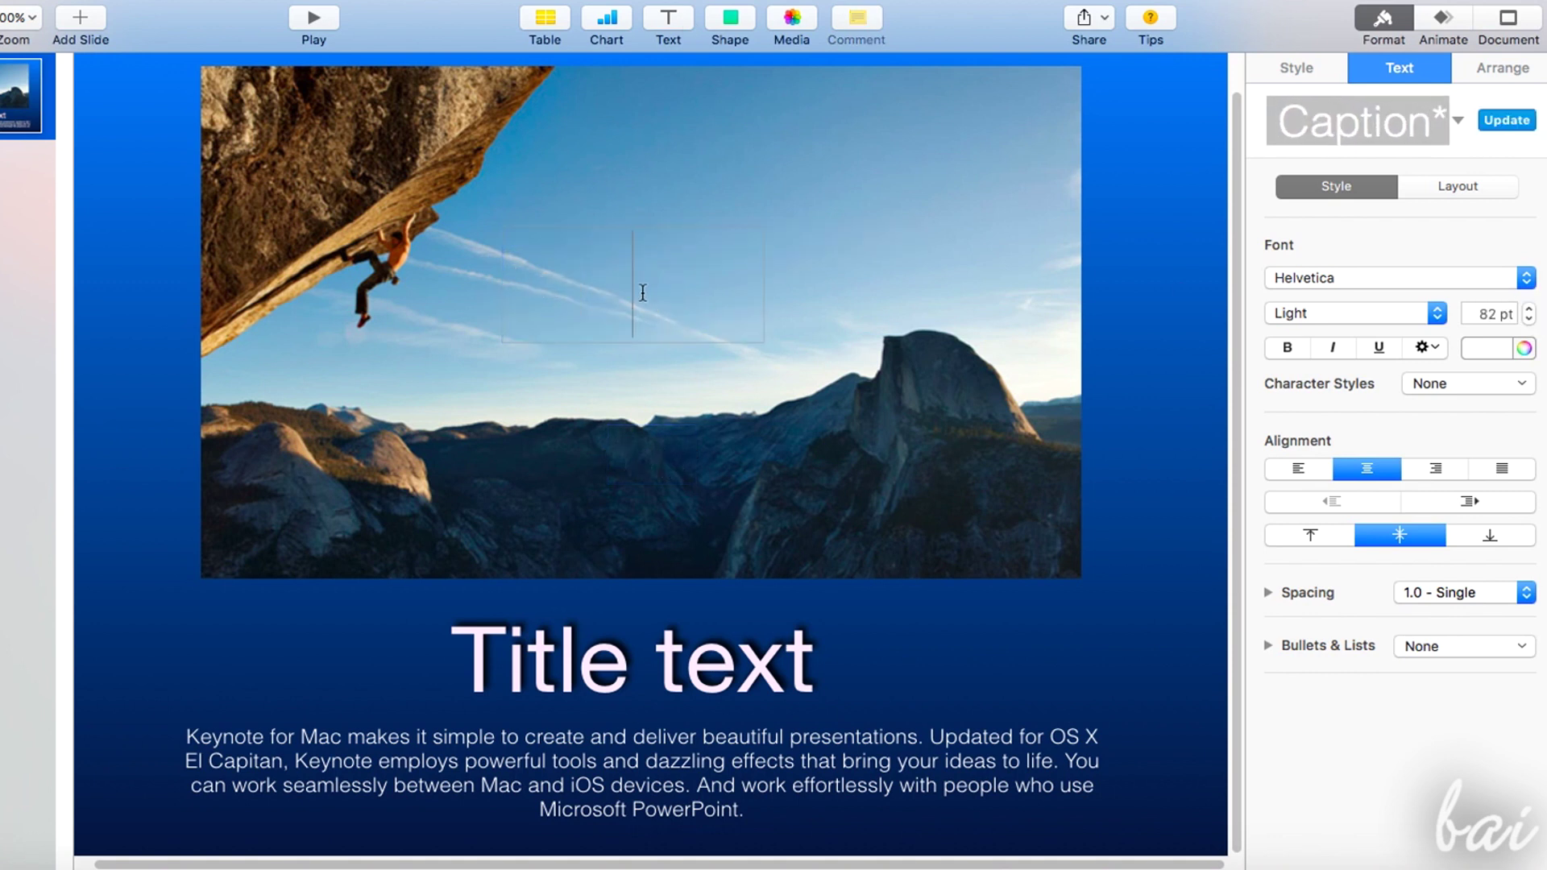
text(Yosemite)
key(Escape)
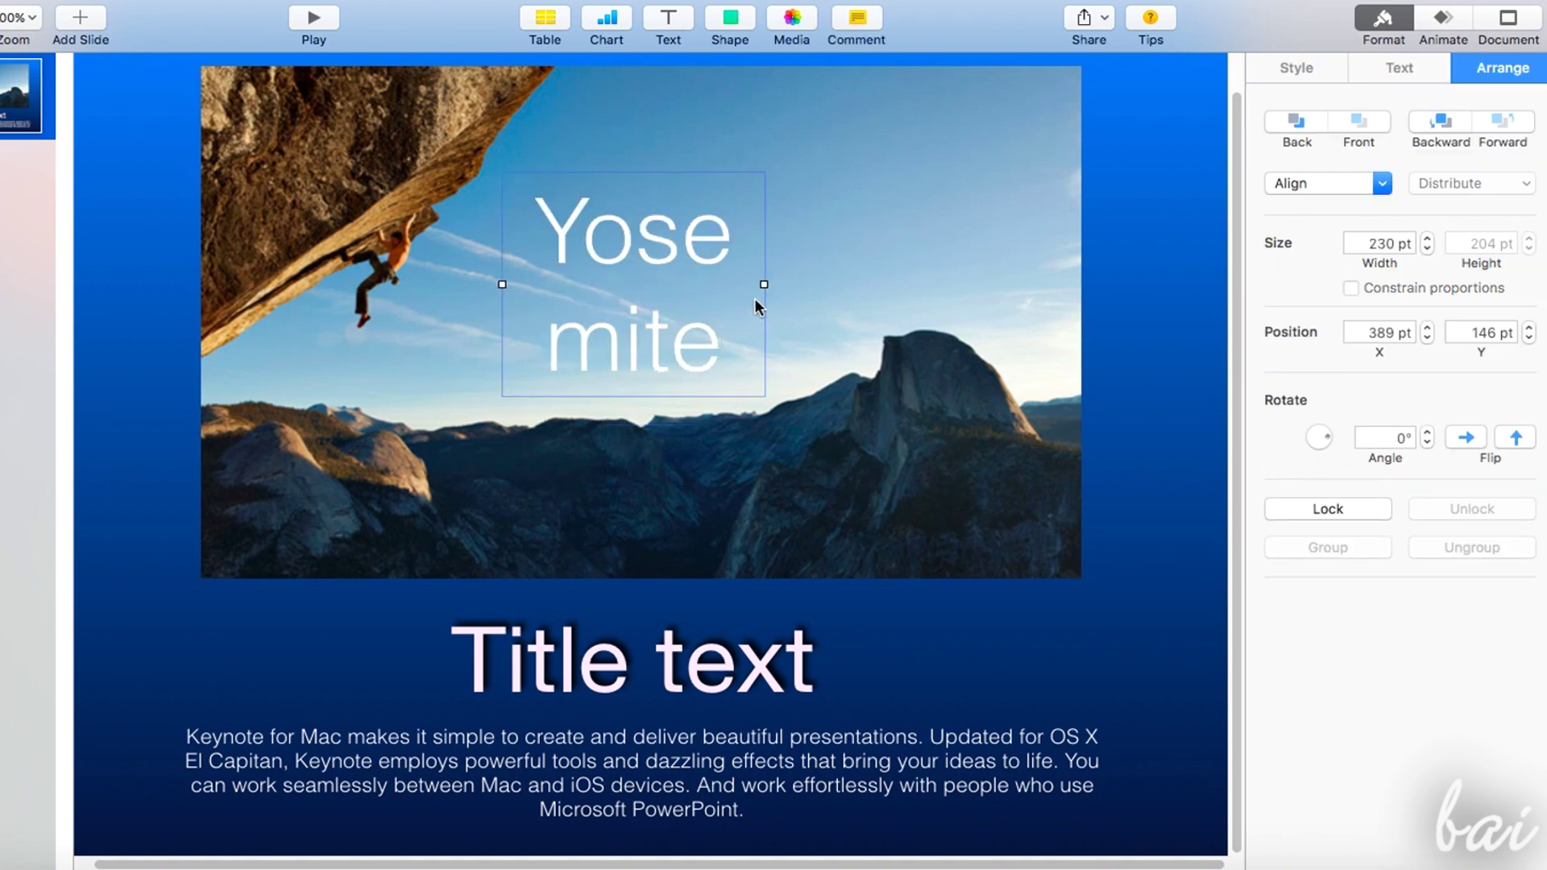
drag(762, 290, 704, 303)
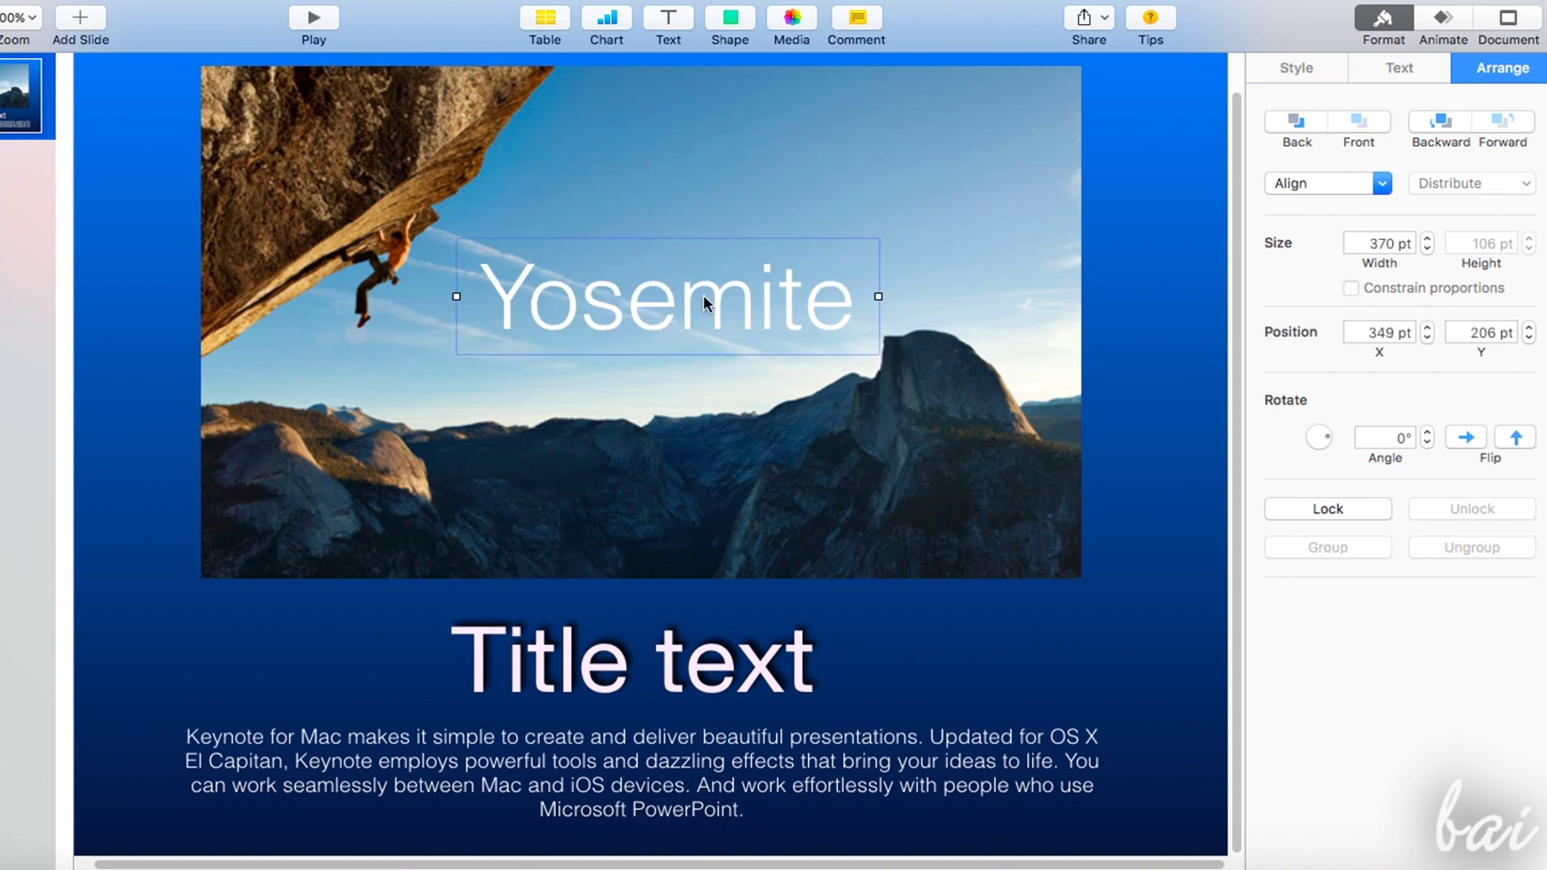
Make the Yosemite text box editable and select it
right_click(663, 300)
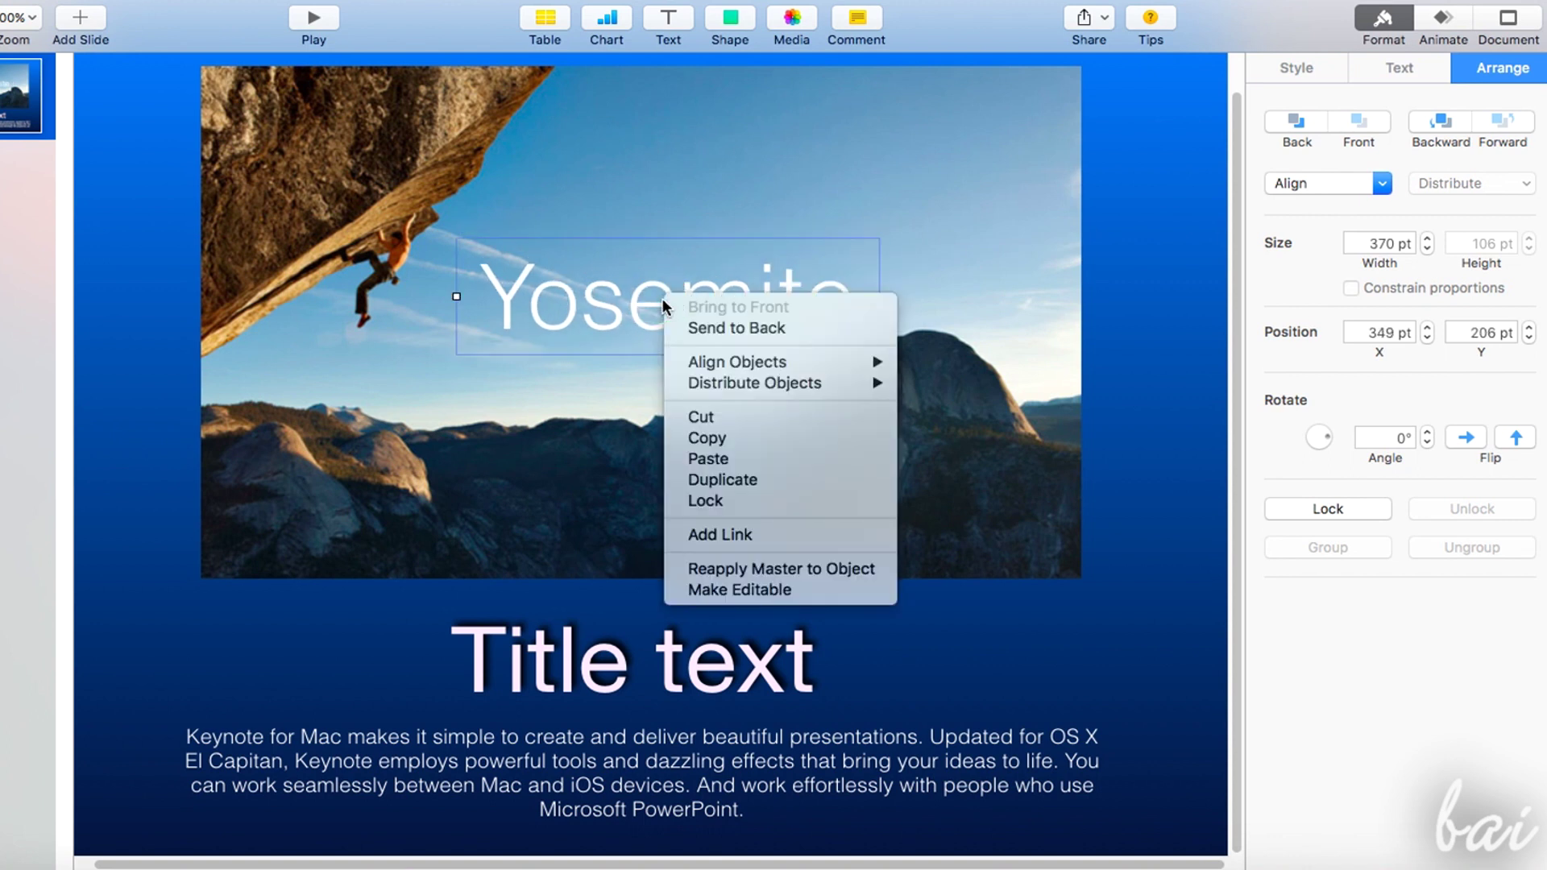
click(759, 590)
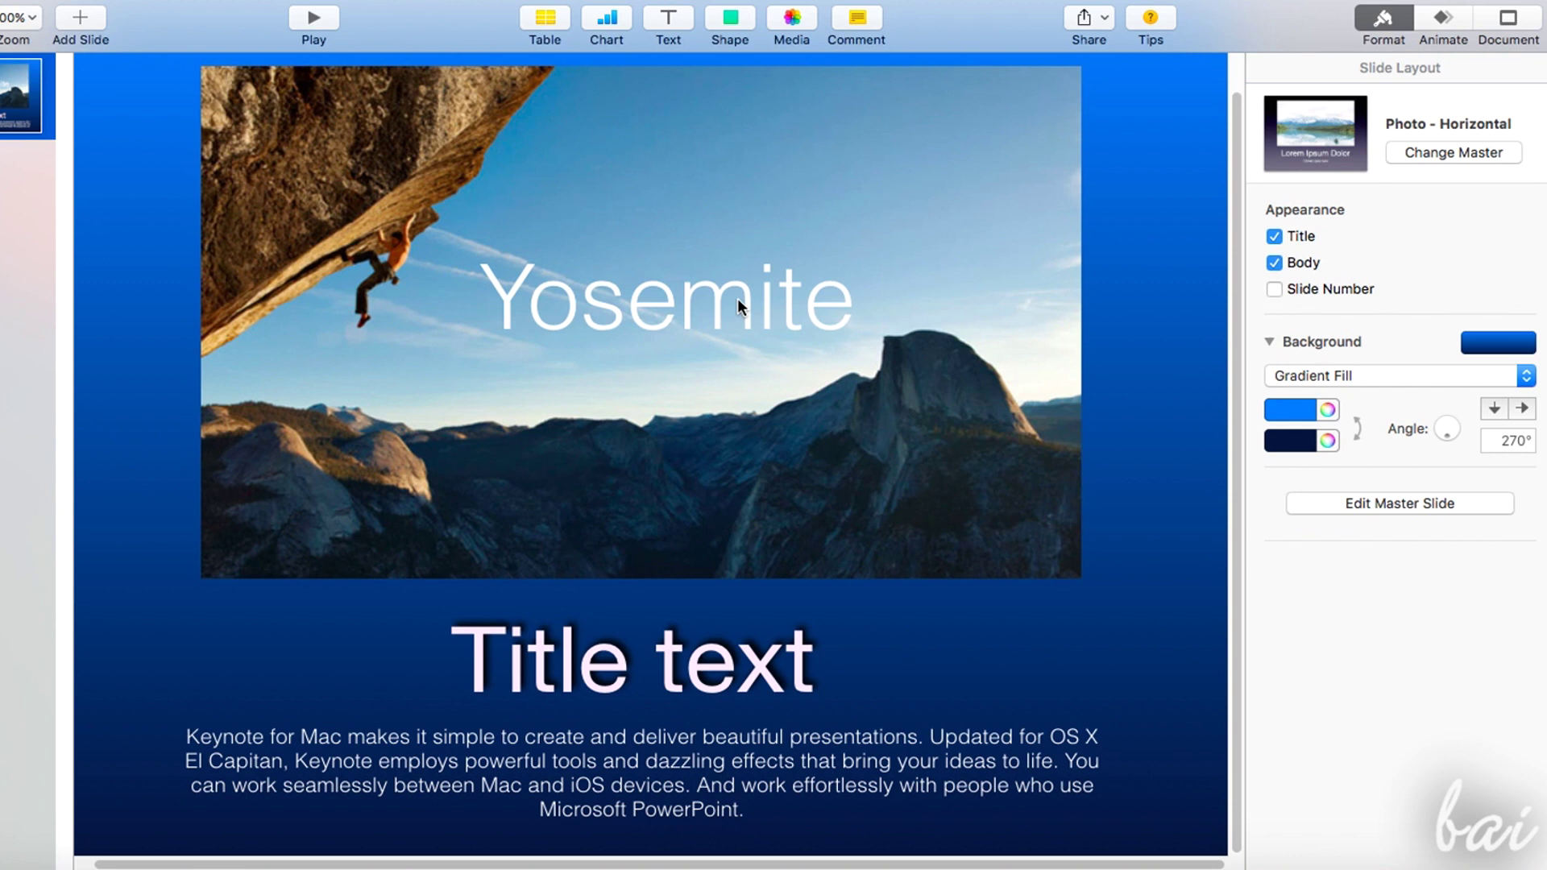
click(714, 312)
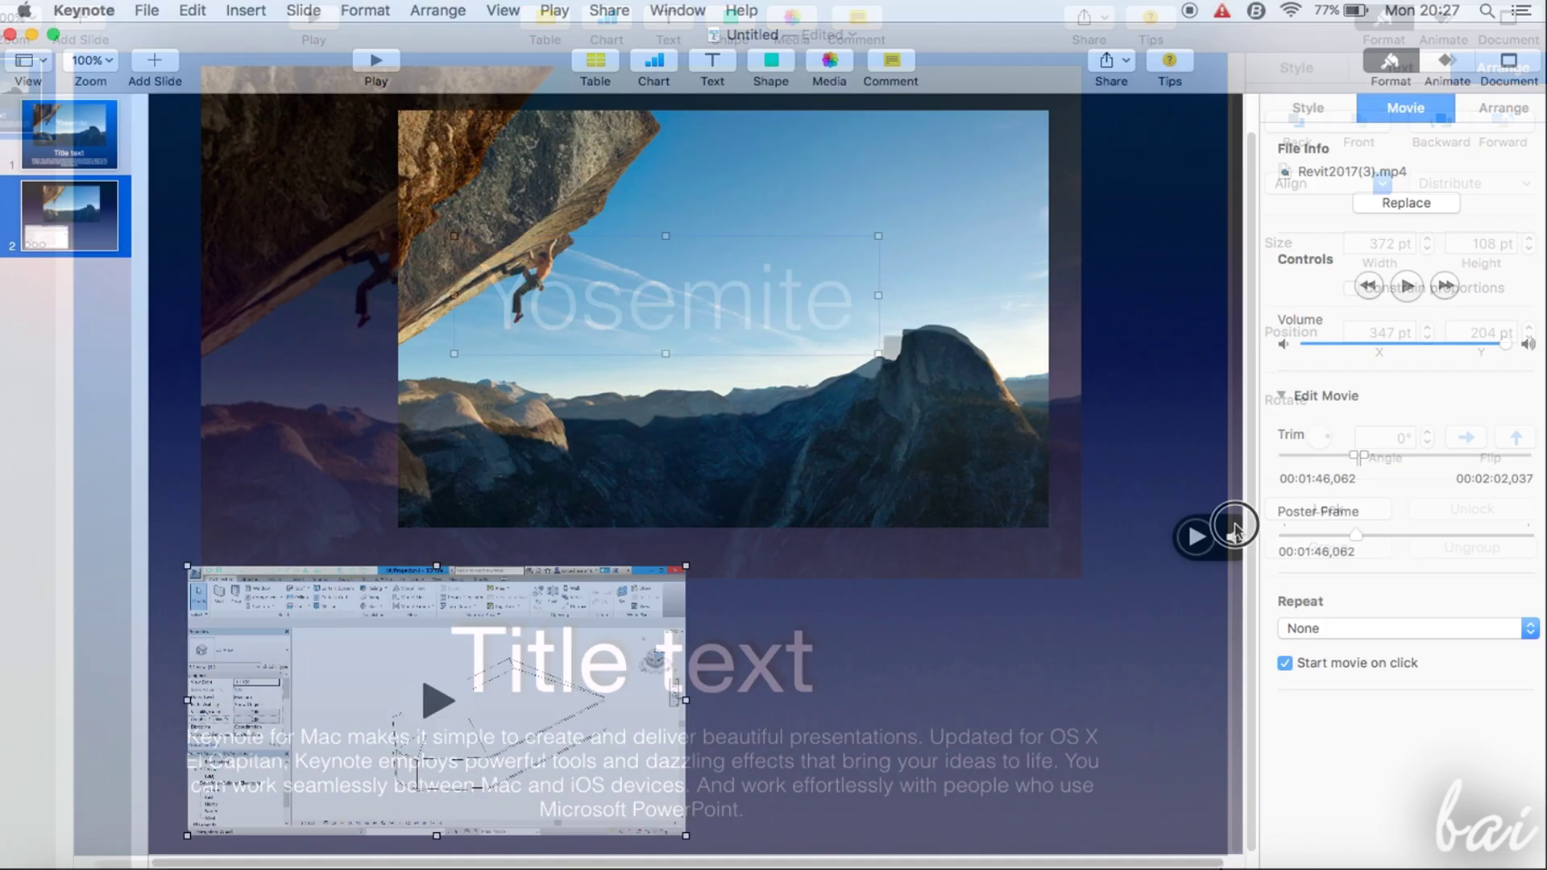
Move the audio control beside the video and inspect the photo, video and audio items
drag(1191, 535, 929, 673)
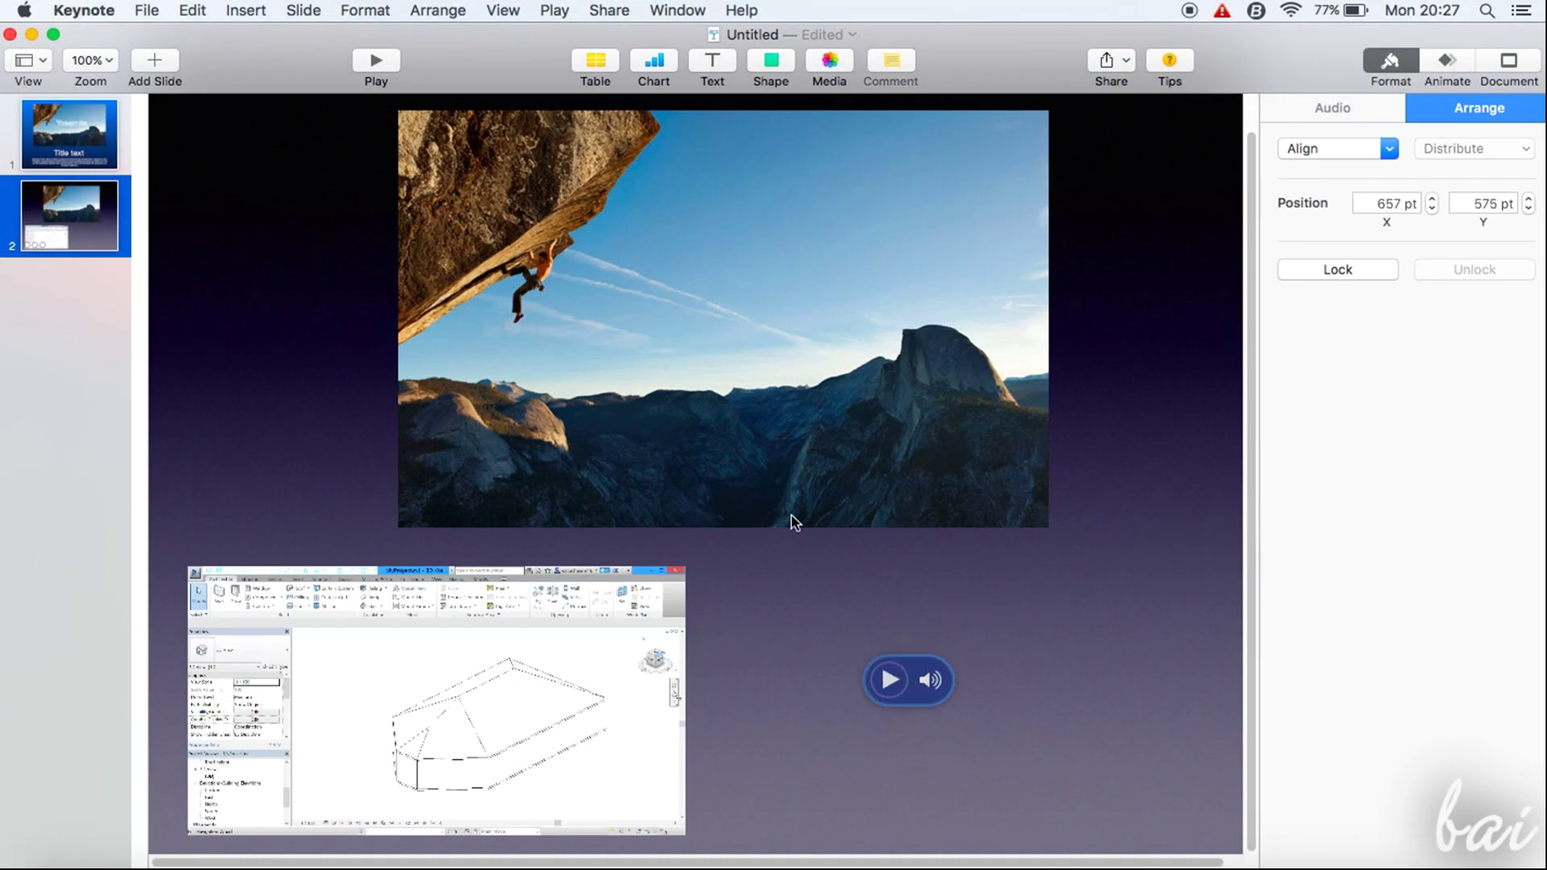
click(793, 438)
click(584, 662)
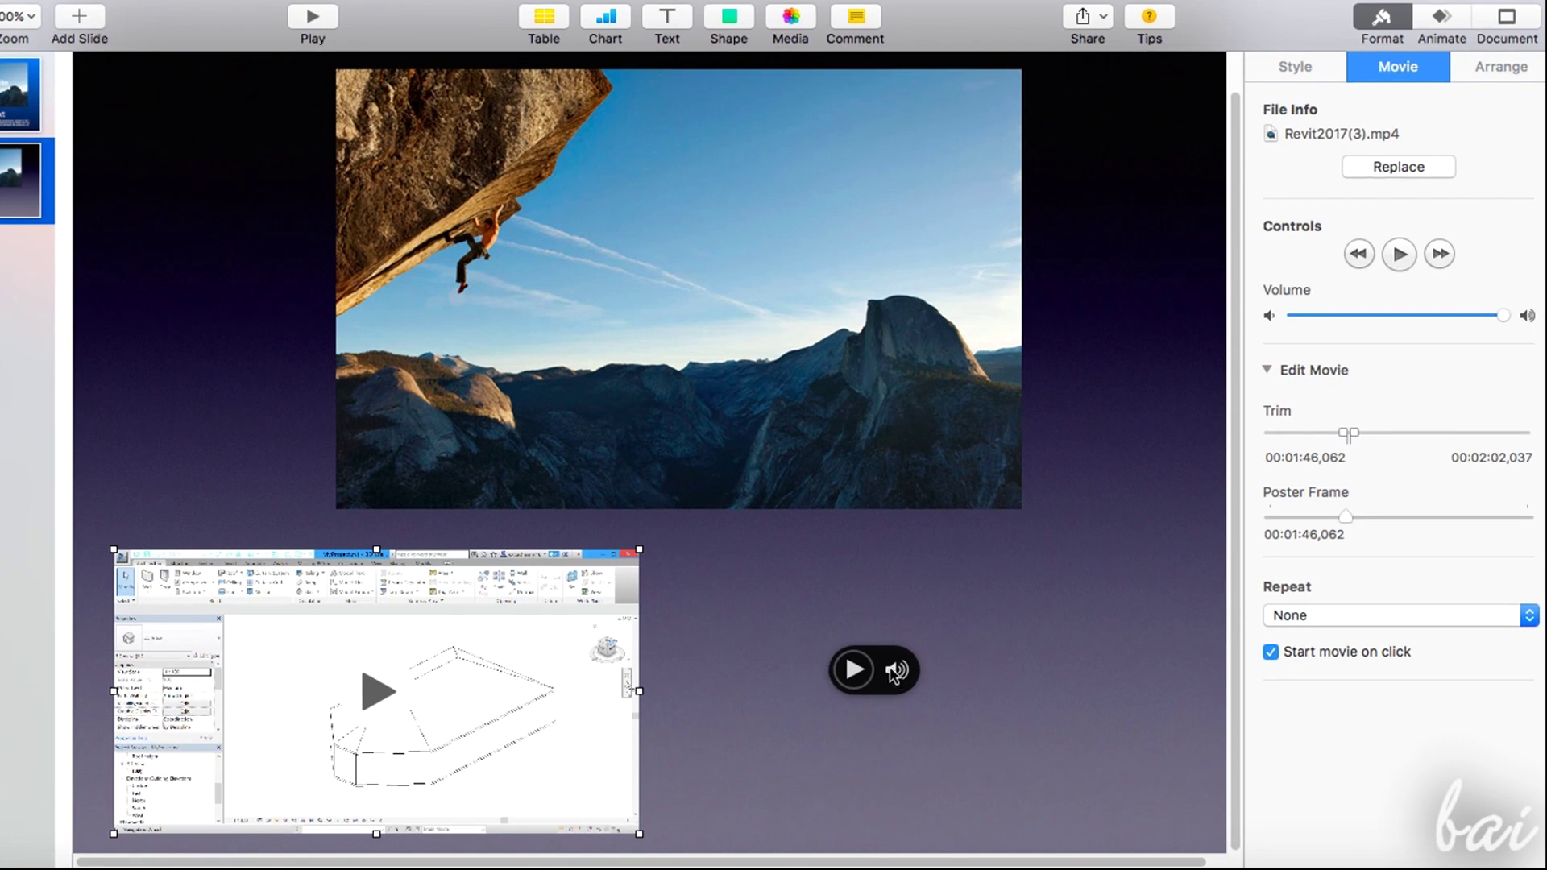
click(892, 687)
click(786, 359)
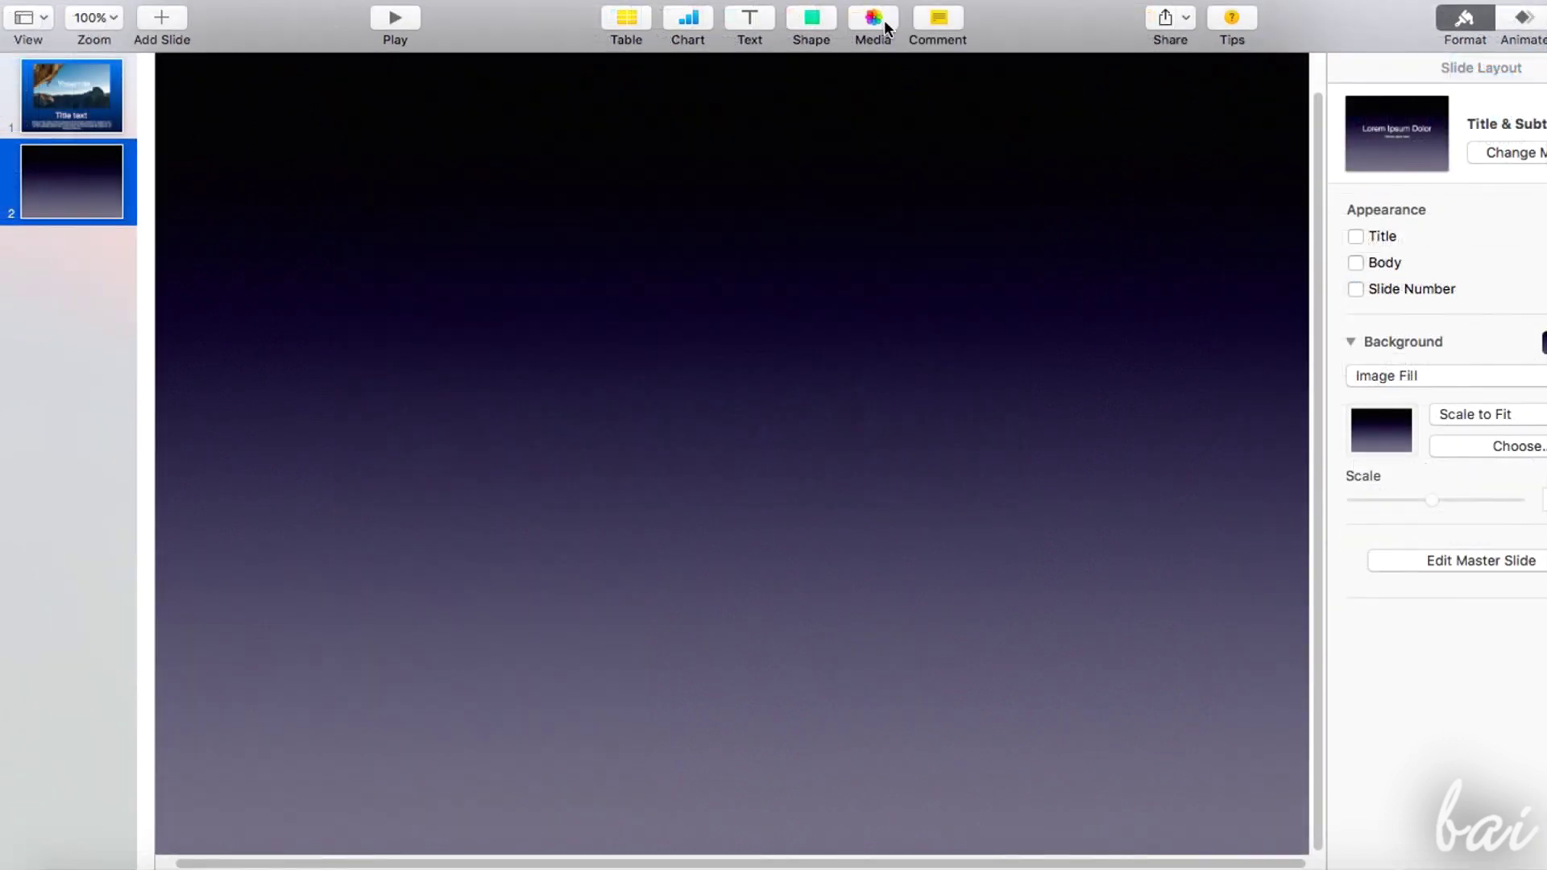
Browse the media browser, then drag Yosemite.jpg from the desktop onto slide 2
click(886, 28)
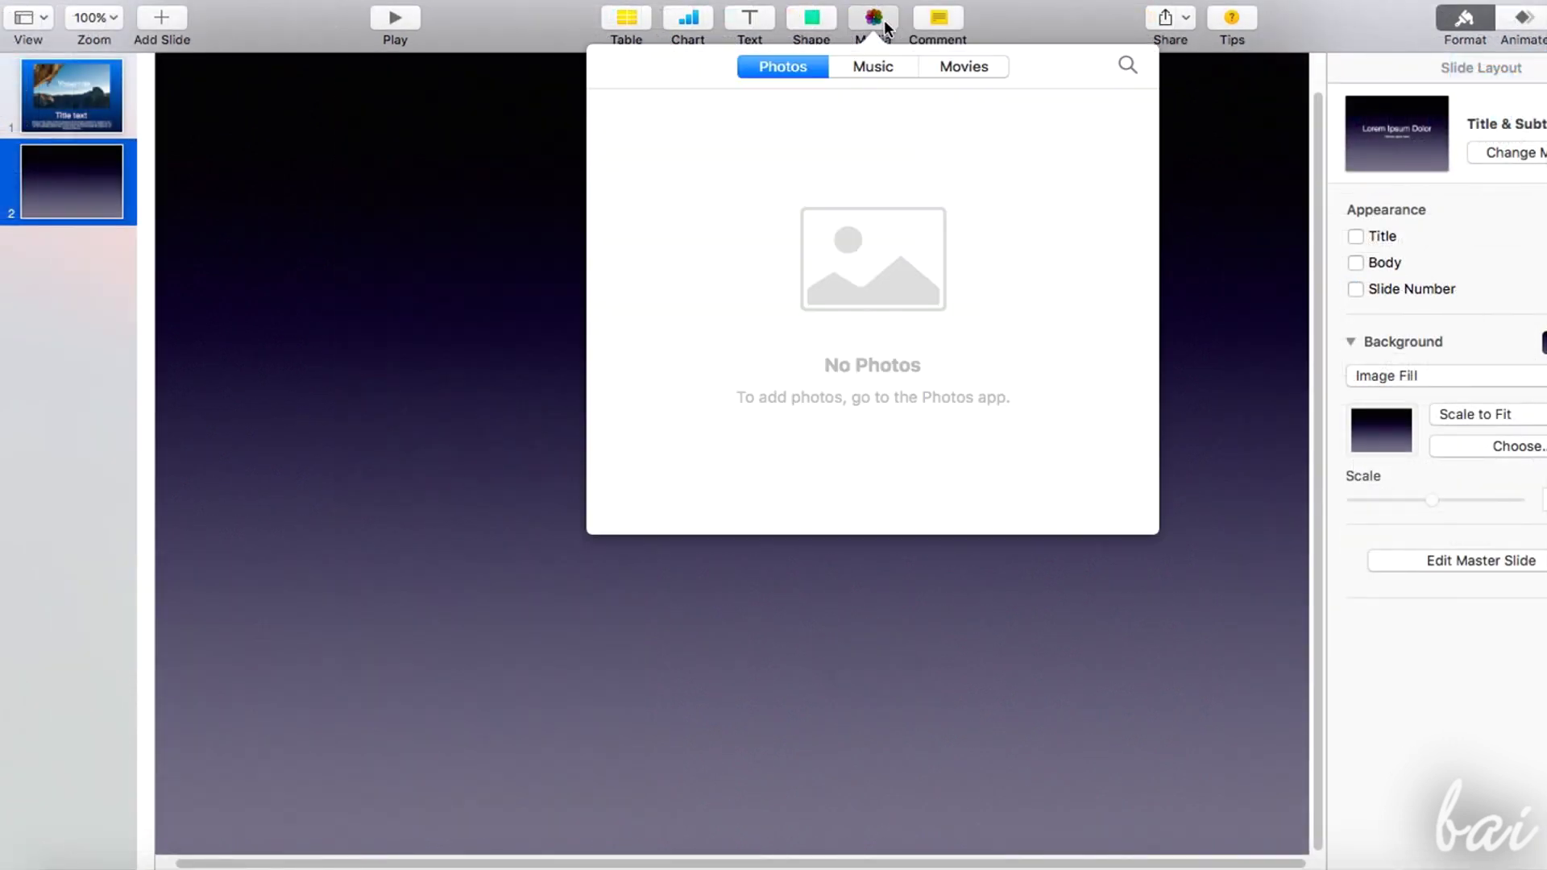
click(878, 65)
click(960, 66)
click(804, 66)
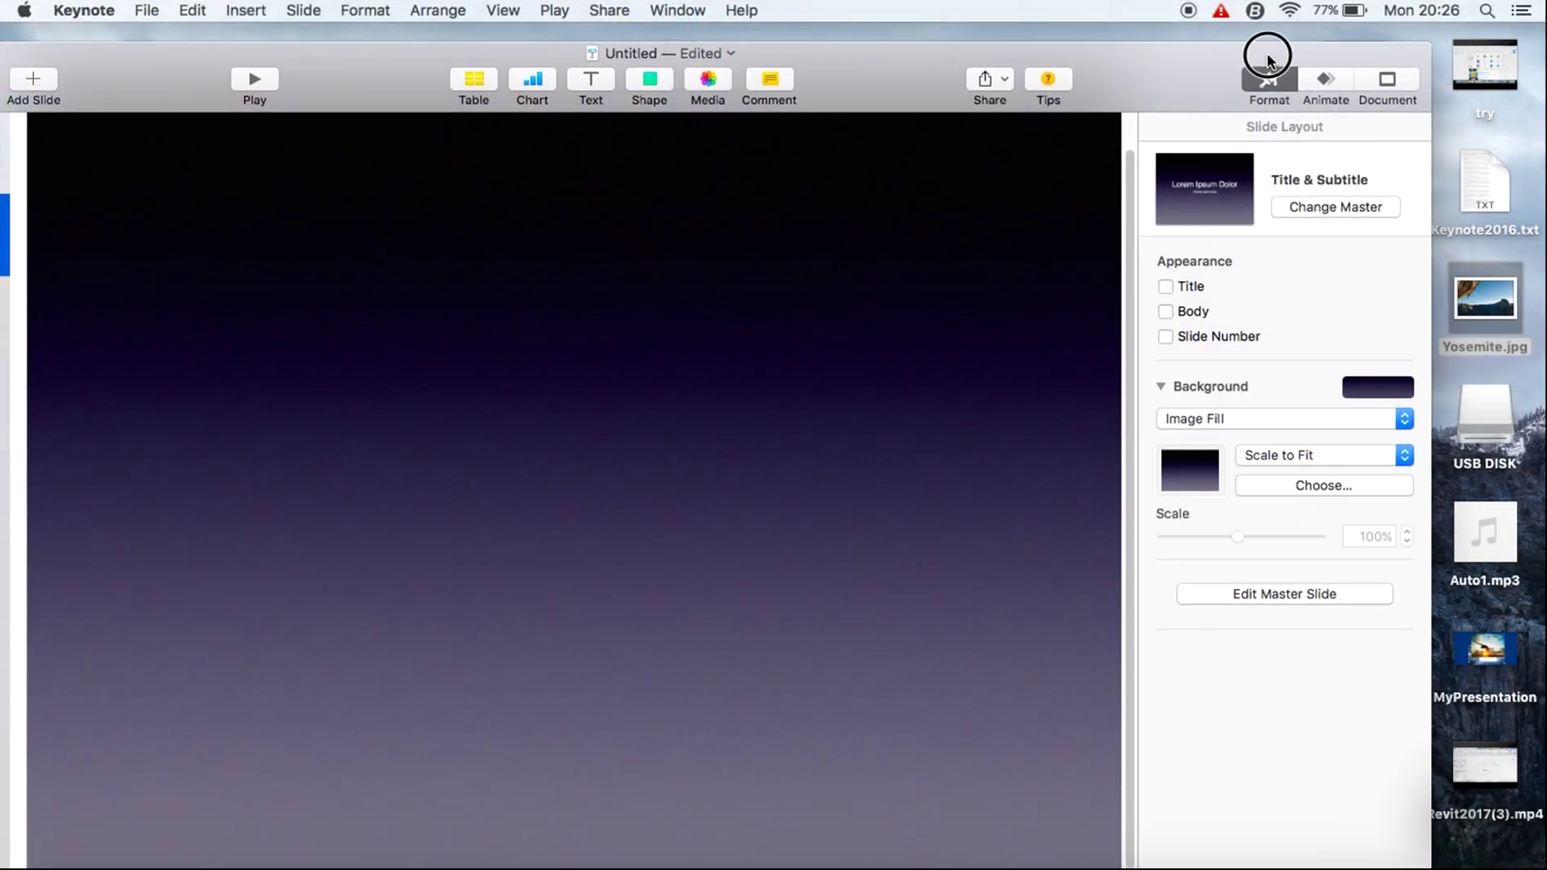
drag(1268, 56, 1247, 57)
drag(1503, 298, 564, 336)
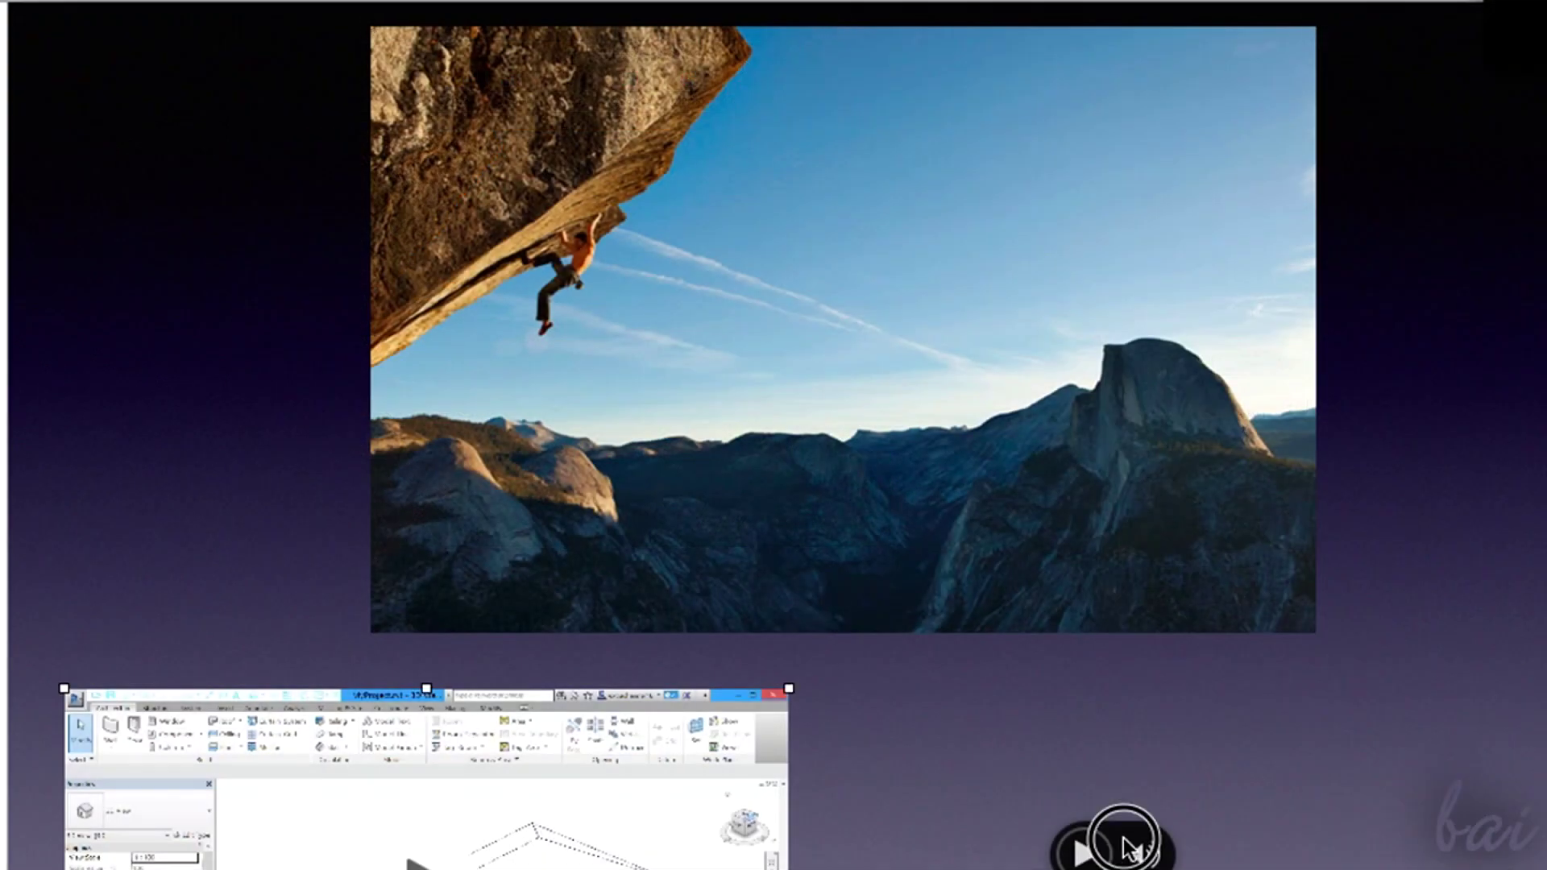
Place the Yosemite photo above the video and adjust its mask and zoom to 574 × 383 pt
drag(896, 322, 664, 398)
drag(556, 401, 902, 463)
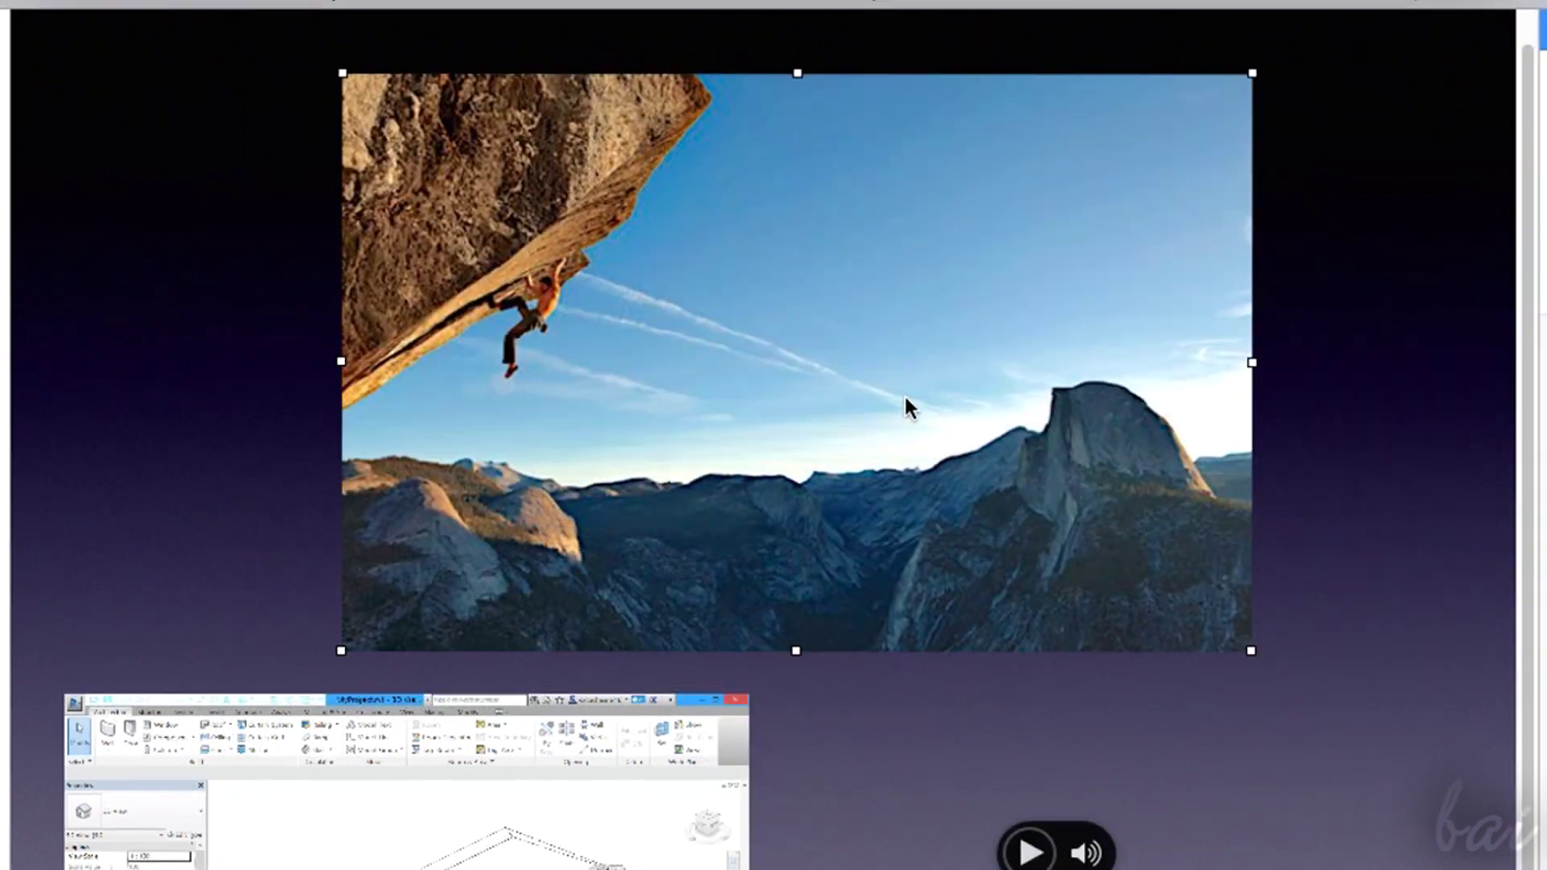
double_click(904, 396)
drag(838, 448, 950, 387)
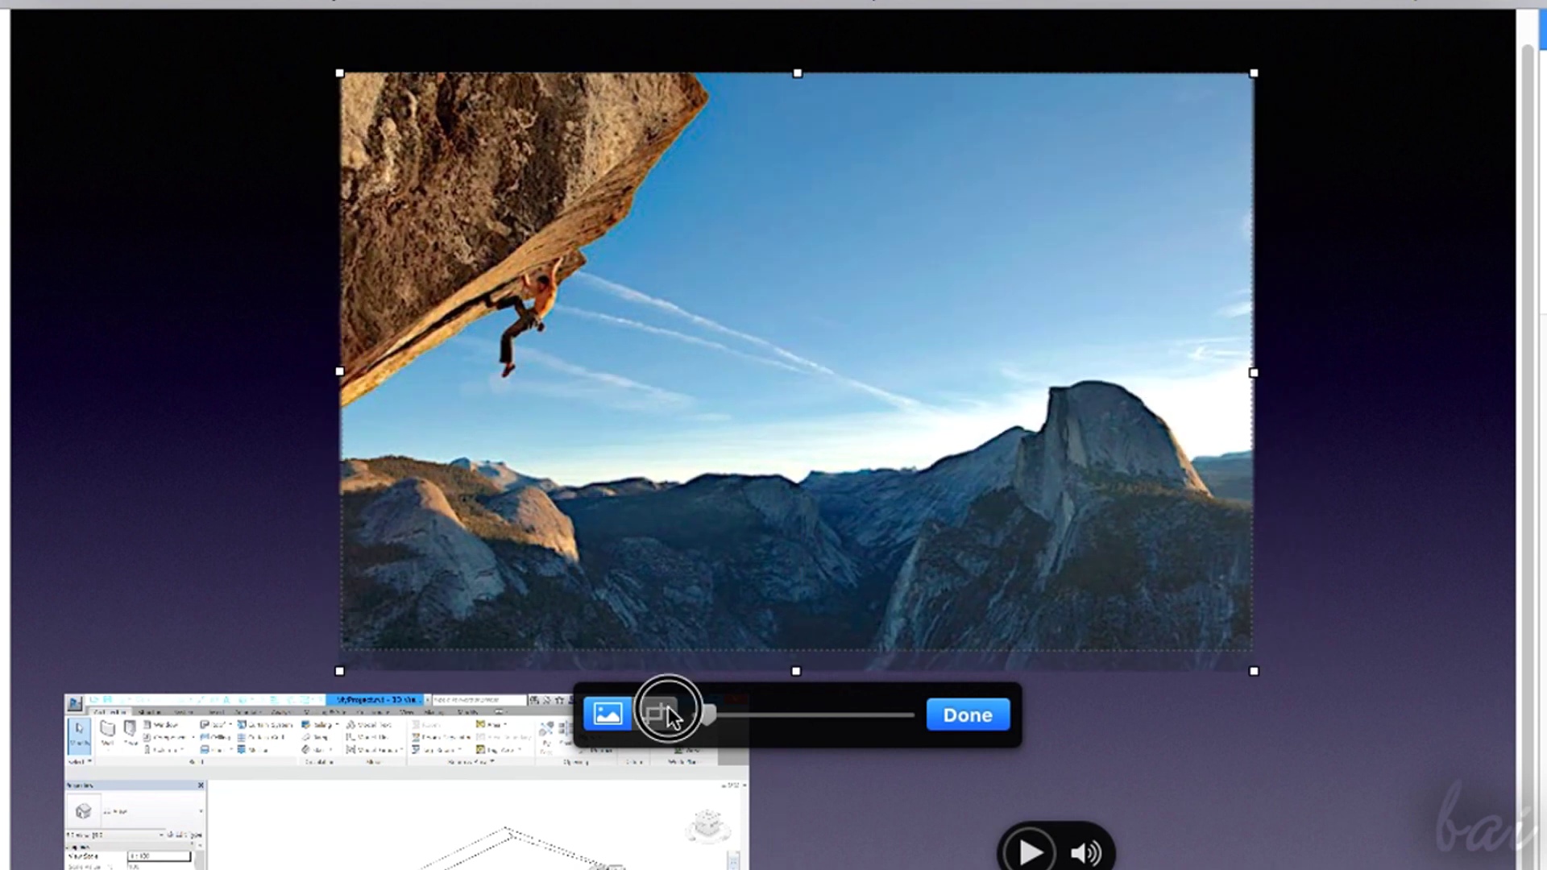
click(669, 709)
drag(1249, 651, 756, 572)
mouse_move(809, 716)
mouse_down()
mouse_move(915, 737)
mouse_move(750, 725)
mouse_move(817, 723)
mouse_up()
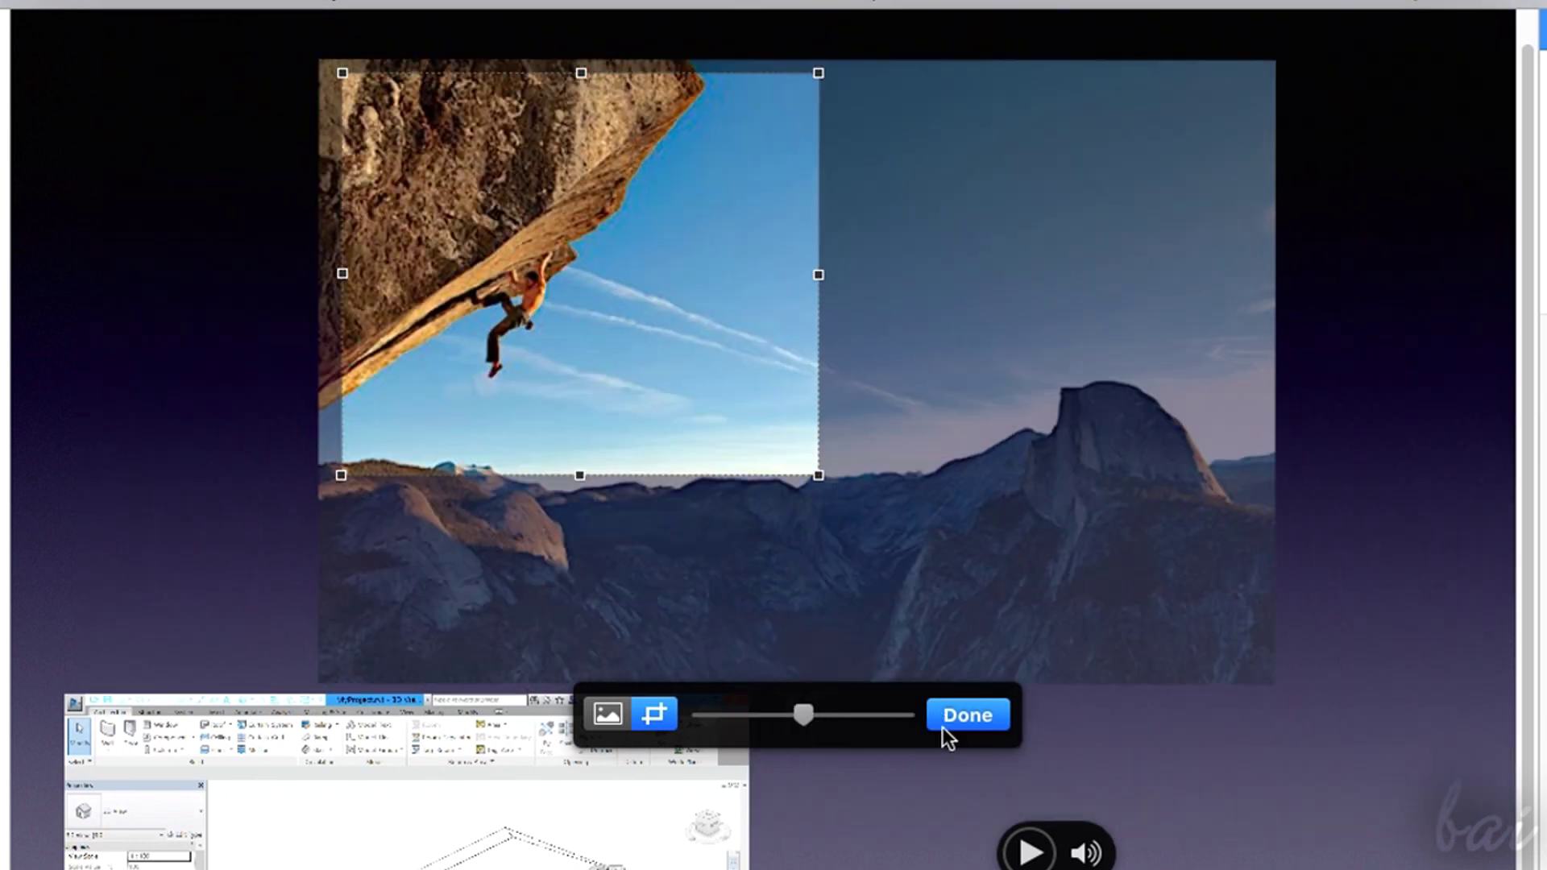
click(968, 715)
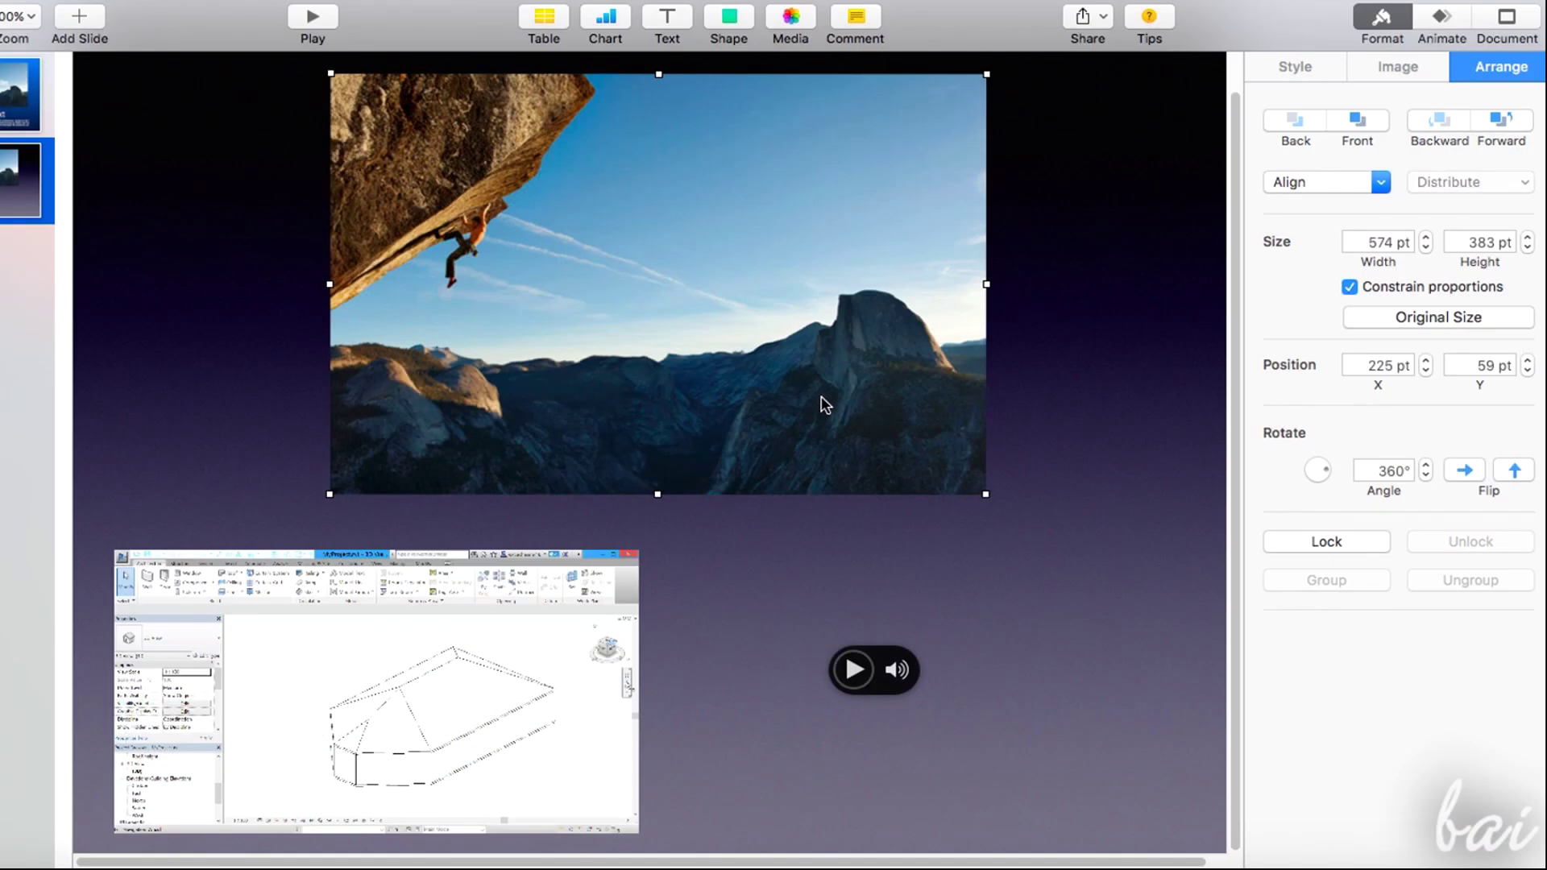
Move the photo down to Y 67 pt and apply a scaled-down soft Picture Frame border
drag(825, 404, 823, 407)
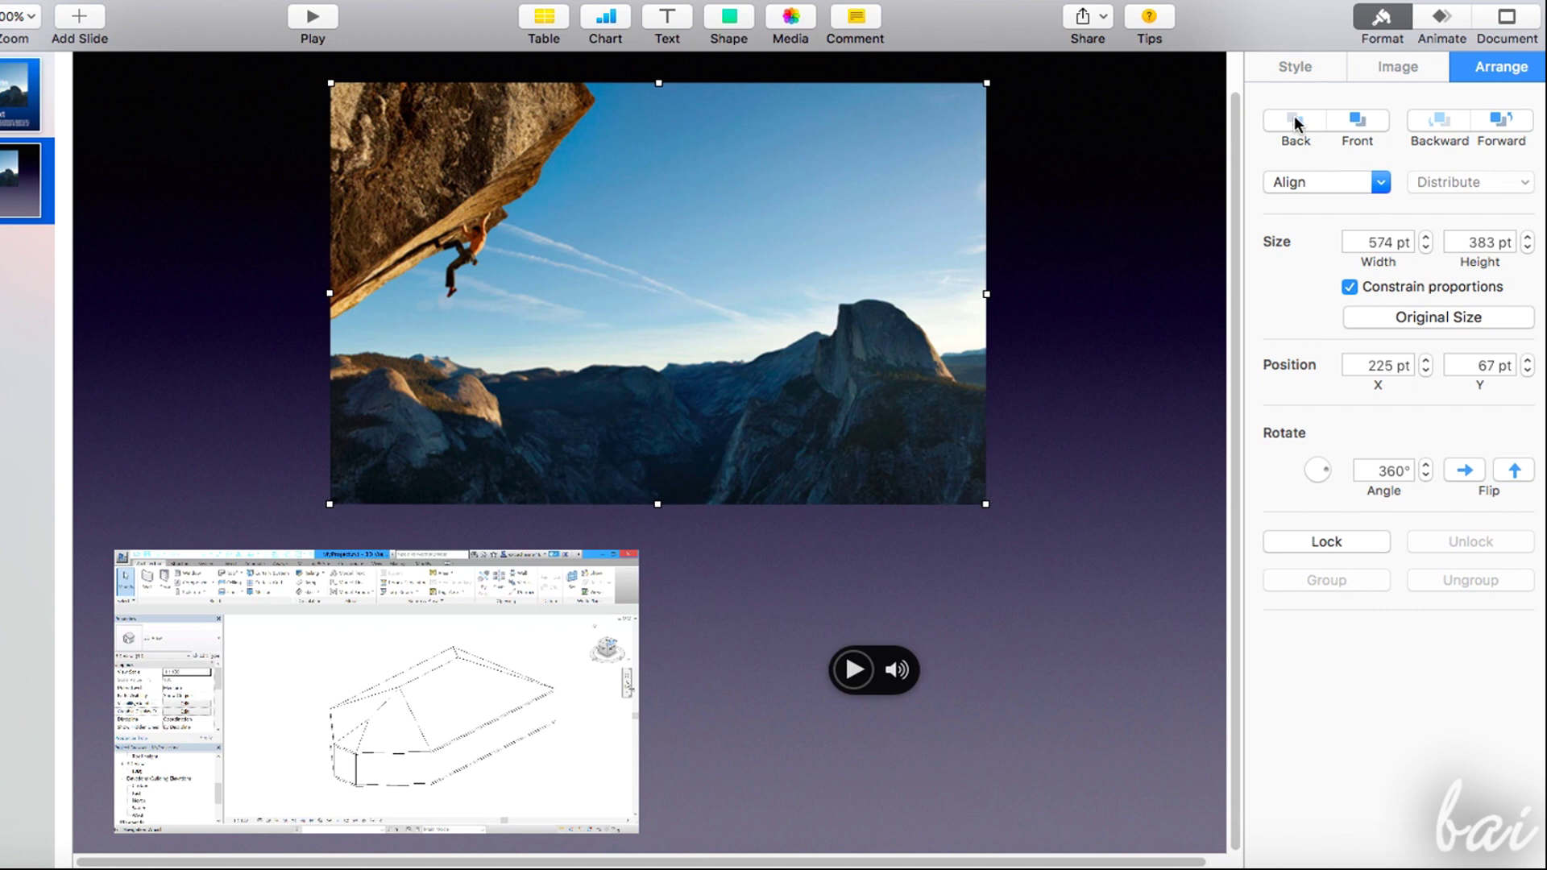
click(1302, 69)
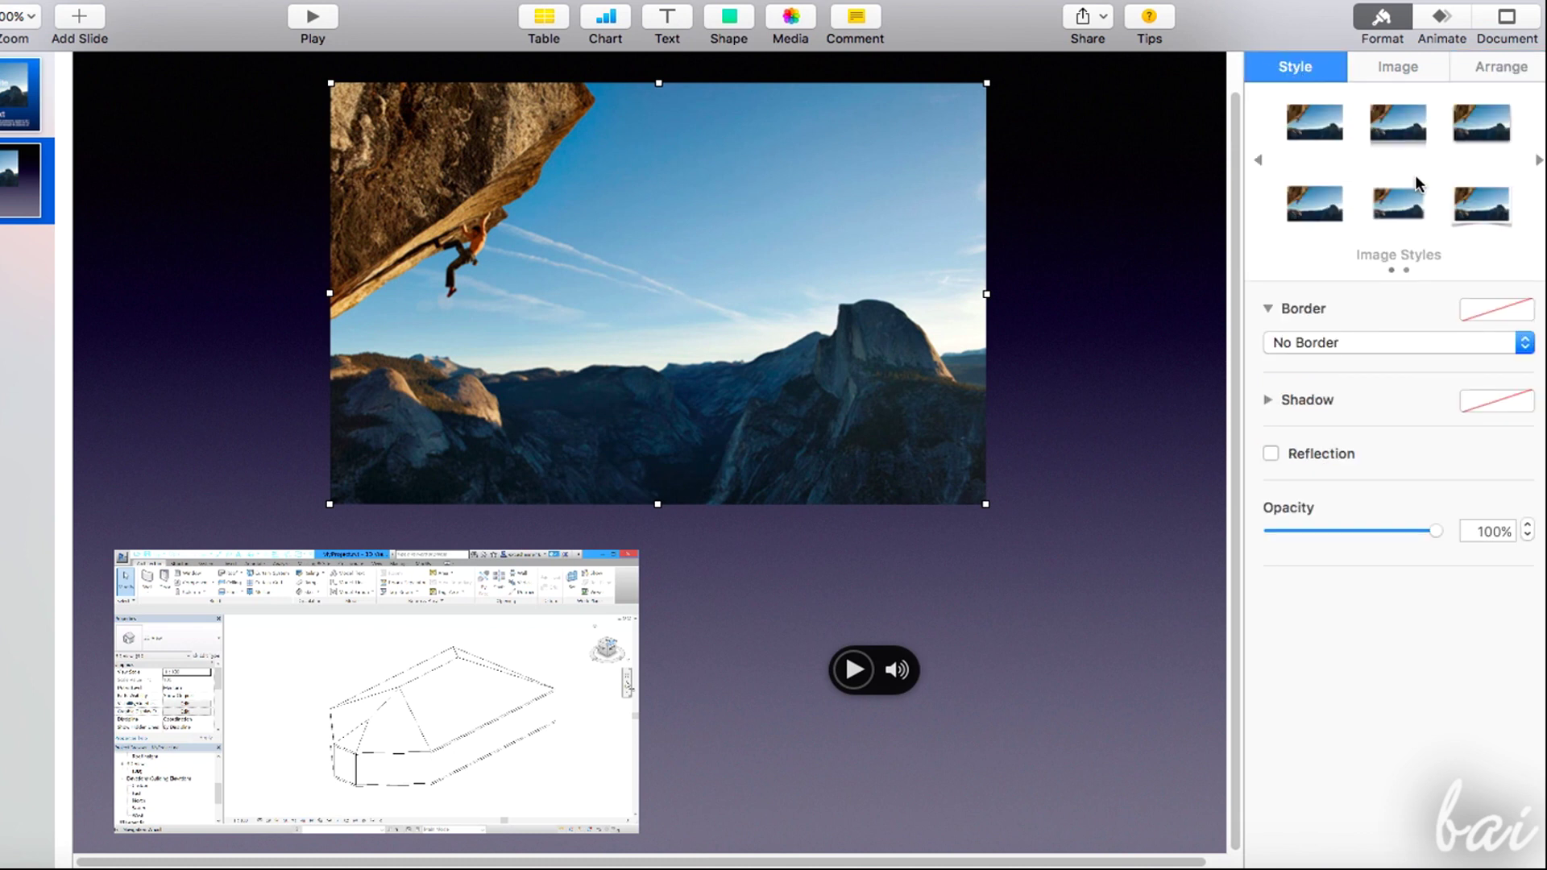
click(1299, 342)
click(1303, 342)
click(1495, 309)
click(1334, 442)
drag(1418, 395, 1383, 396)
Nudge the photo's X position, ending at 222 pt
click(1501, 66)
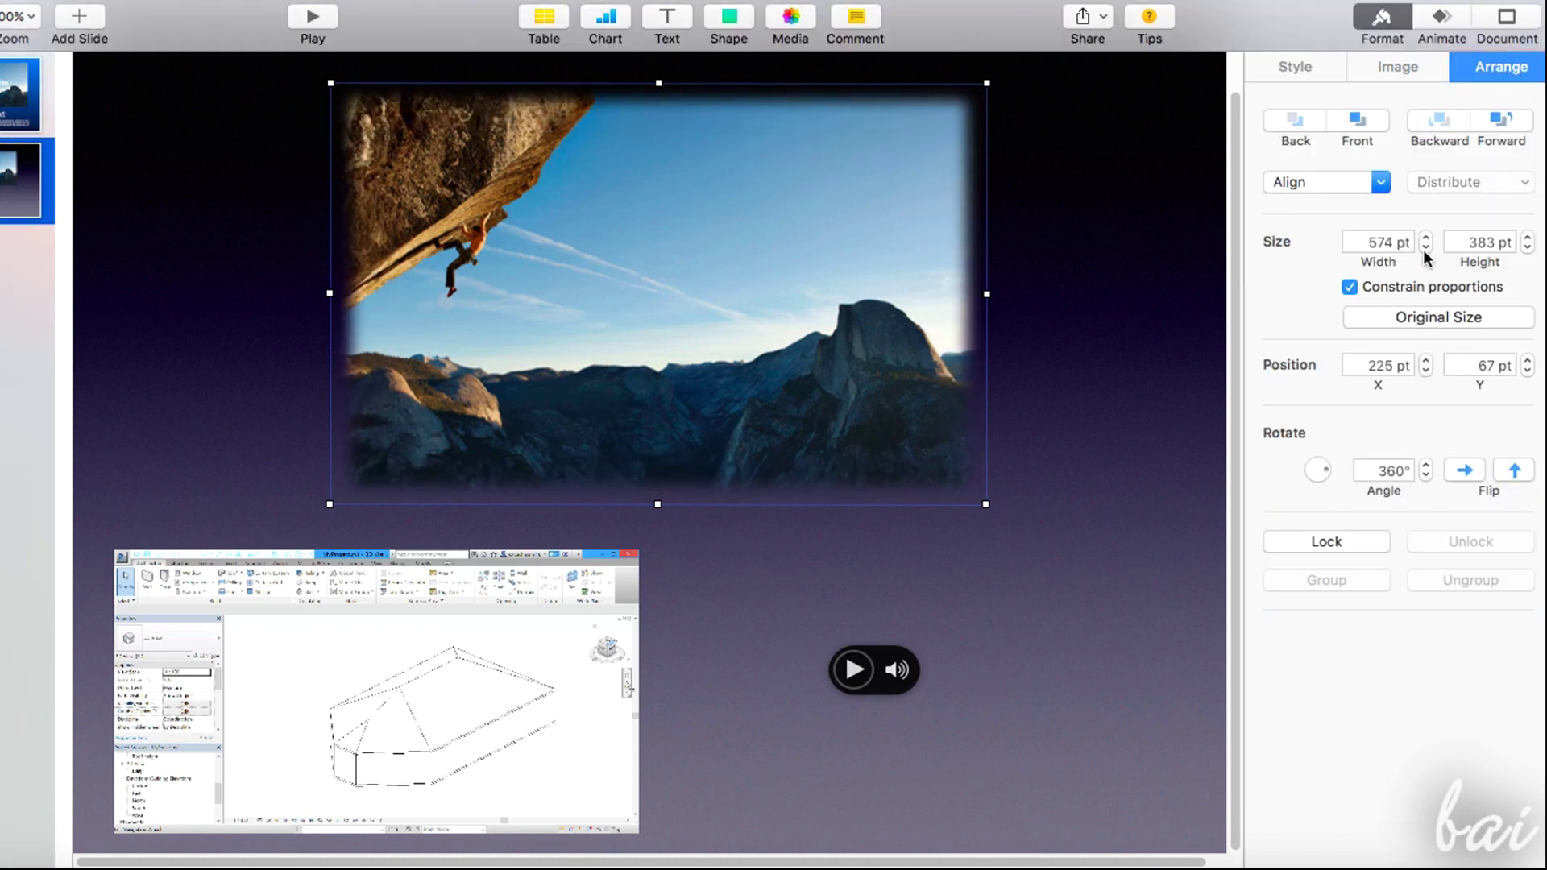
click(1425, 361)
click(1425, 370)
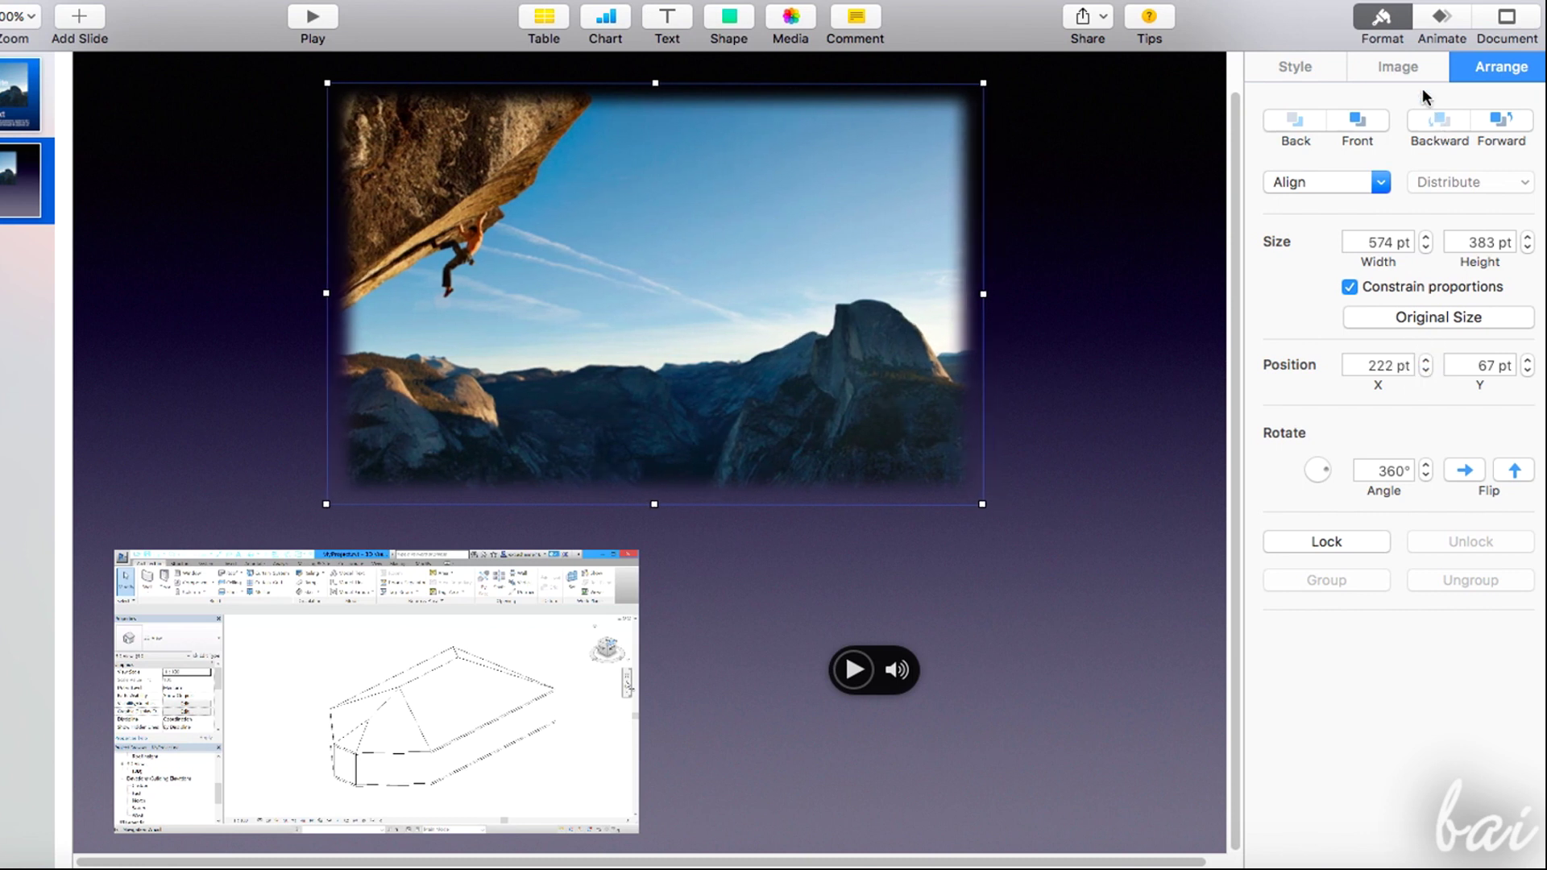
click(1402, 66)
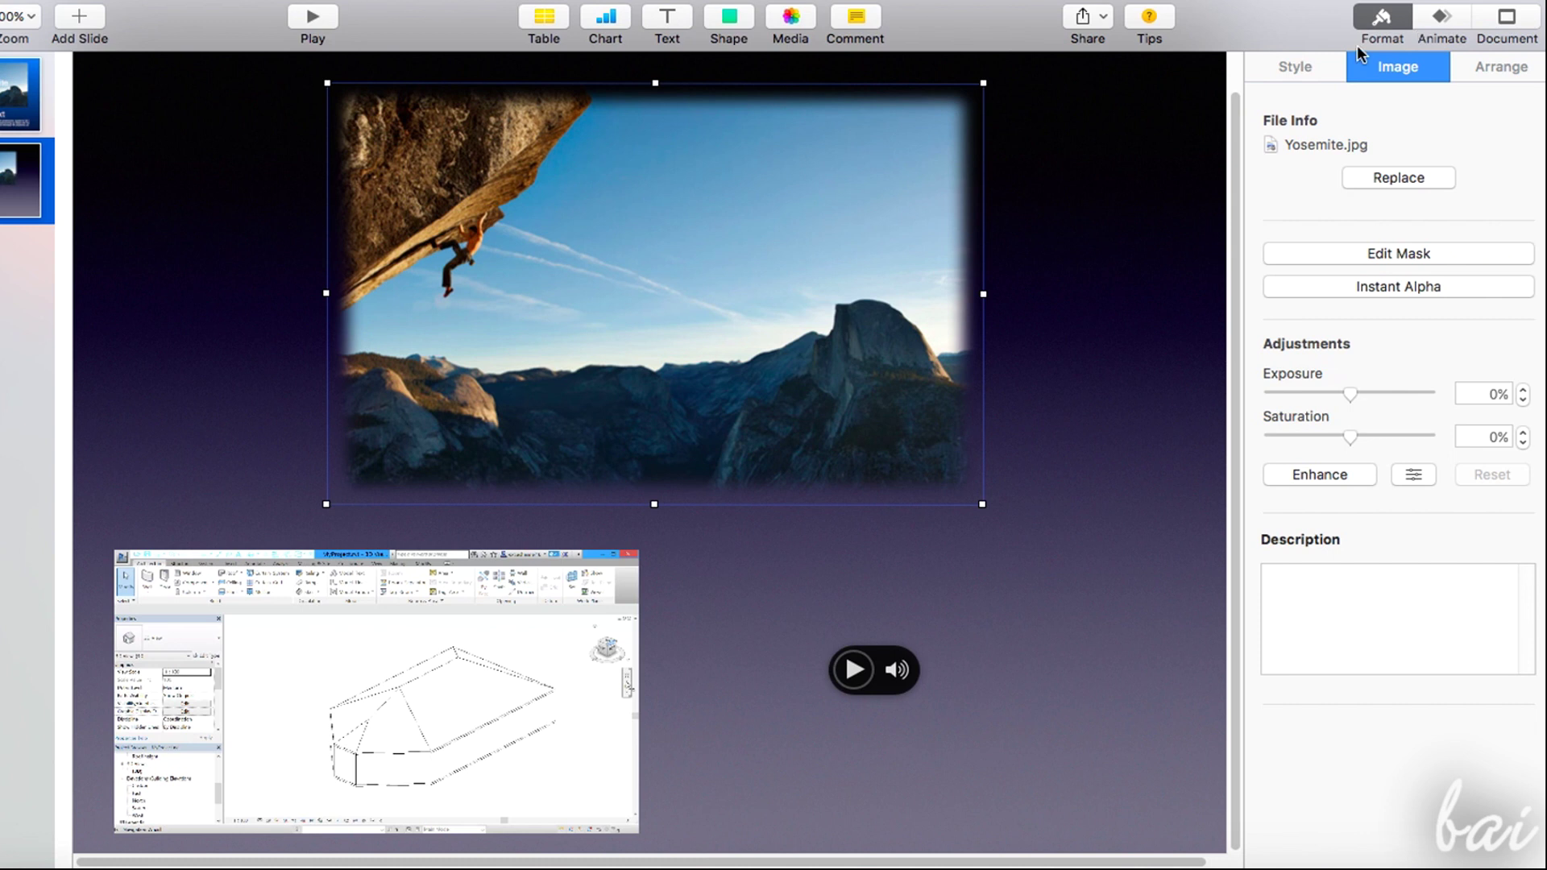
Leave the photo unreplaced and its mask unchanged, and raise its exposure to 33%
click(1402, 179)
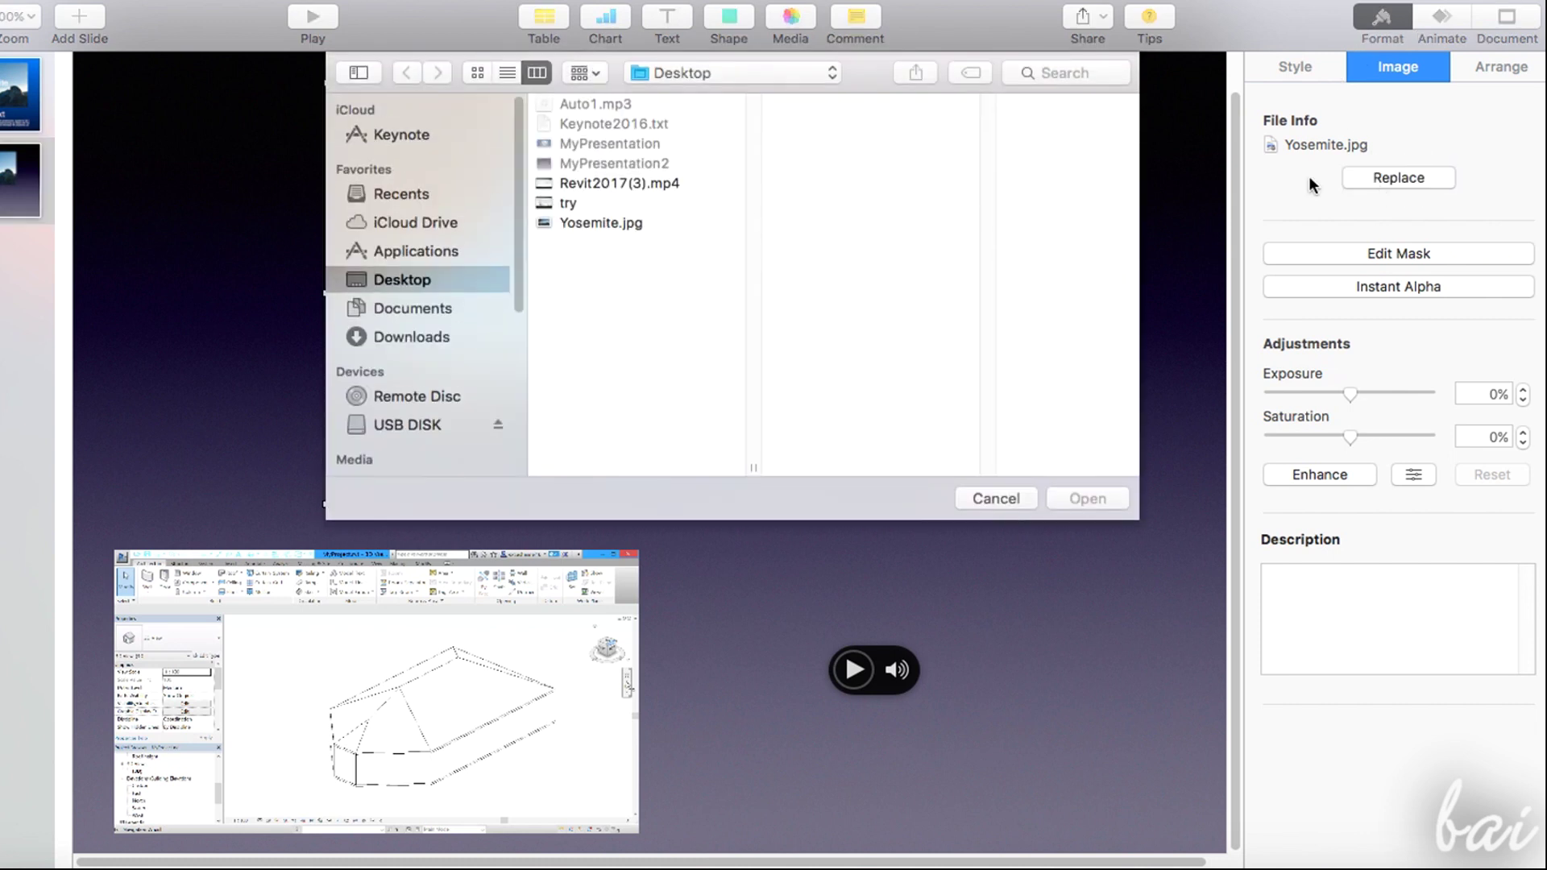
click(1088, 498)
click(1404, 256)
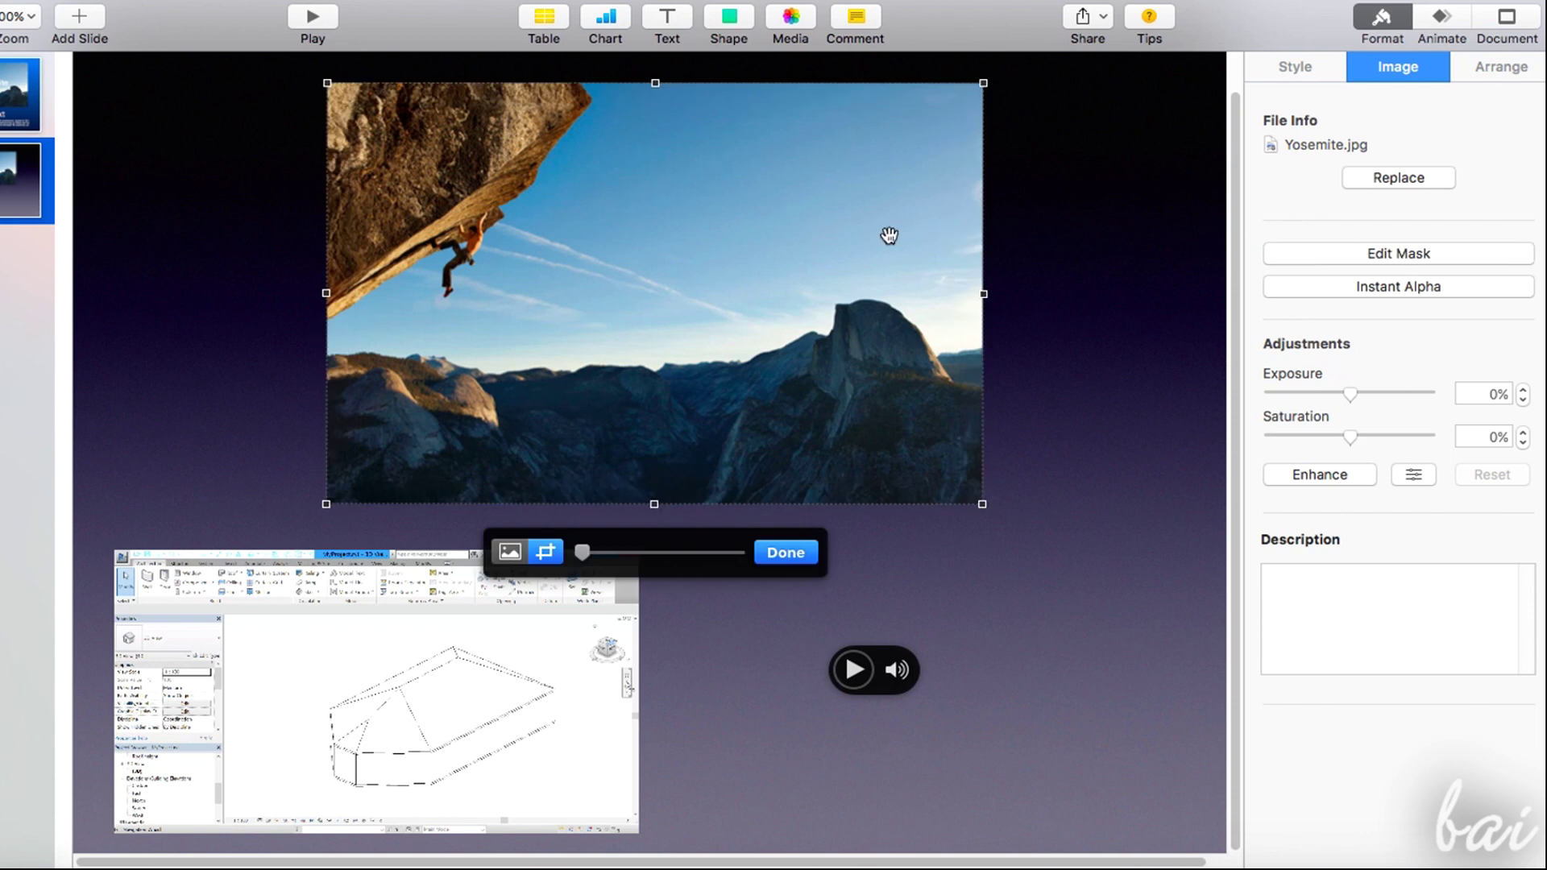
double_click(901, 287)
drag(1352, 394, 1356, 450)
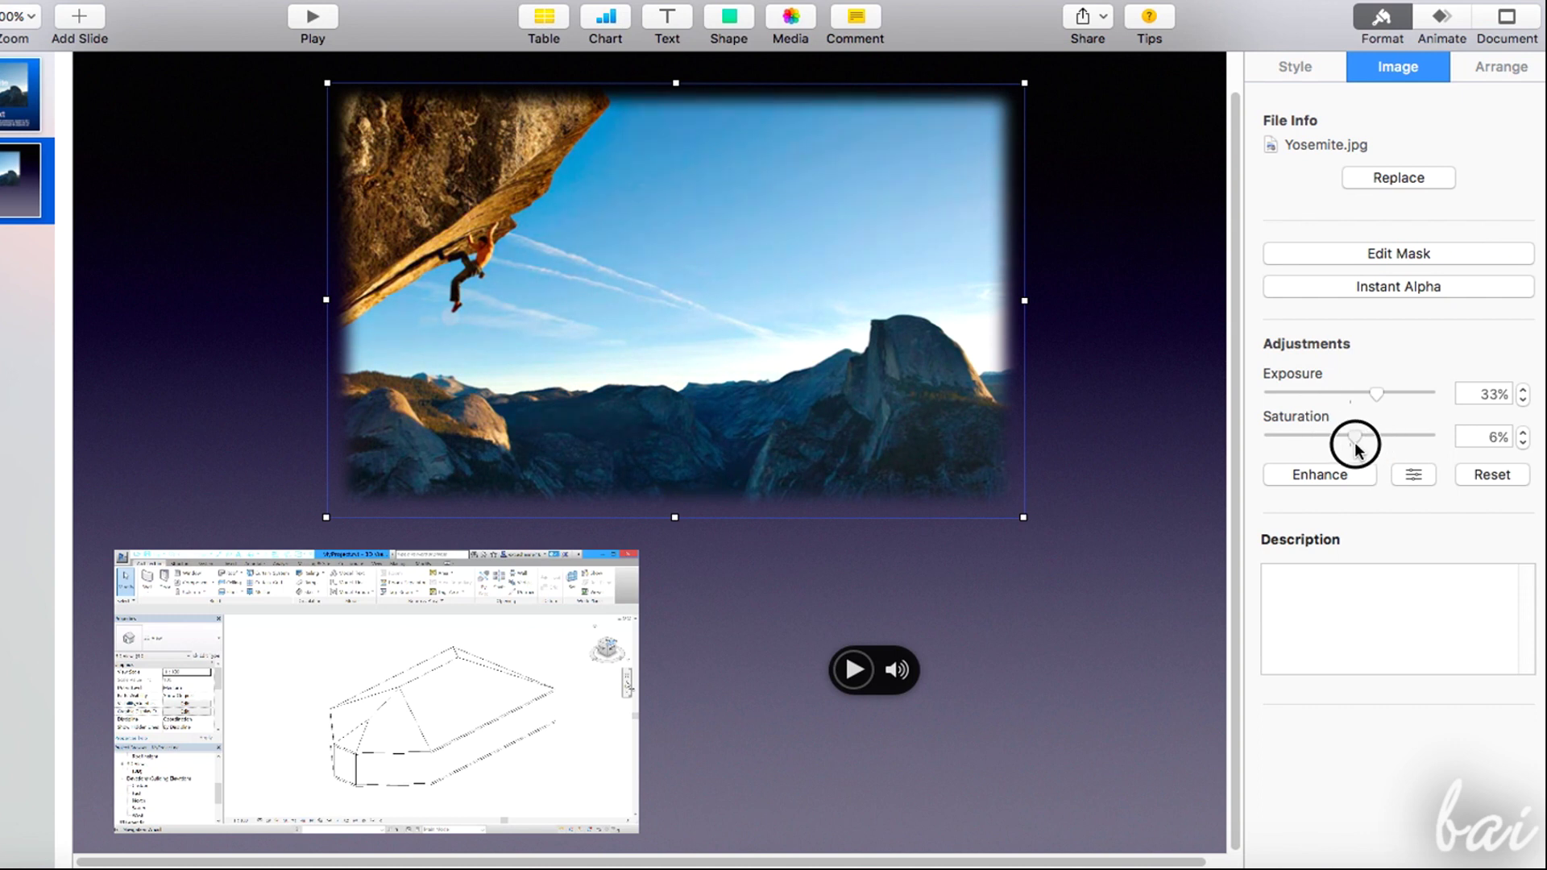
In Adjust Image, set saturation -14%, tweak contrast, highlights 20% and shadows 77%
click(1412, 476)
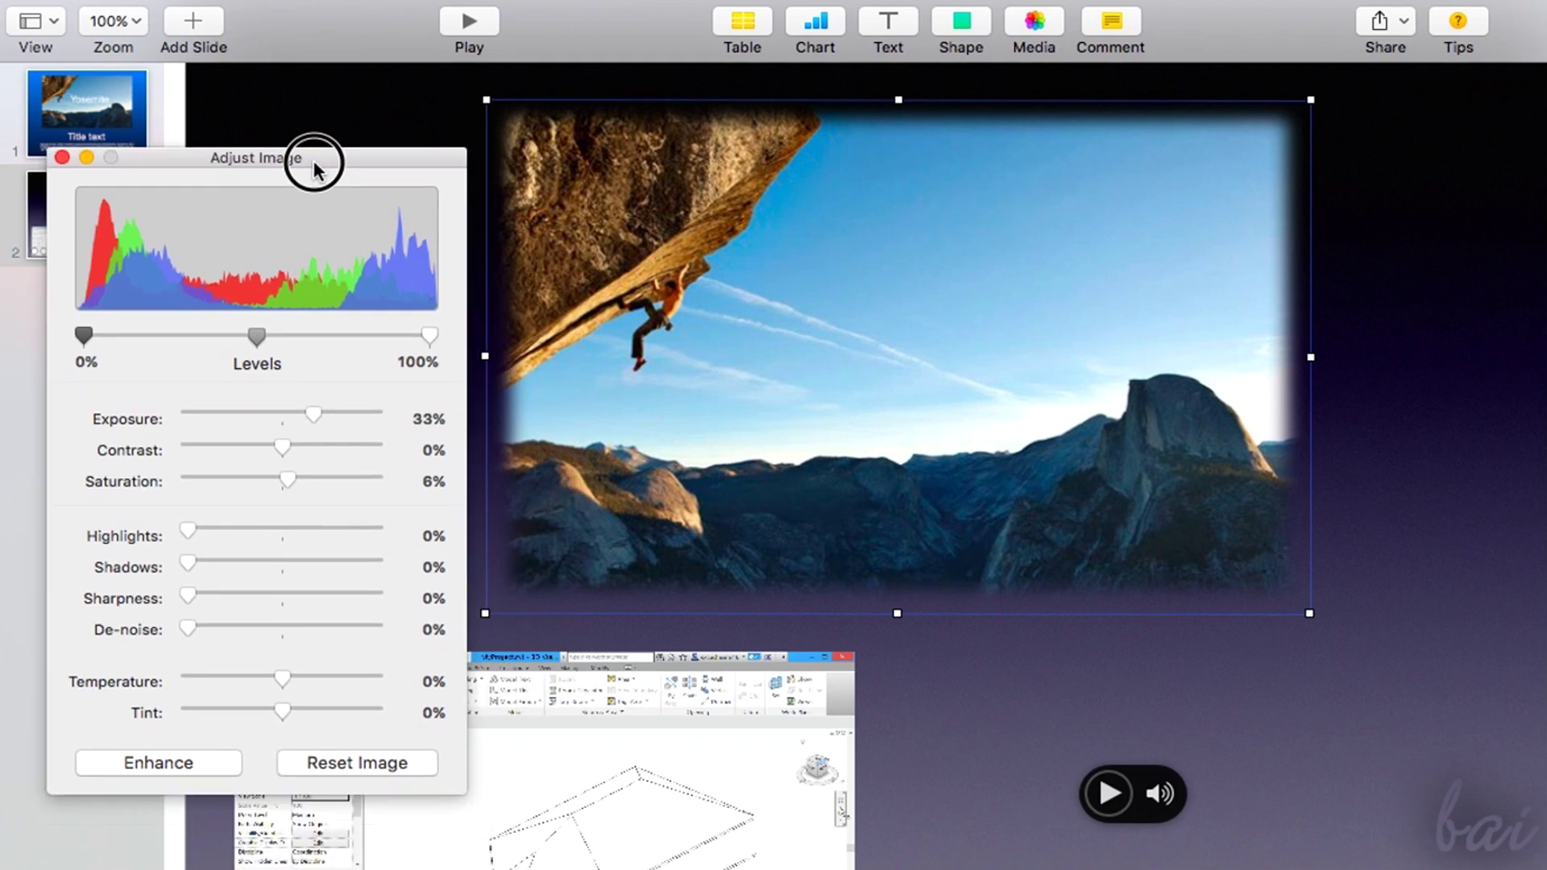
drag(312, 161, 277, 152)
mouse_move(253, 473)
mouse_down()
mouse_move(232, 459)
mouse_move(233, 472)
mouse_up()
drag(246, 441, 246, 441)
drag(153, 522, 190, 524)
drag(153, 555, 300, 568)
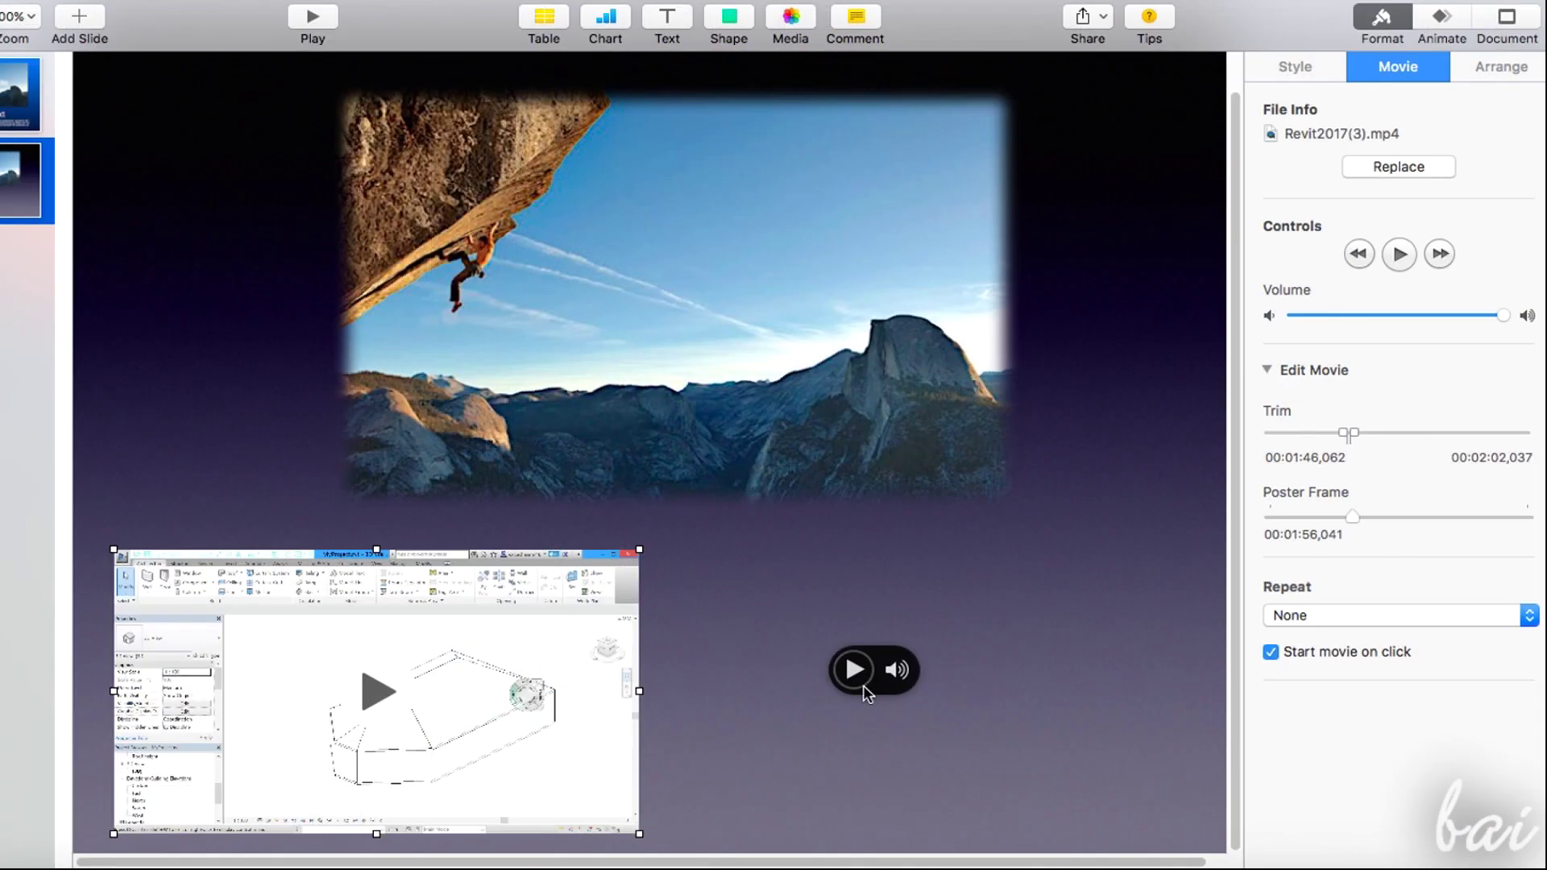
click(1132, 794)
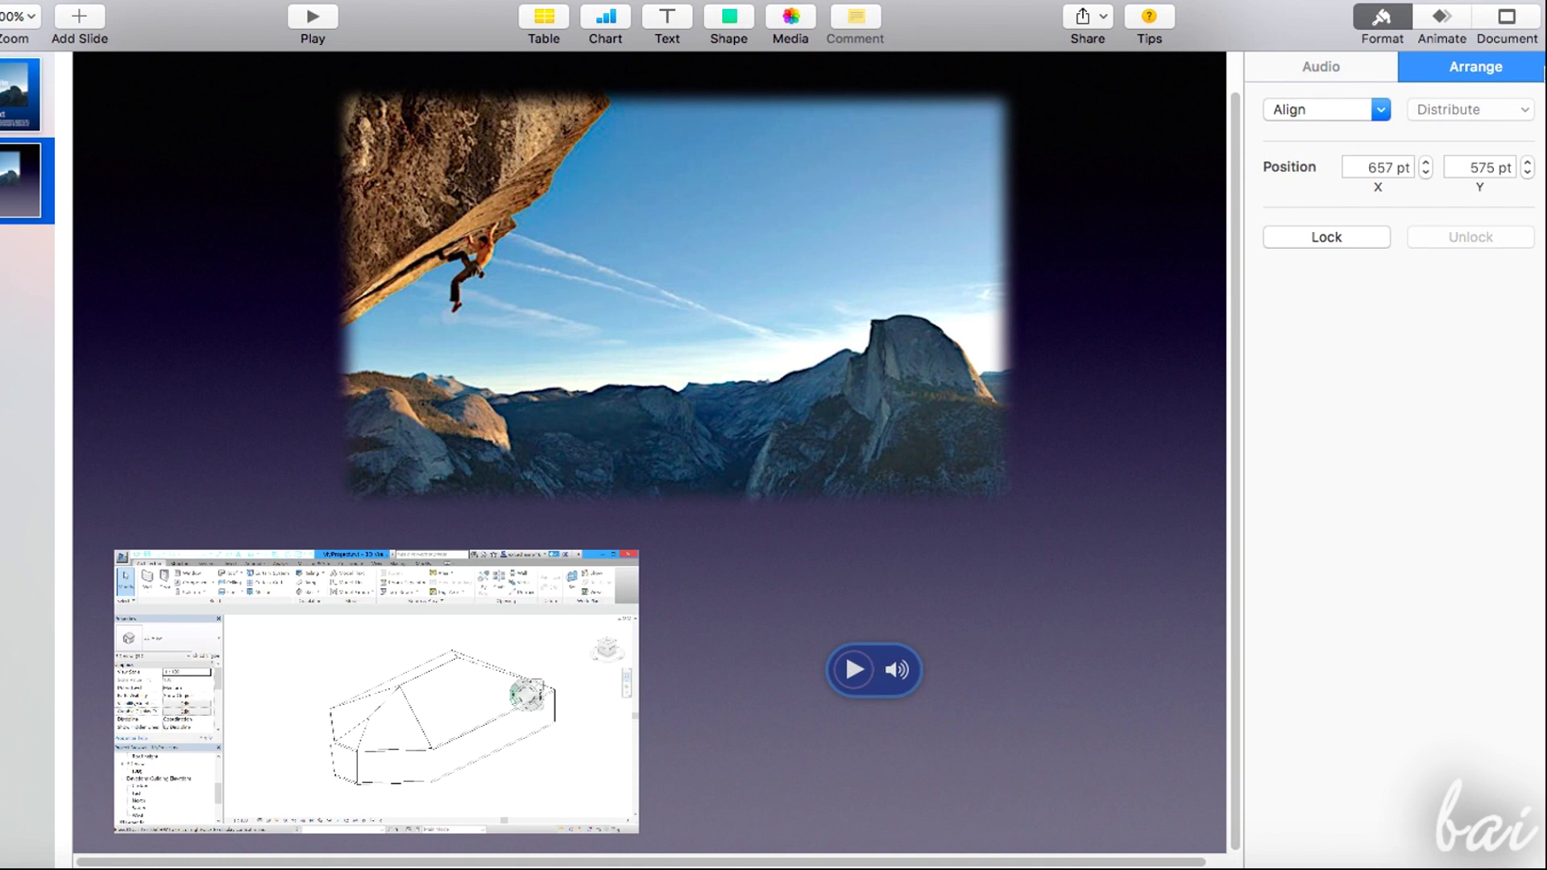
click(1345, 67)
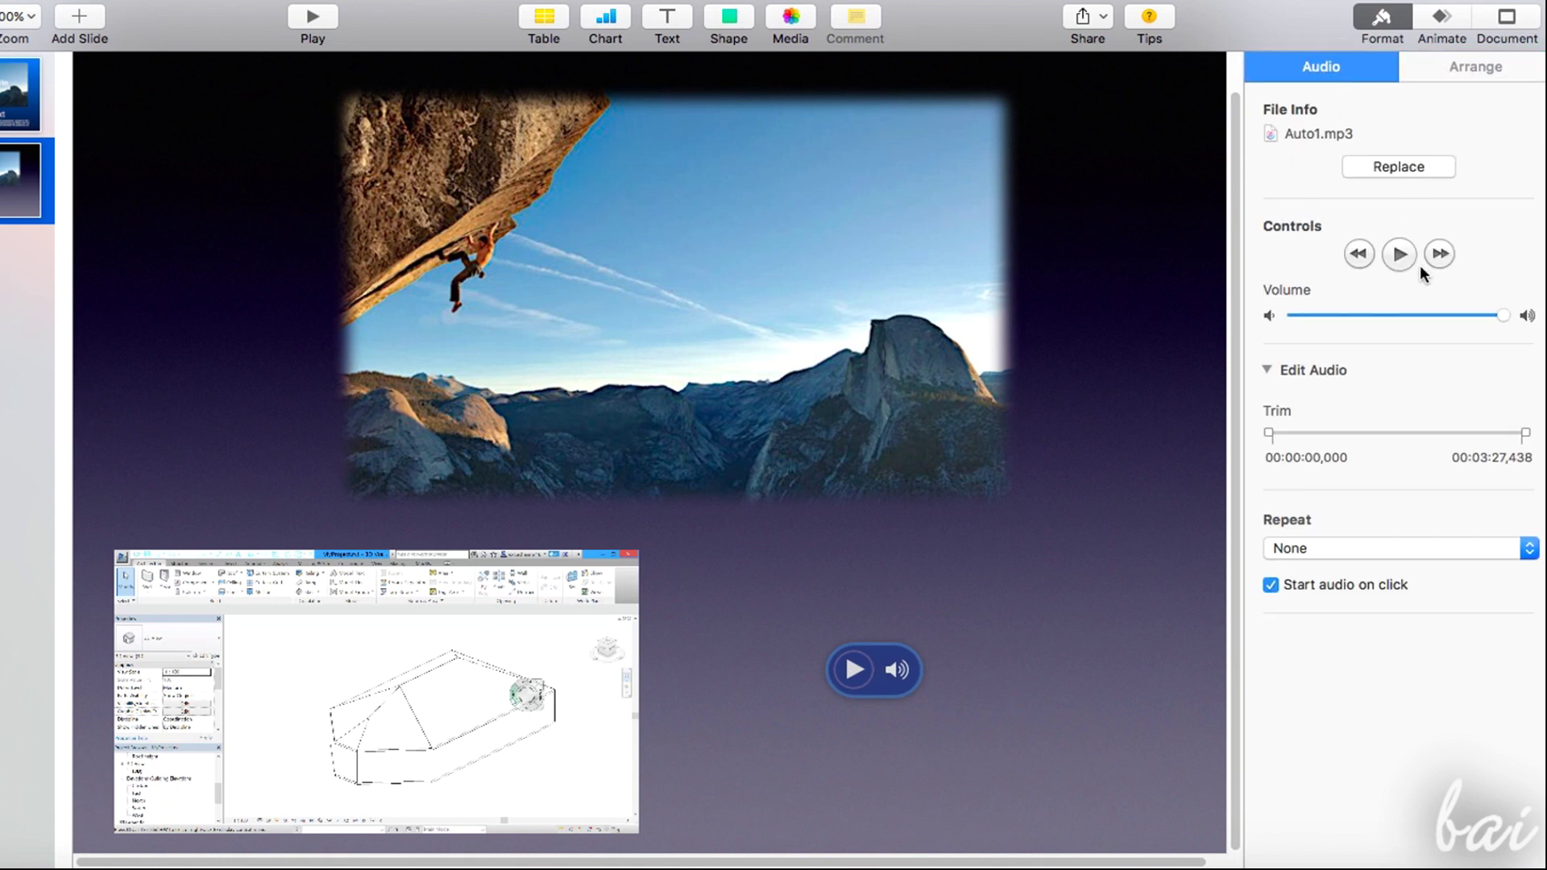
mouse_move(1504, 315)
mouse_down()
mouse_move(1444, 311)
mouse_move(1437, 328)
mouse_move(1492, 315)
mouse_up()
mouse_move(1271, 438)
mouse_down()
mouse_move(1406, 439)
mouse_move(1254, 432)
mouse_up()
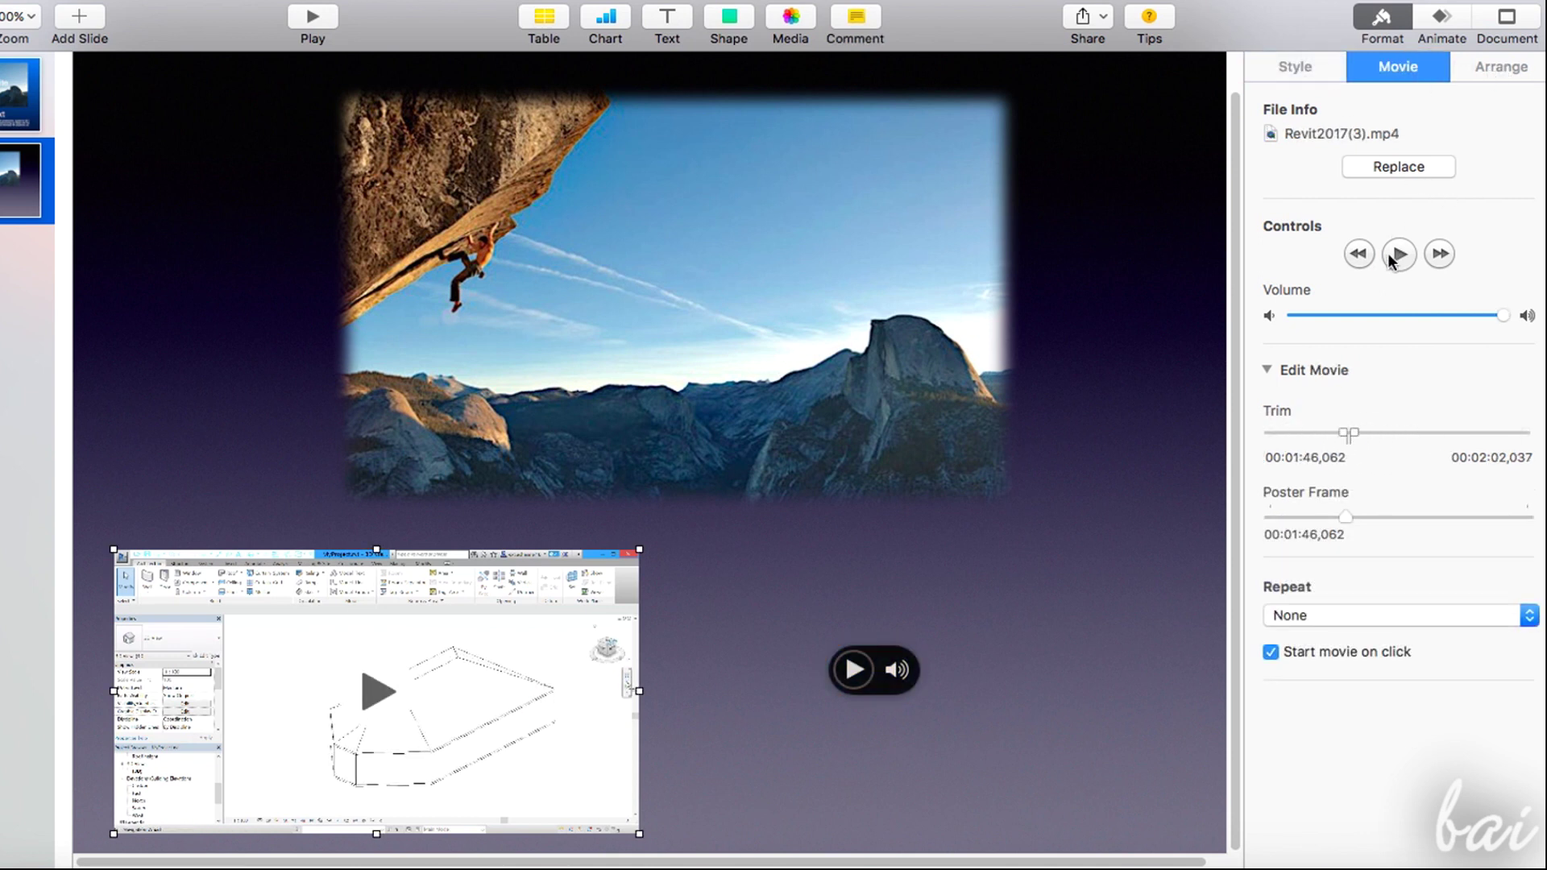
mouse_move(1508, 316)
mouse_down()
mouse_move(1381, 321)
mouse_move(1527, 323)
mouse_up()
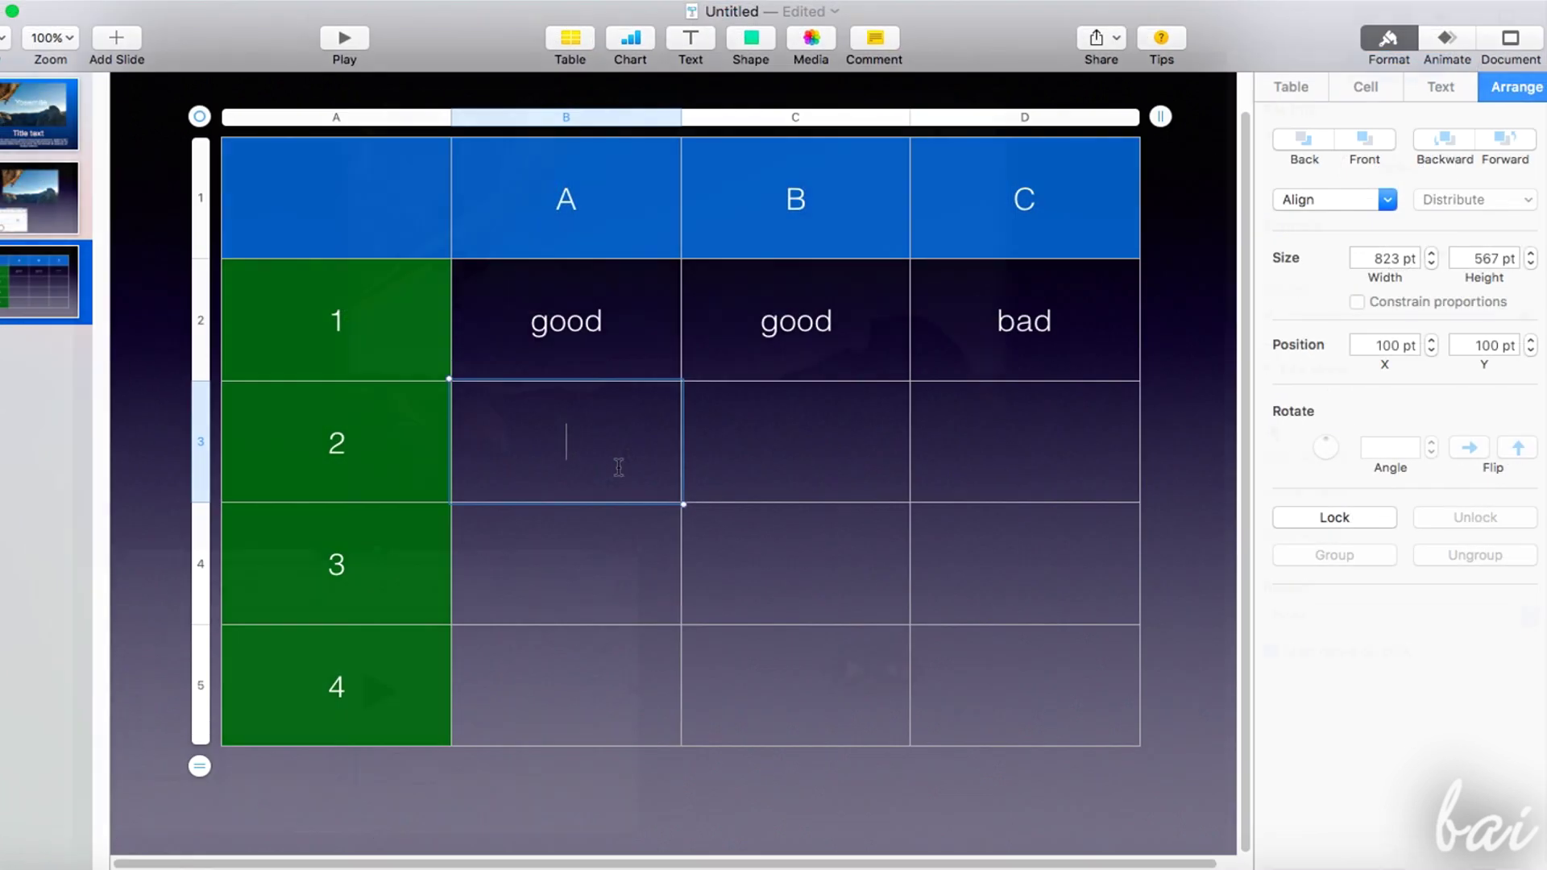
Fill table cells with 'bad', 'bad' and 'go'
text(bad)
click(766, 419)
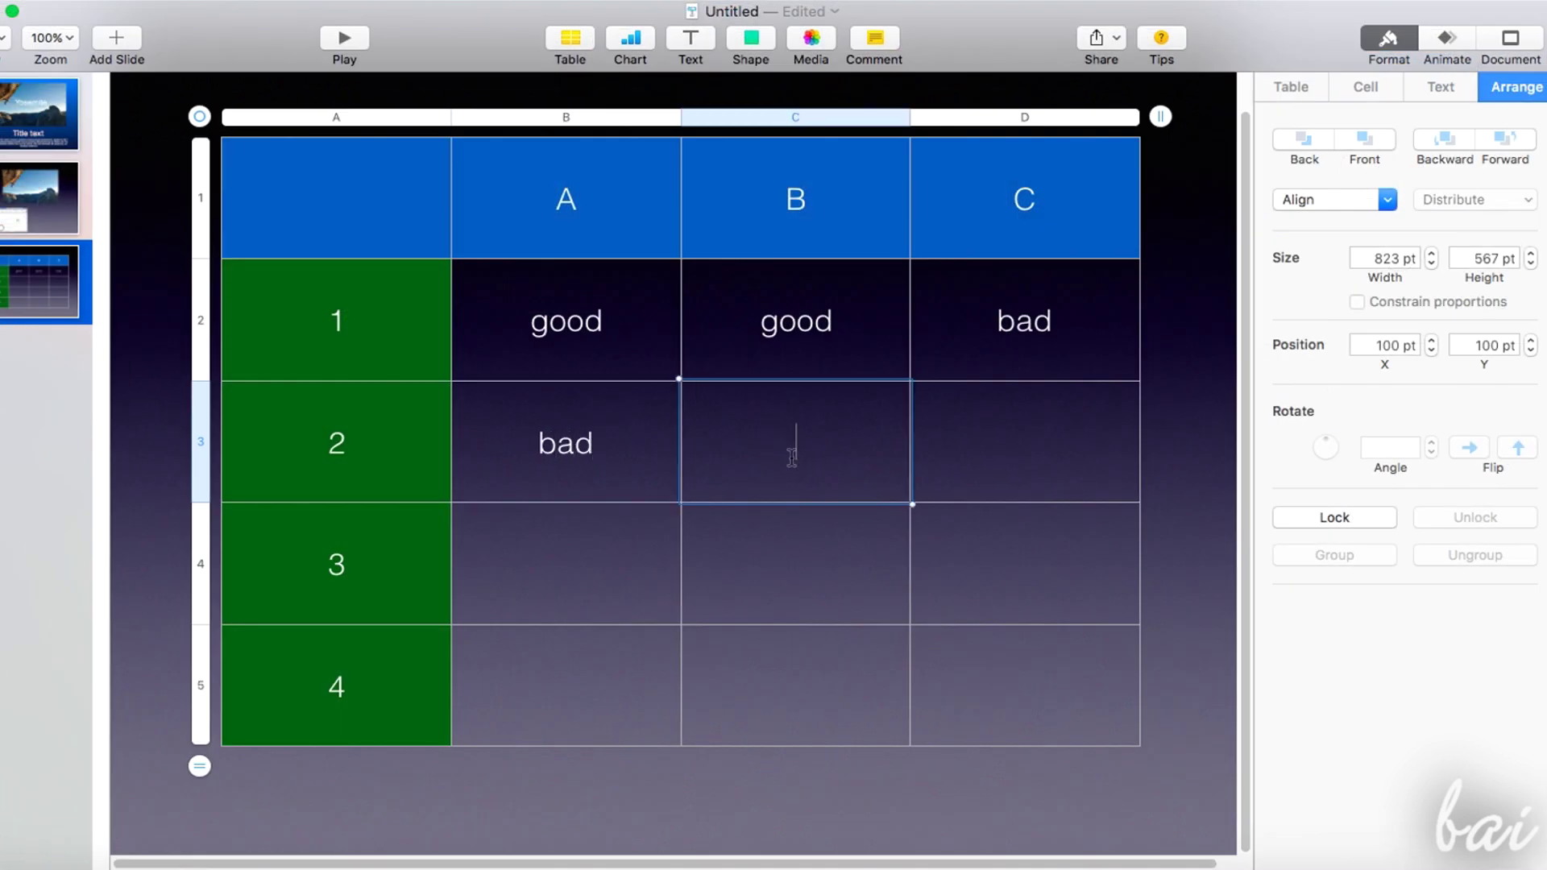
text(bd)
key(BackSpace)
text(ad)
click(1081, 452)
text(go)
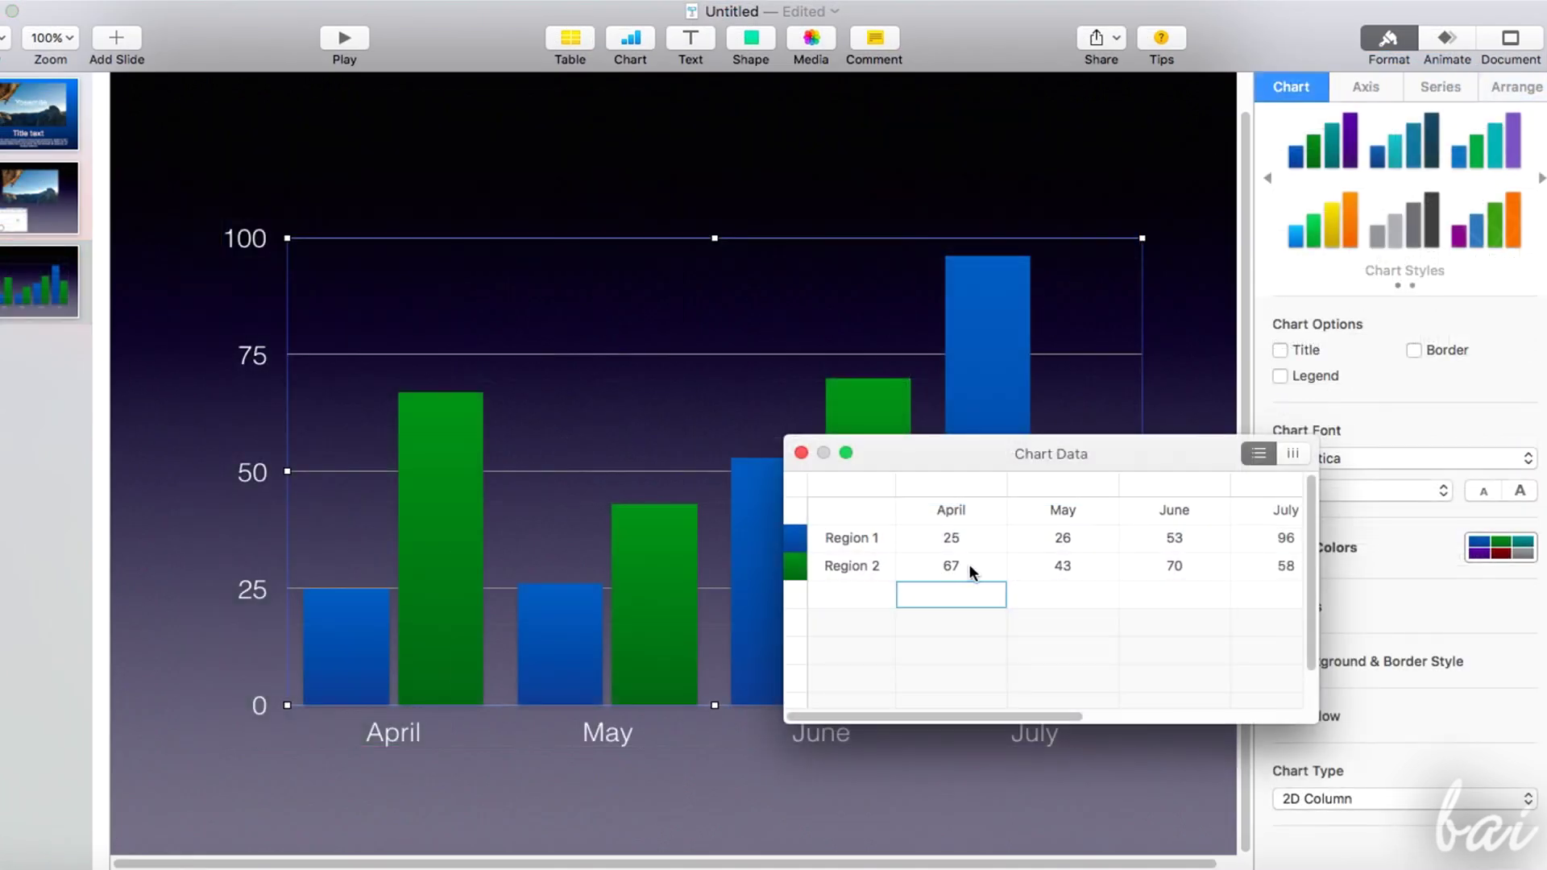
Change the chart's Region 1 May value to 140 and Region 2 May to 76
click(1065, 545)
double_click(1072, 541)
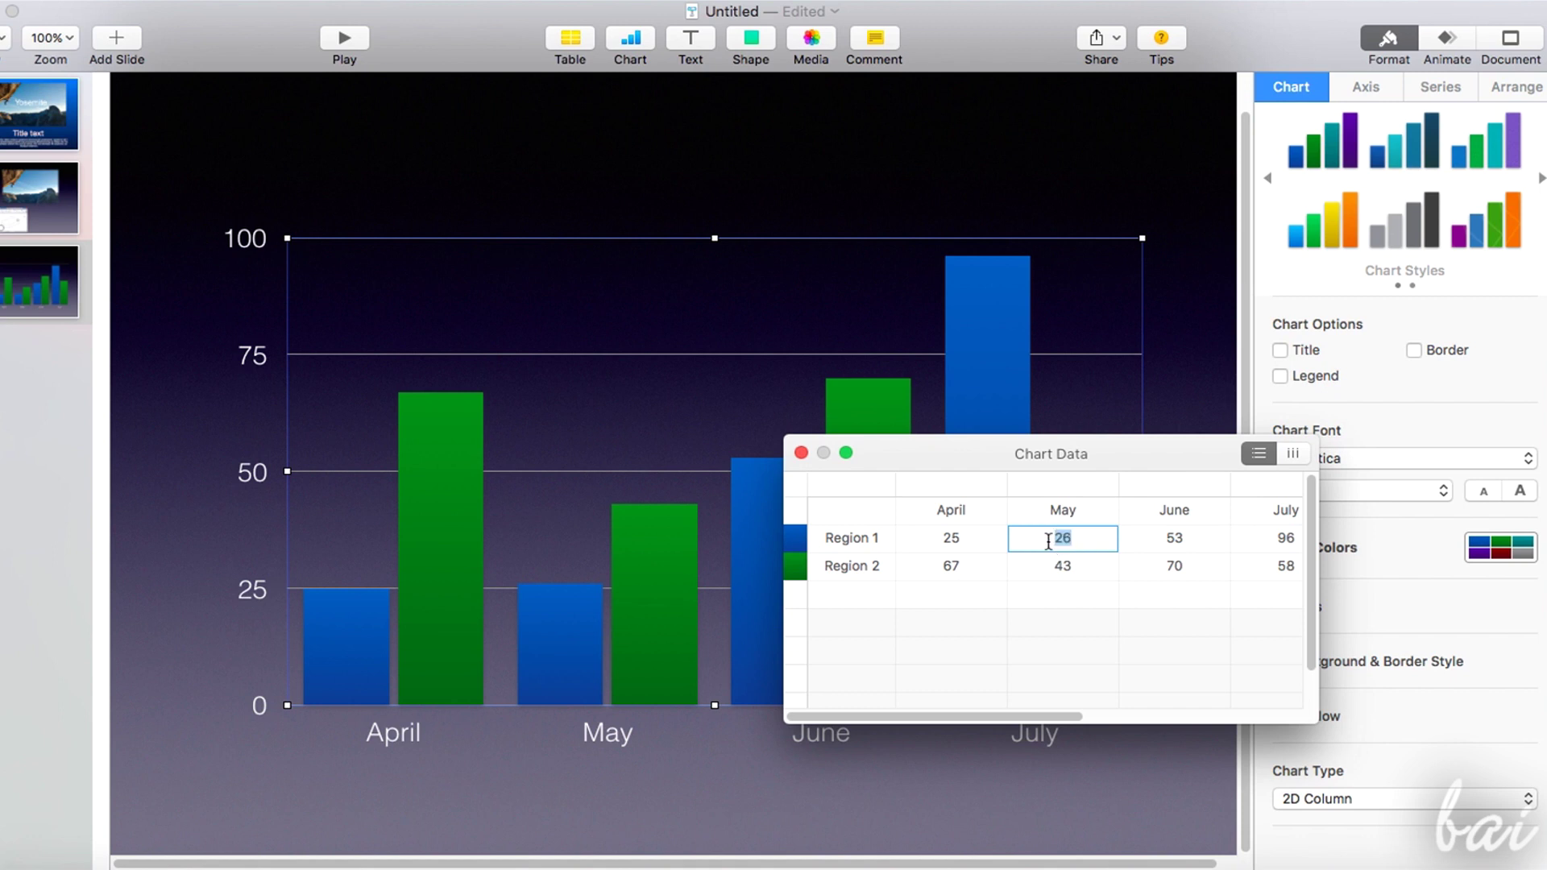
text(140)
key(Return)
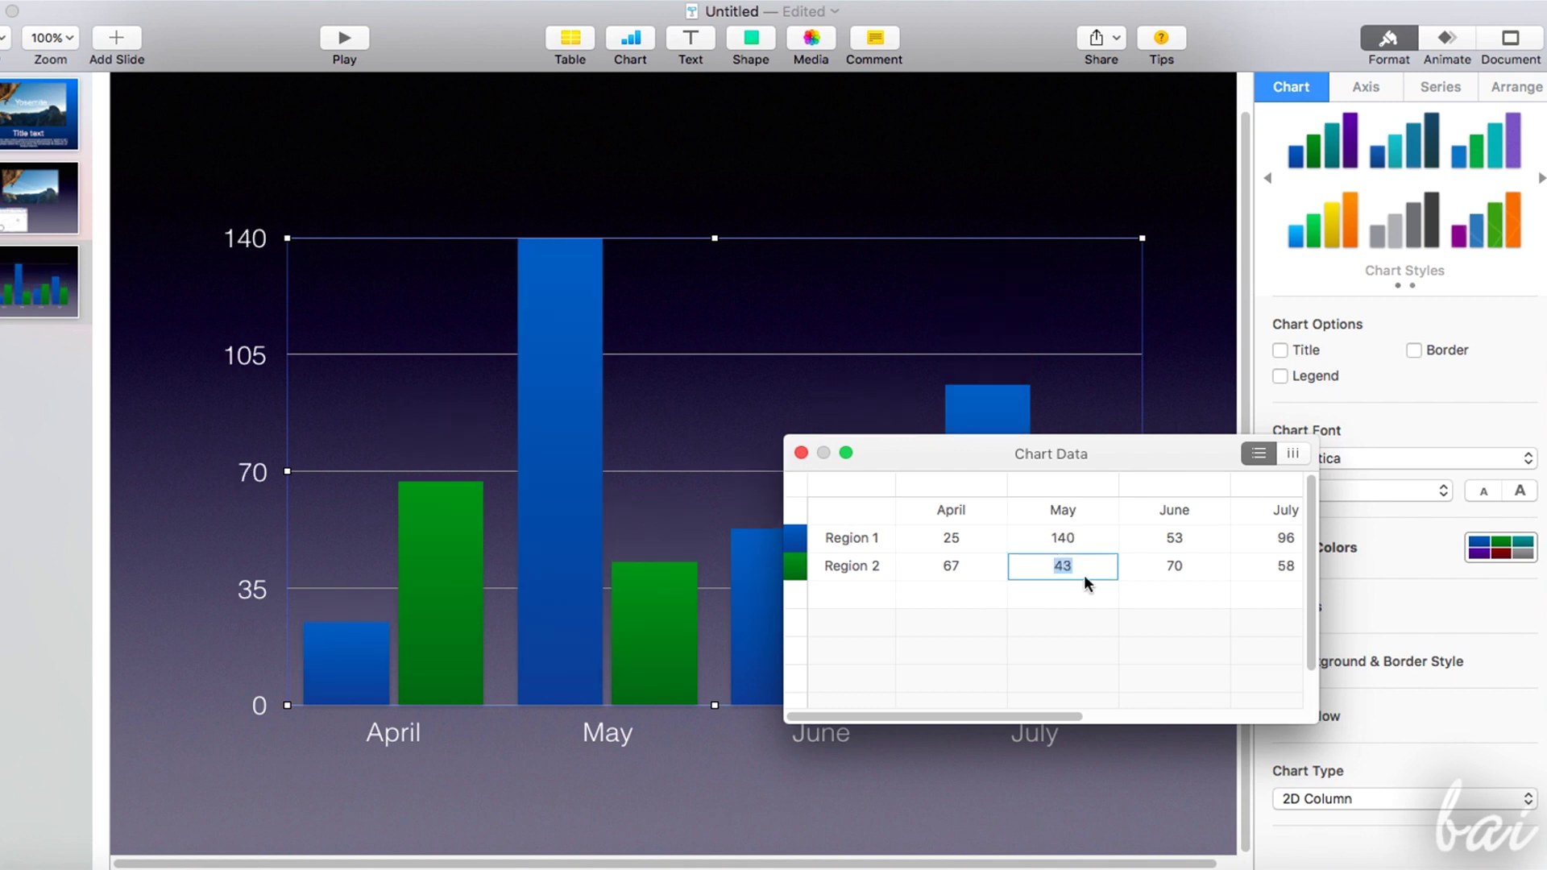
double_click(1052, 563)
text(76)
key(Return)
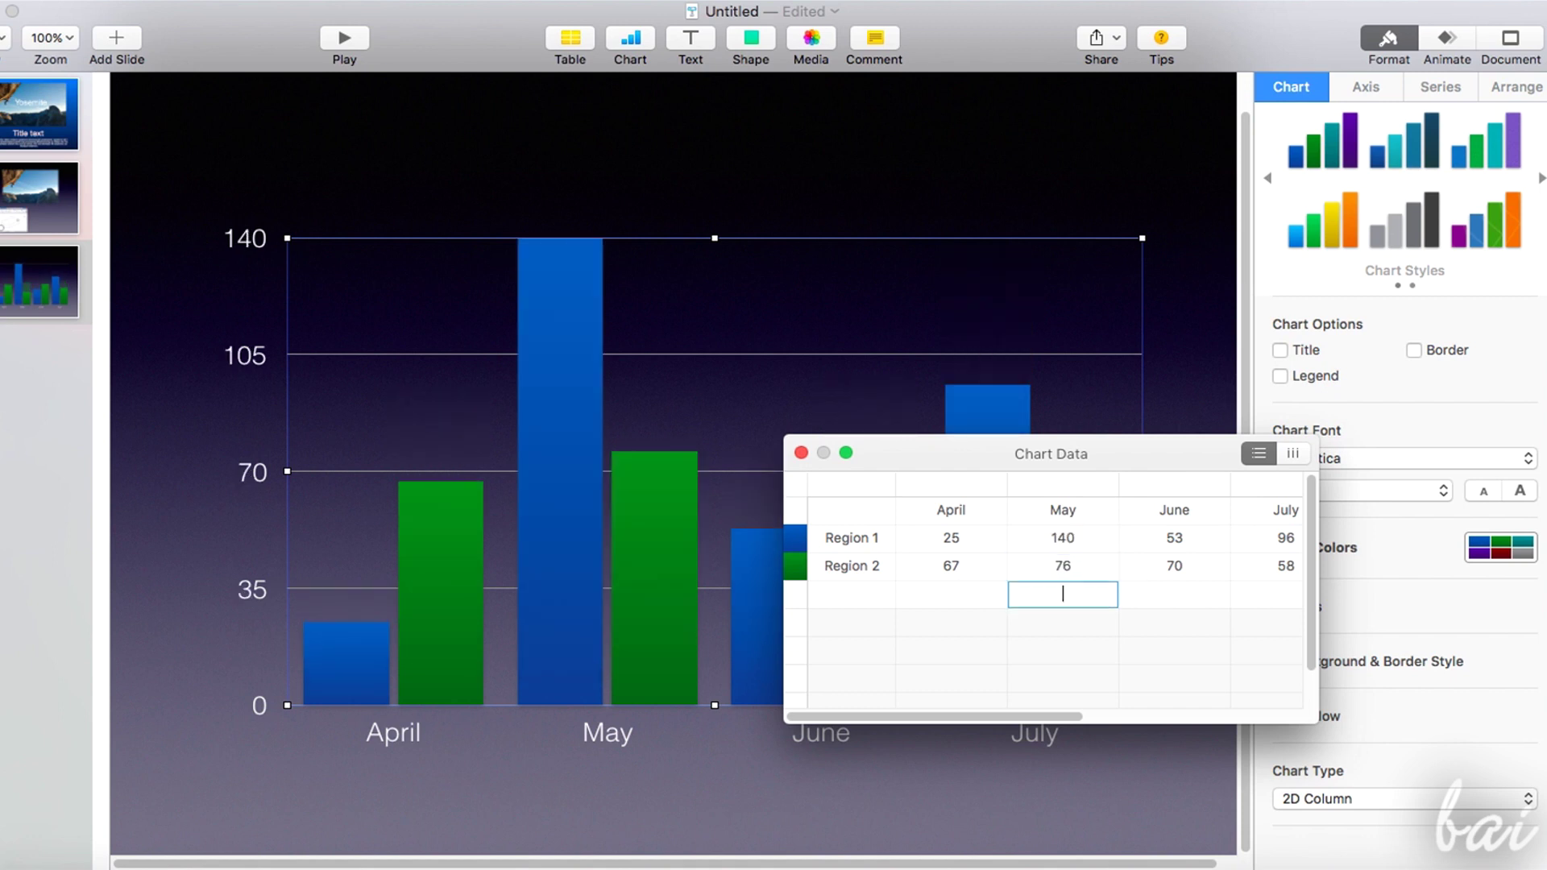
click(801, 452)
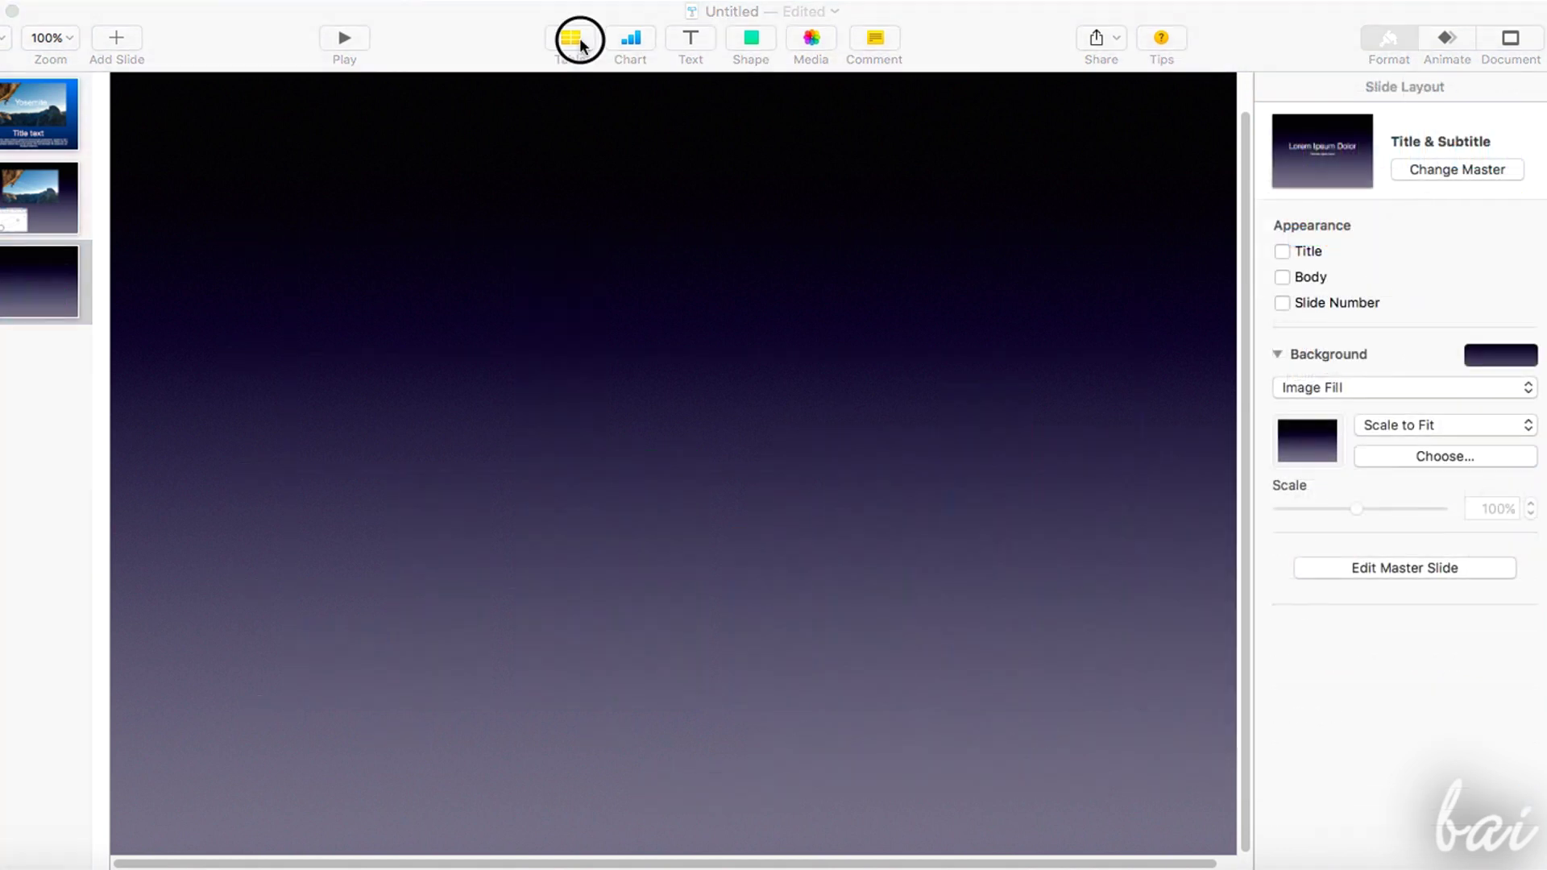
Insert a table in a chosen style from the table gallery
click(573, 38)
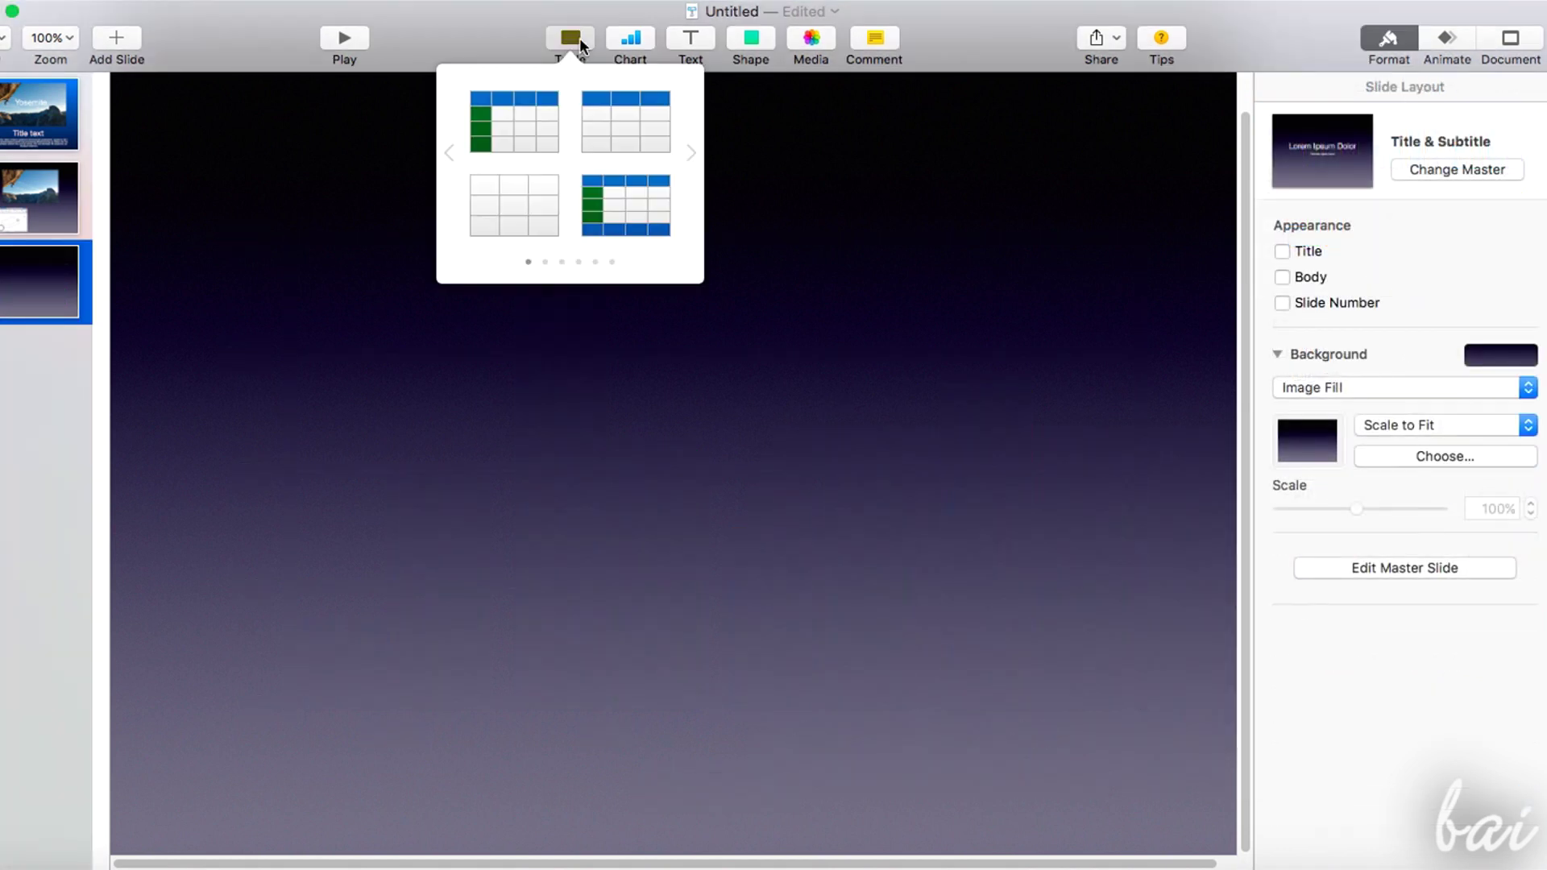
click(530, 123)
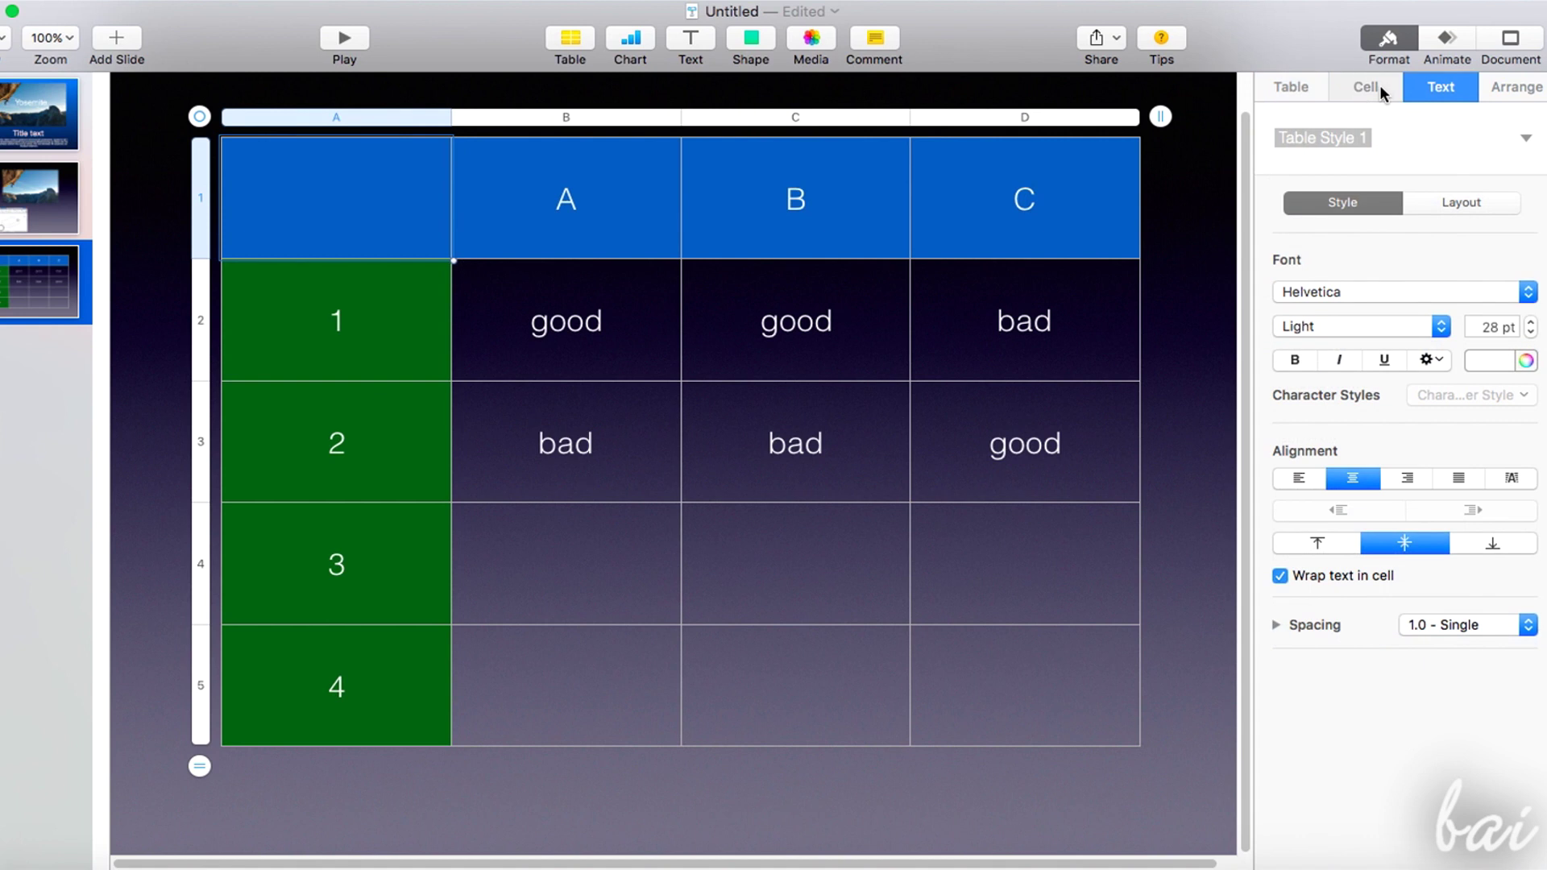
click(1383, 90)
click(1297, 86)
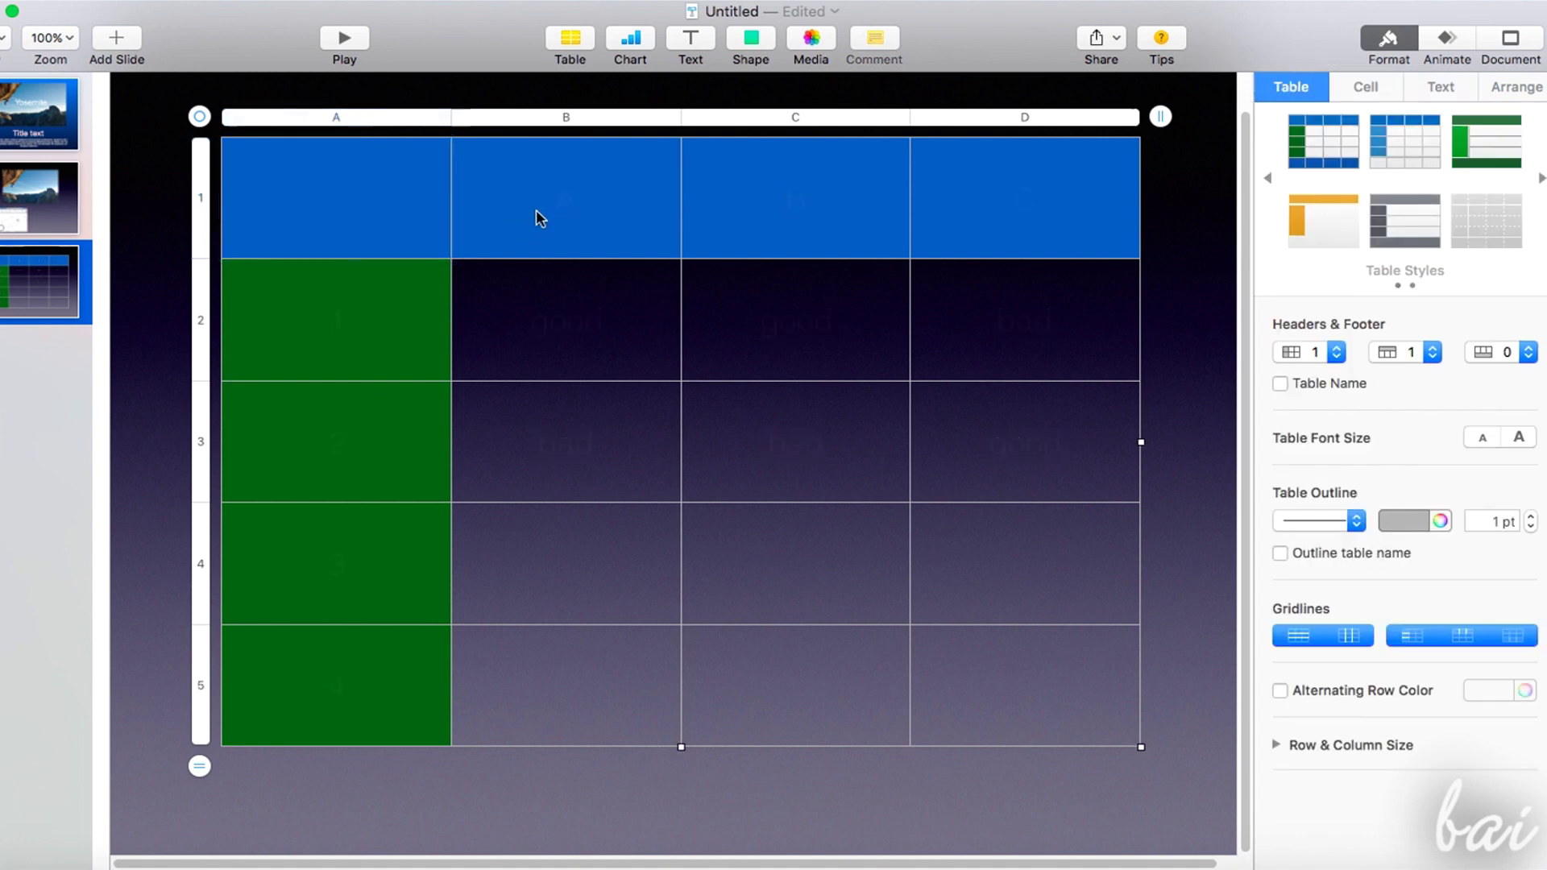
Label the header cells A, B, C and number cell A2 with 1
click(540, 210)
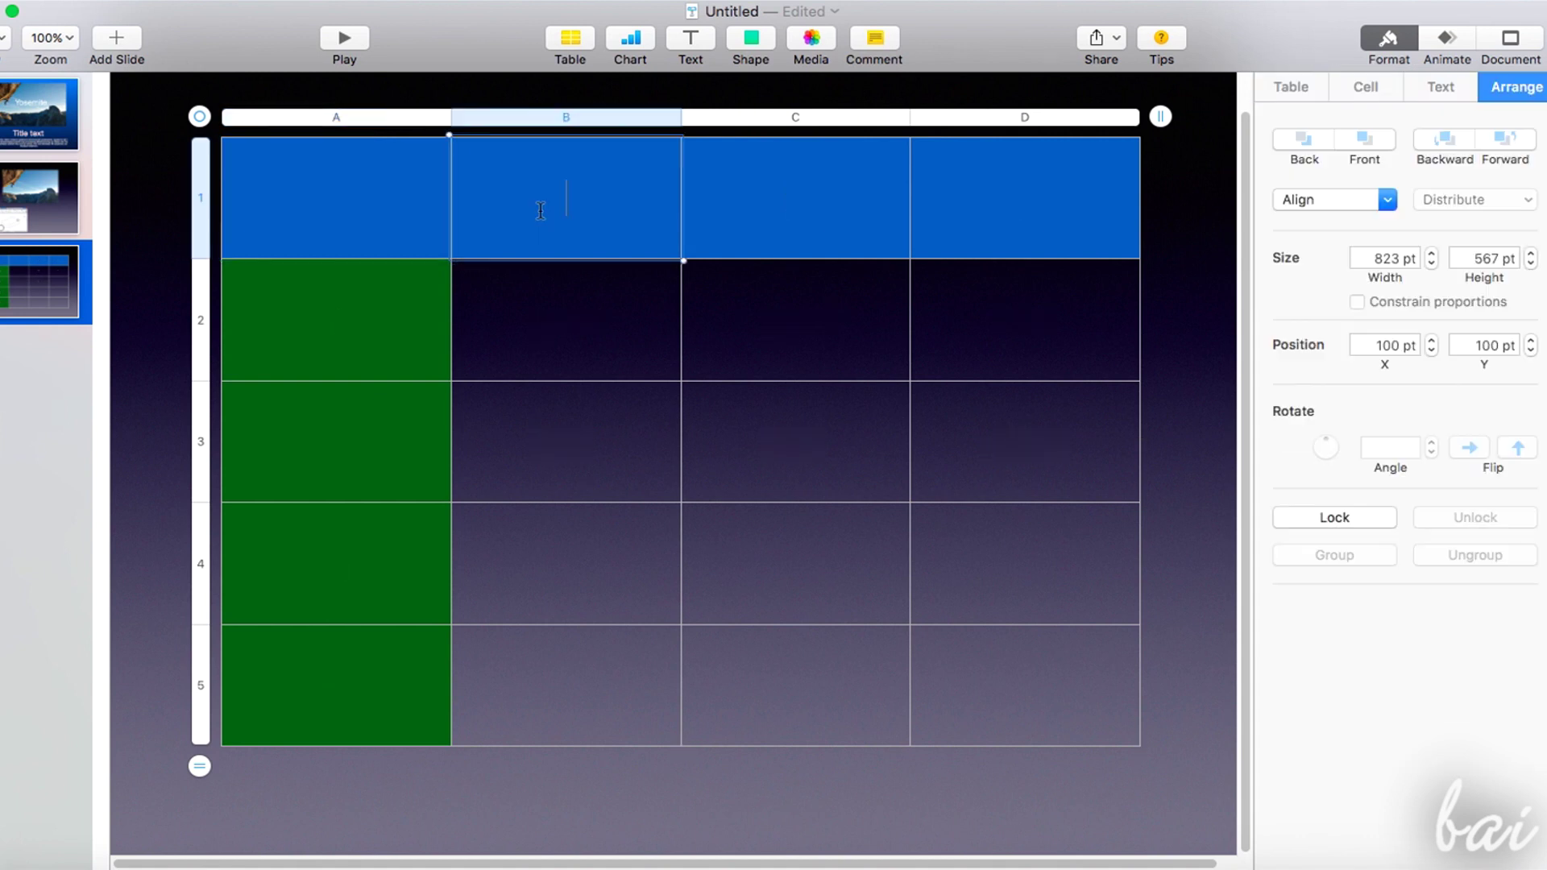
text(A)
click(823, 190)
text(B)
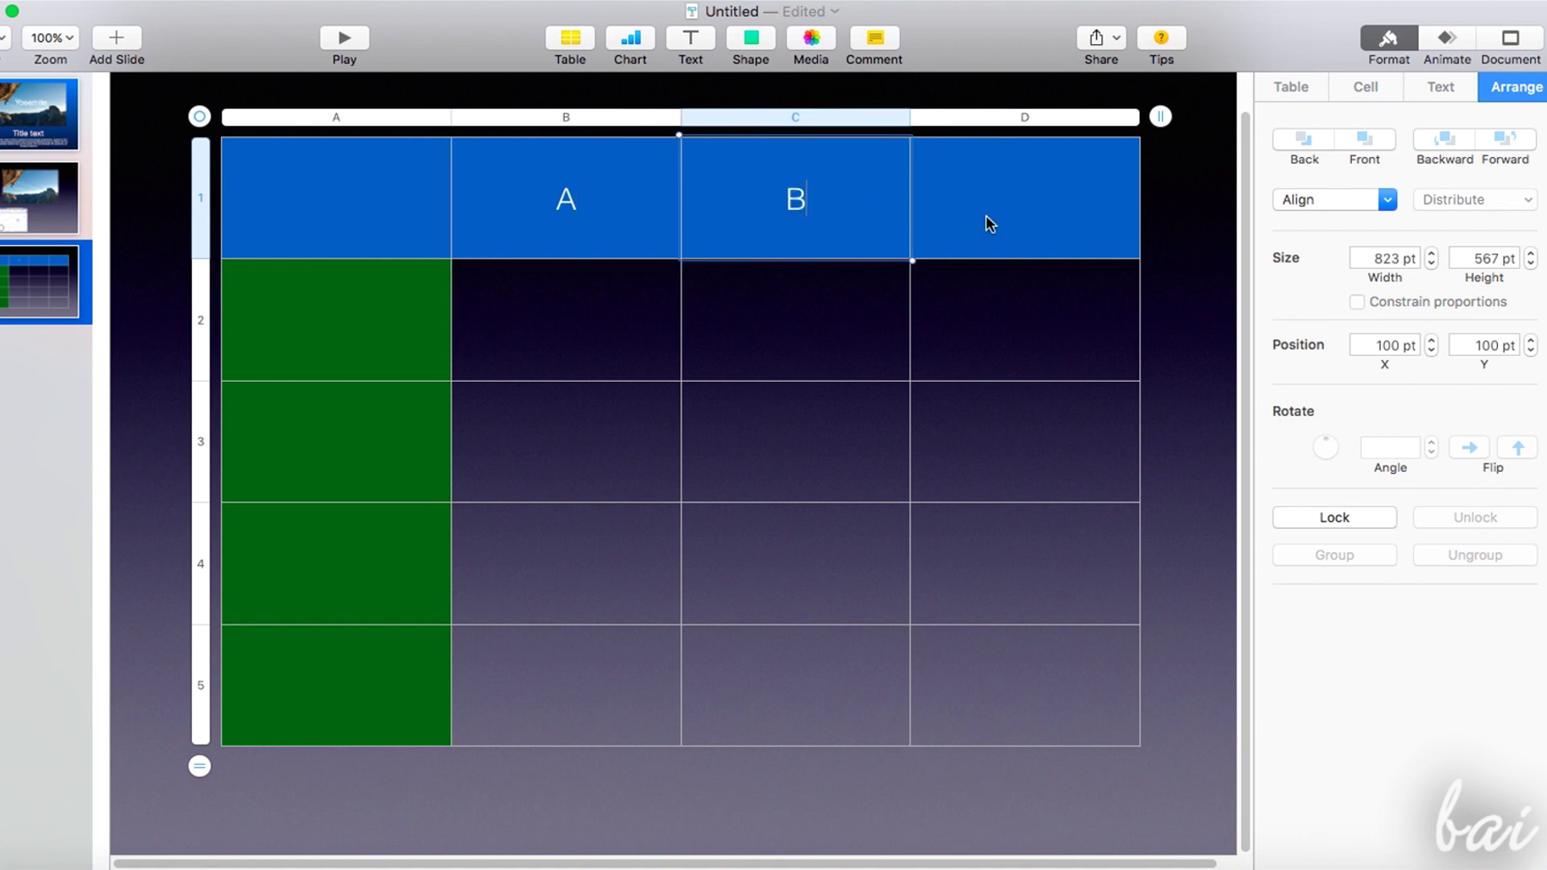
click(1078, 214)
text(C)
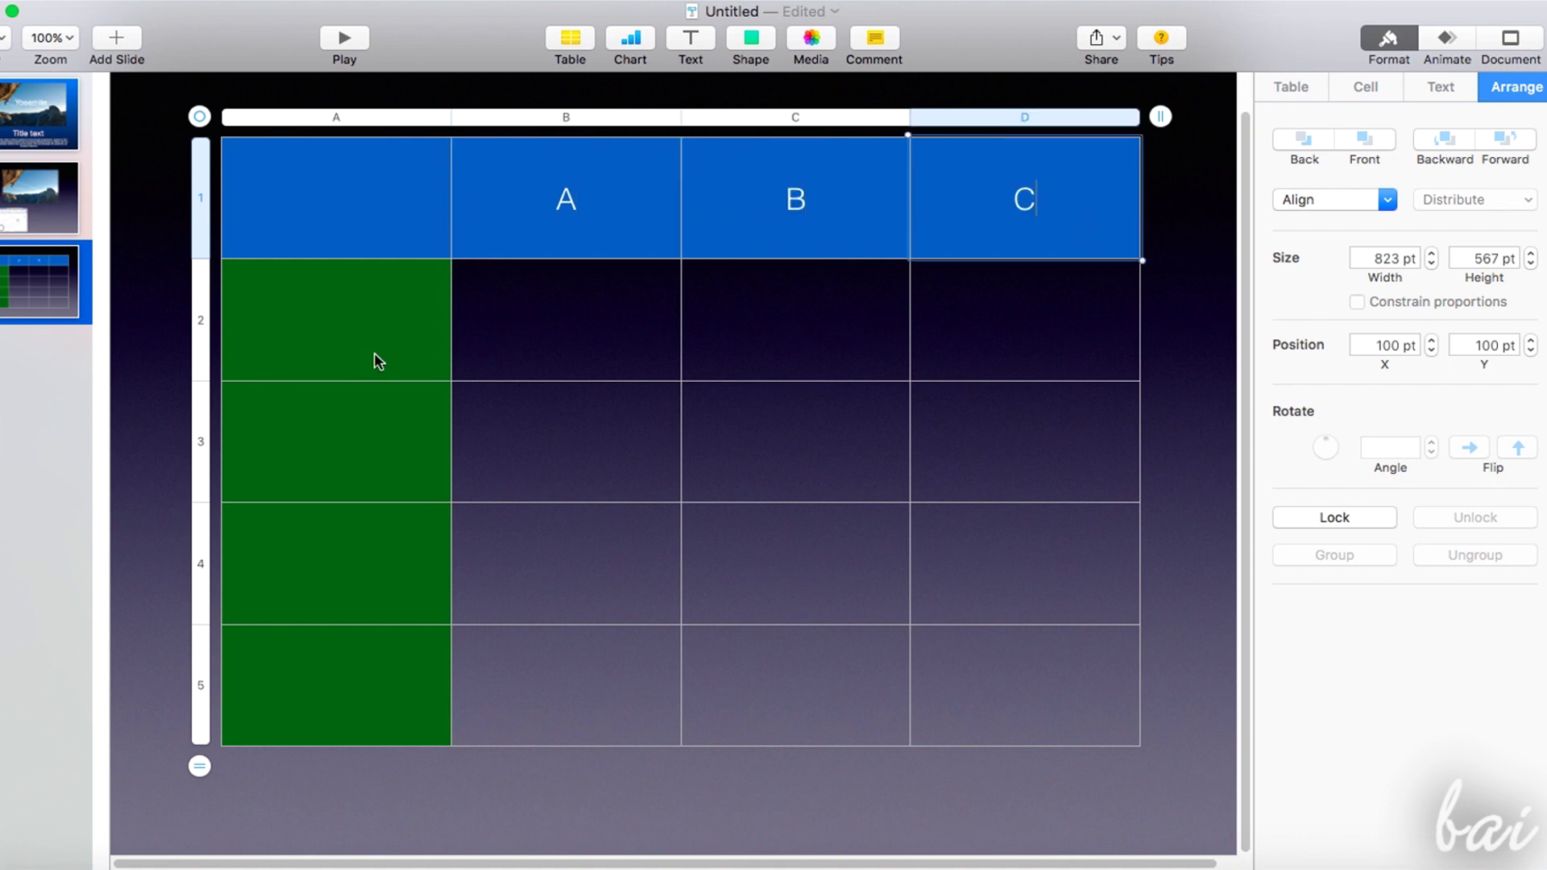
click(348, 348)
text(1)
click(355, 421)
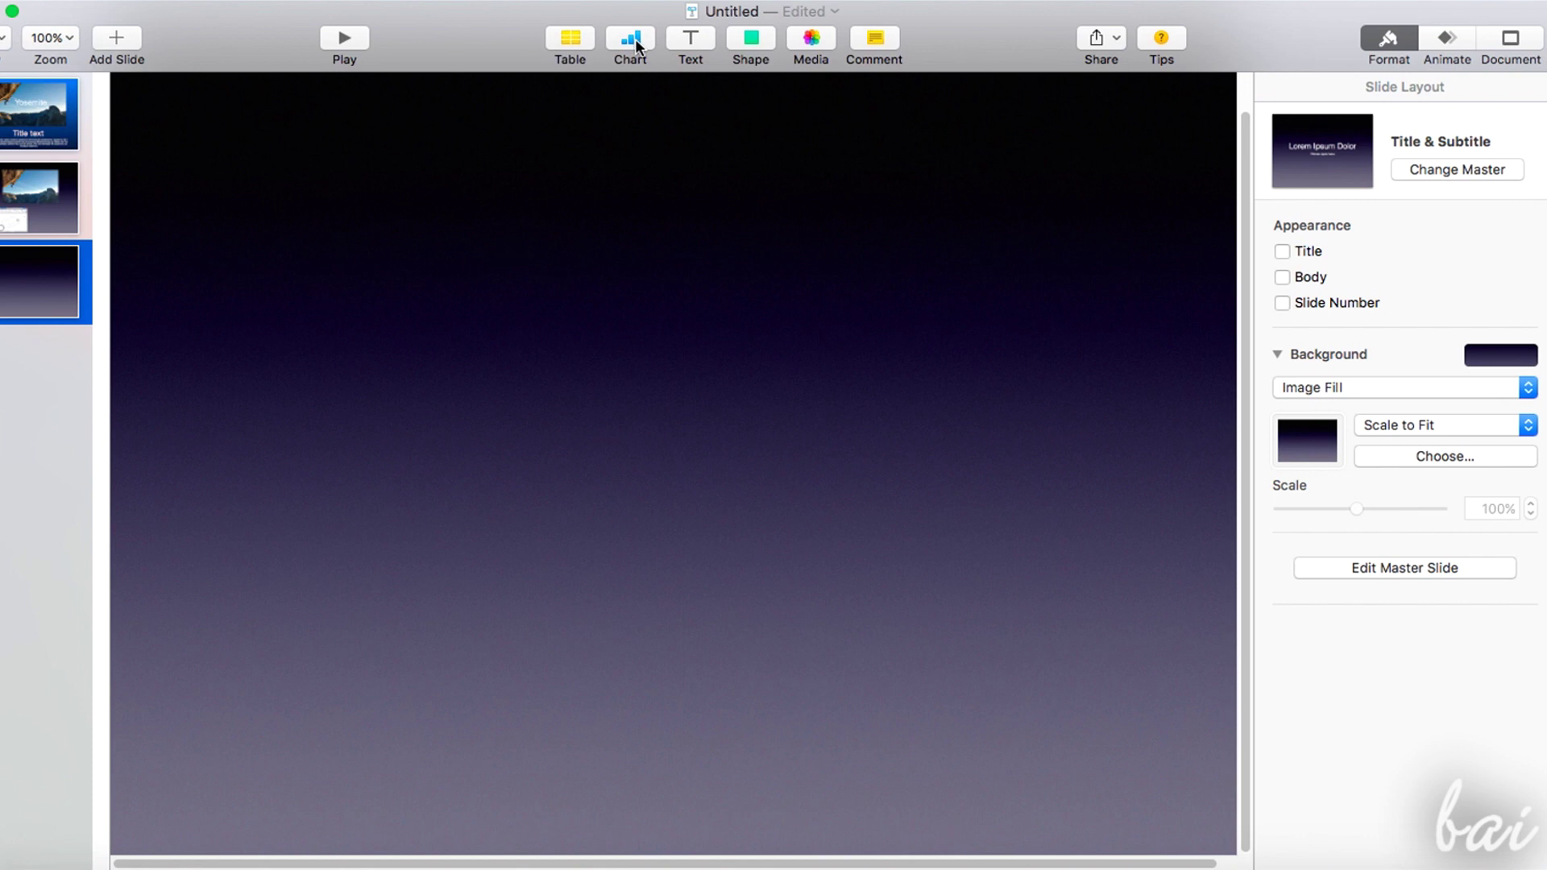
Insert a 2D column chart and enter April values 25 for Region 1 and 67 for Region 2
click(634, 42)
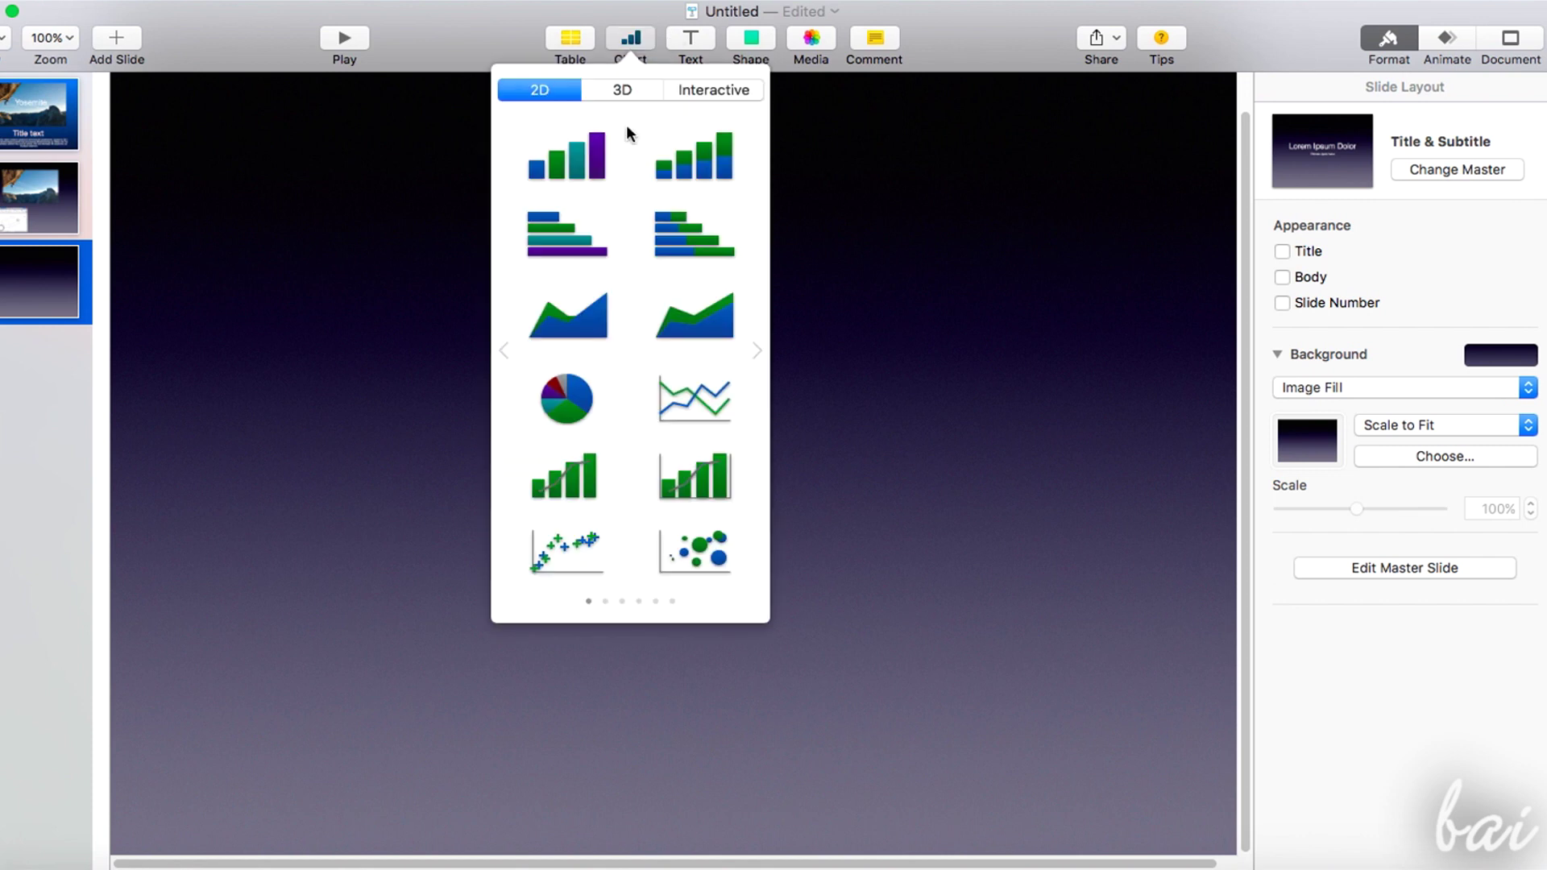
click(554, 149)
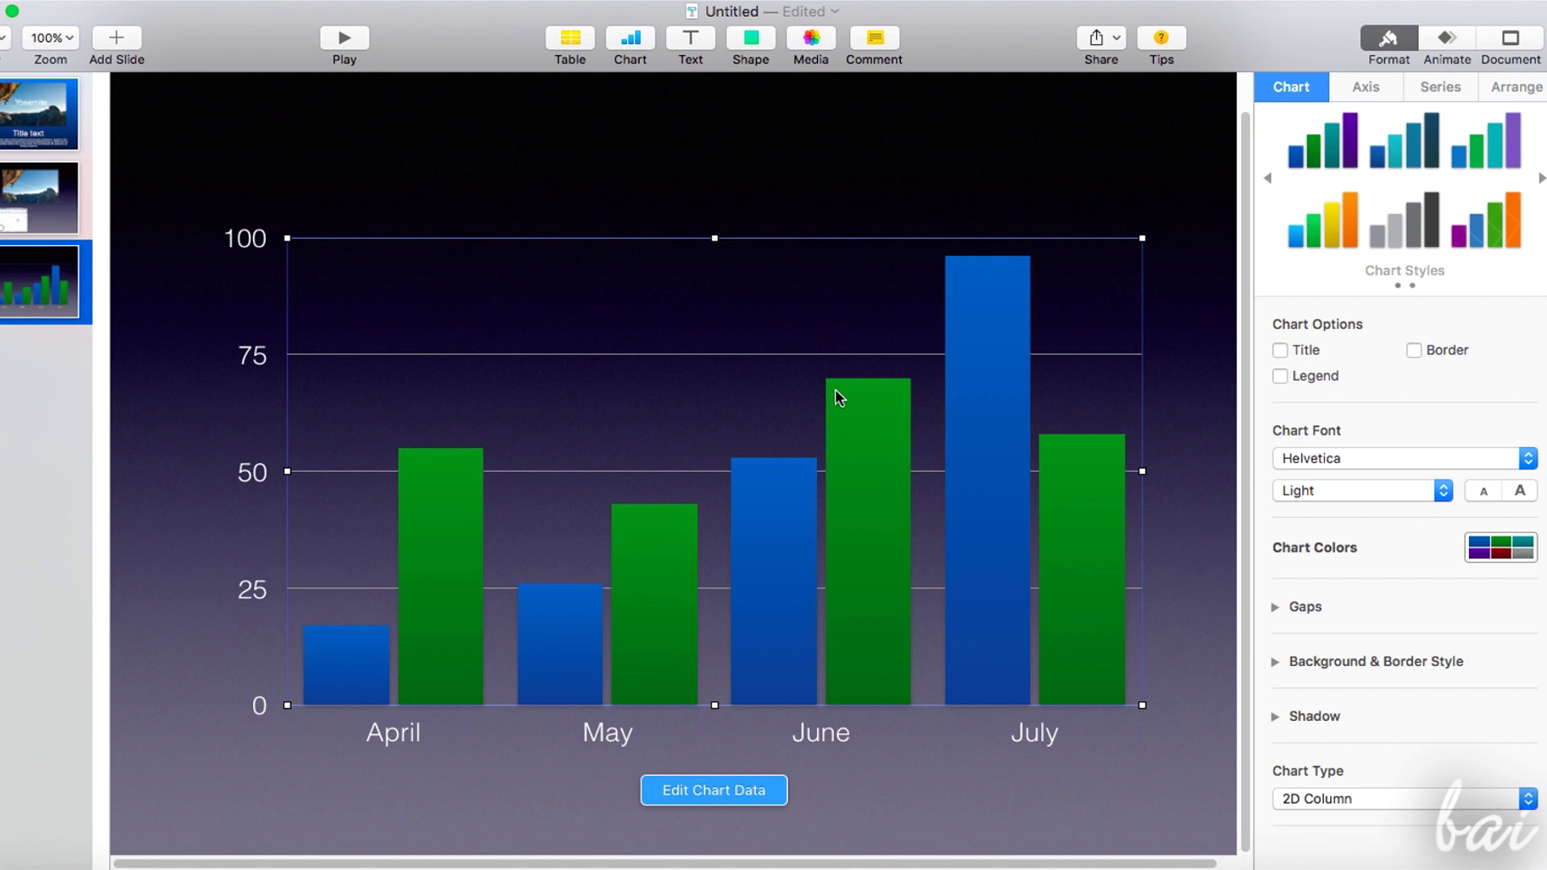
click(736, 791)
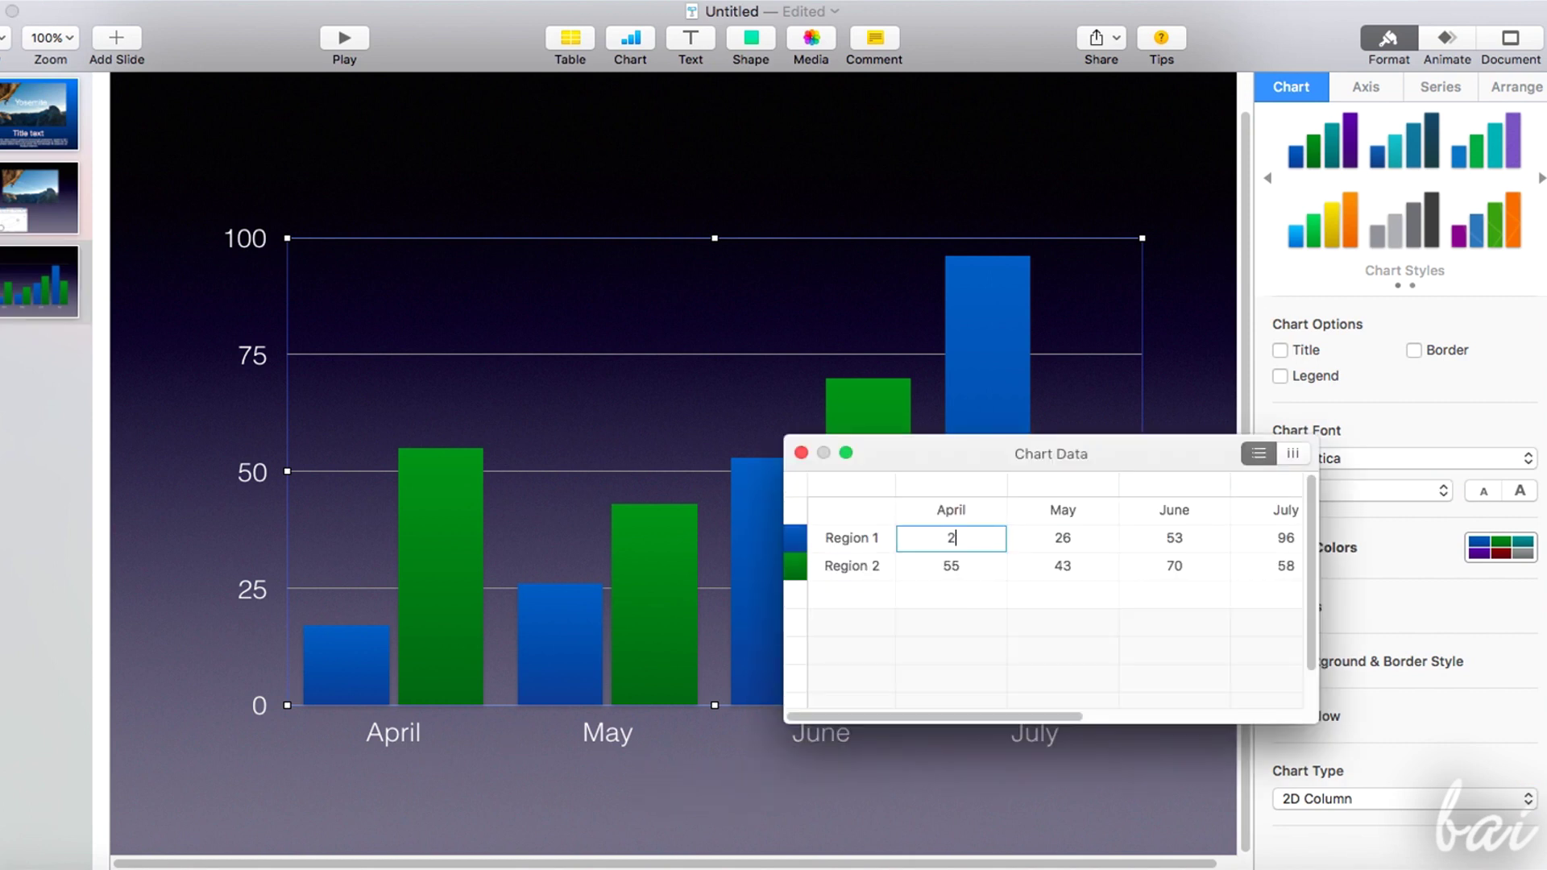
key(Return)
text(67)
key(Return)
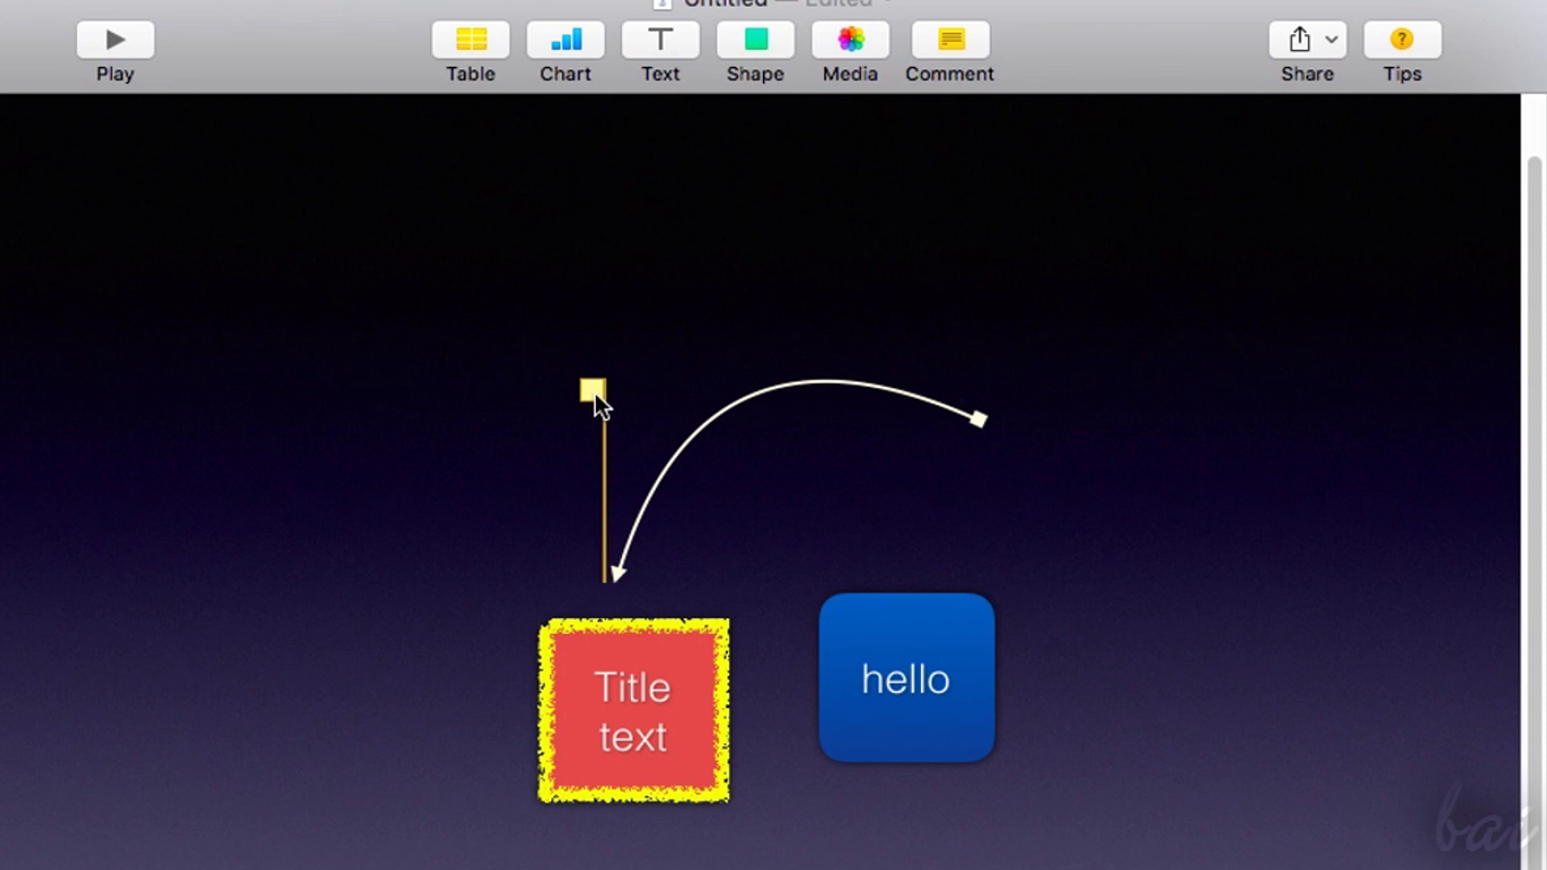
Insert a plain square and a rounded square placed to its right
mouse_move(680, 464)
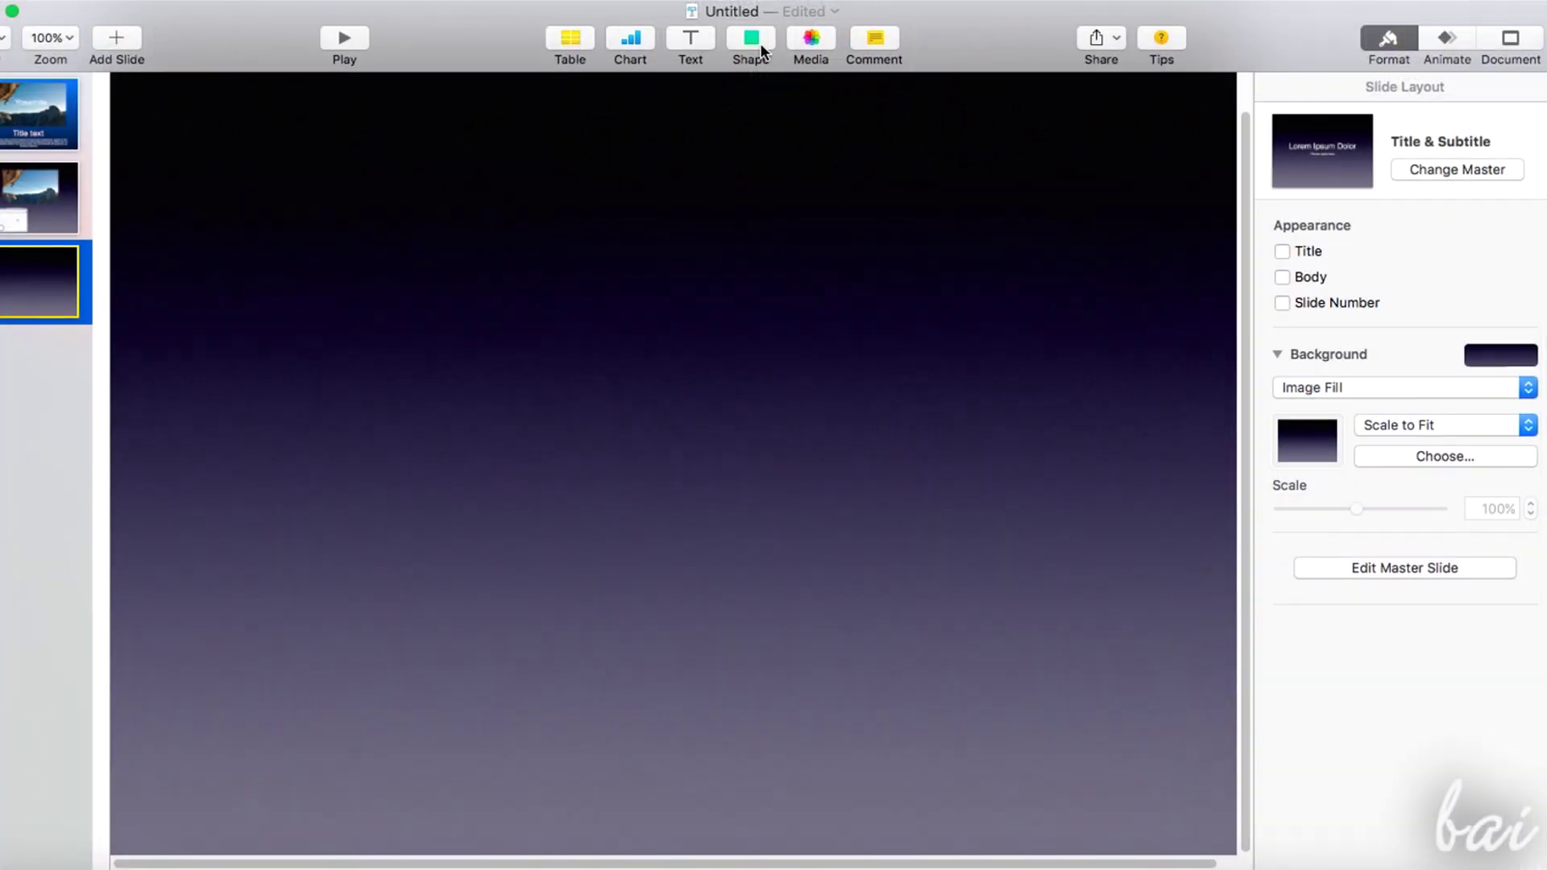
click(761, 47)
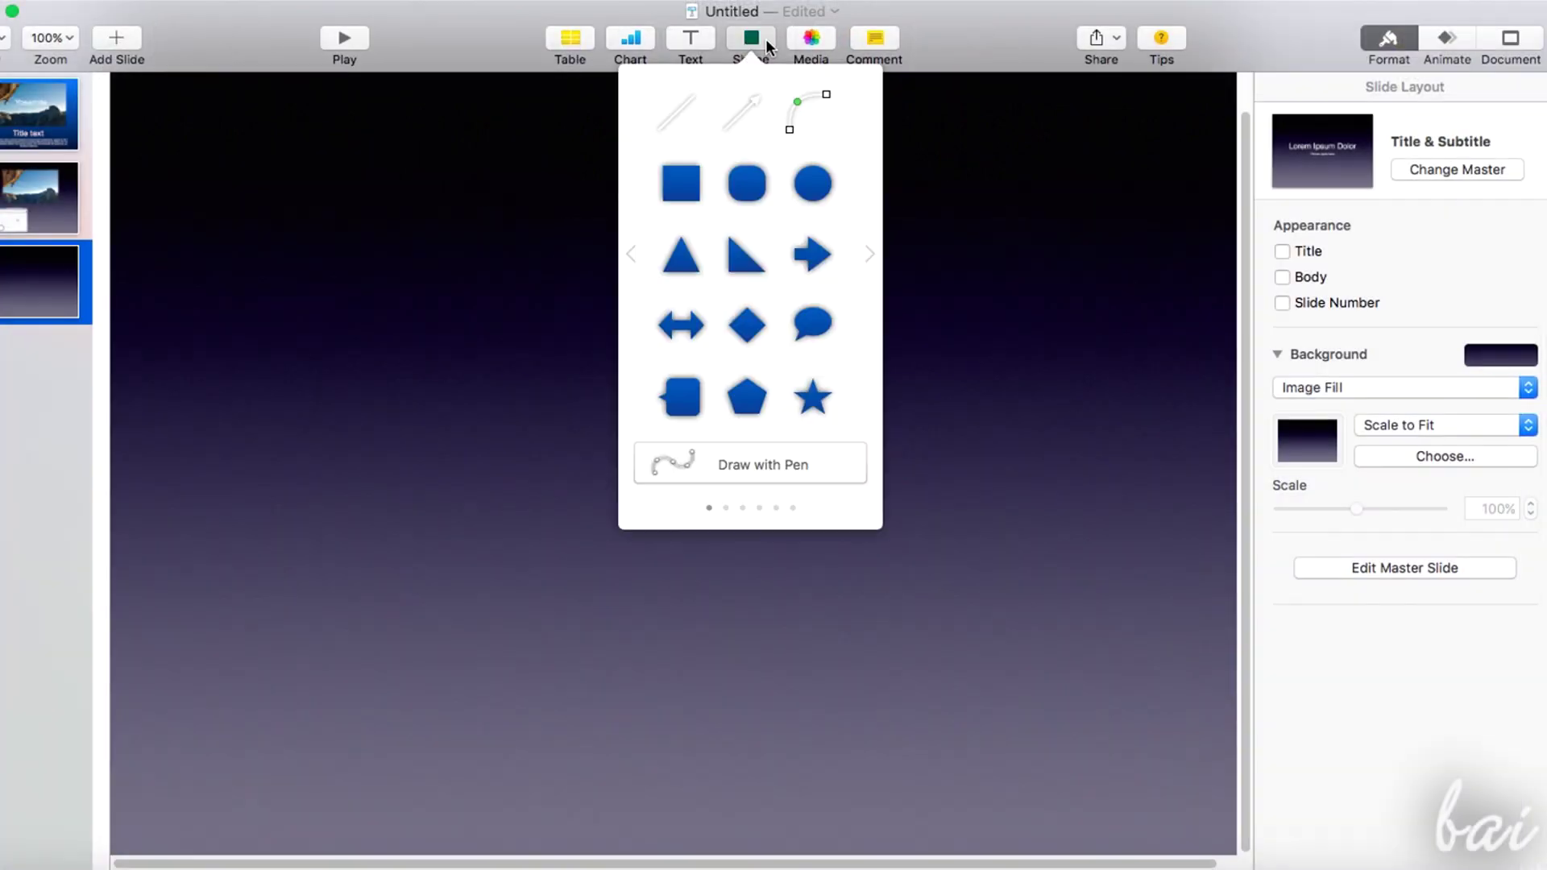
click(687, 196)
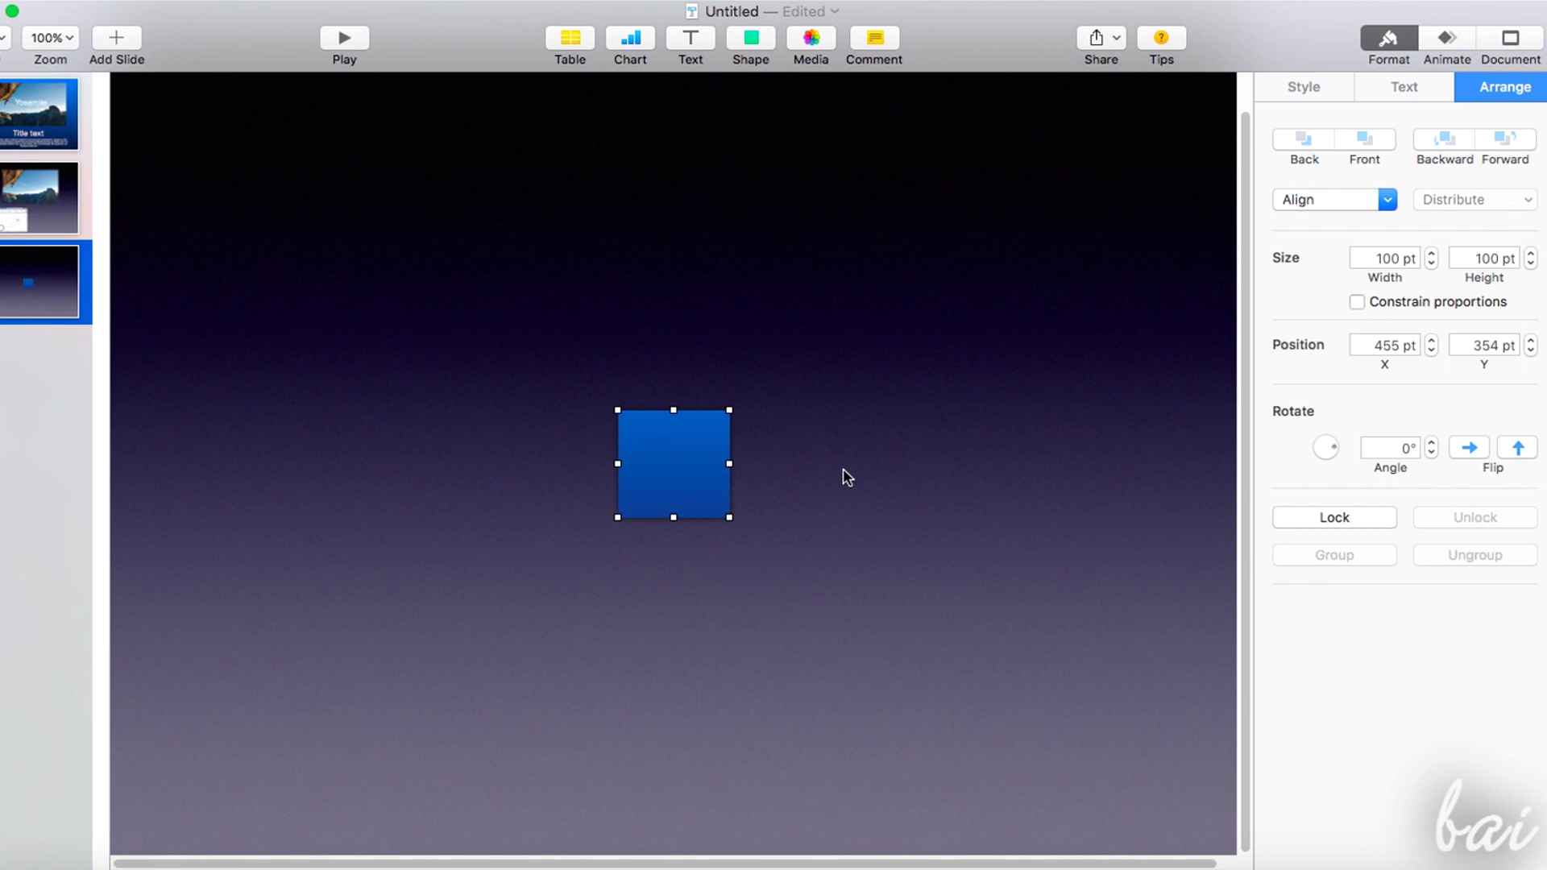
click(765, 45)
click(759, 201)
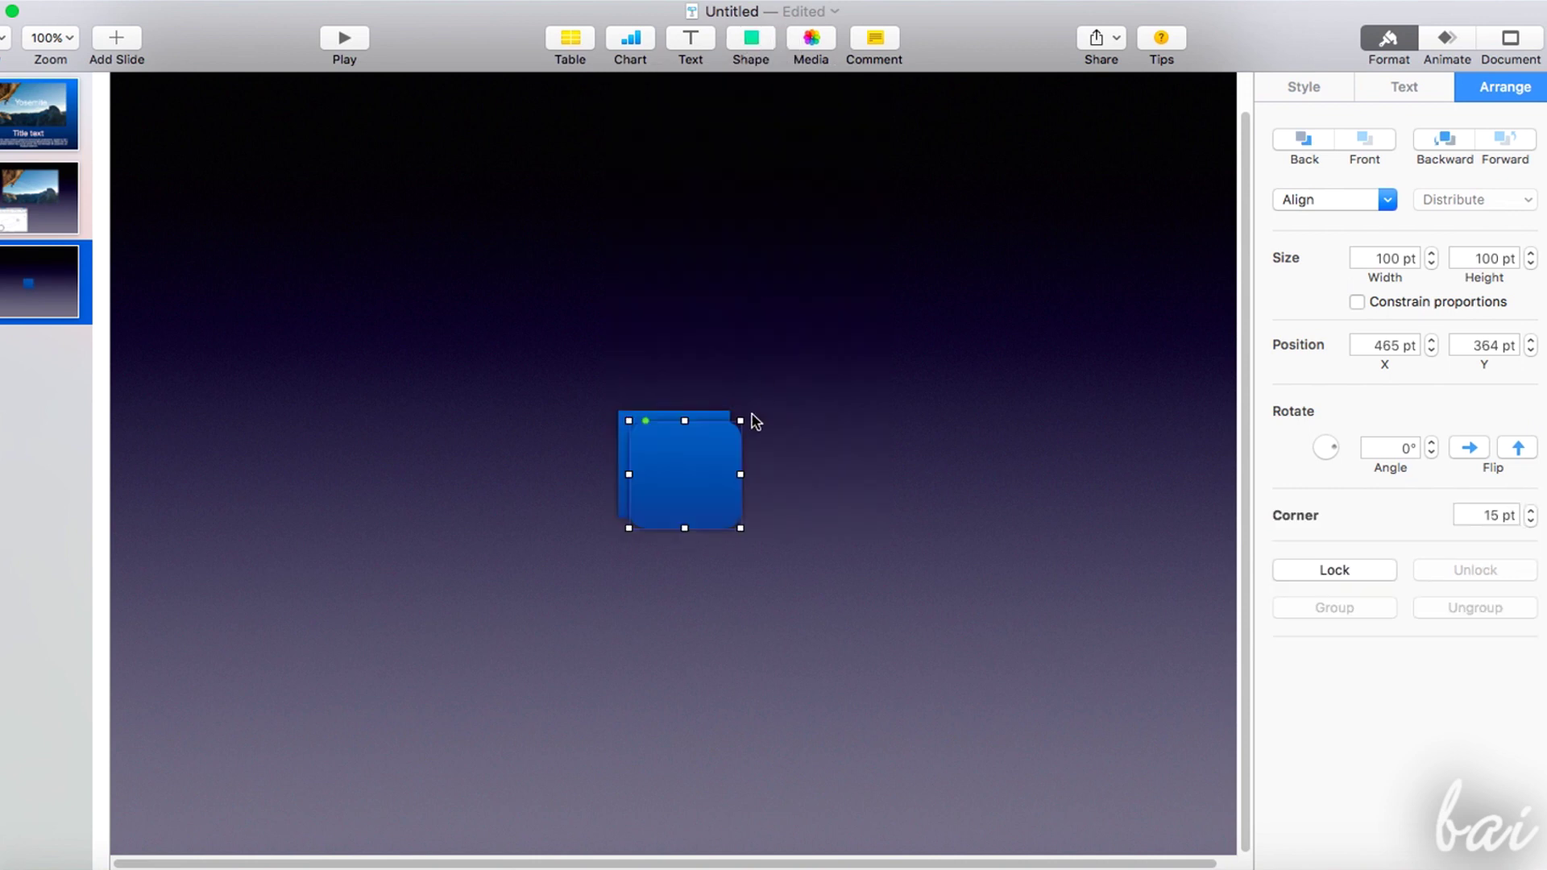
drag(750, 422, 882, 432)
Label the left square 'Title text'
click(1311, 88)
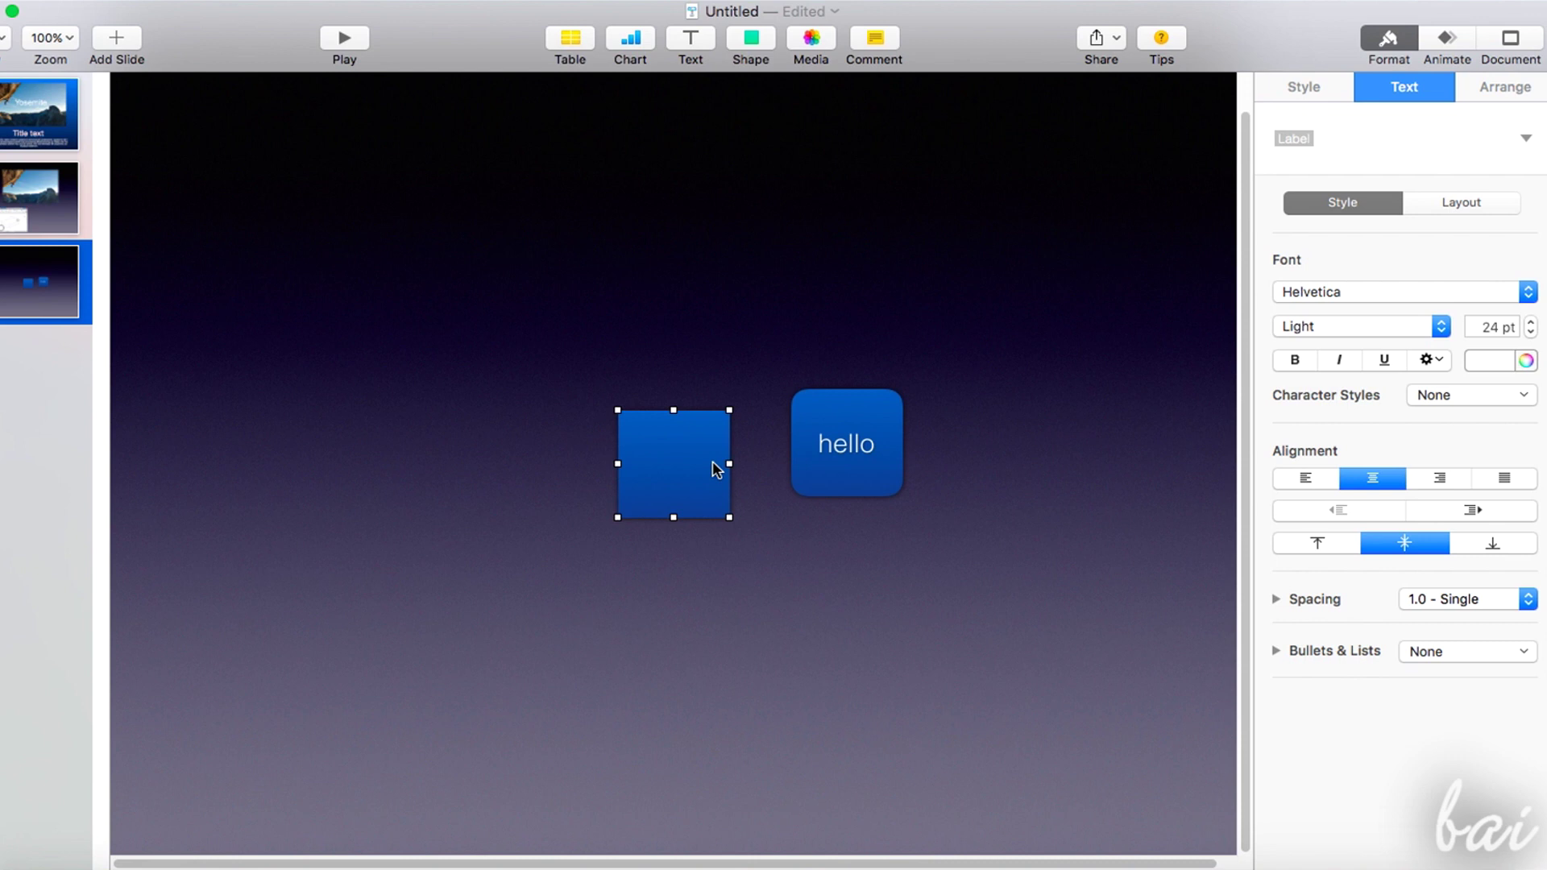
click(690, 464)
text(Title text)
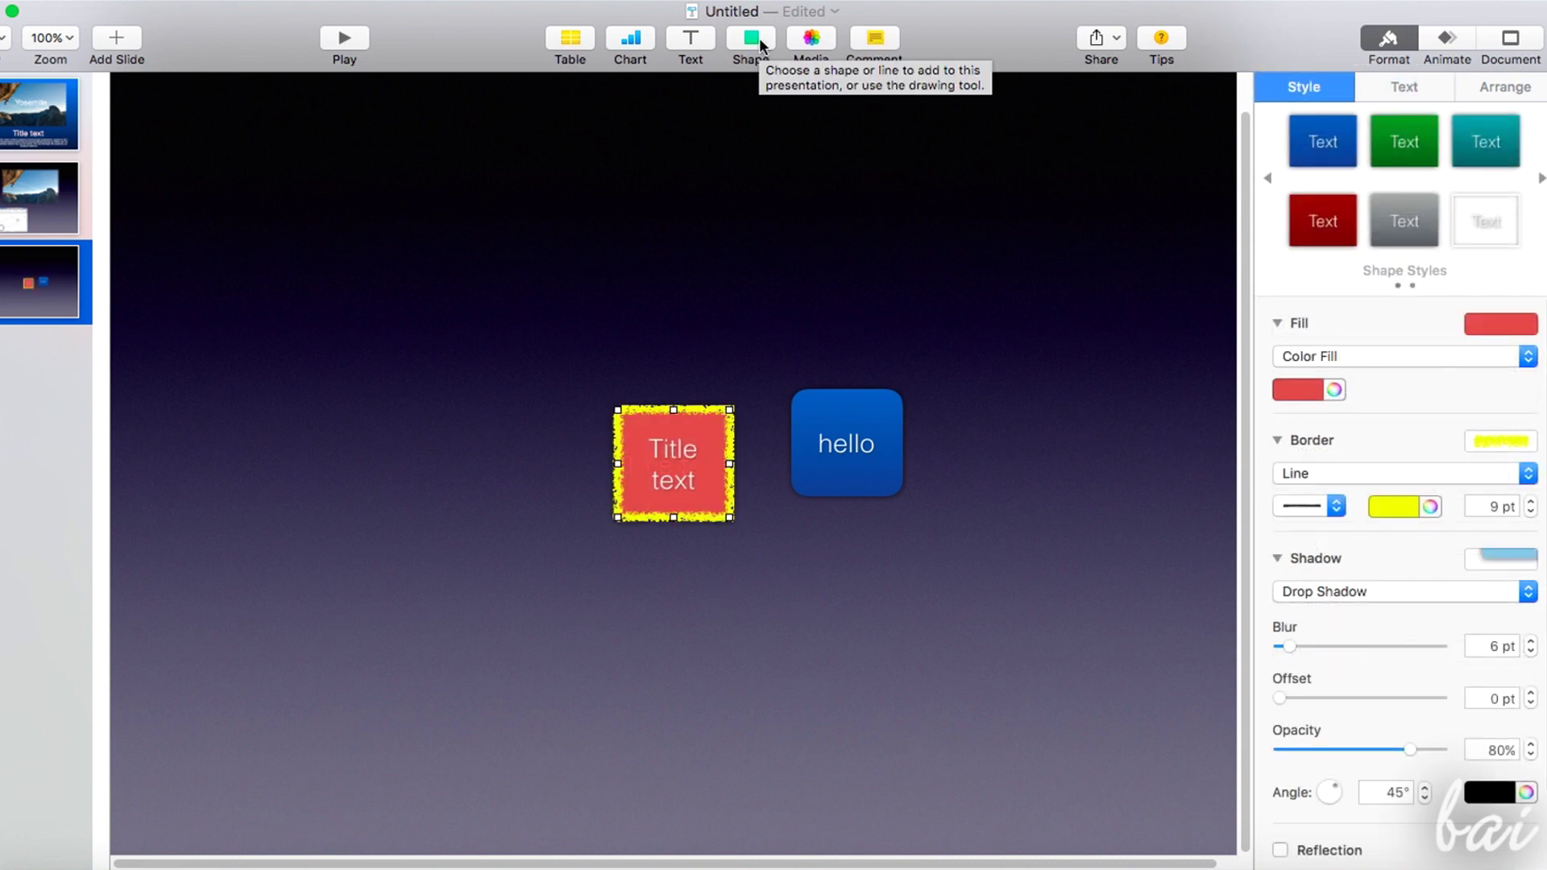
Insert a curved line and position it above the two squares
click(753, 40)
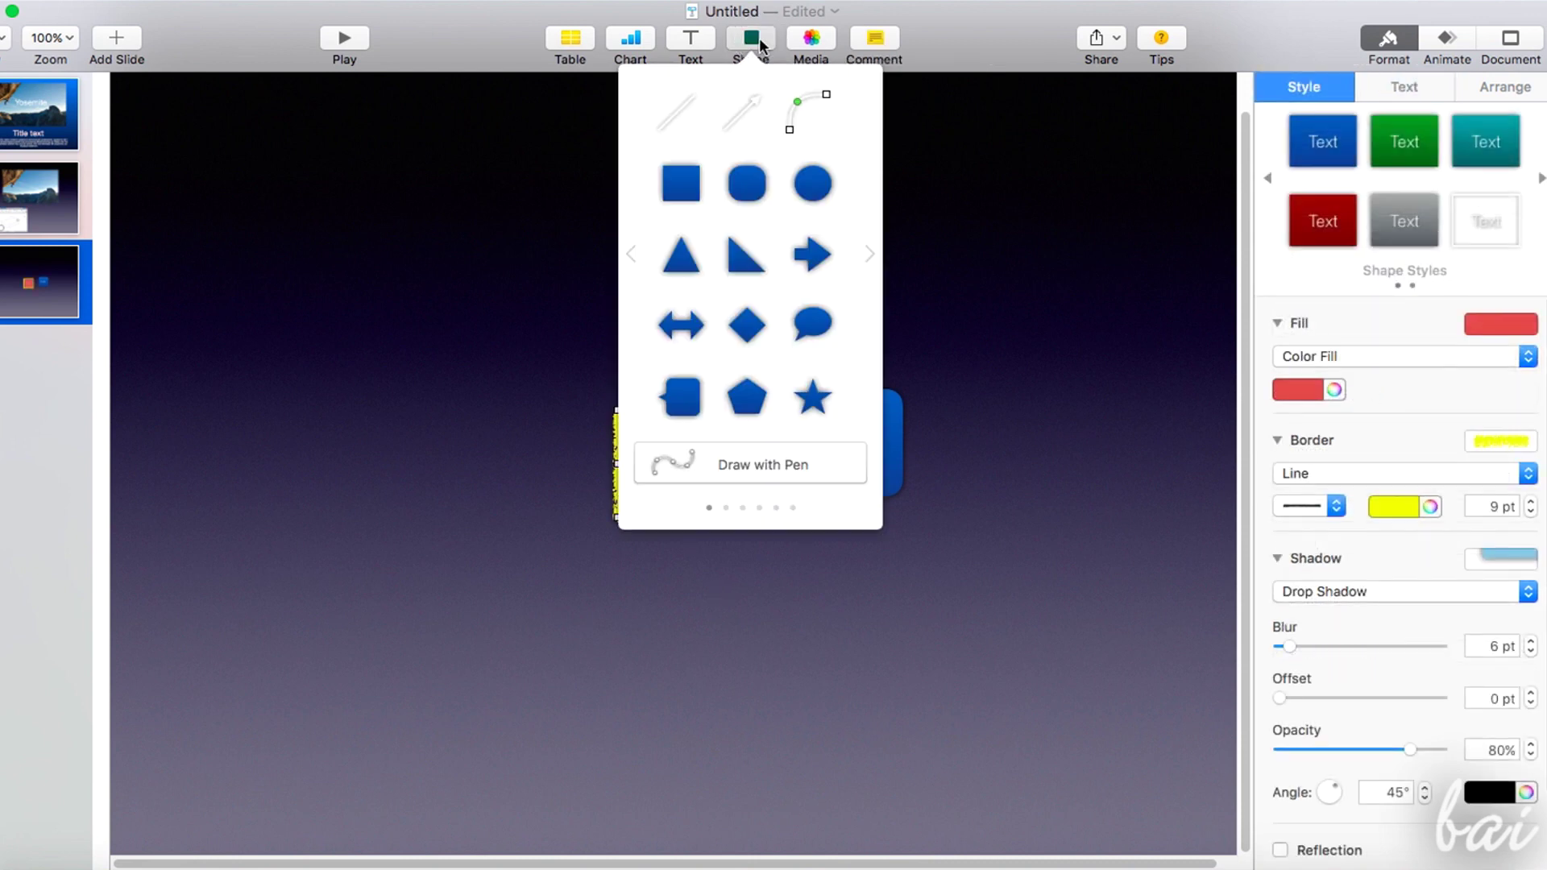
click(801, 117)
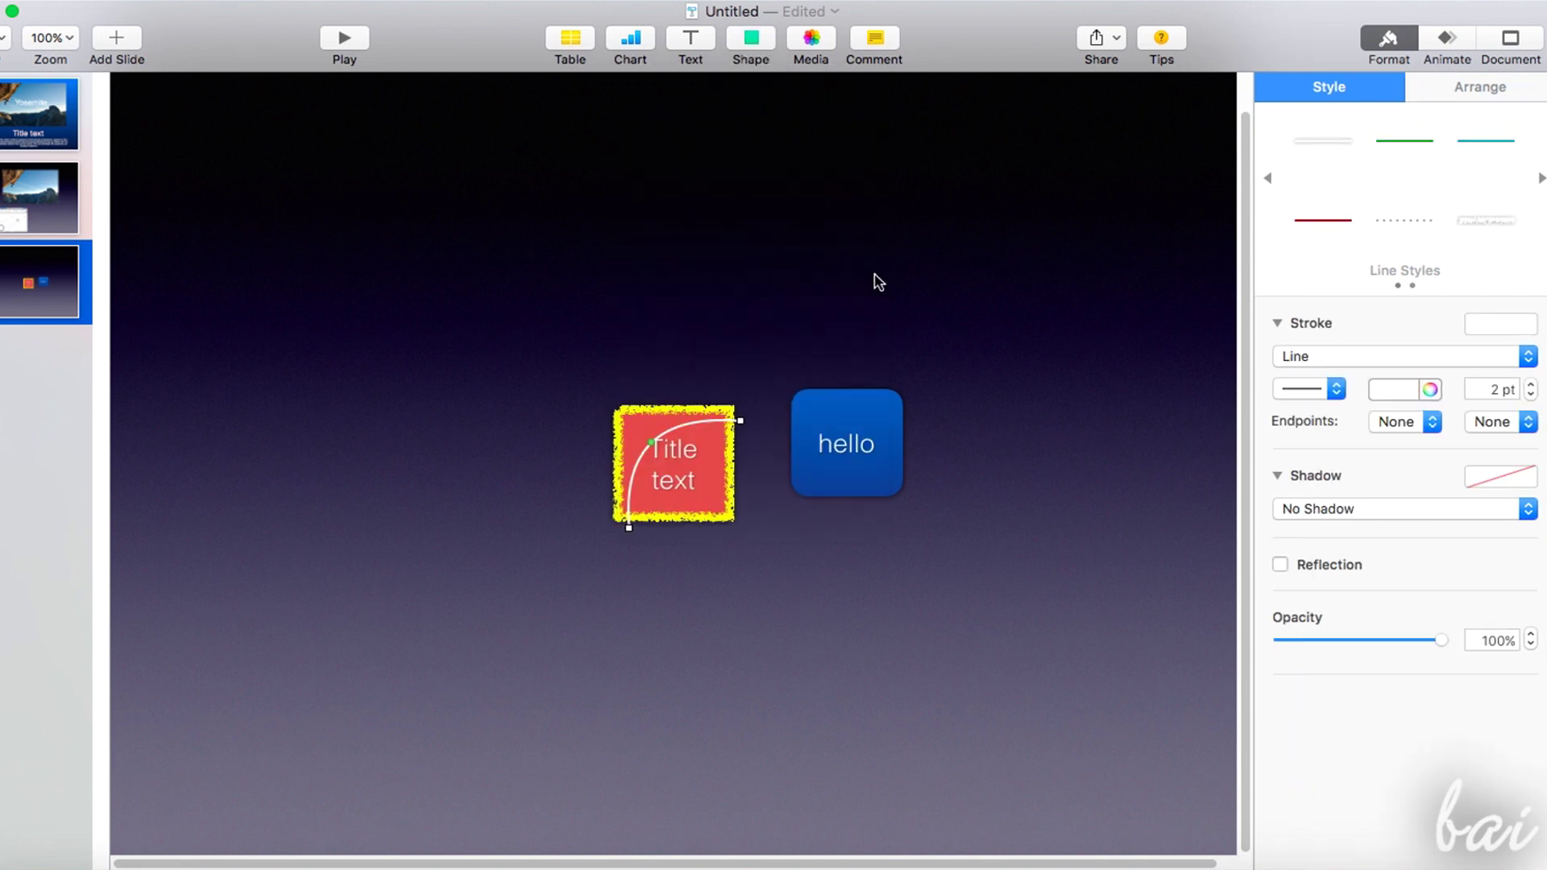
drag(736, 414, 882, 224)
drag(790, 246, 760, 305)
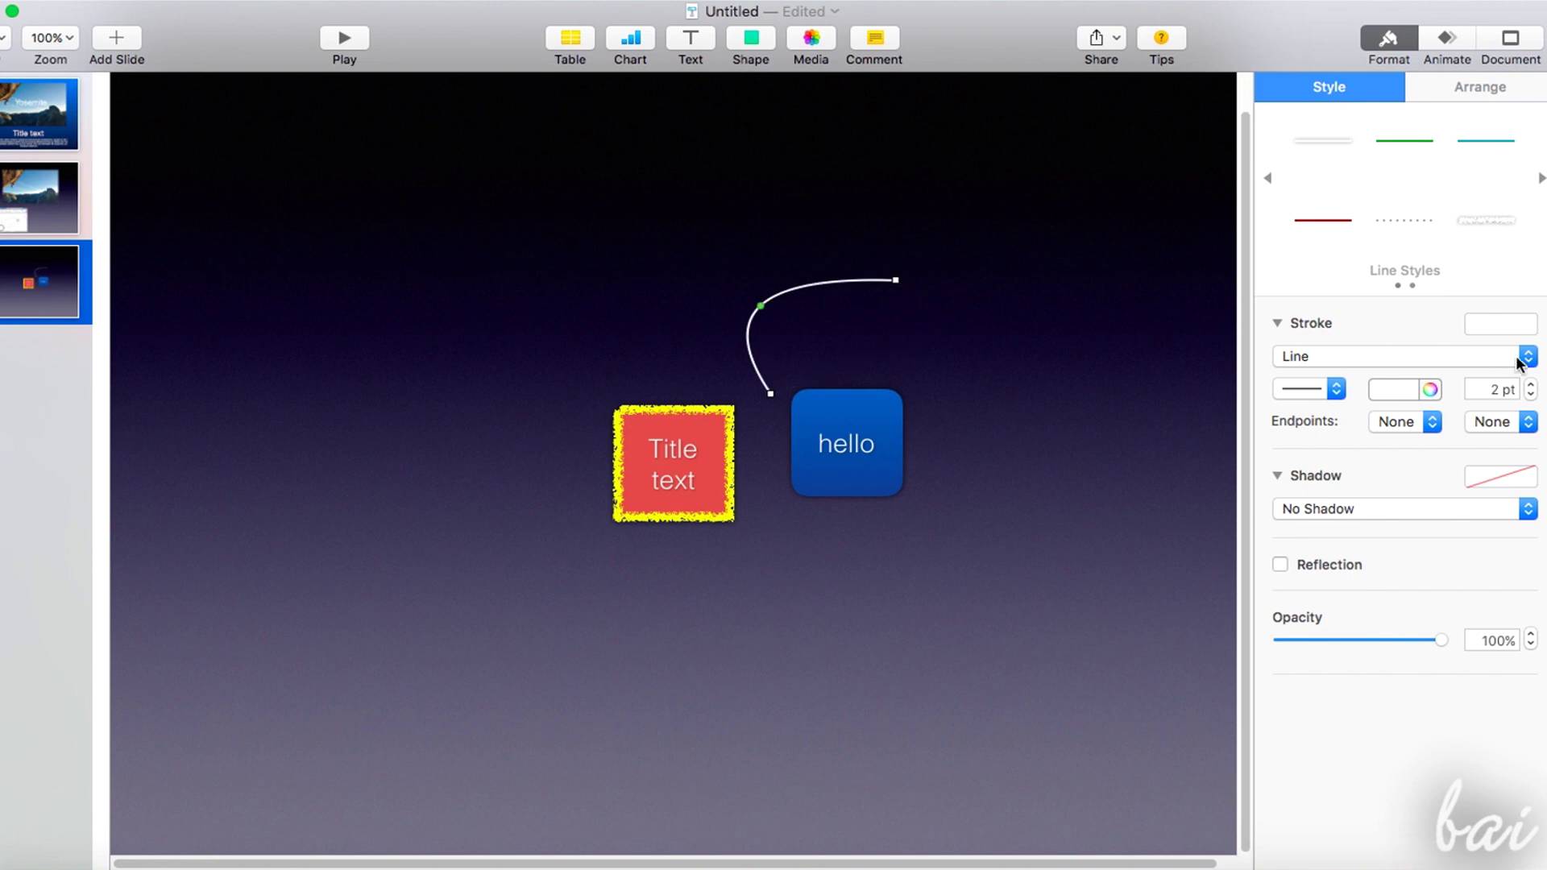
Keep the curve's stroke solid after trying dashed, and adjust its opacity
click(1321, 390)
click(1338, 429)
click(1331, 387)
click(1344, 349)
mouse_move(1441, 640)
mouse_down()
mouse_move(1264, 632)
mouse_move(1411, 665)
mouse_move(1447, 651)
mouse_up()
Put arrowheads on both ends of the curve and add a drop shadow
click(1427, 421)
click(1431, 443)
click(1524, 423)
click(1509, 500)
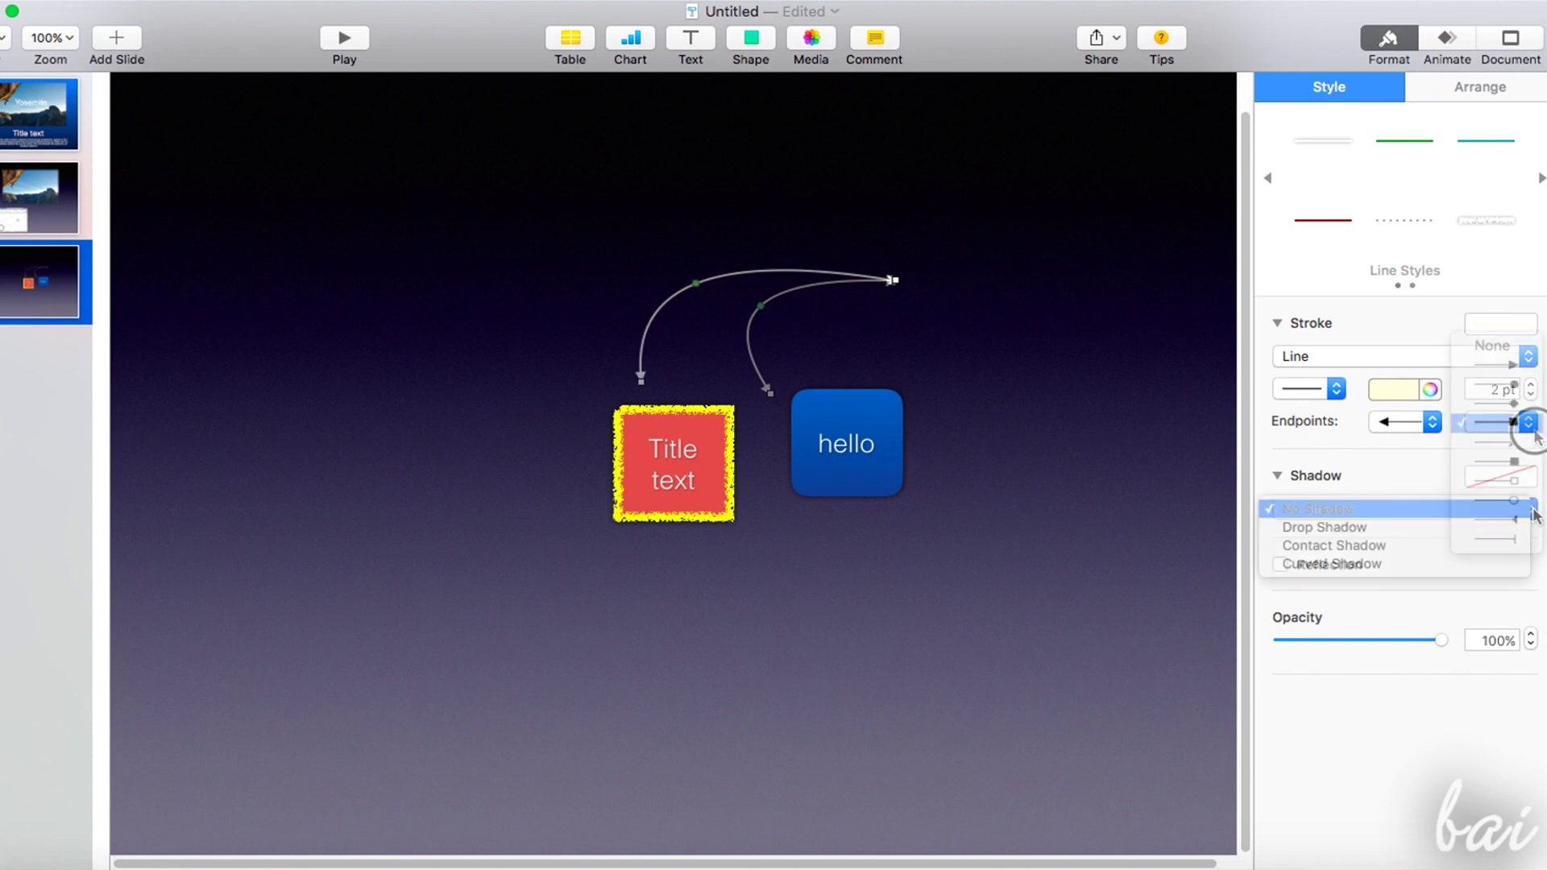
click(1523, 525)
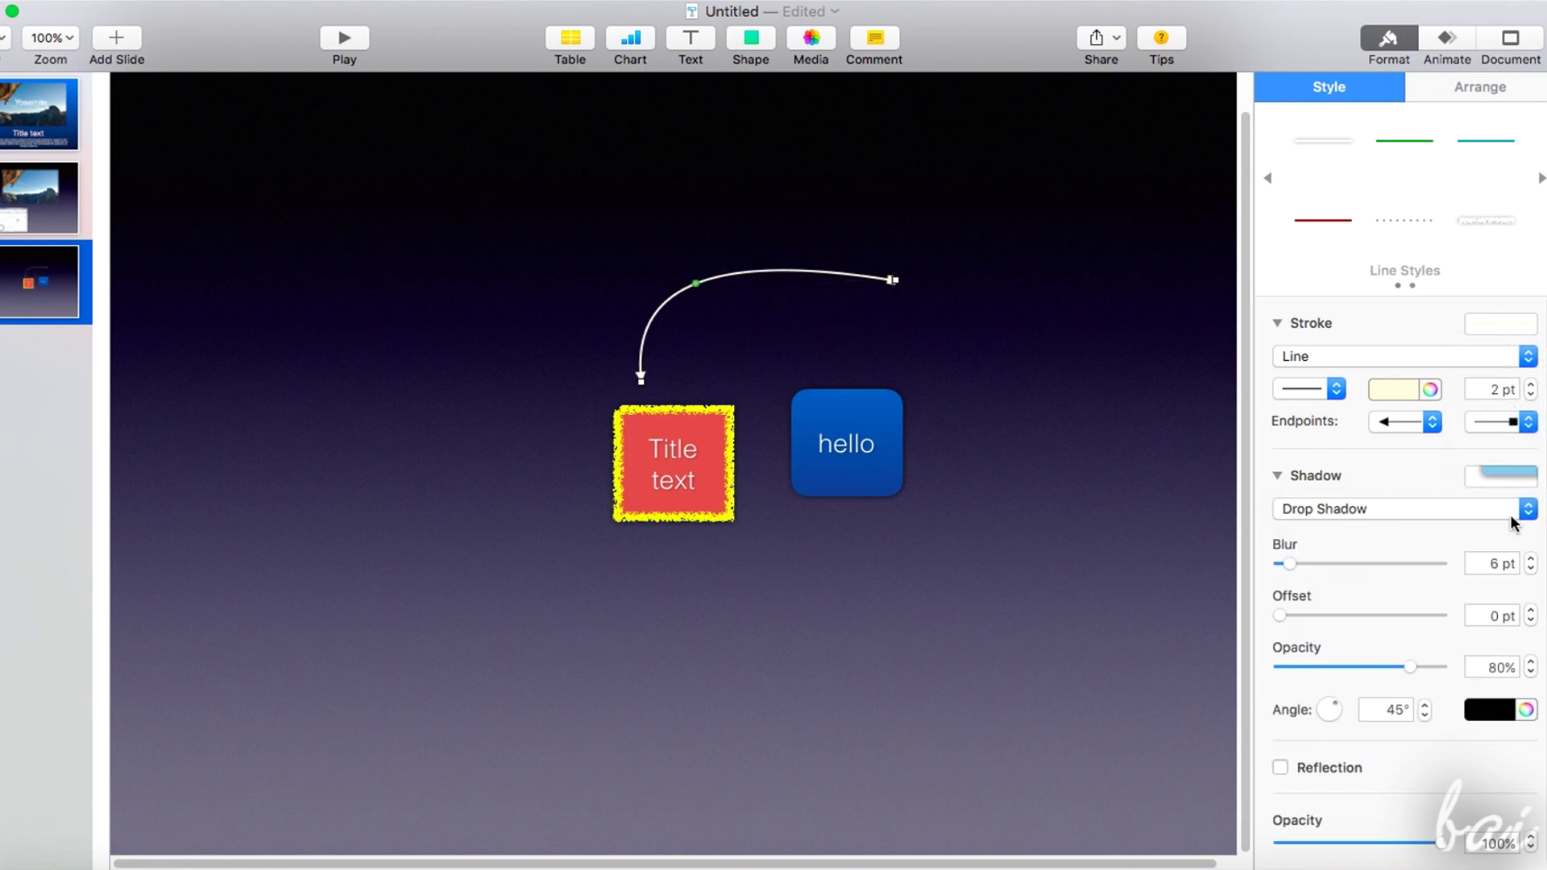
click(1519, 475)
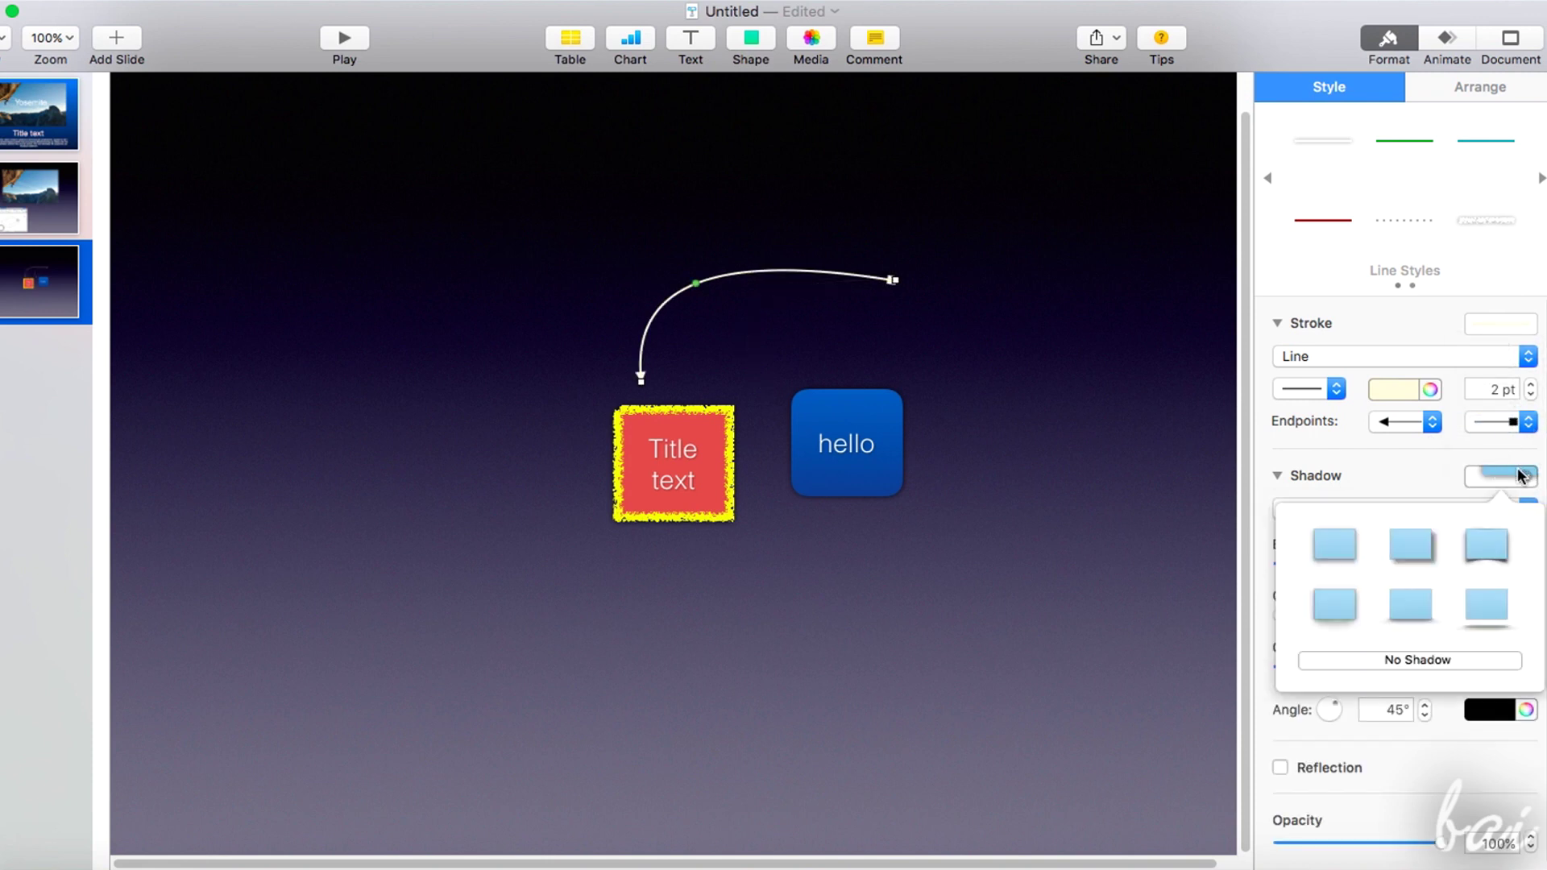
click(1408, 303)
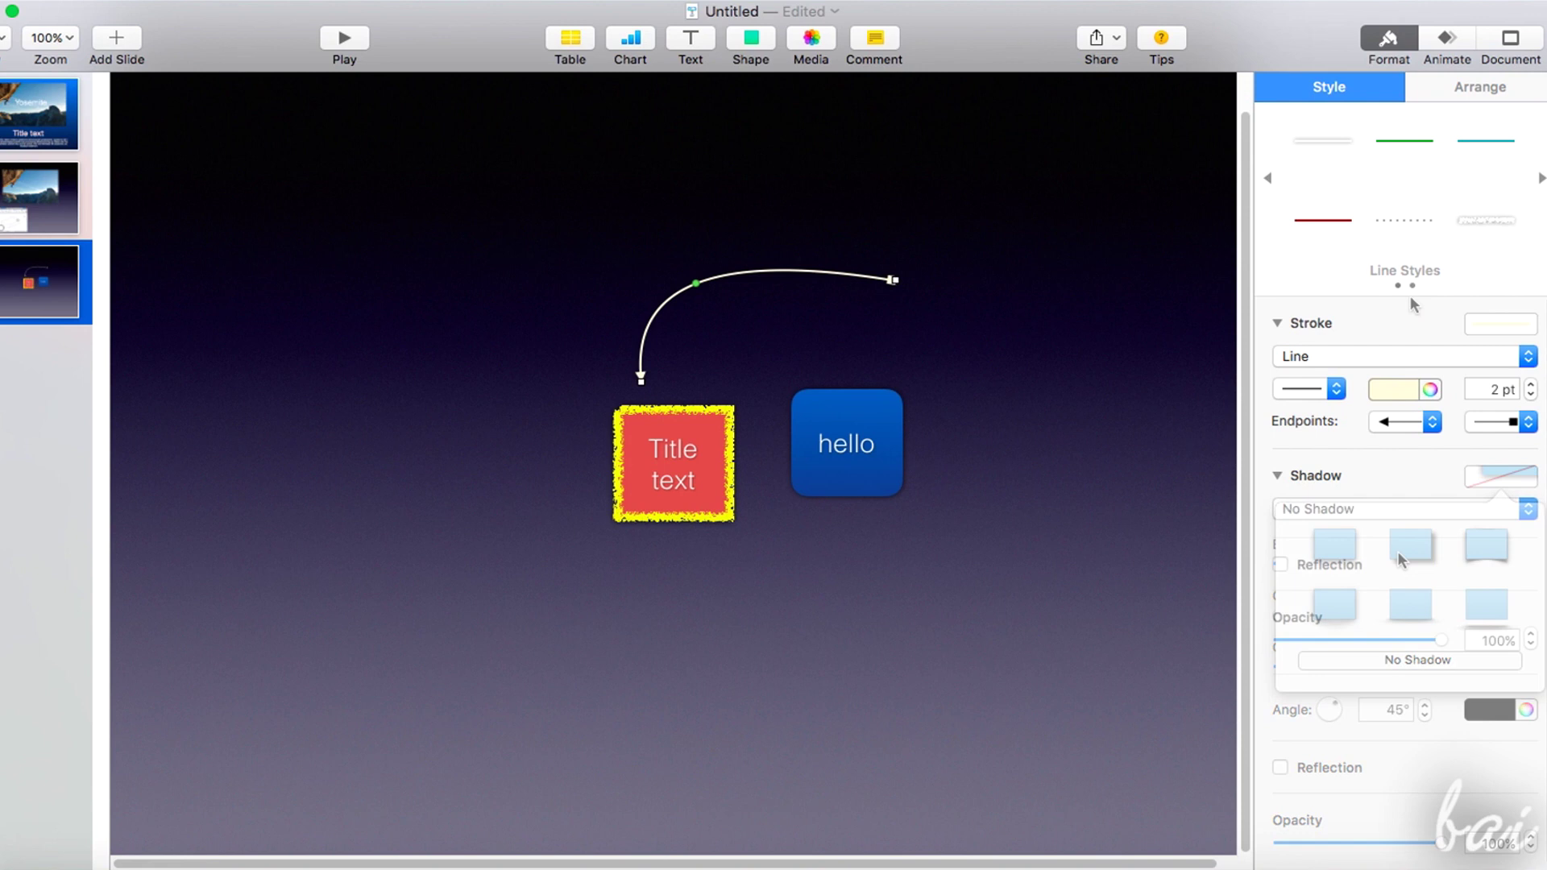
Nudge the curve's start point and set its connection back to Curve
click(1480, 87)
click(1430, 253)
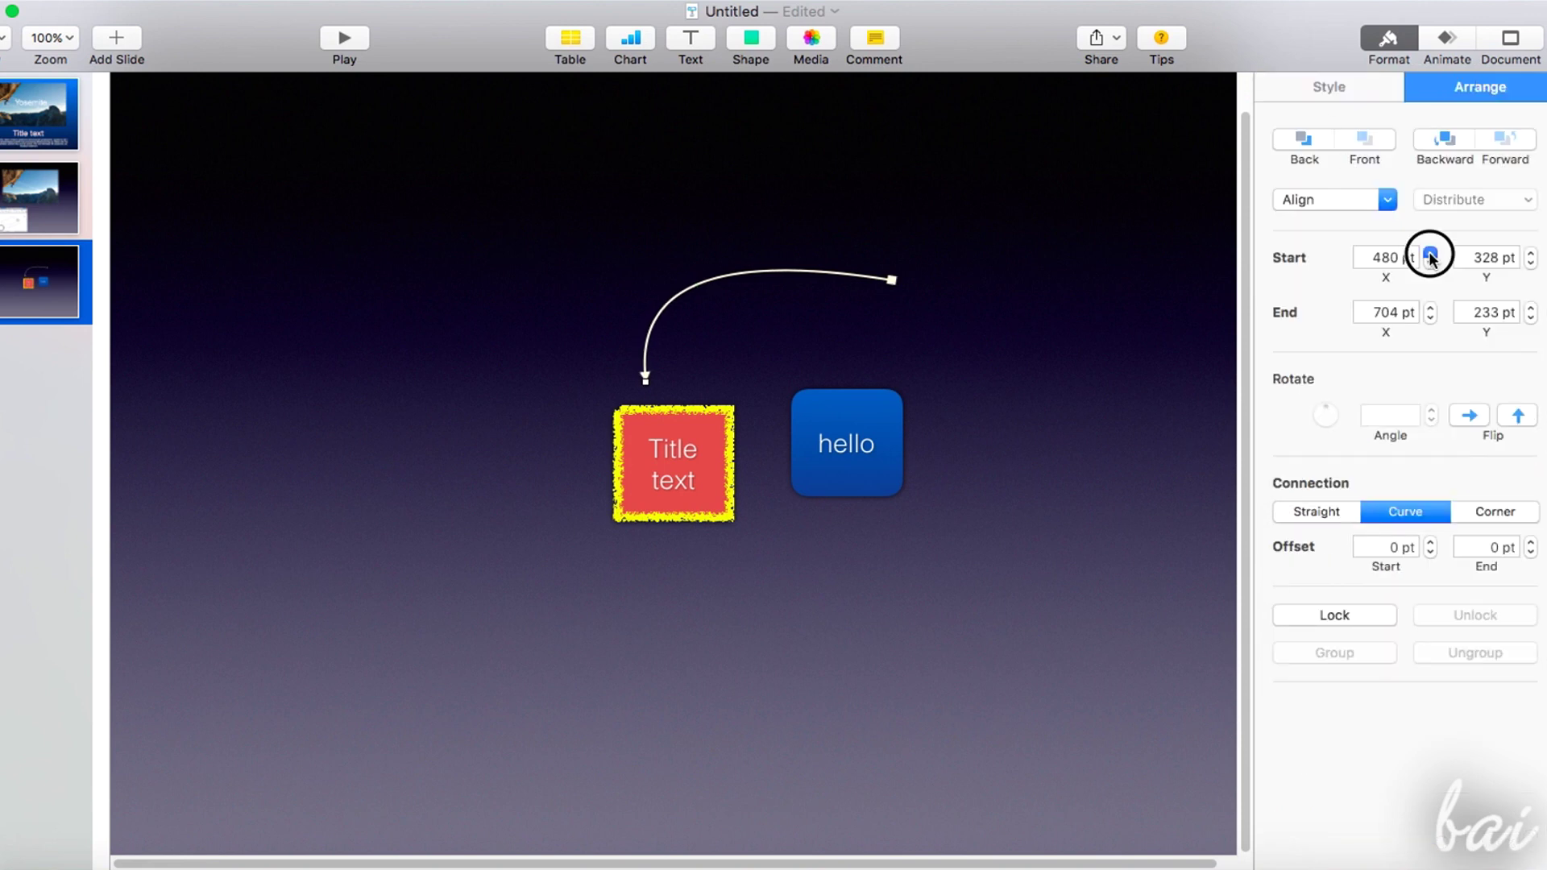
click(1456, 516)
click(1316, 511)
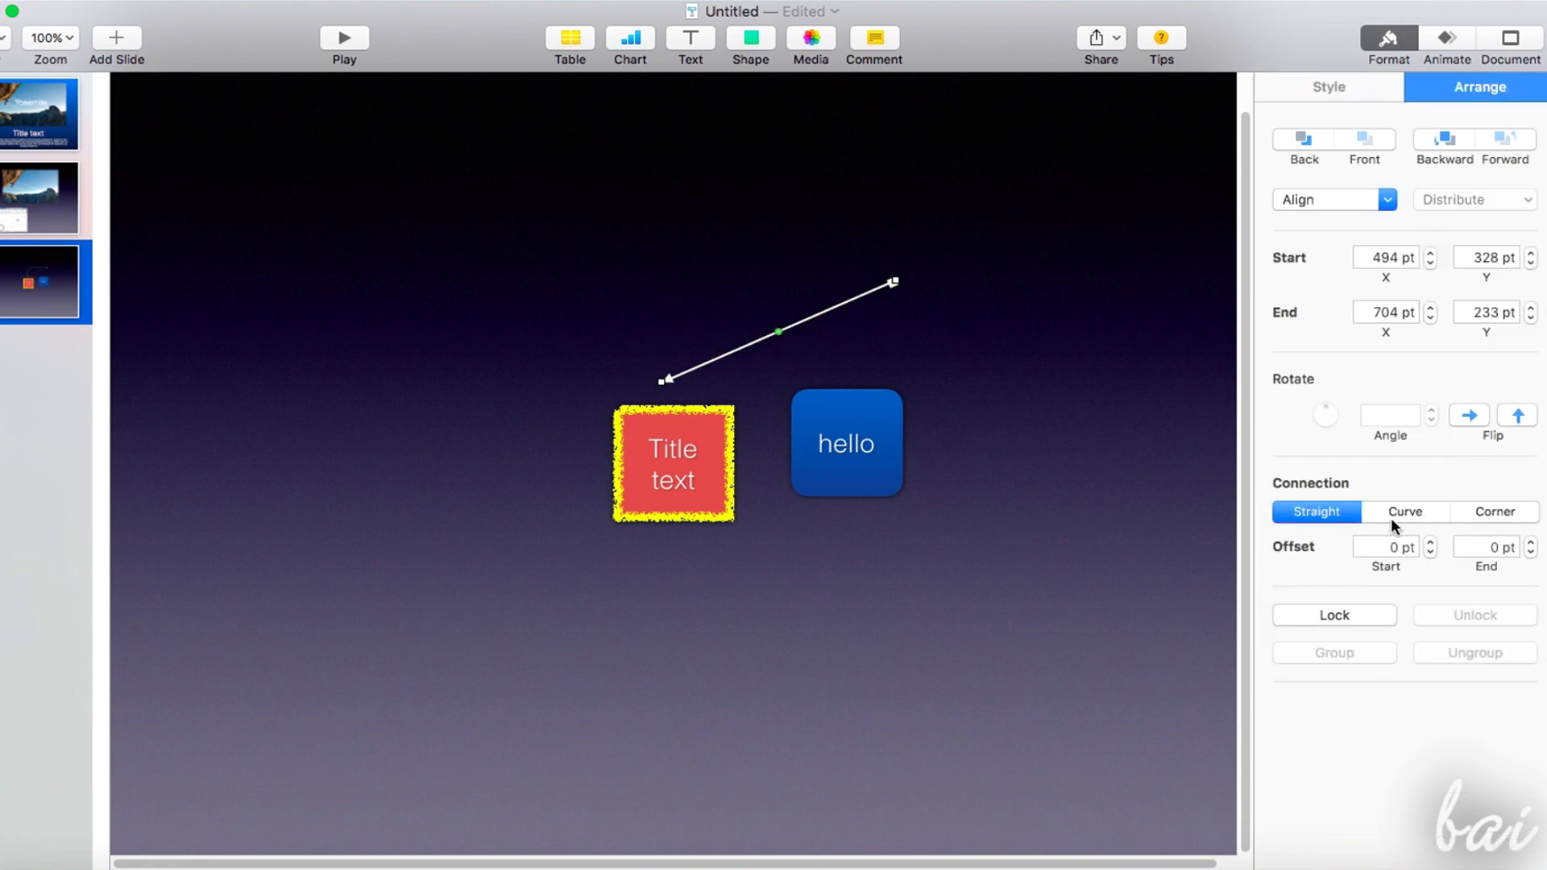
click(1405, 512)
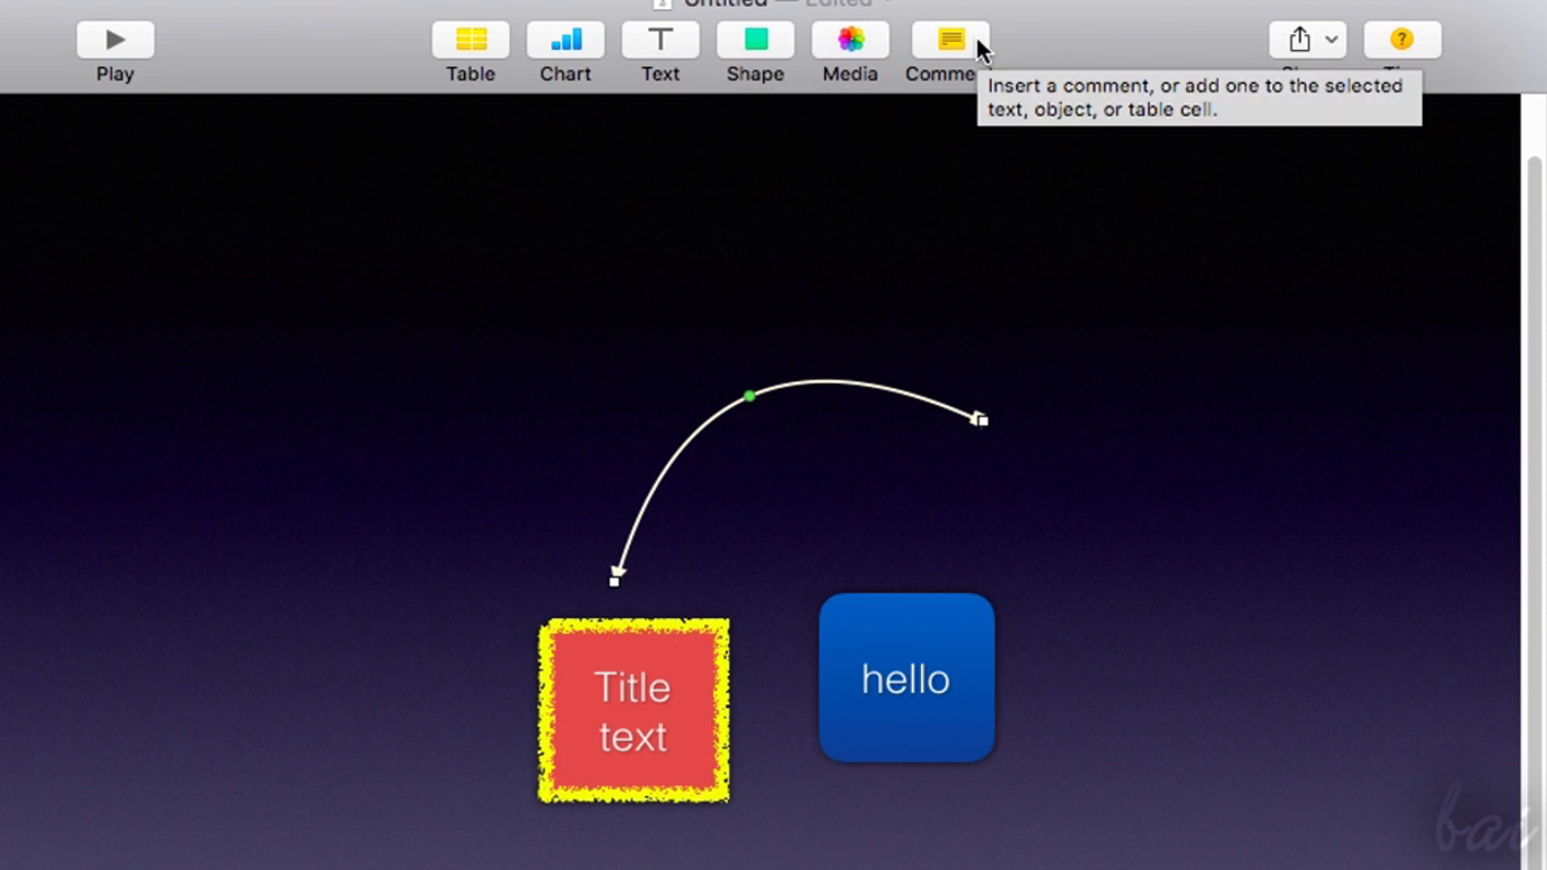
Add a comment reading 'Open path' to the curved line
click(976, 42)
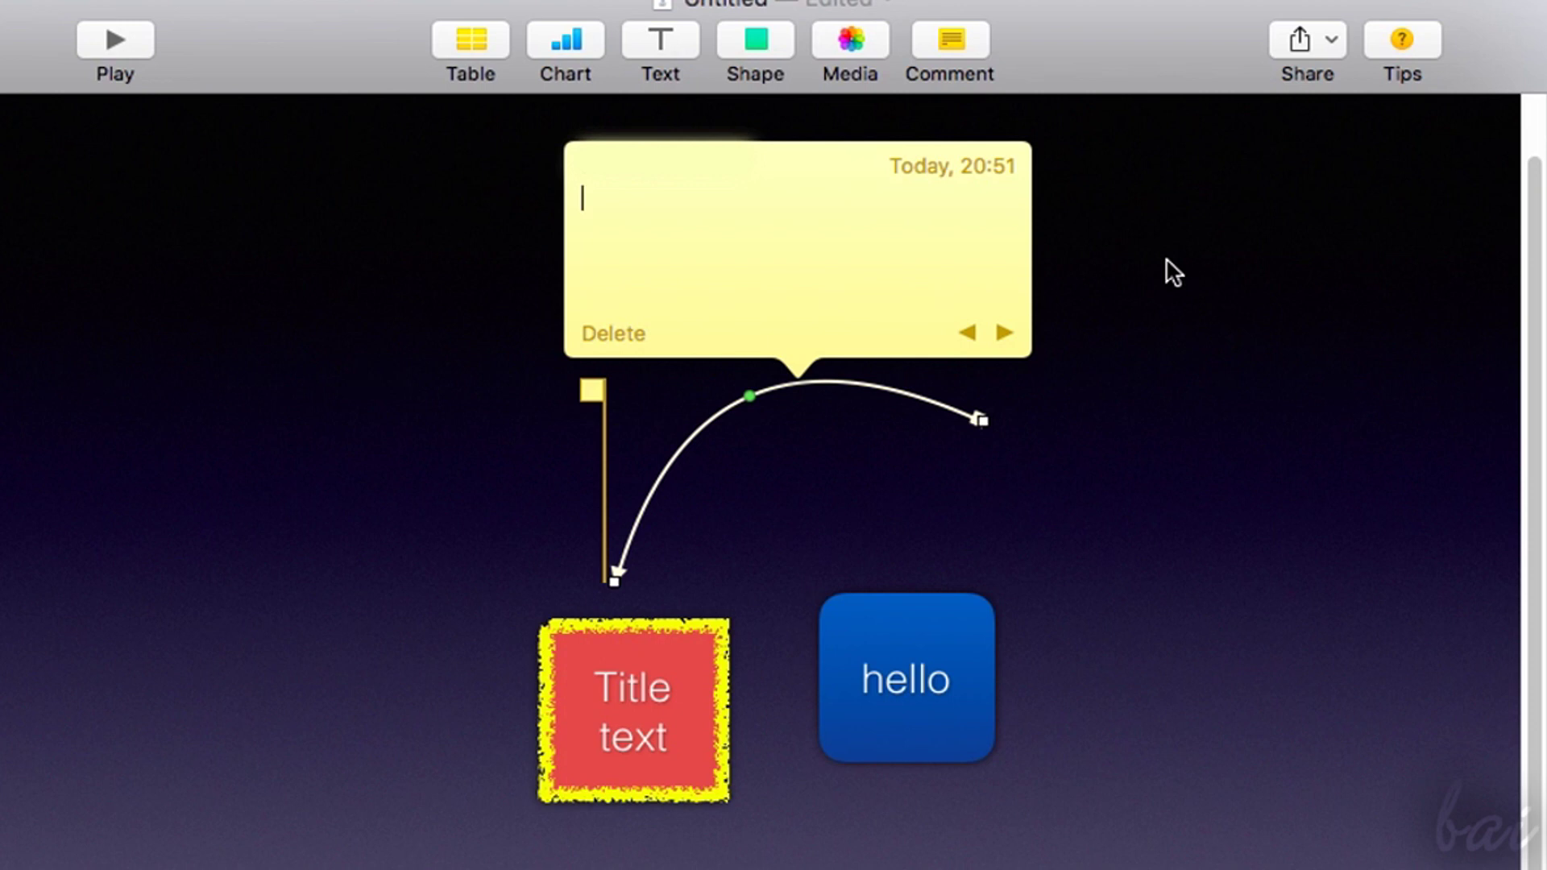
text(Open path)
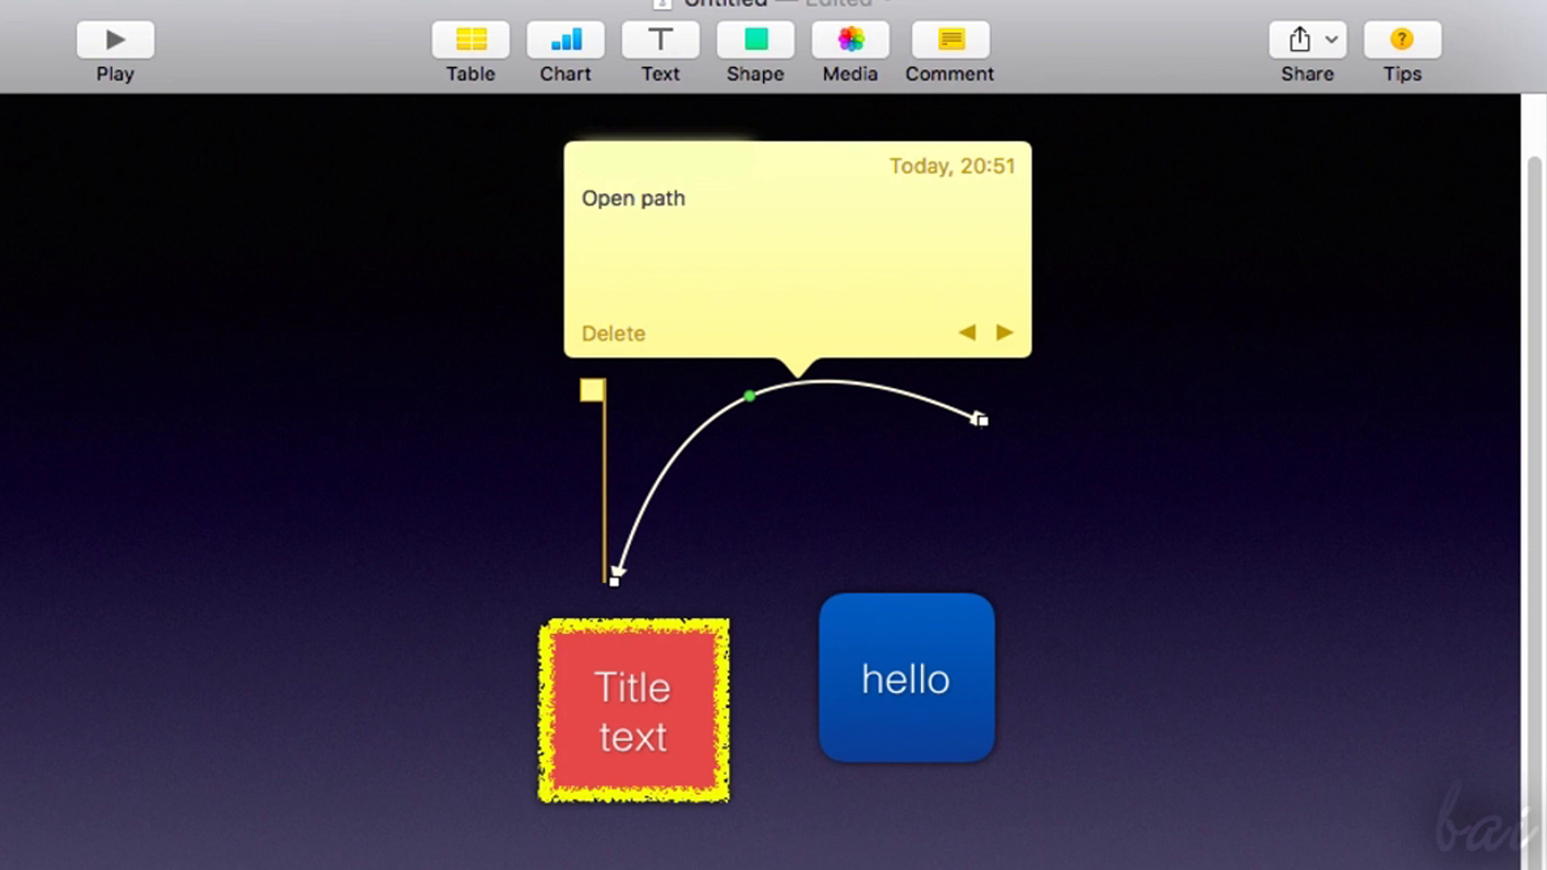
click(1267, 286)
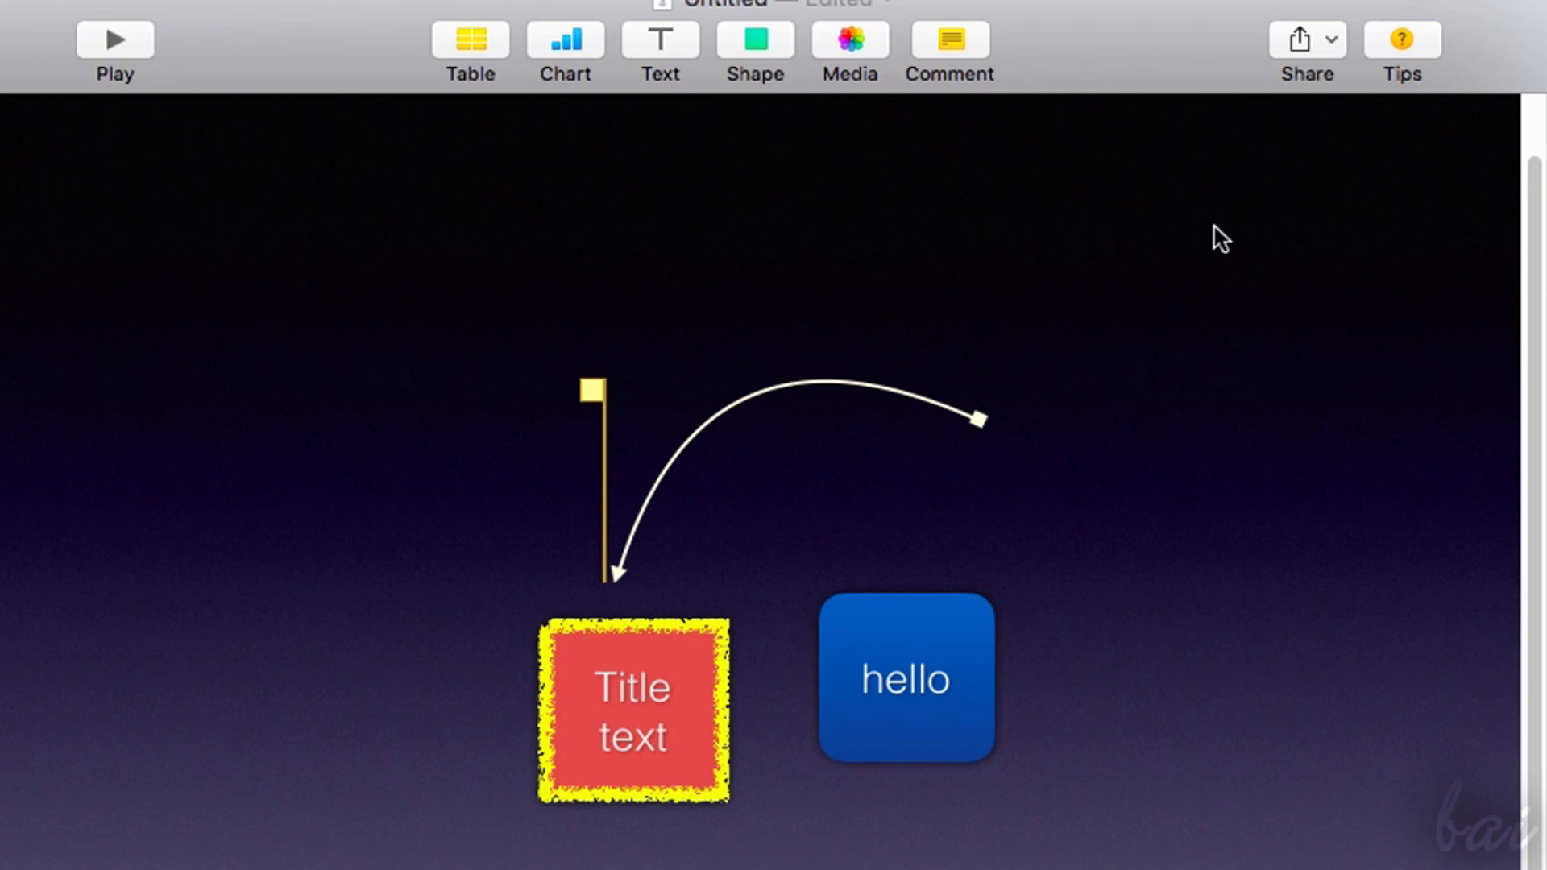
Add a new line 'Hello!' beneath 'Open path' in the comment
mouse_move(677, 453)
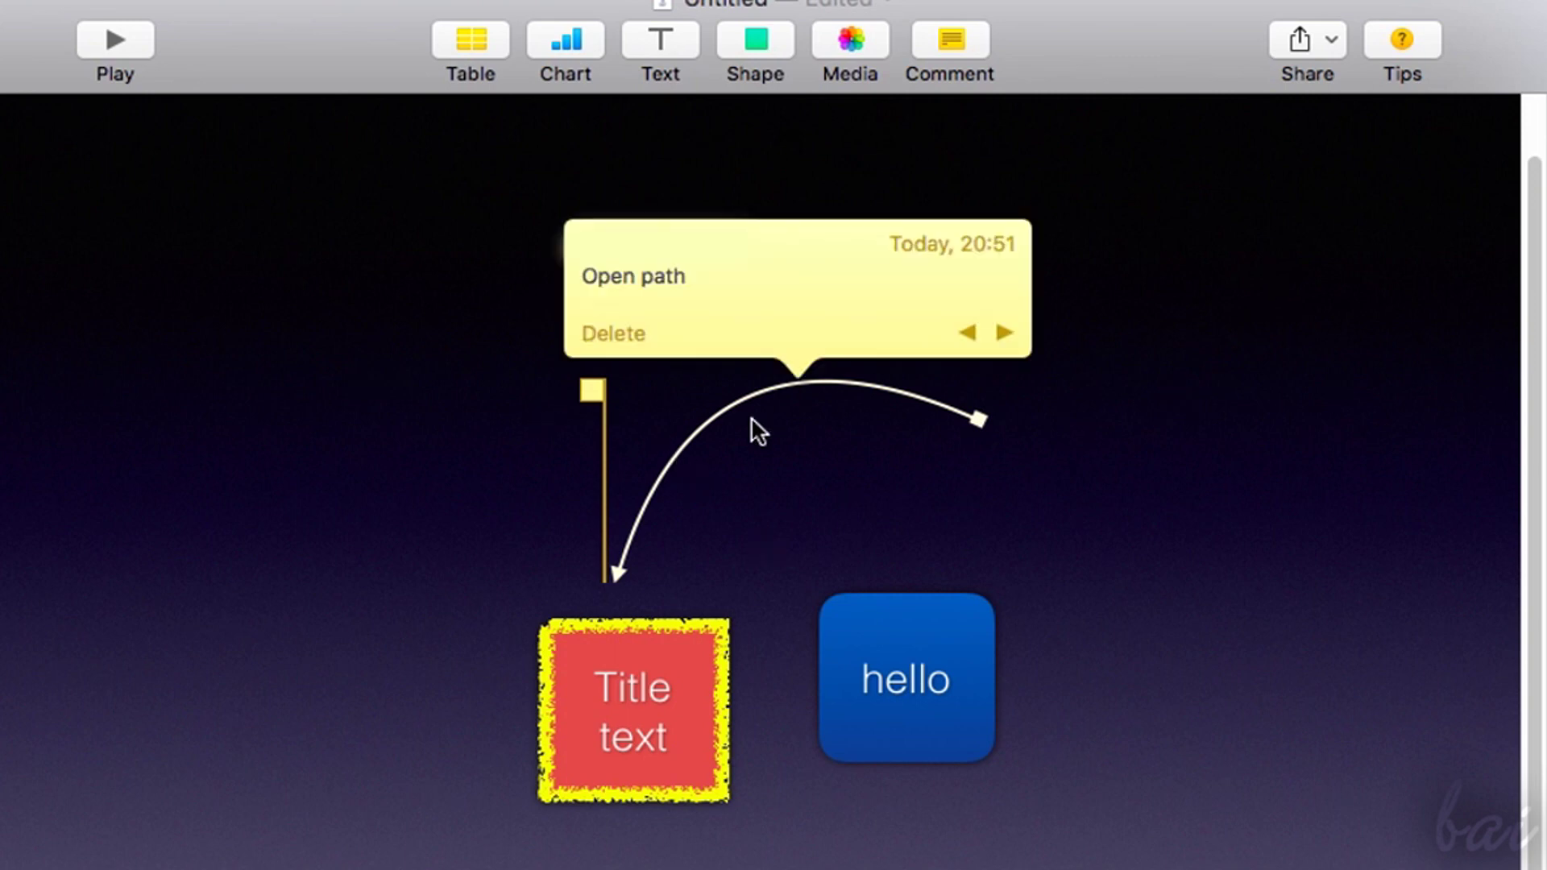
click(701, 221)
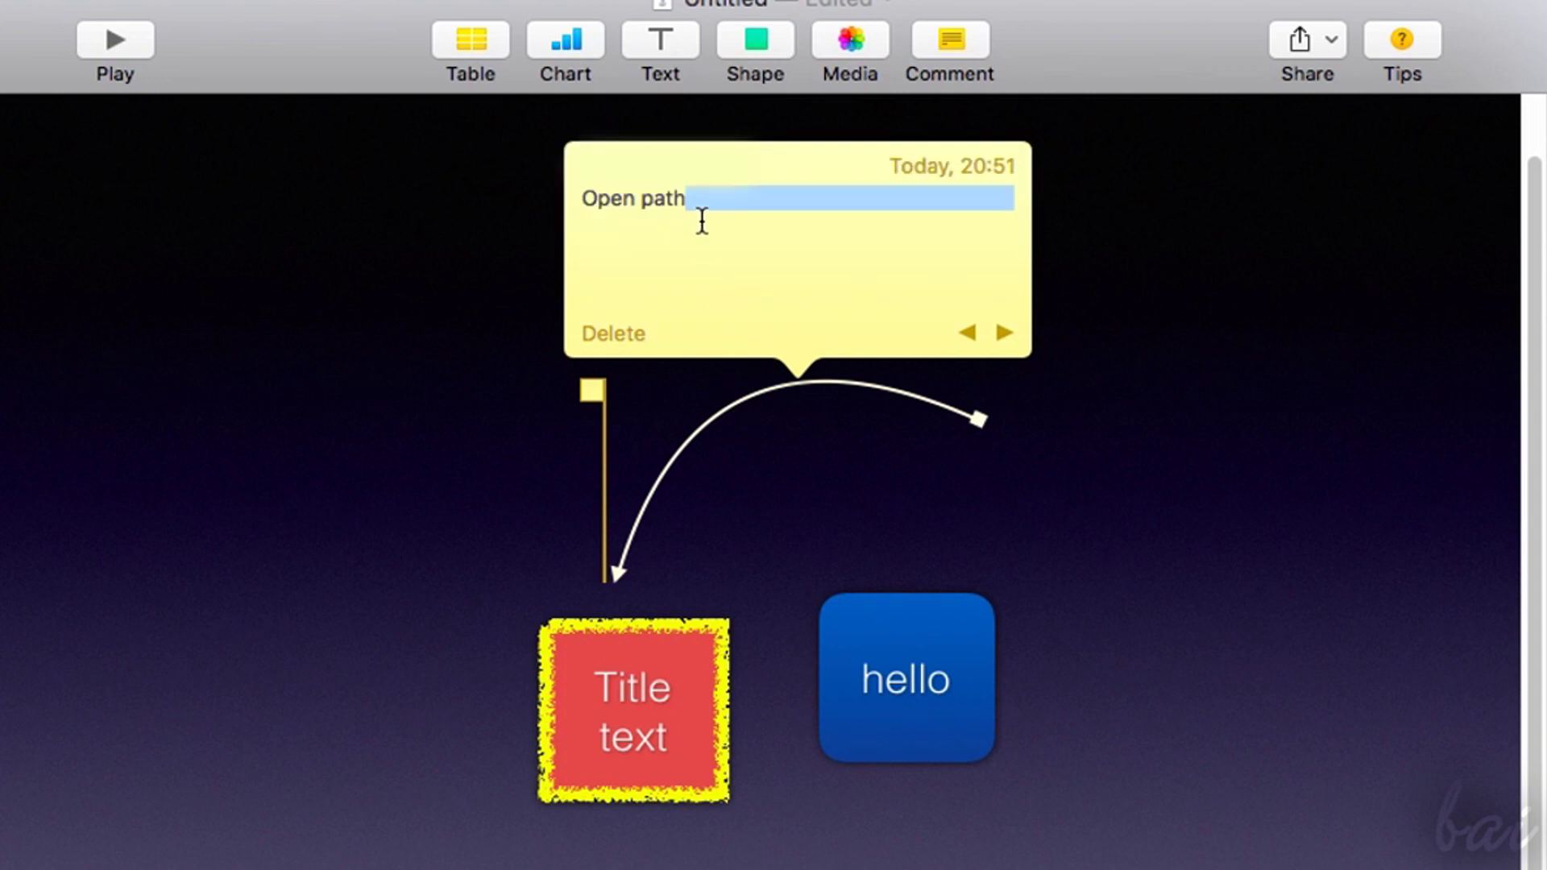
key(Return)
text(Hello!)
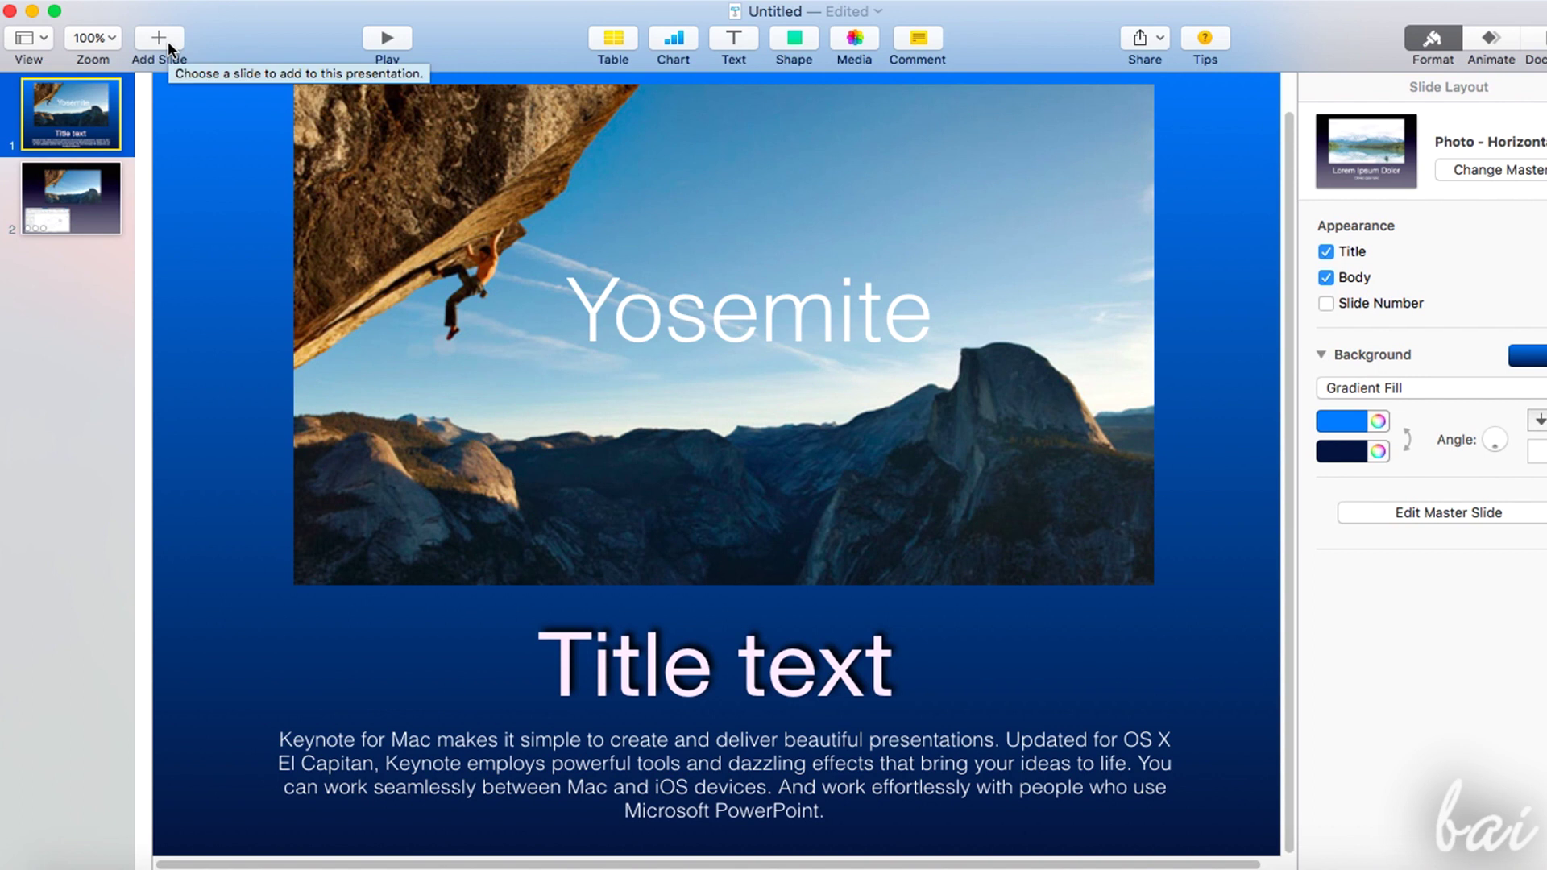
Add a new slide with the title, bullets and photo layout
click(168, 41)
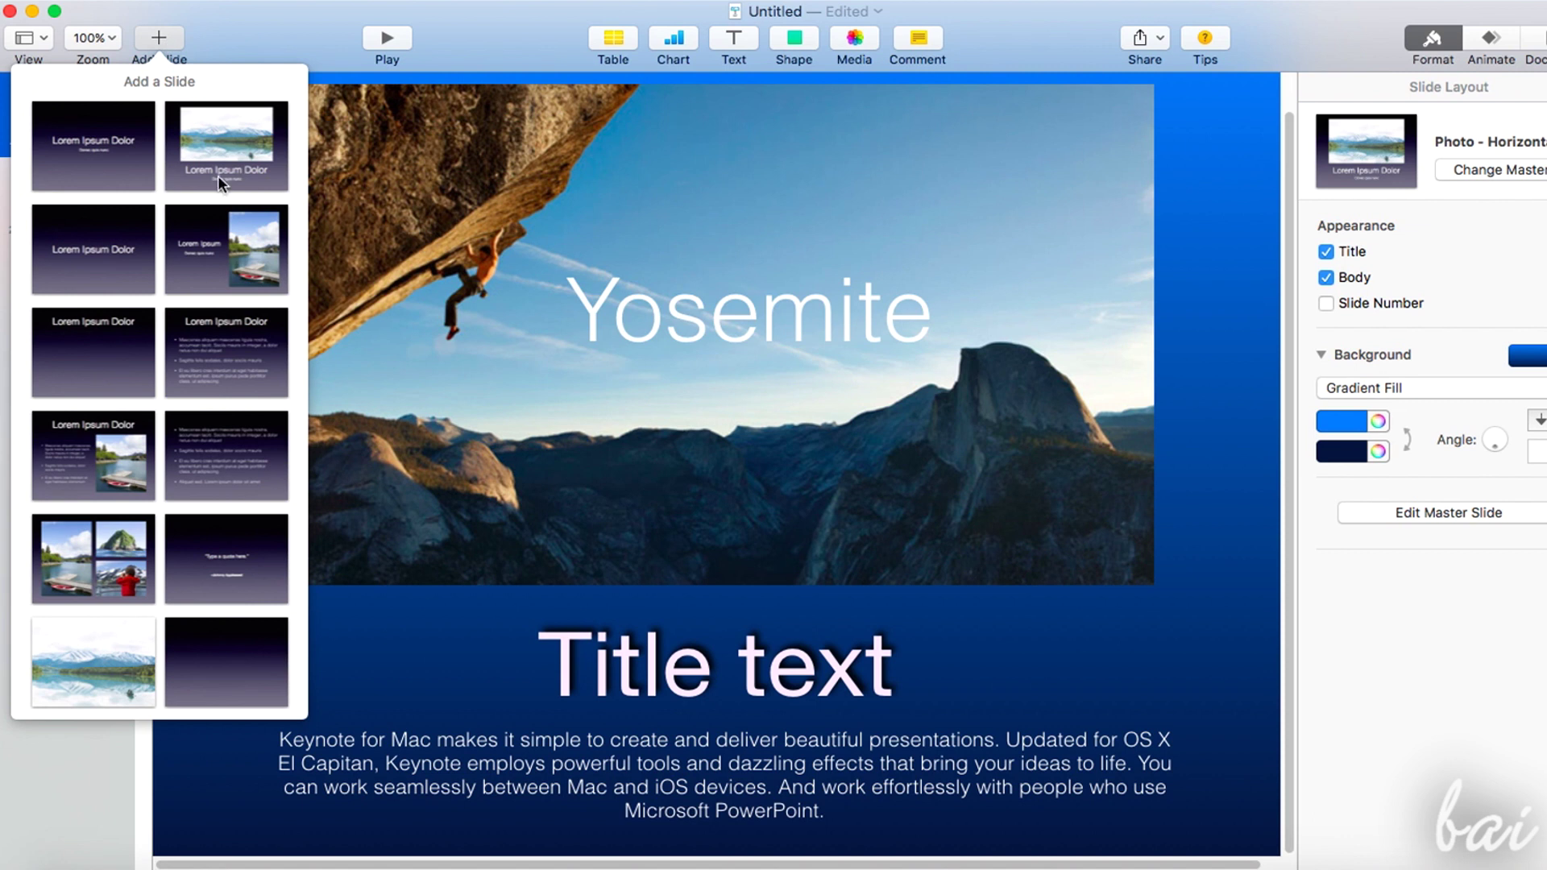
click(93, 453)
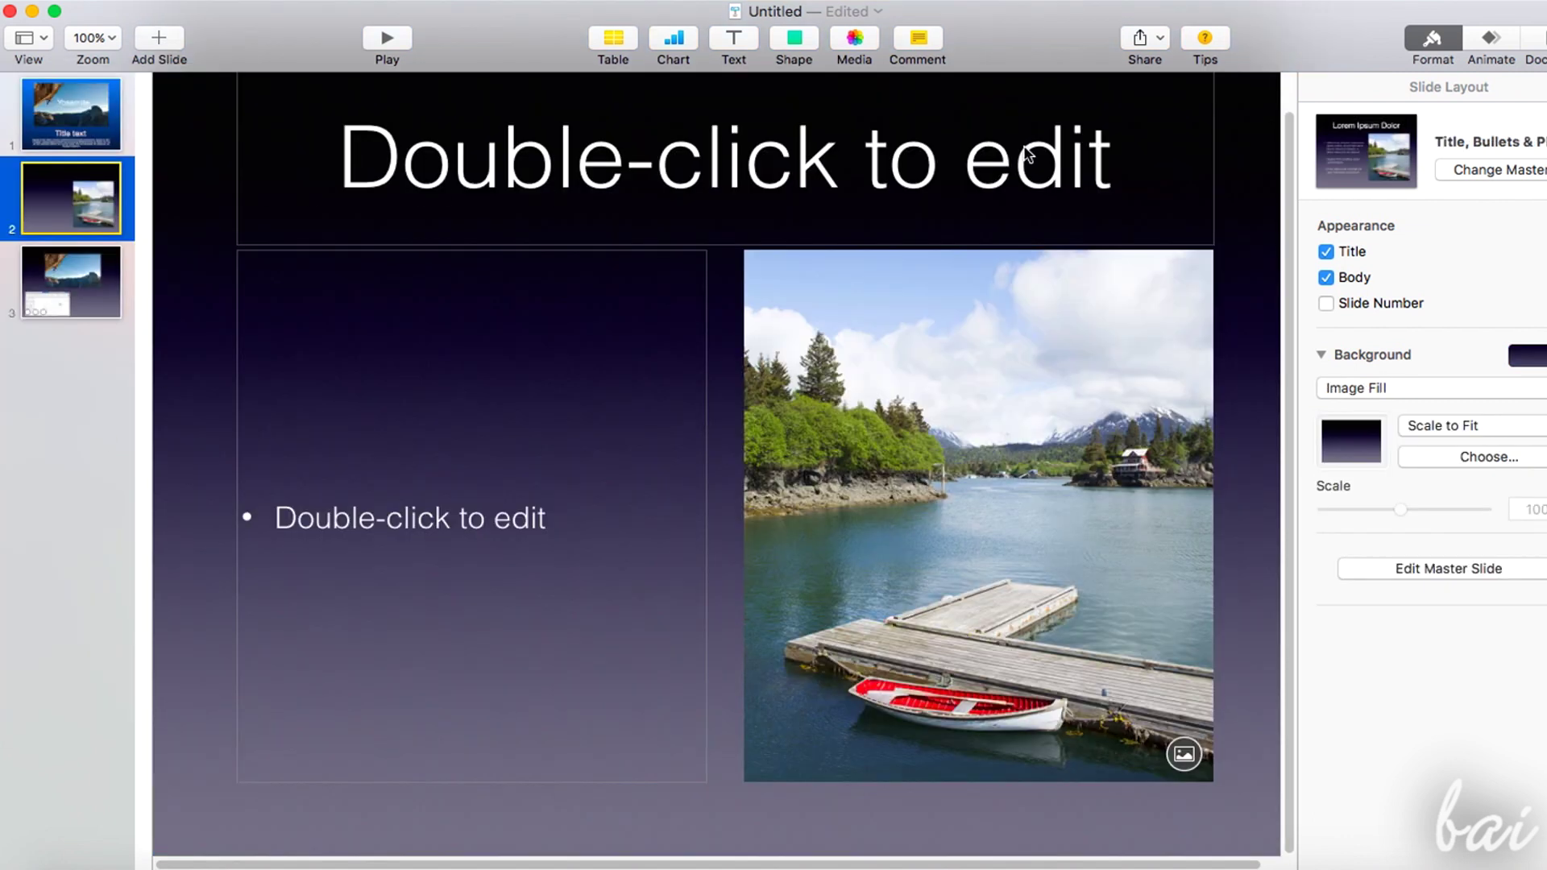
click(532, 418)
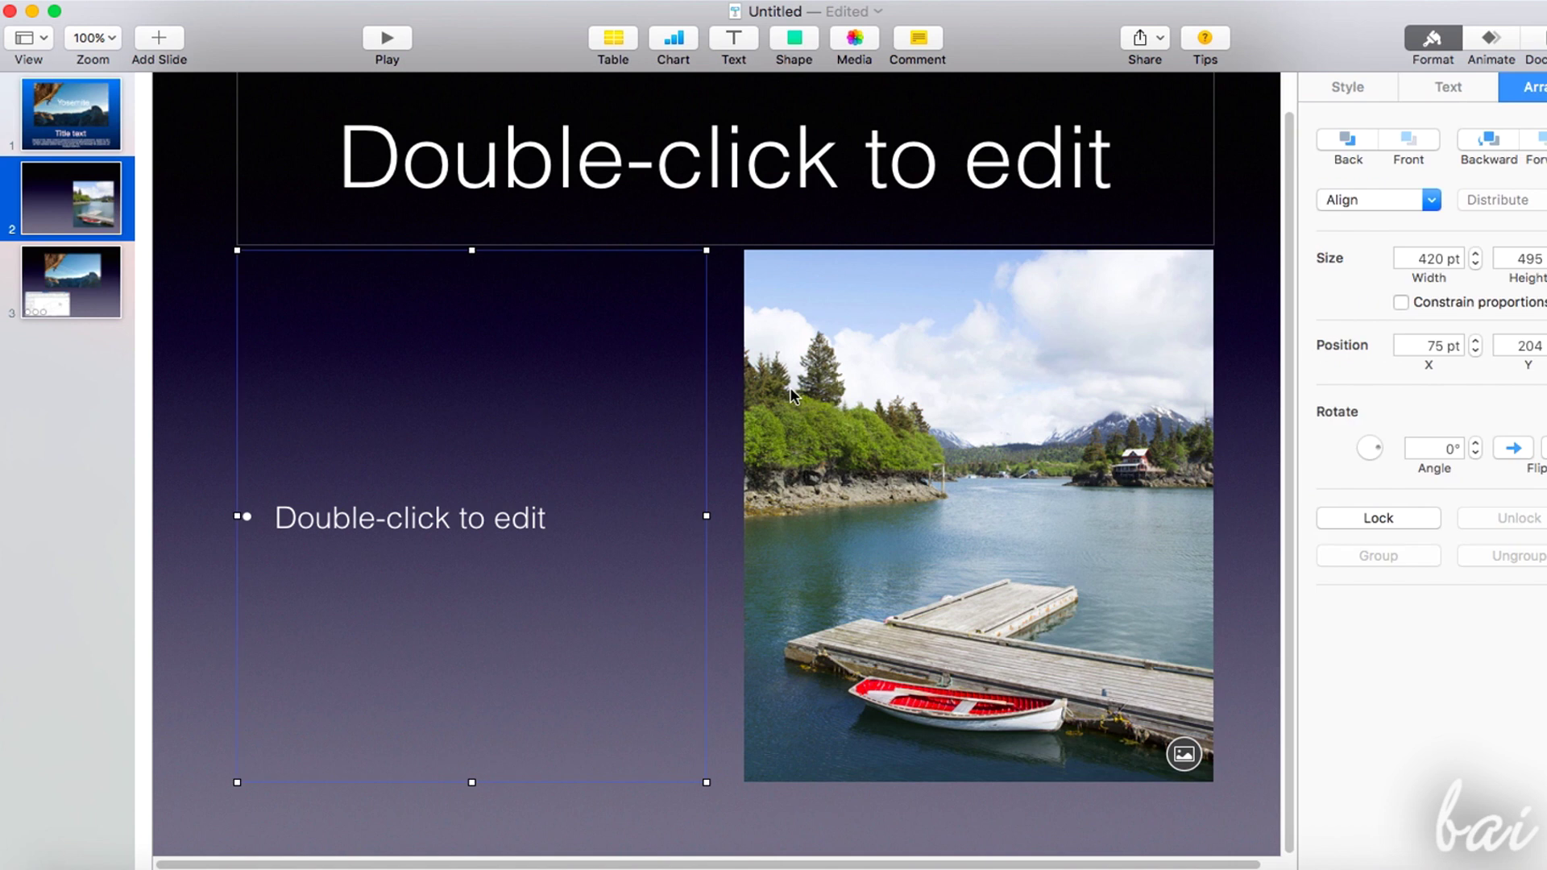
Cut the connection line and the hello shape, then delete the third slide
click(892, 399)
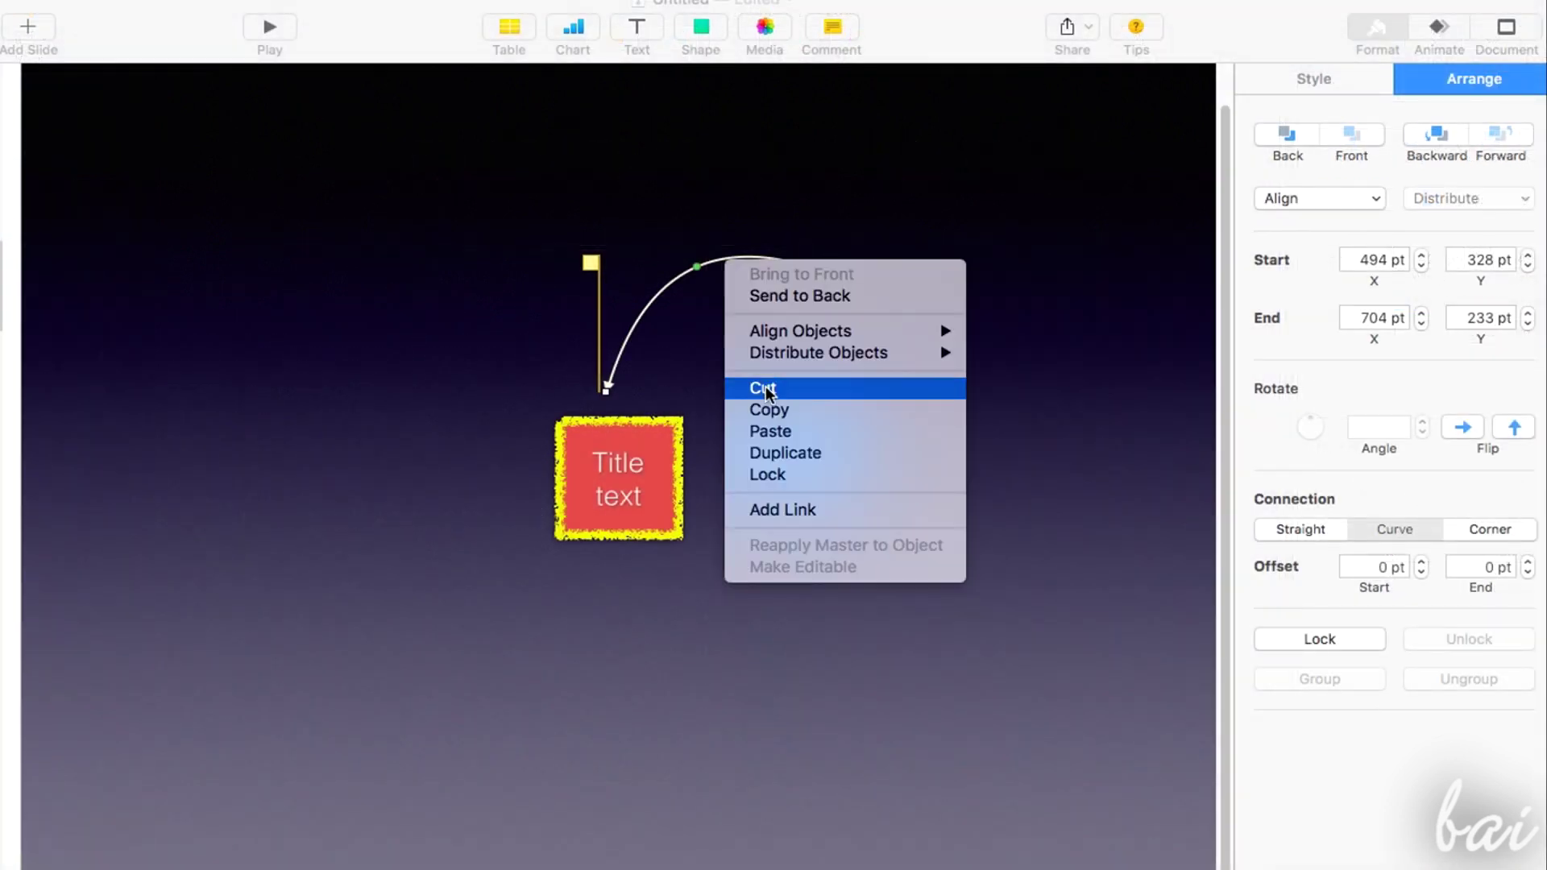
click(766, 388)
right_click(838, 436)
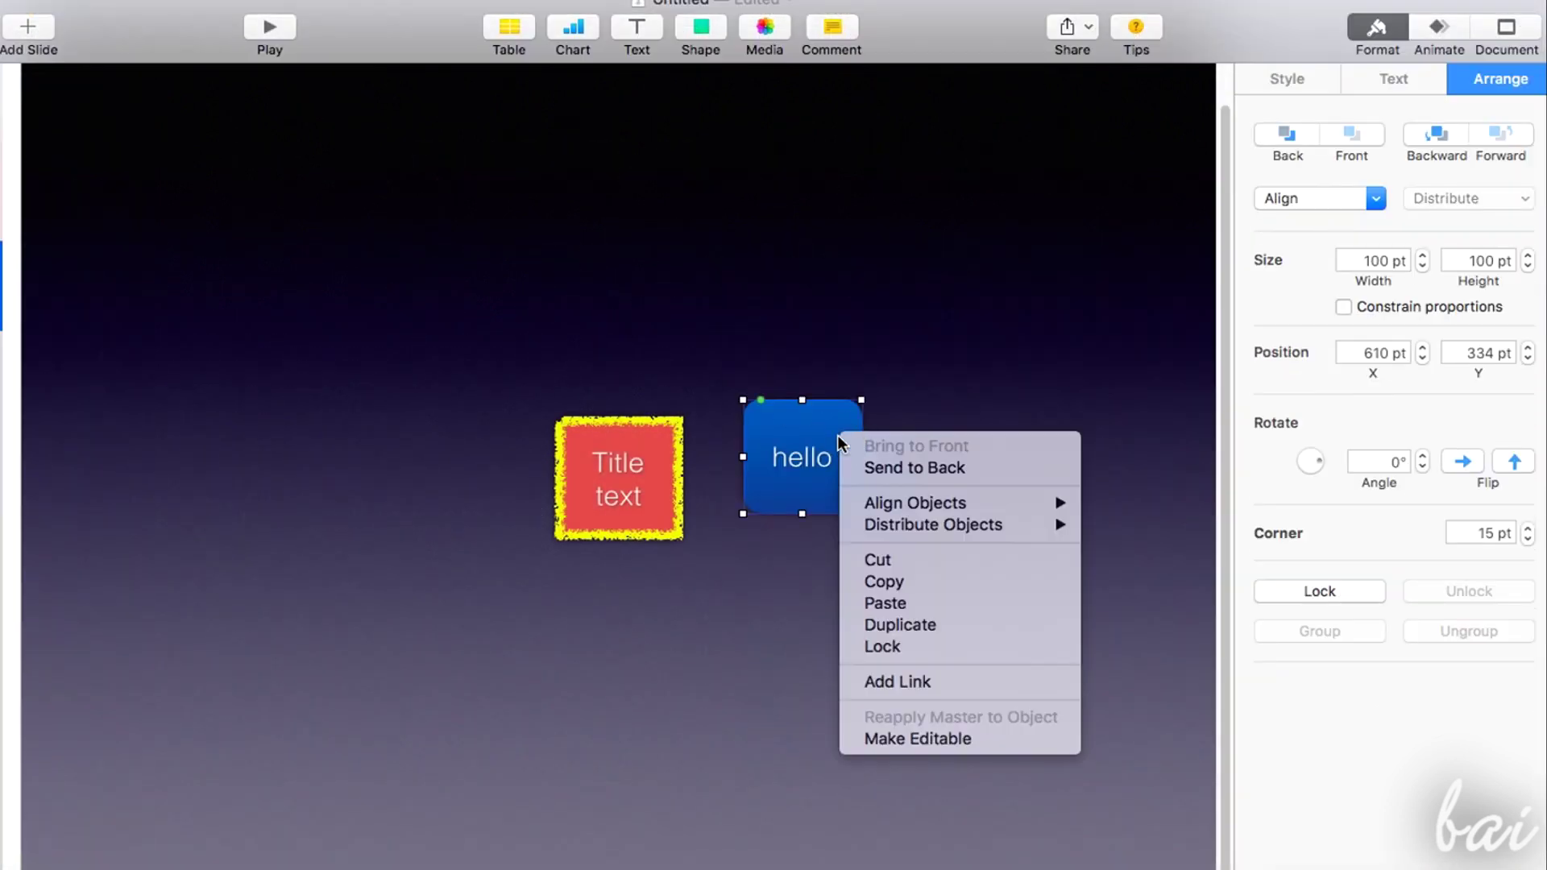
click(881, 557)
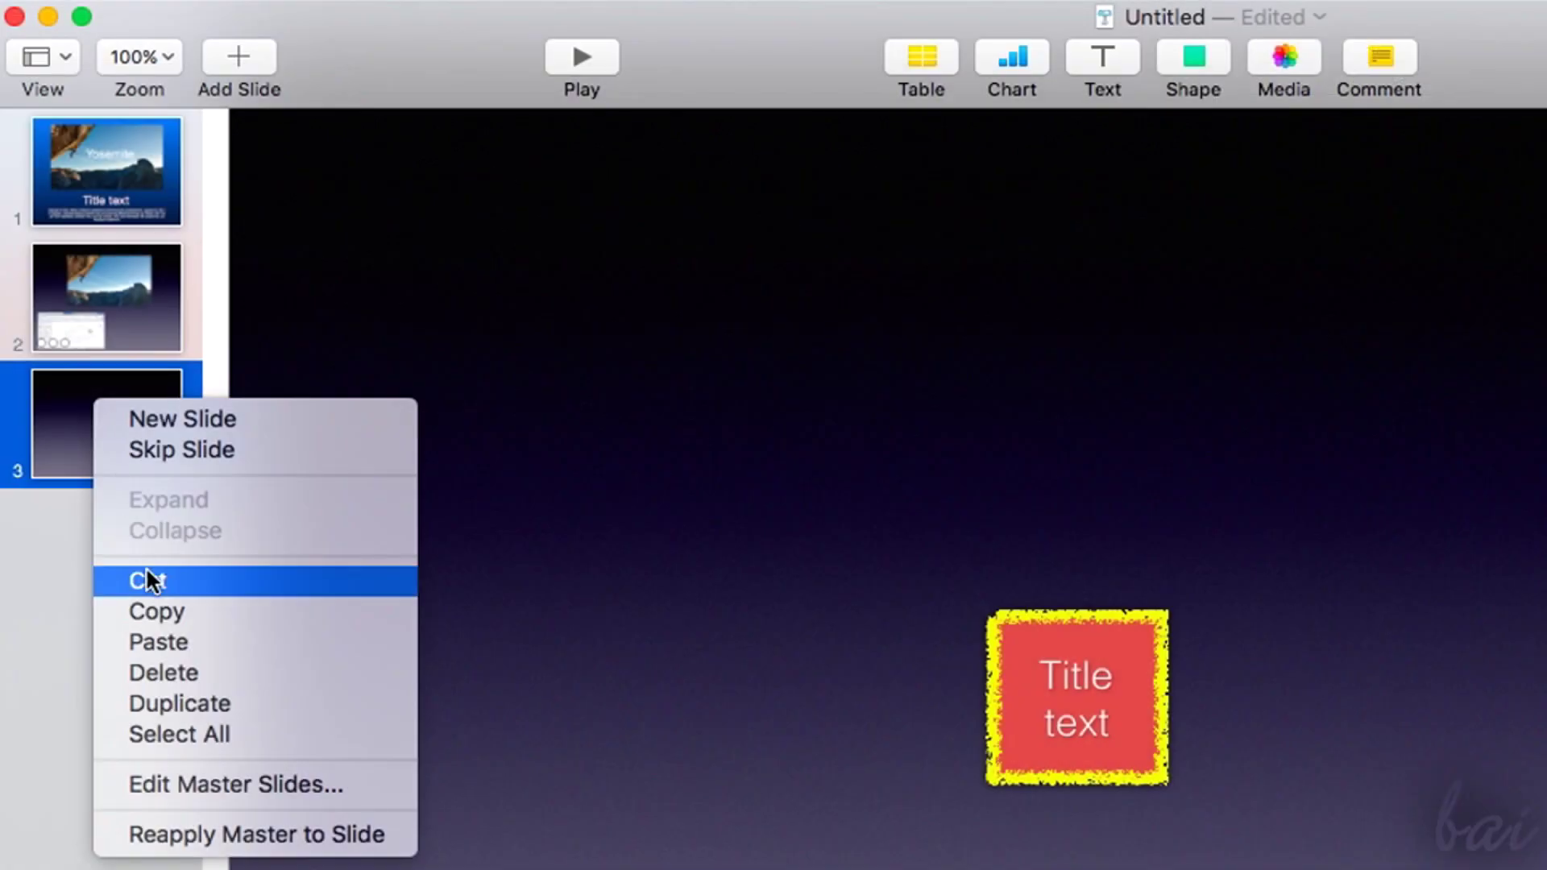
click(153, 581)
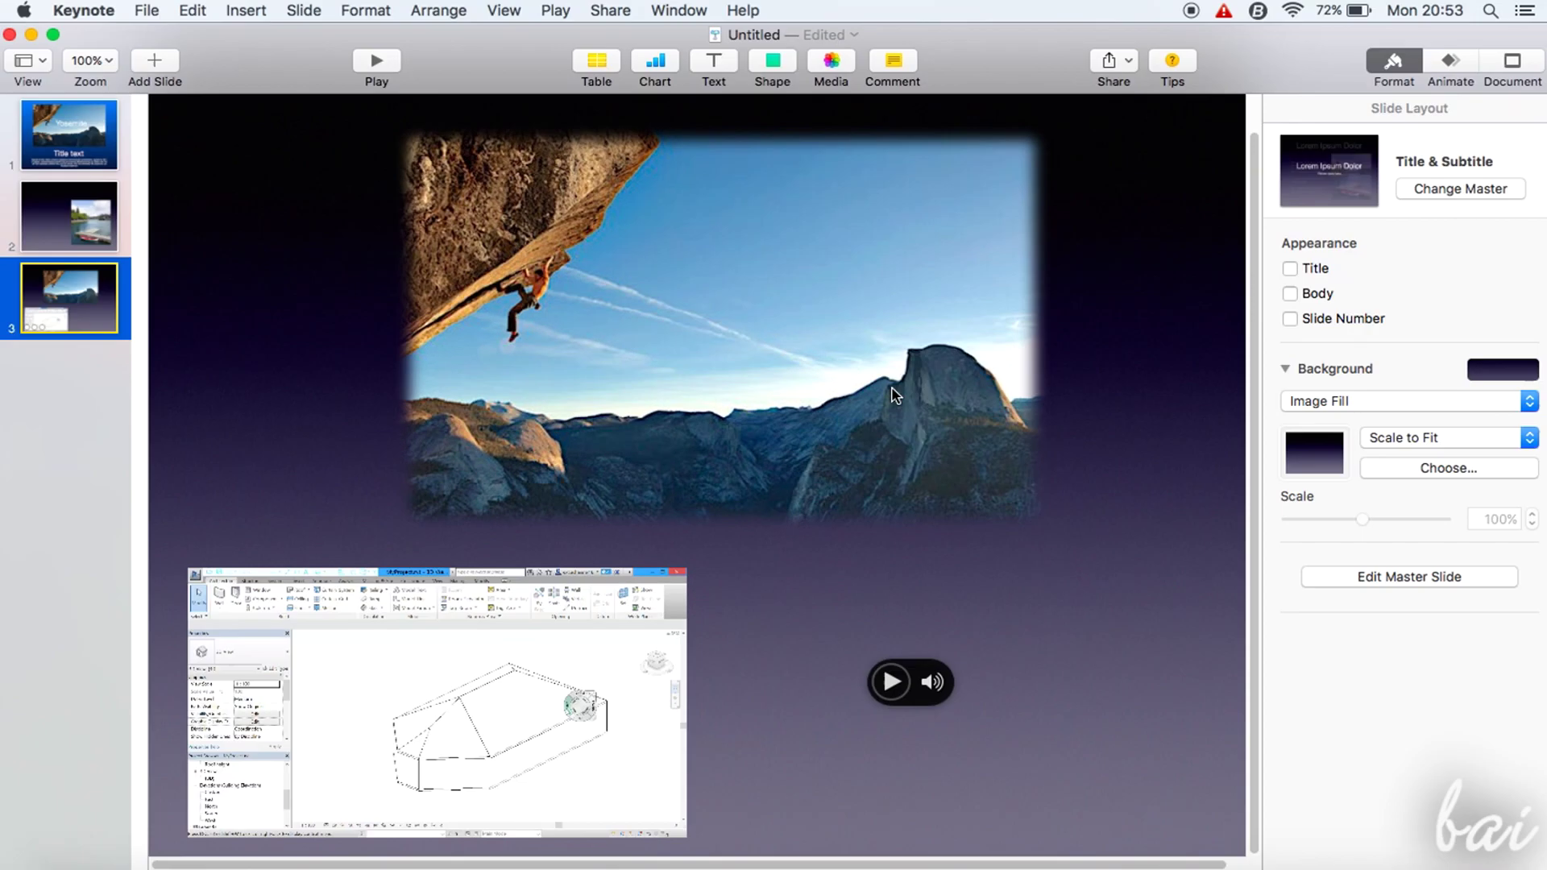
Play the slideshow from slide 1, then exit back to the editor with Esc
key(Escape)
click(110, 101)
click(376, 63)
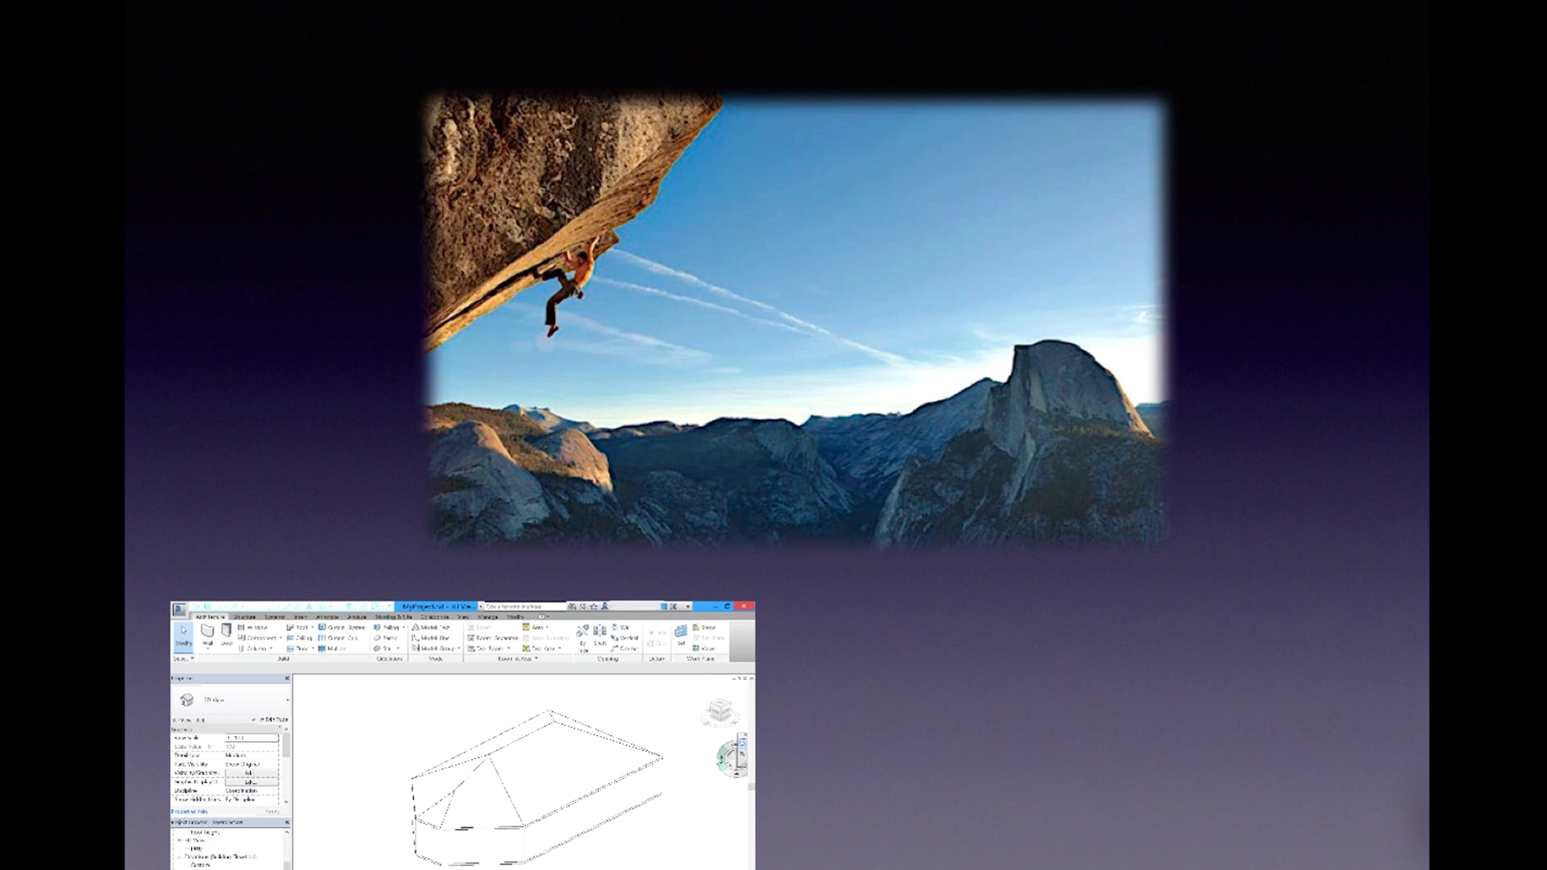
key(Escape)
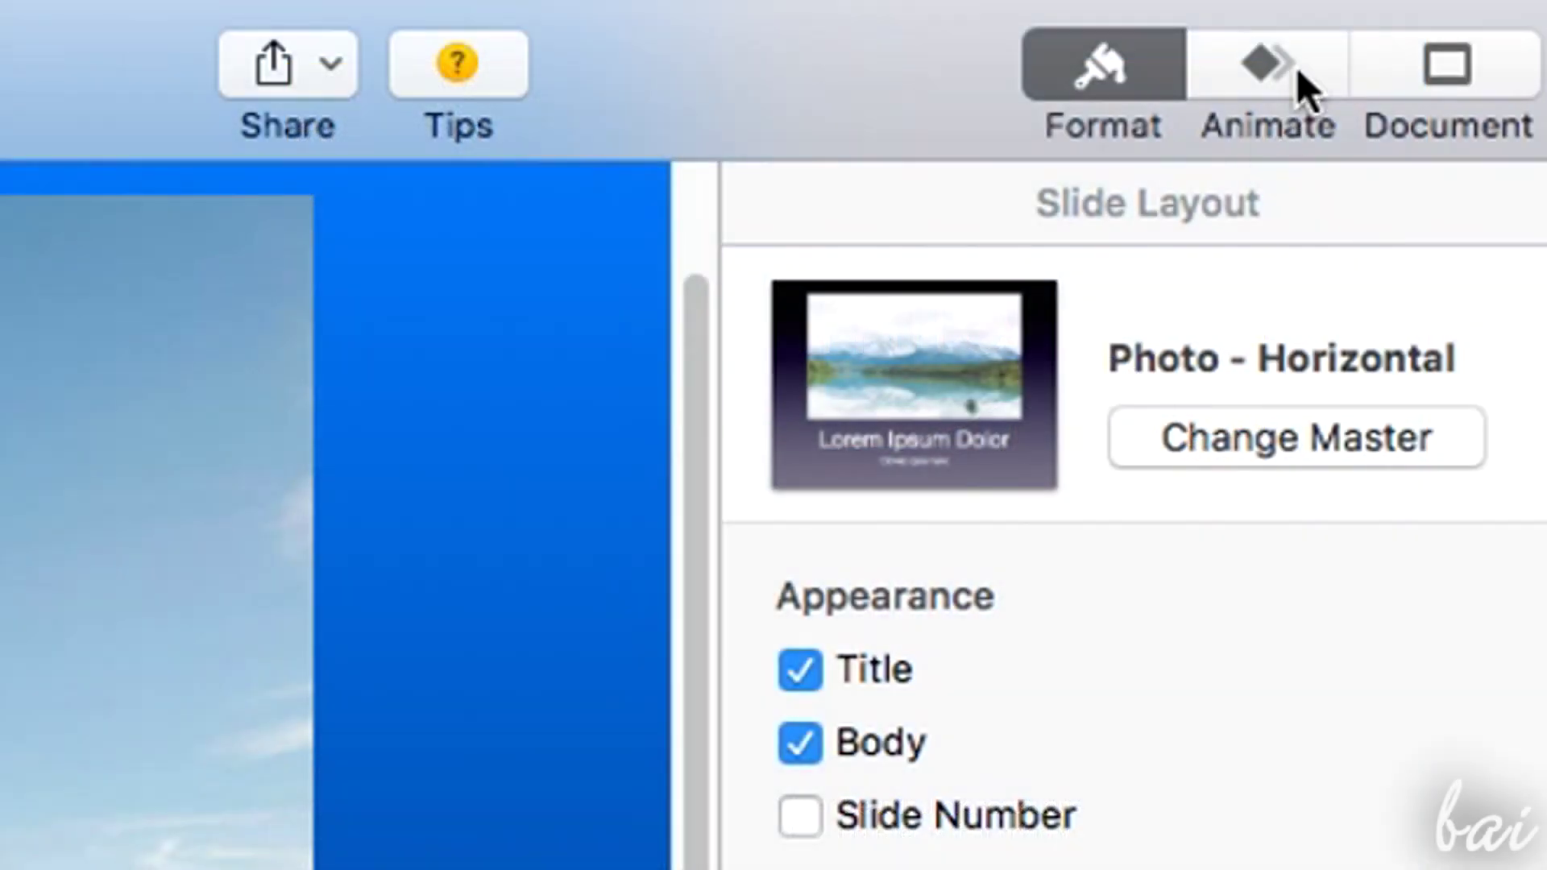
Apply a Confetti transition to the title slide and lengthen its duration to 3,50 s
click(1298, 66)
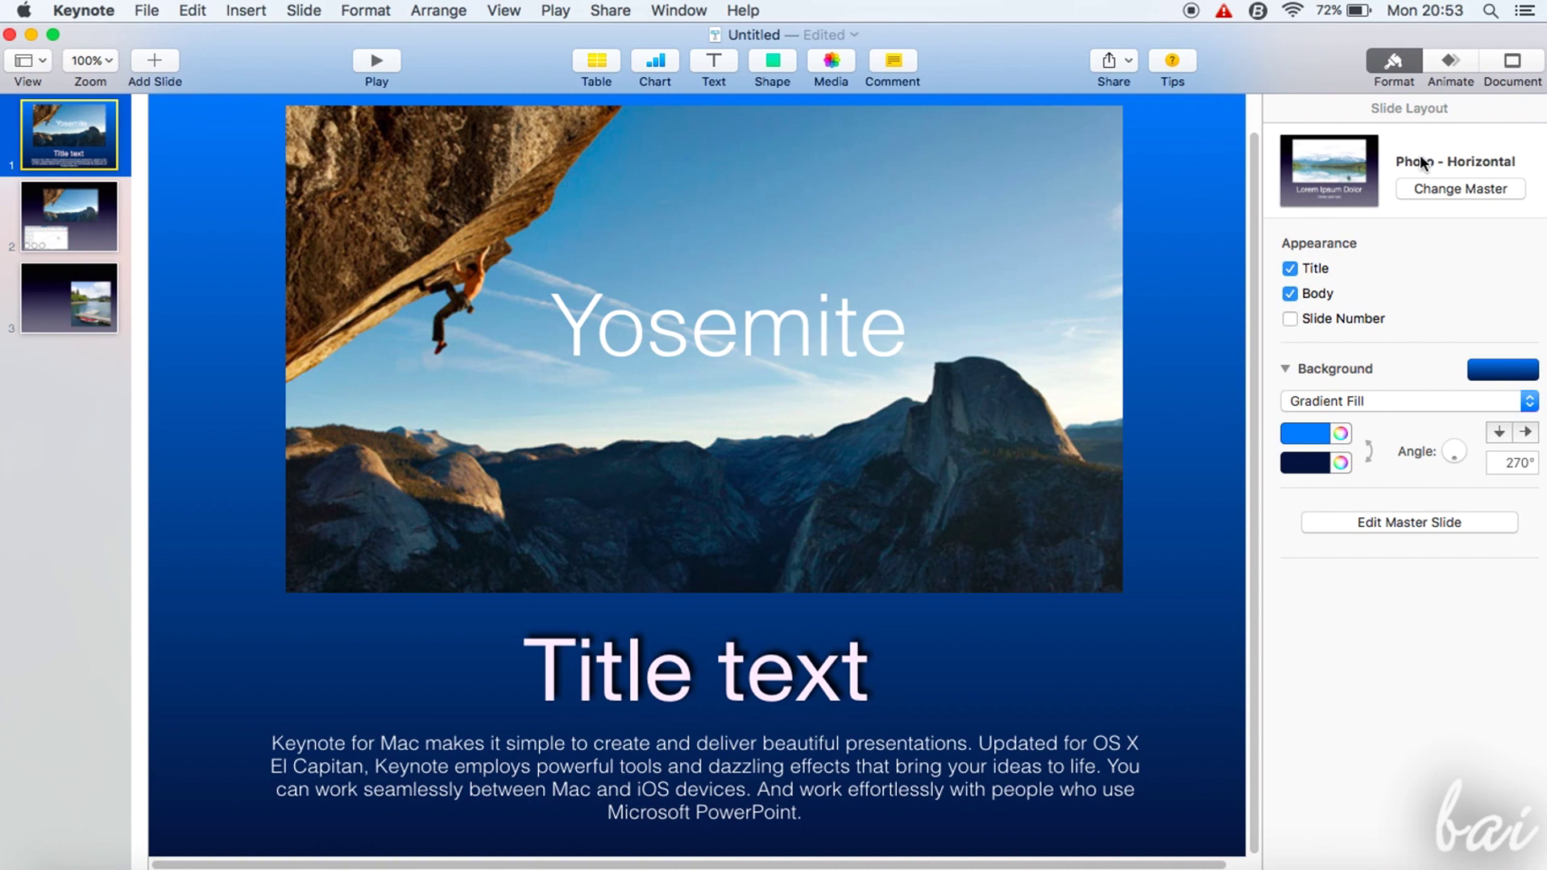
click(1460, 59)
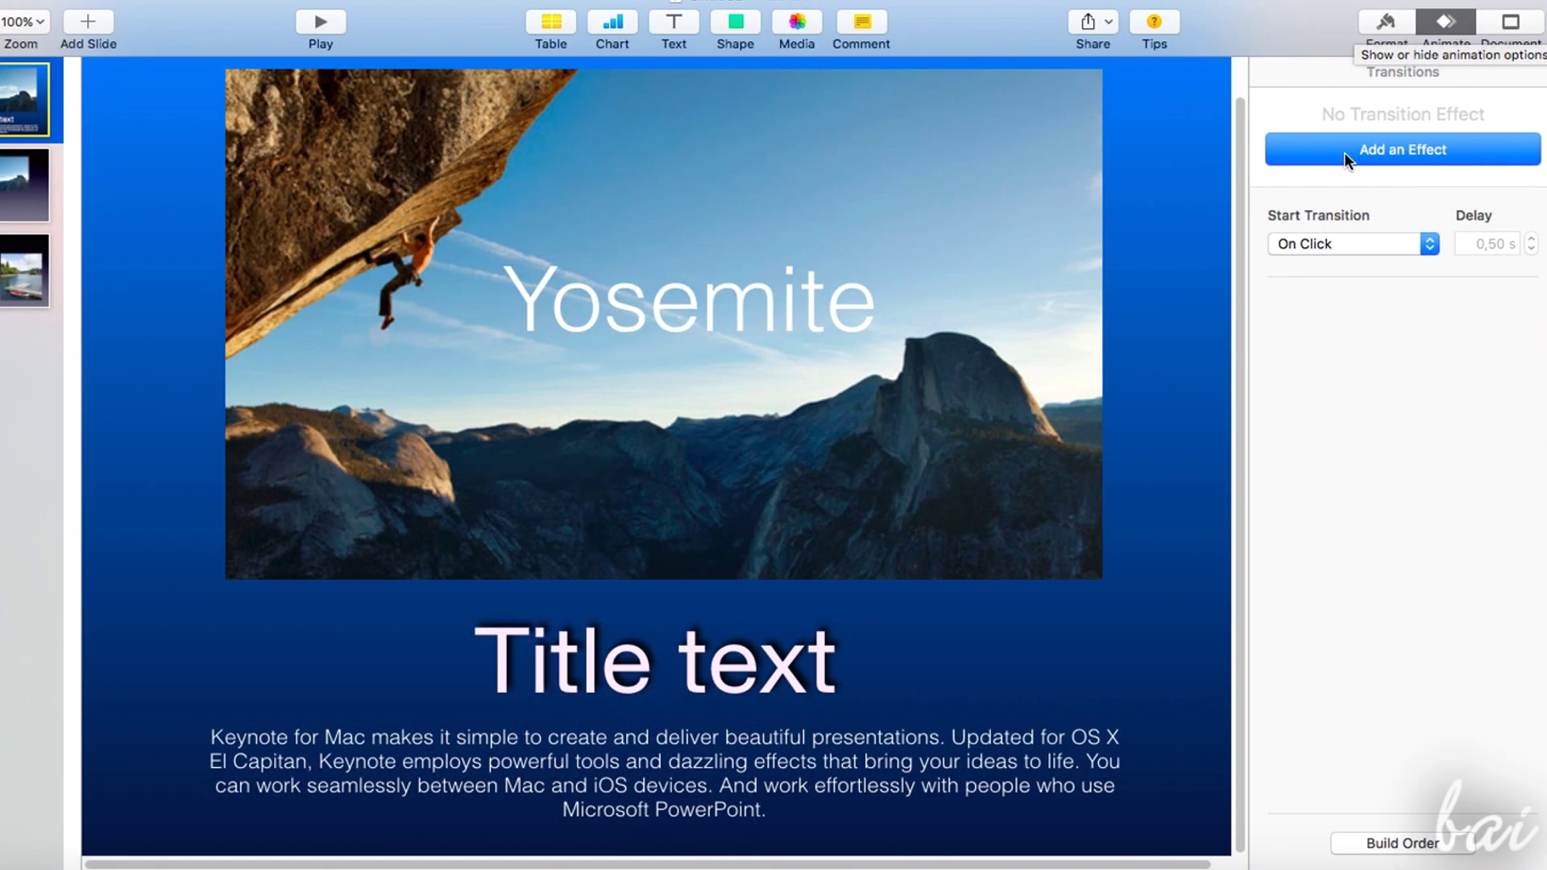
click(1435, 152)
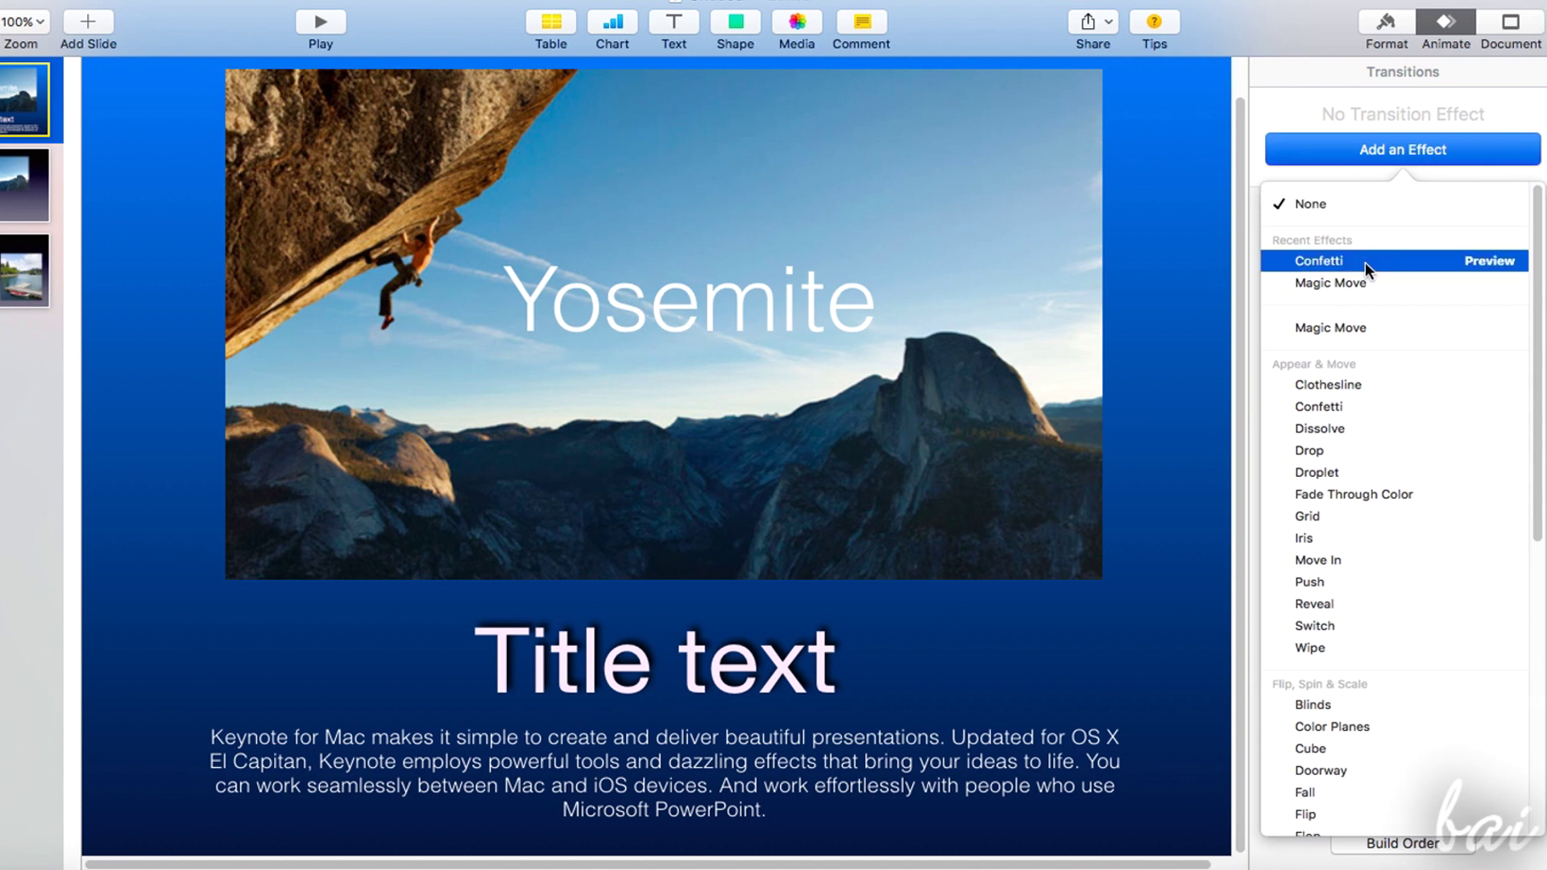
click(1365, 263)
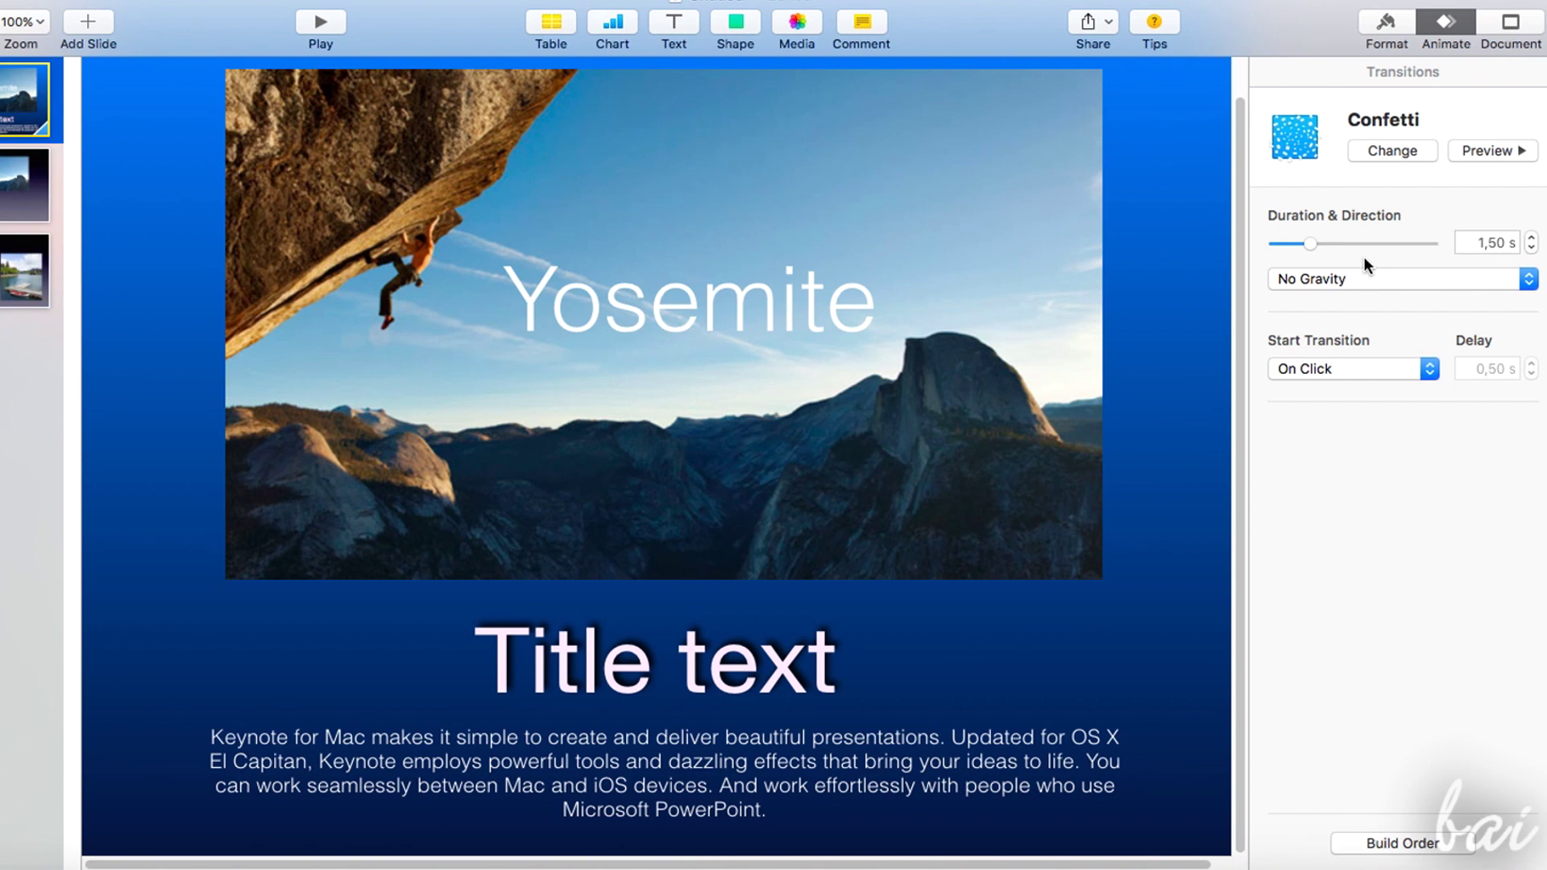
click(1487, 158)
drag(1318, 244, 1395, 245)
click(1493, 154)
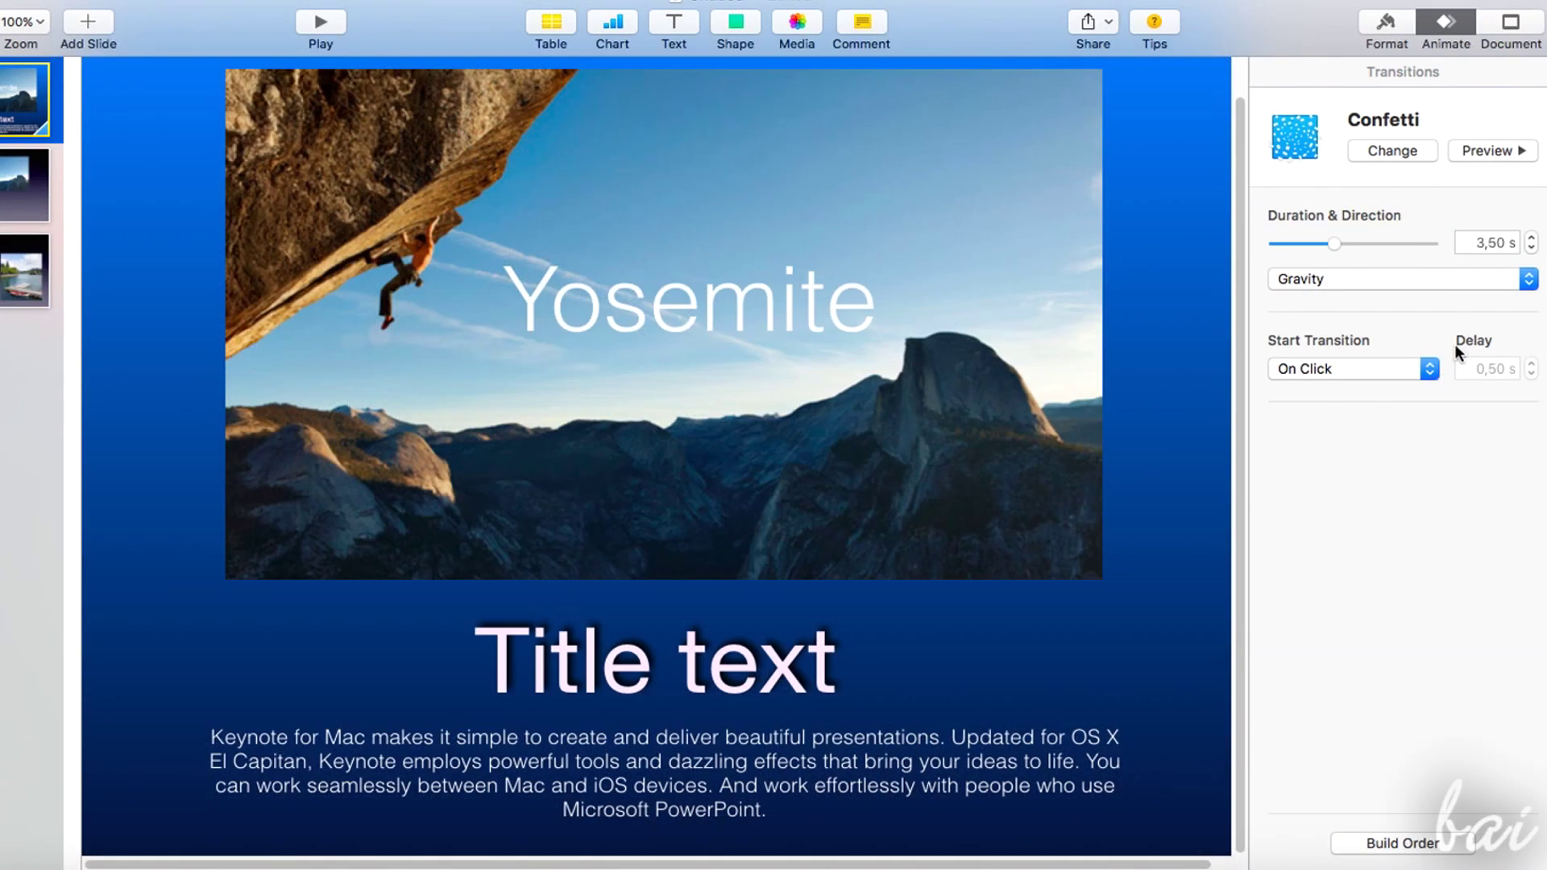
Make the Confetti transition start automatically after a 1,75 s delay
click(1430, 370)
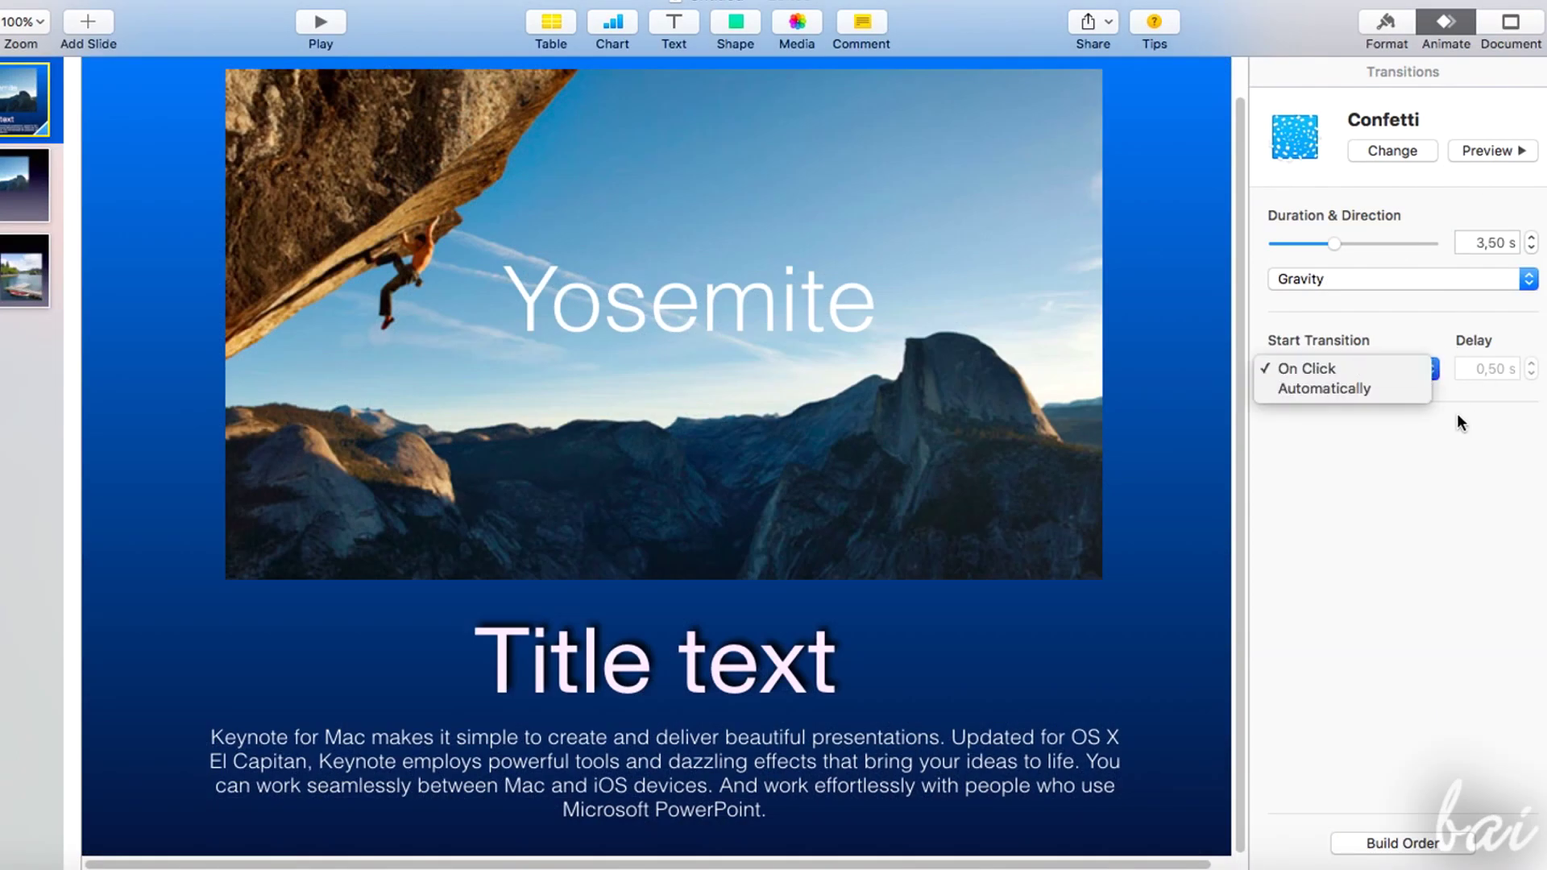
click(1388, 371)
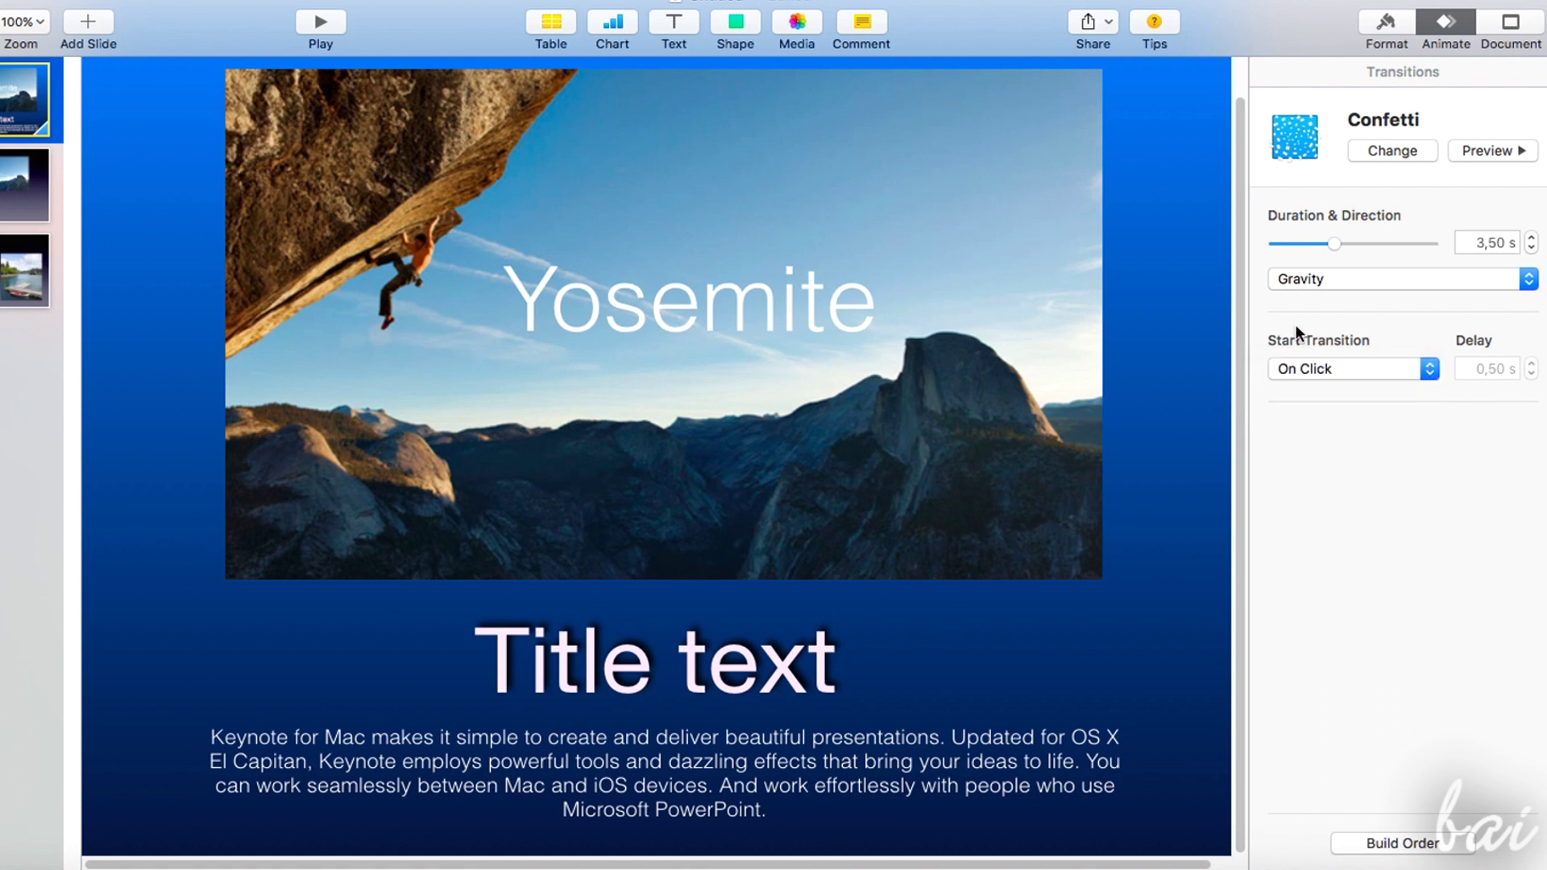
click(321, 24)
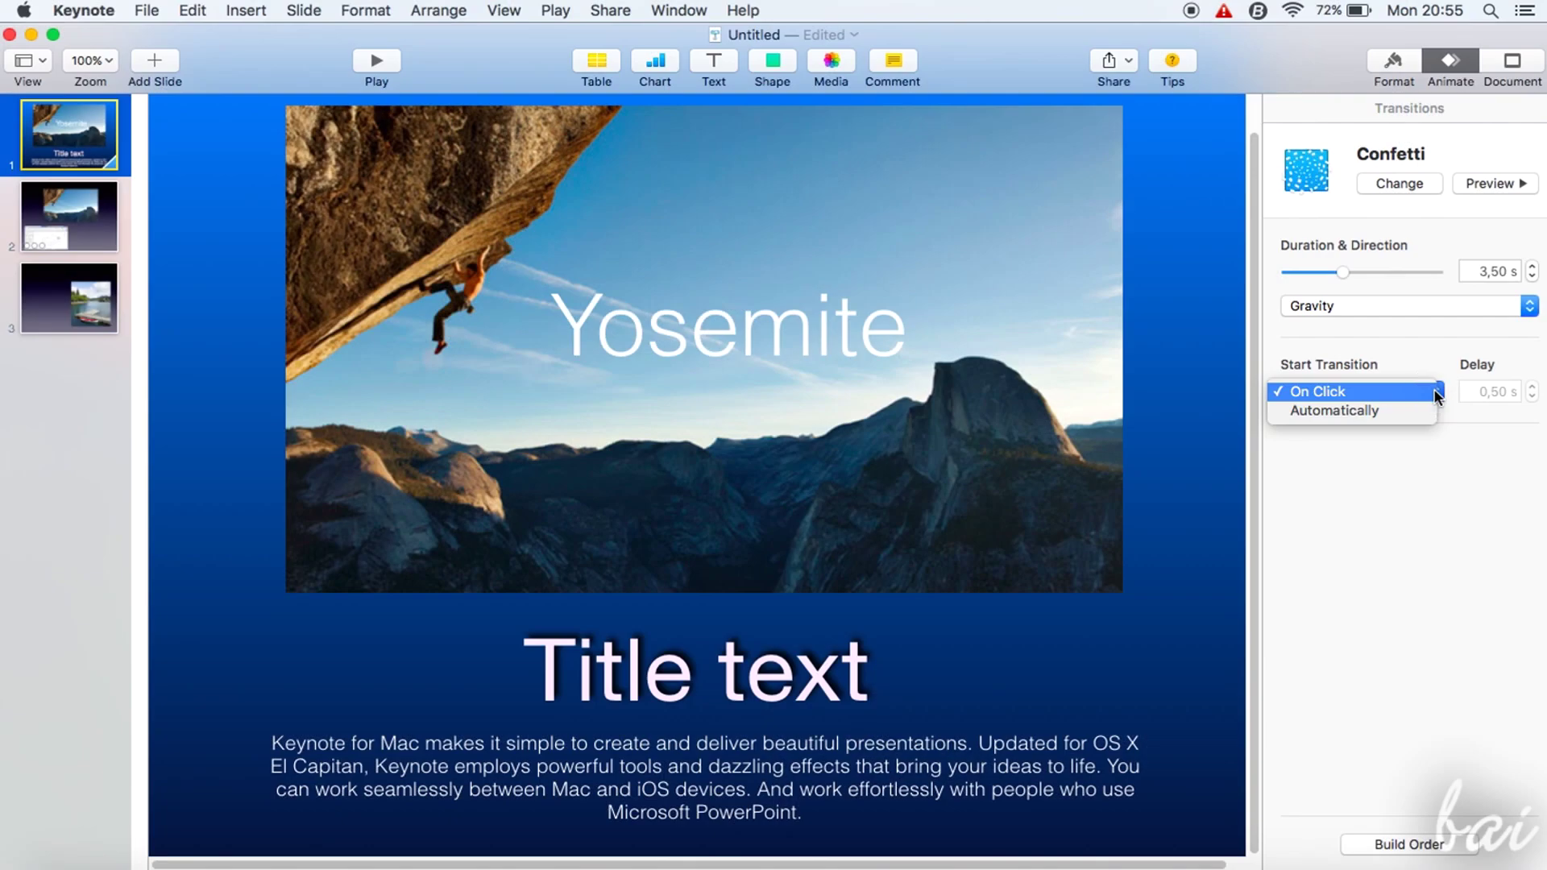
click(1362, 411)
click(1532, 386)
click(1532, 386)
click(1532, 386)
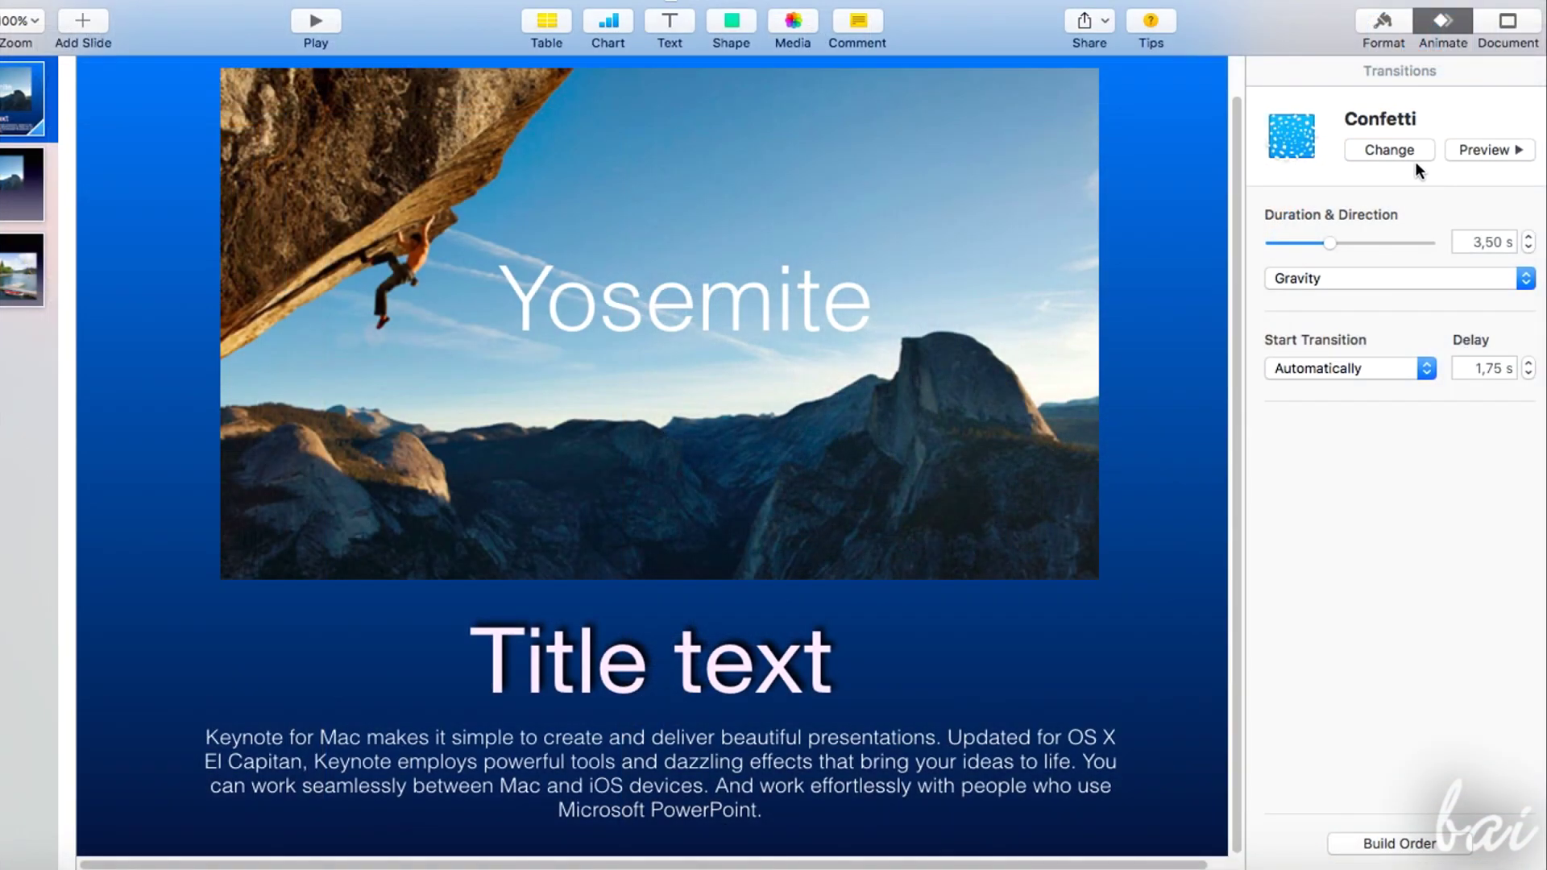
Remove the slide transition and give the Yosemite text a Drop build-in
click(1409, 153)
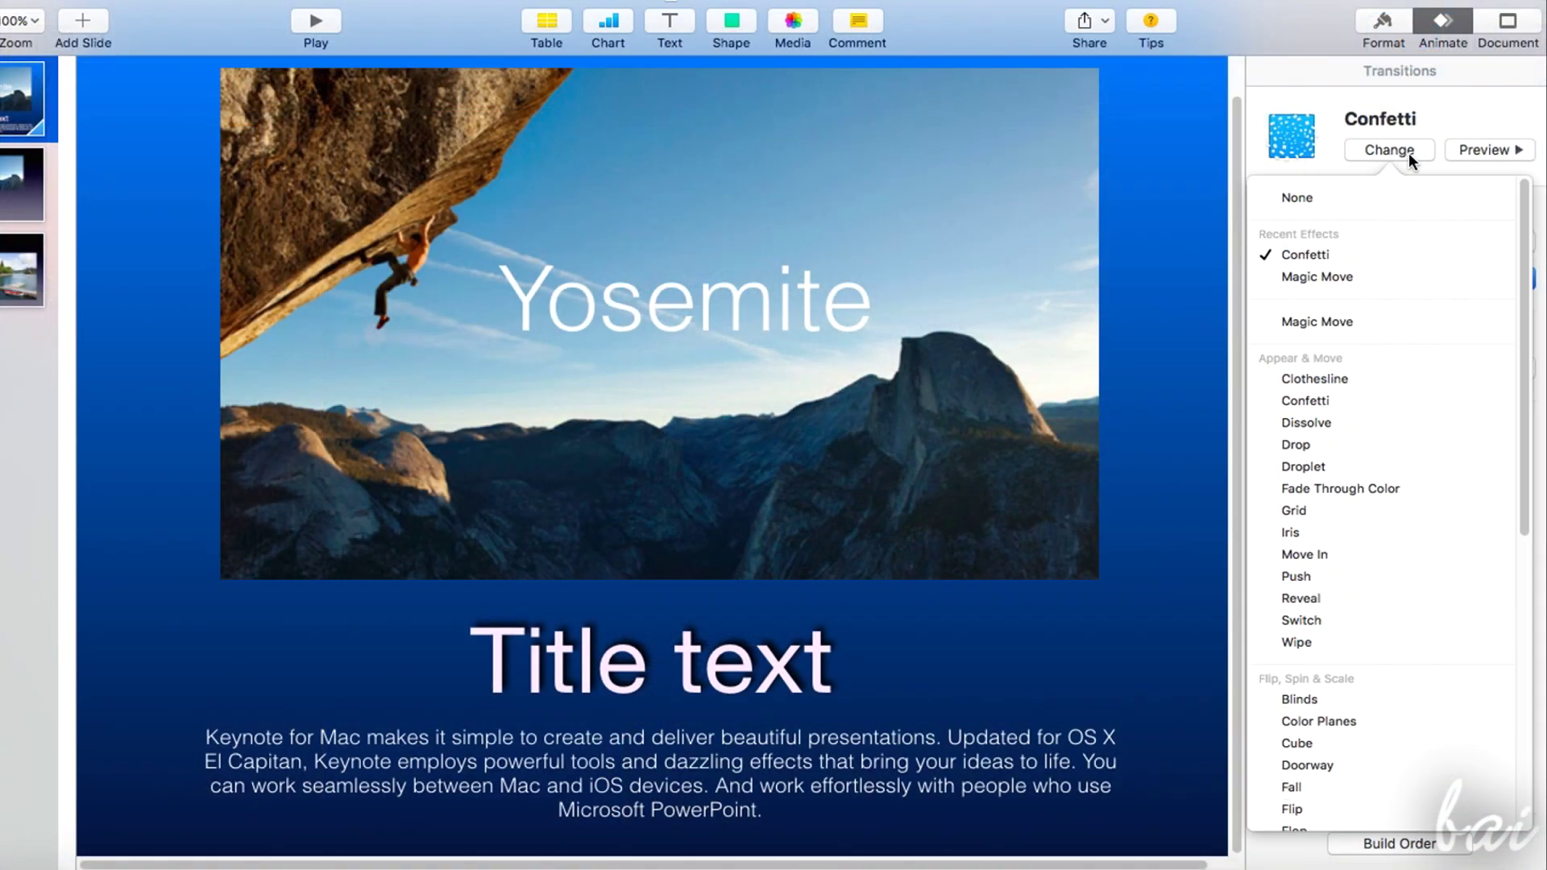
click(1376, 203)
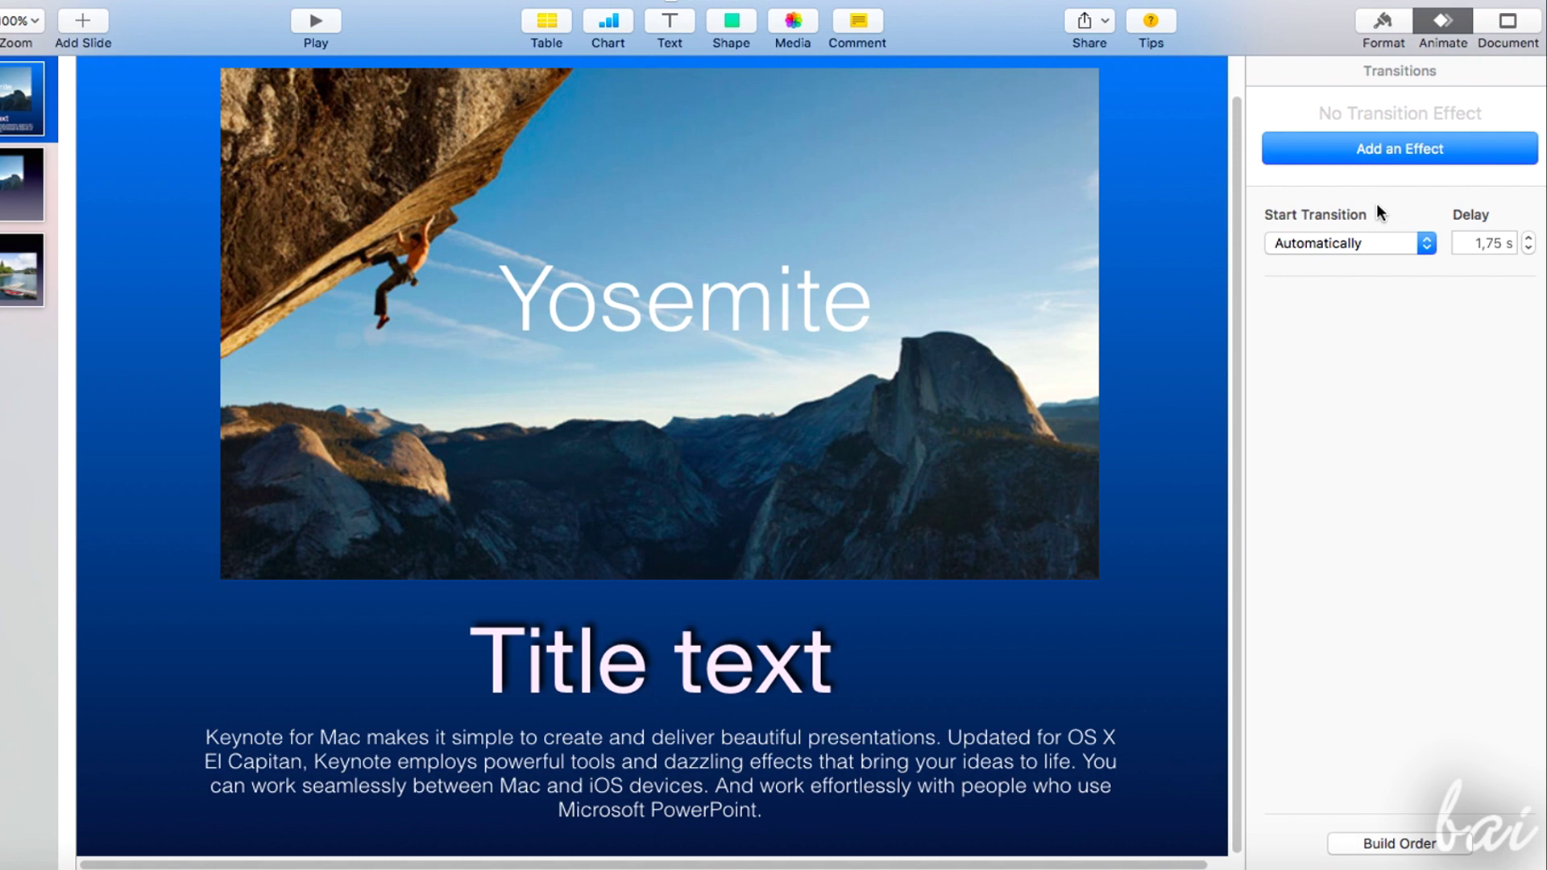
click(1299, 71)
click(1357, 153)
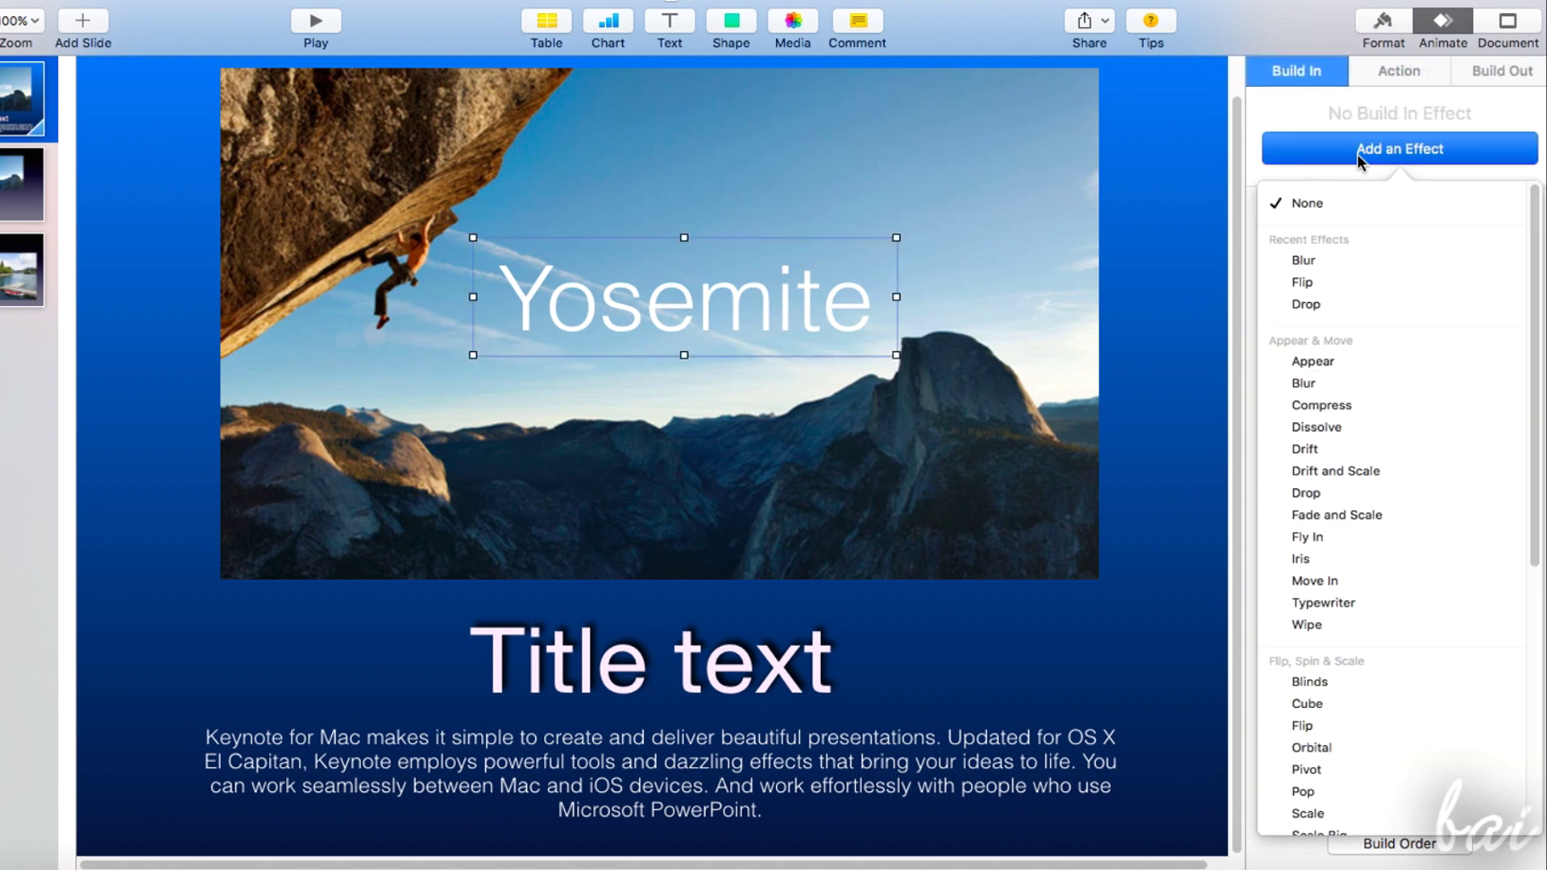
click(1332, 491)
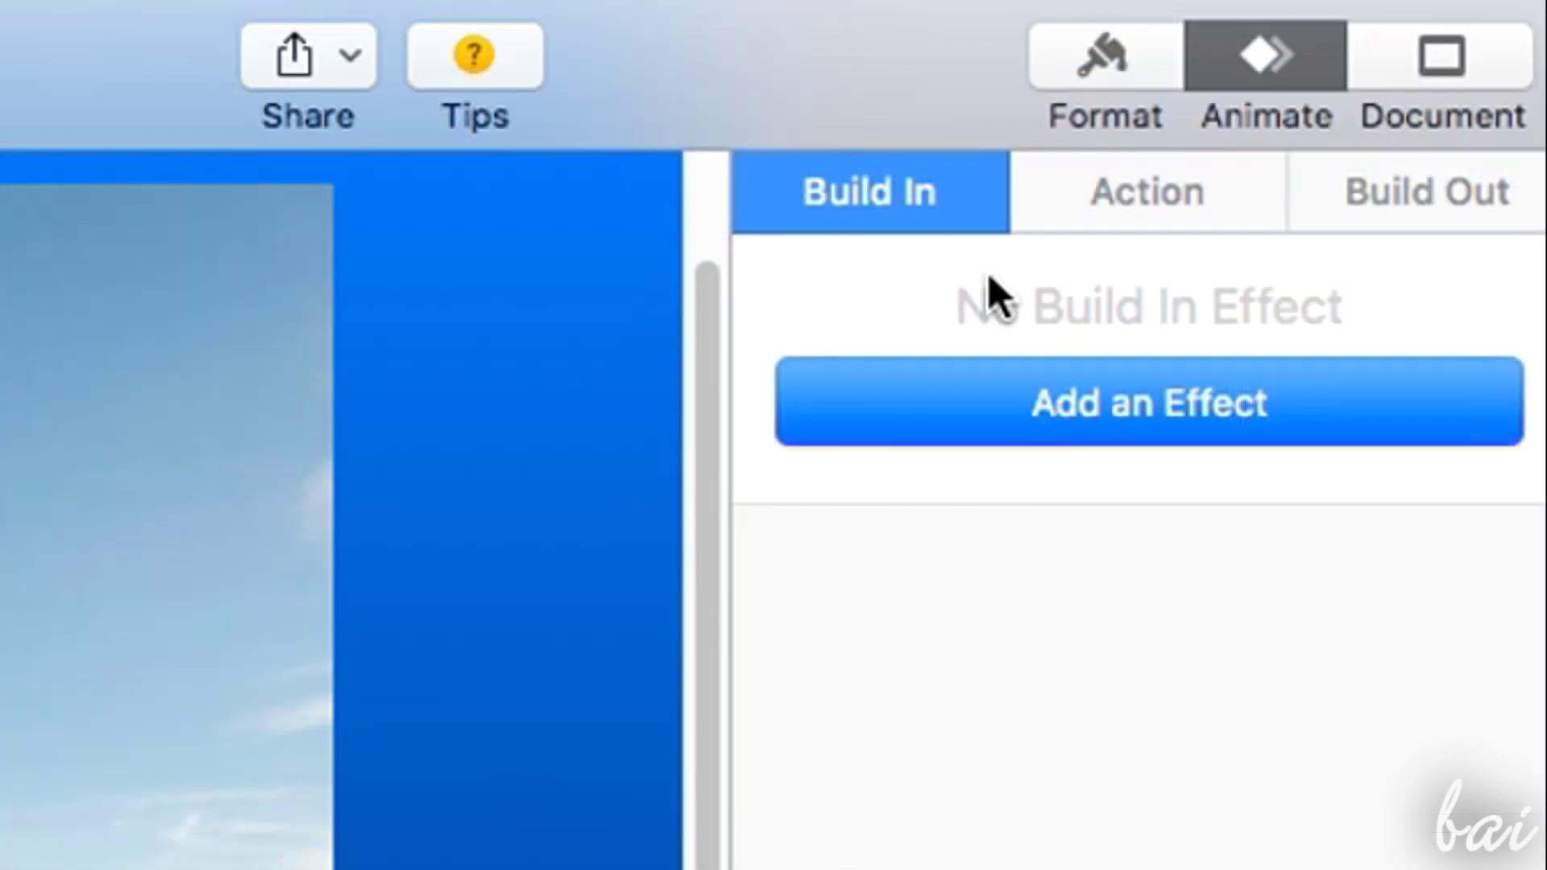
Give Title text a Blinds build-in
click(1136, 203)
click(1395, 184)
click(1111, 208)
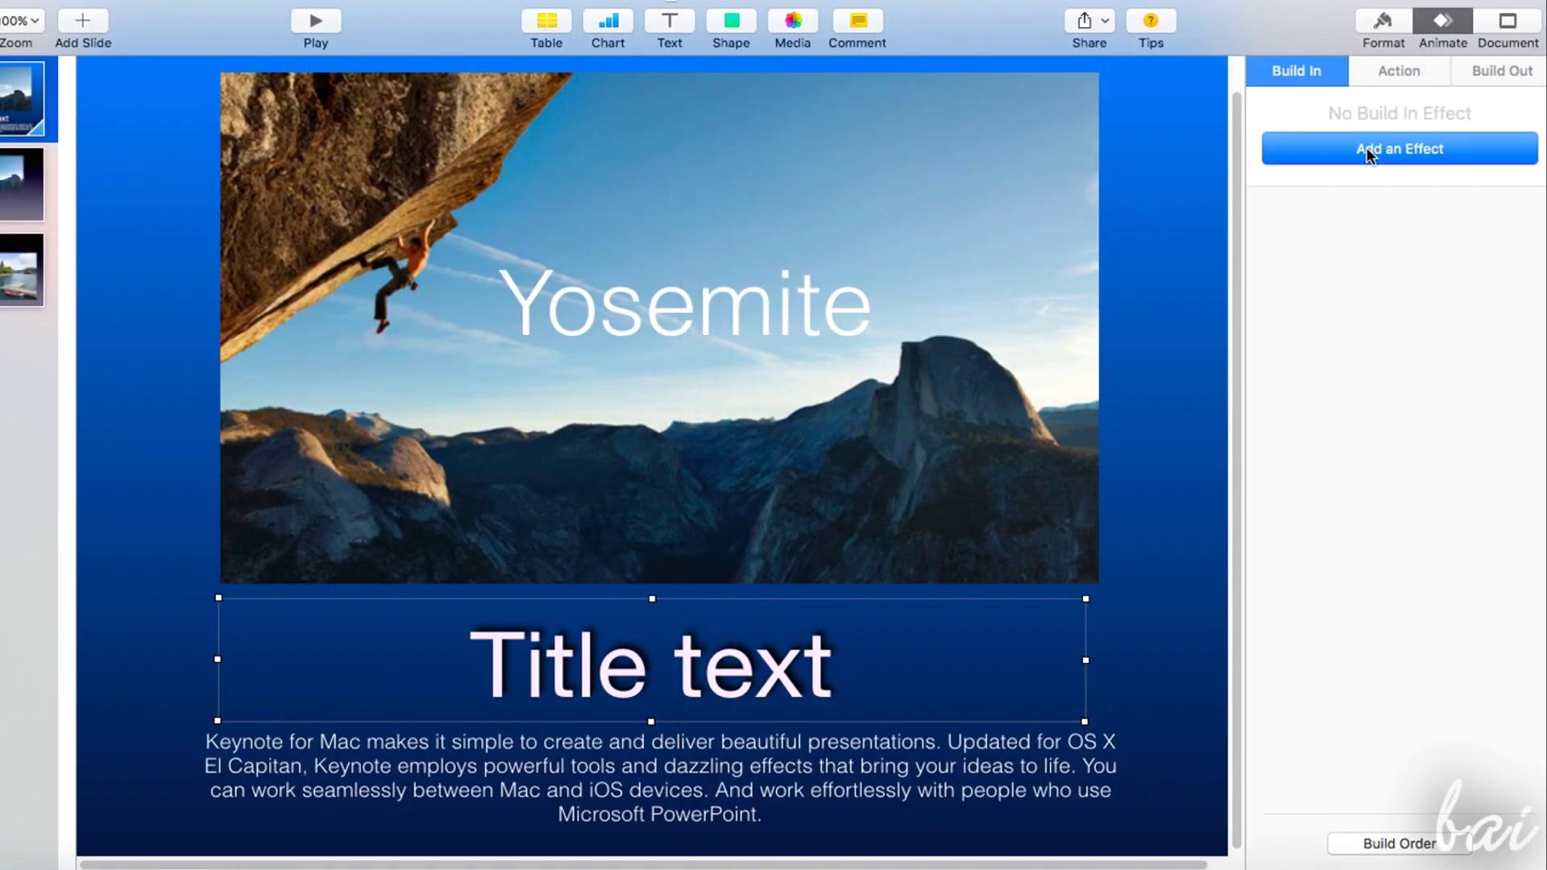
click(1369, 151)
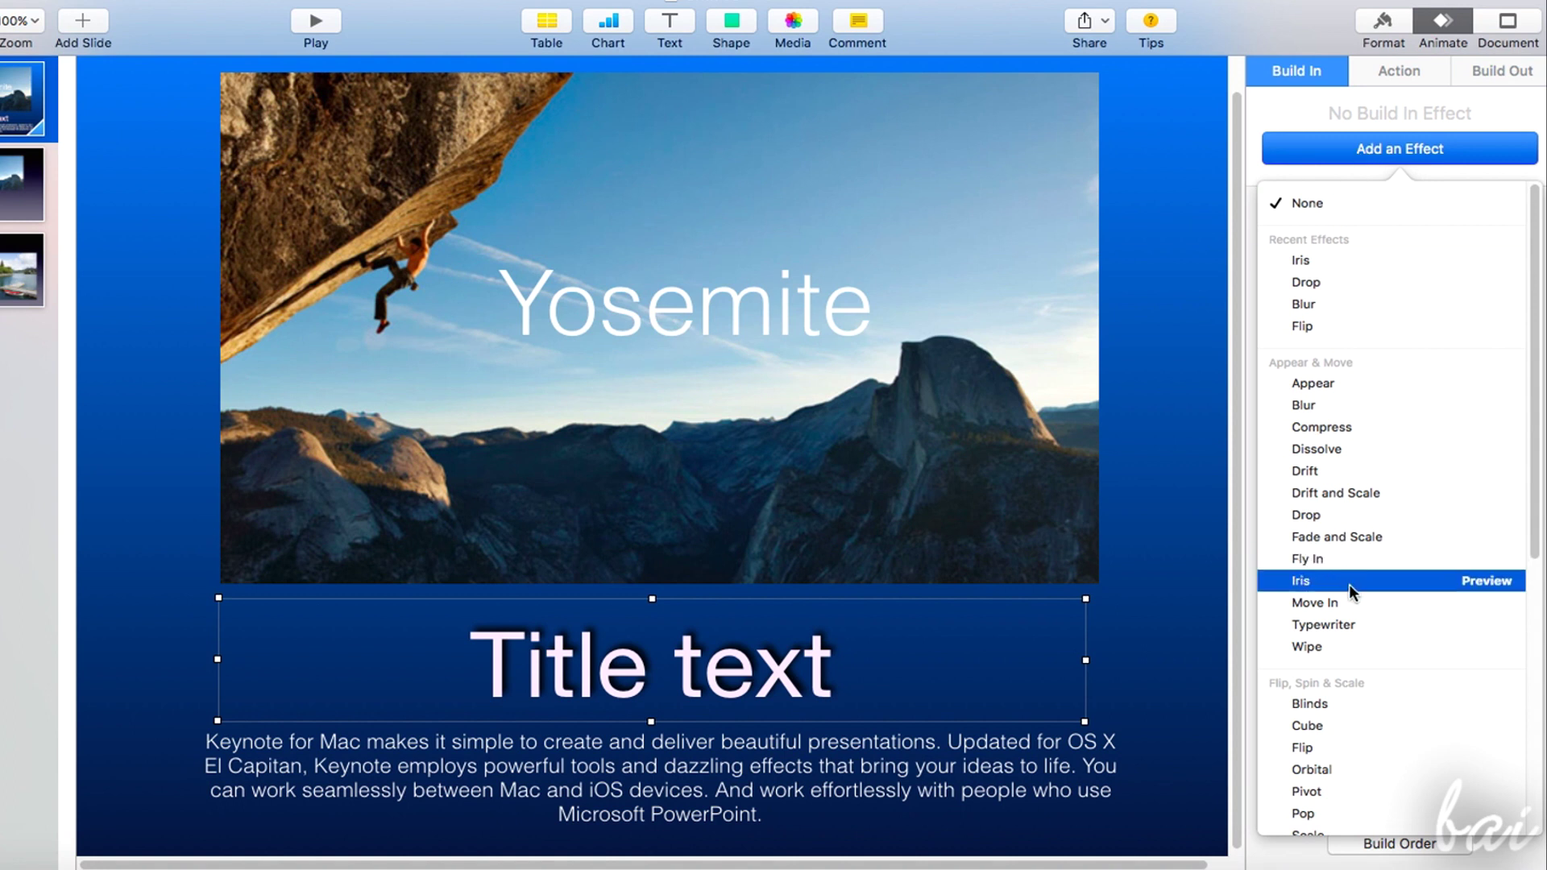
click(1337, 699)
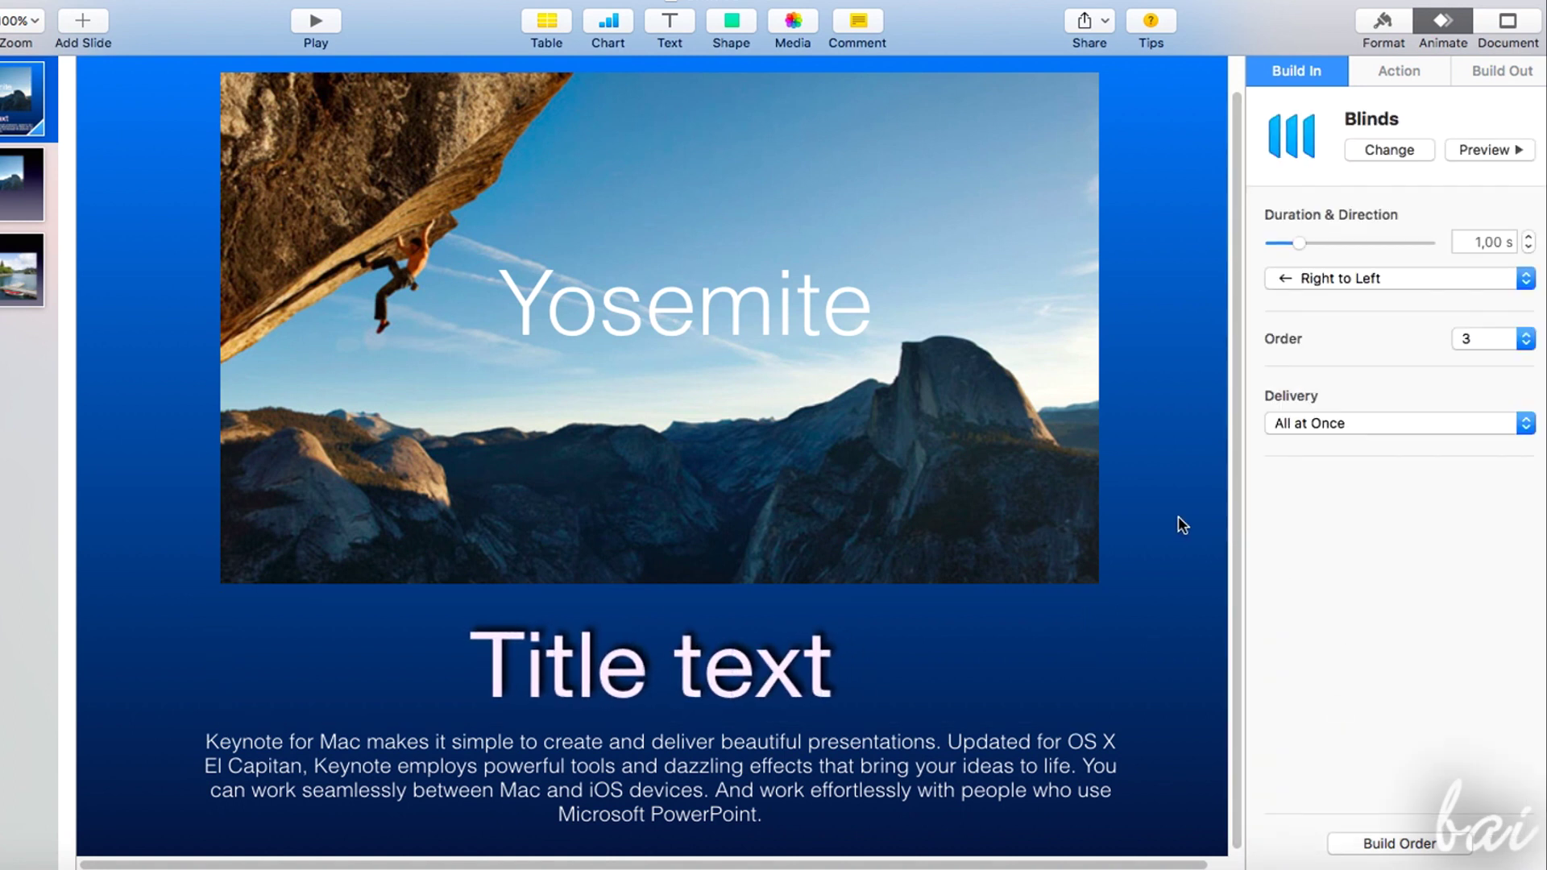
click(1427, 68)
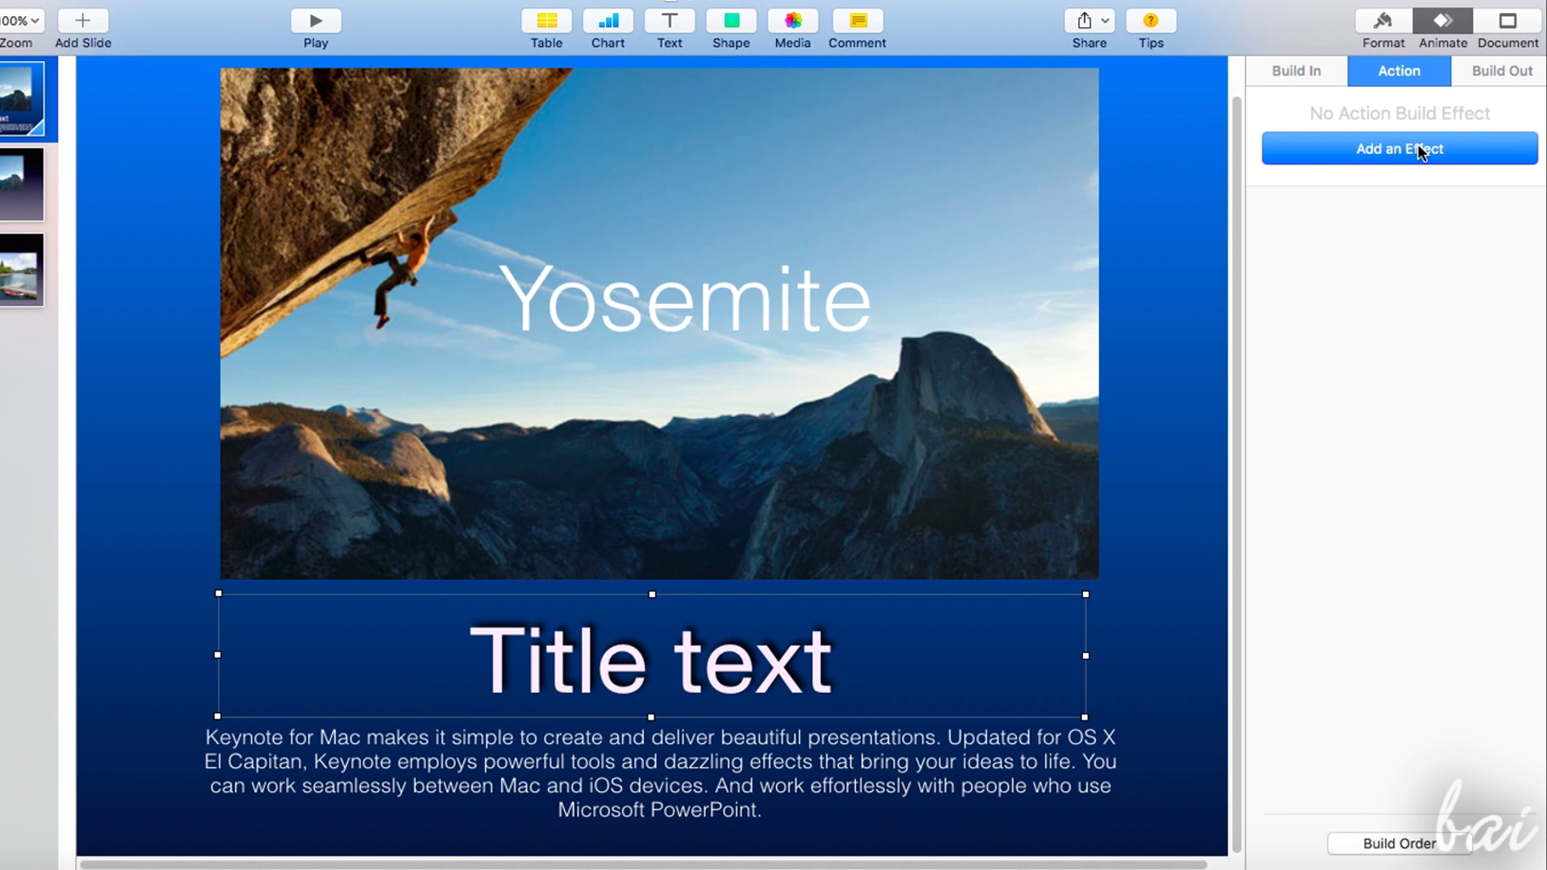
Give Title text a Blink action and a Swoosh build-out
click(1418, 150)
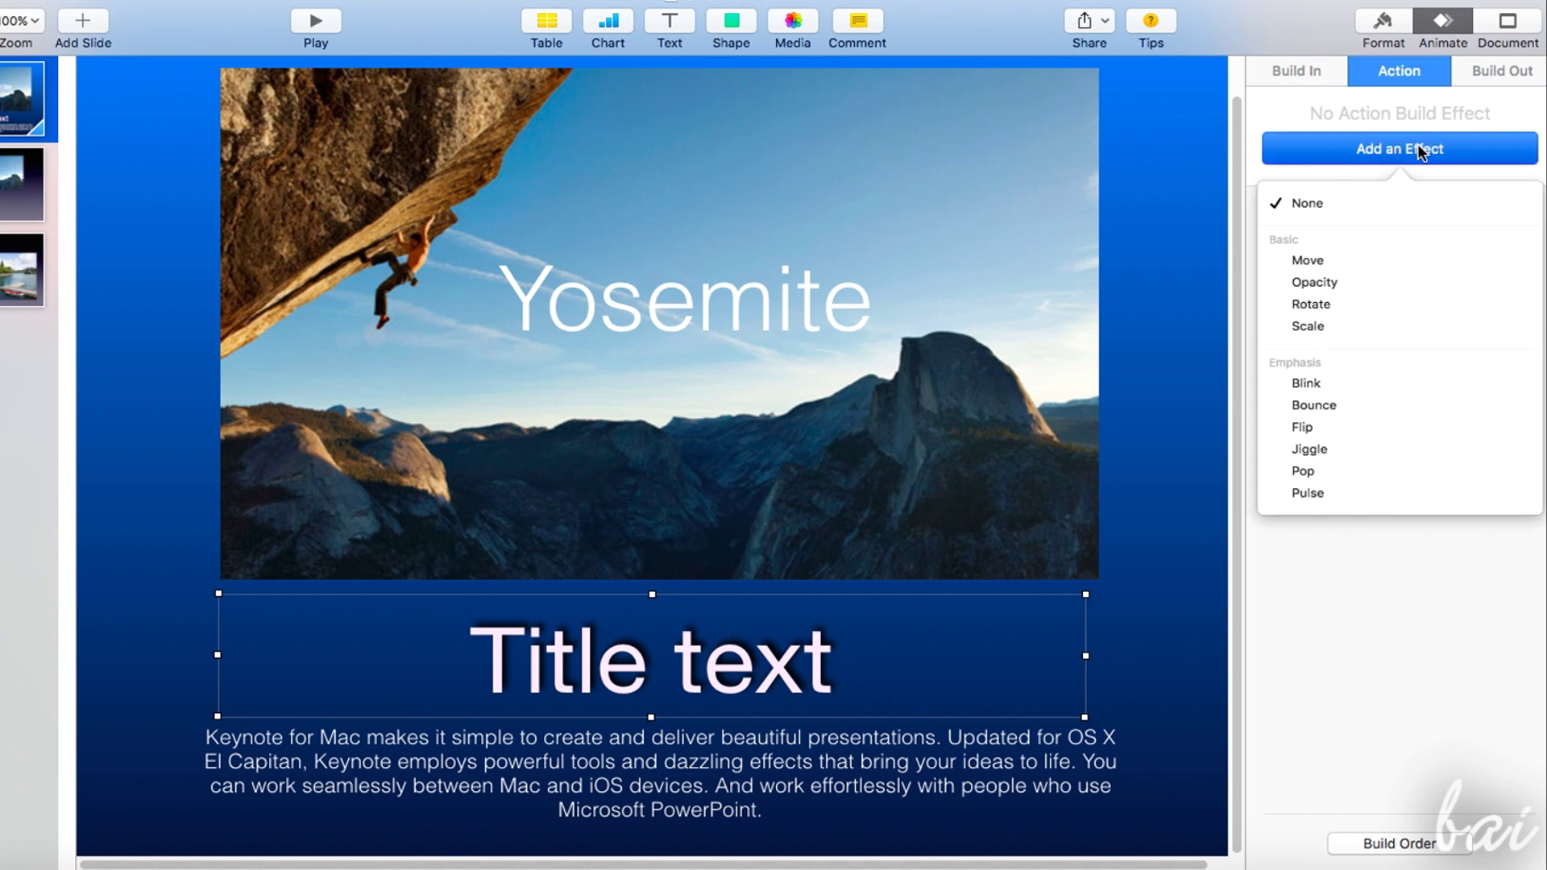
click(1315, 384)
click(1502, 70)
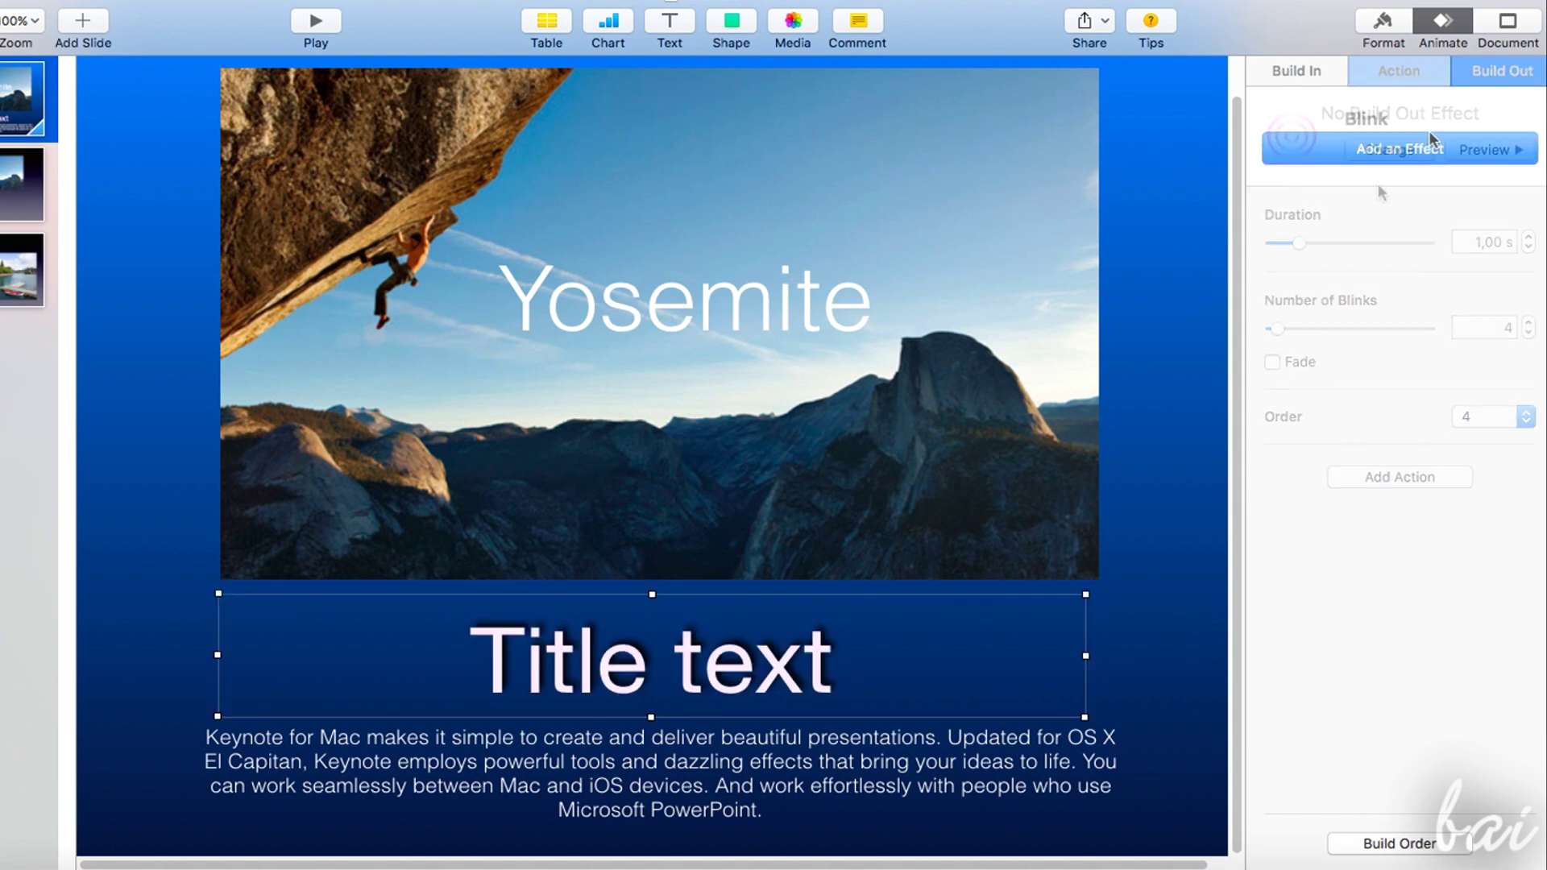
click(1426, 145)
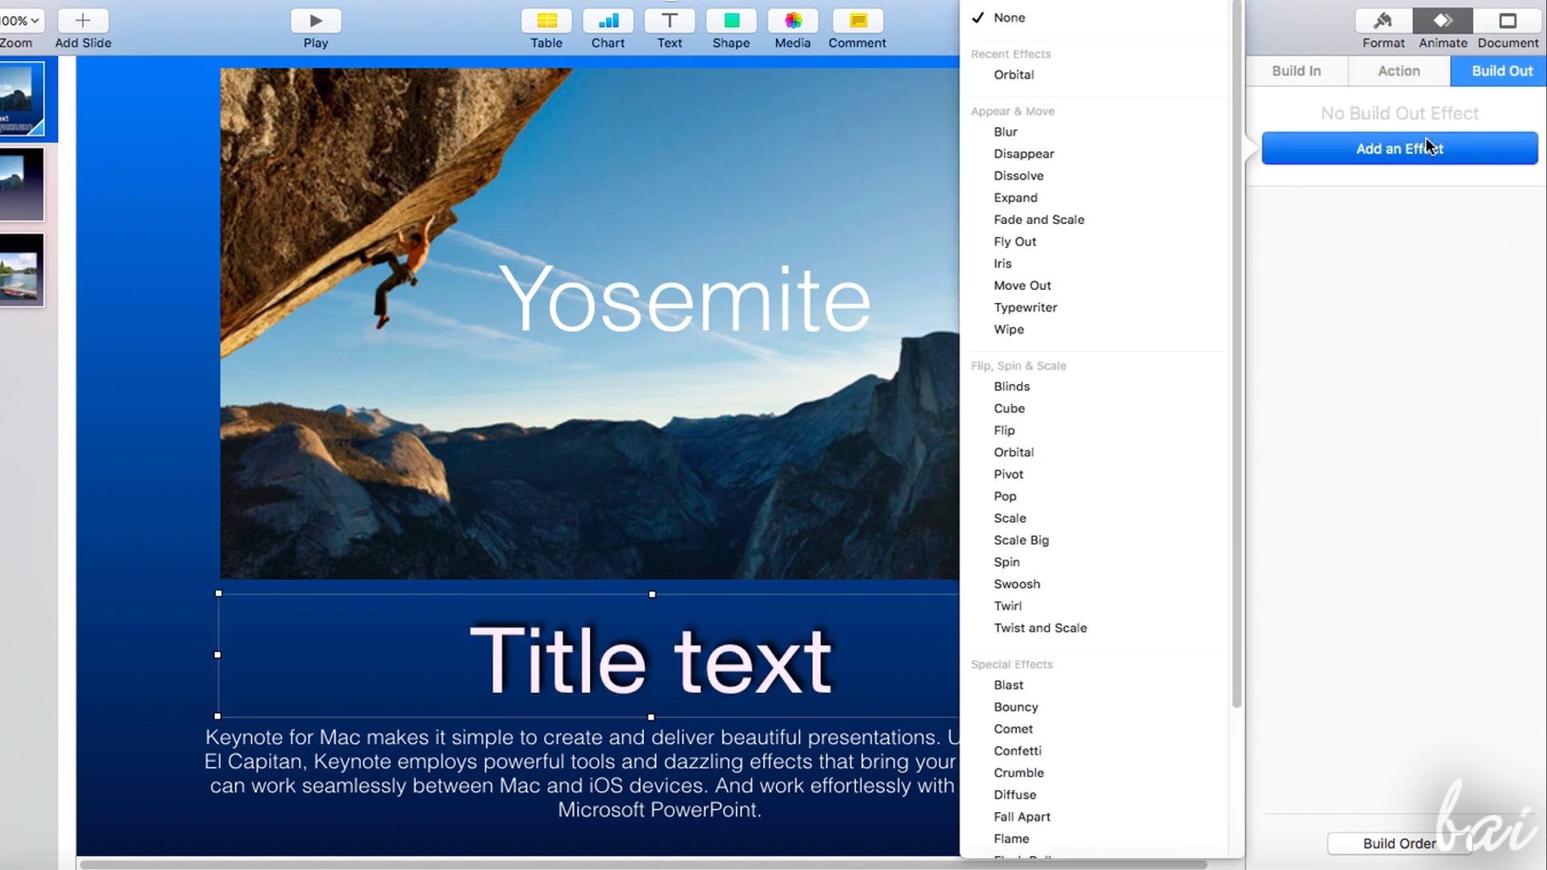
click(1036, 588)
Give the body text paragraph a Pivot build-in, replacing Blinds
click(1037, 593)
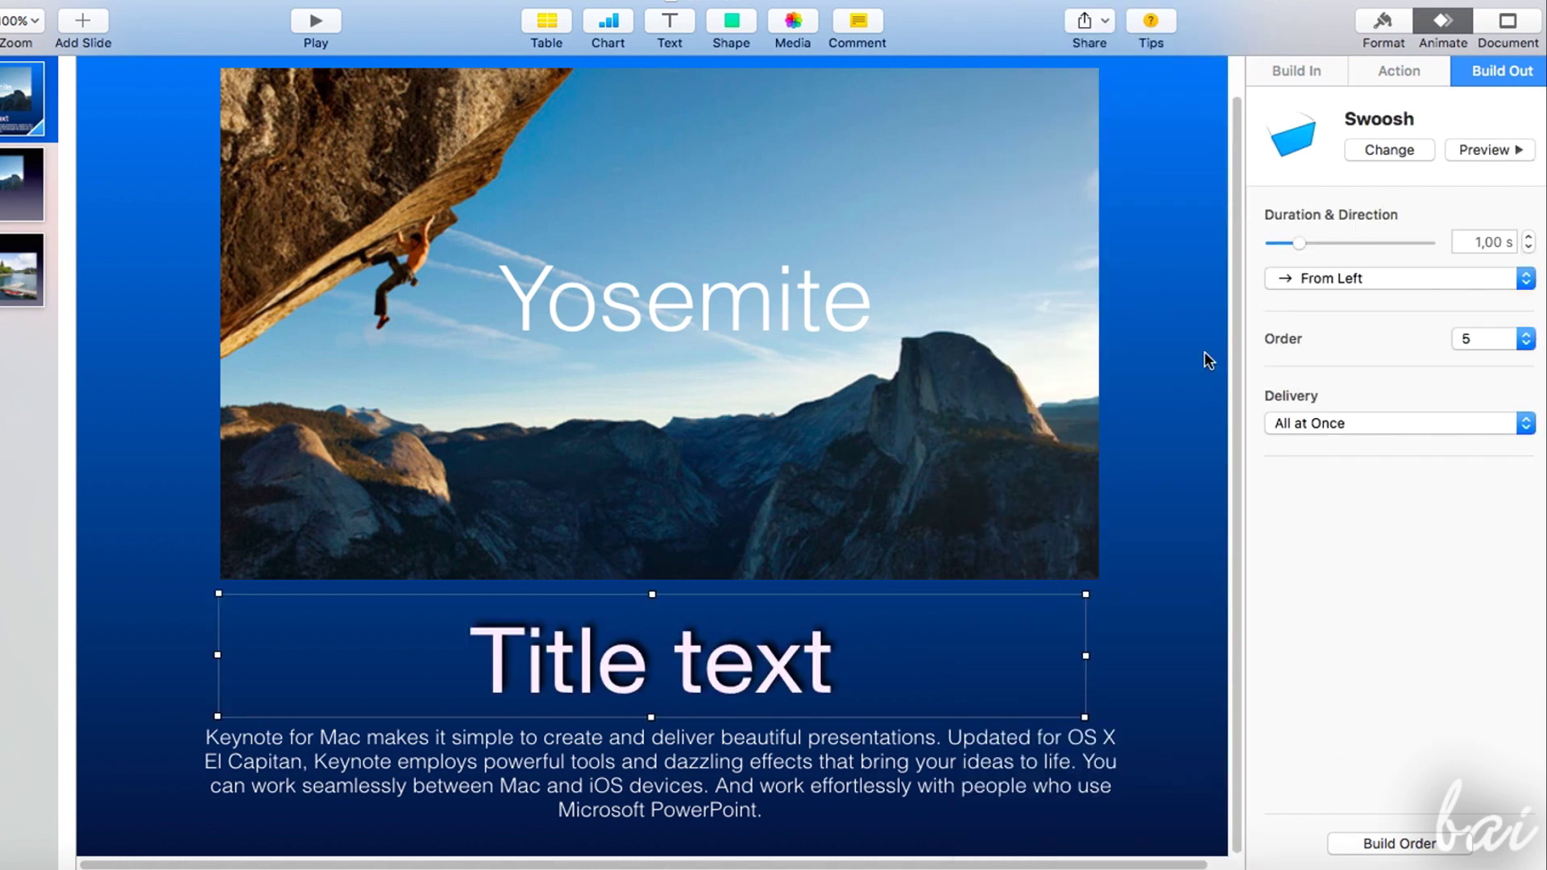
click(1399, 148)
click(1321, 703)
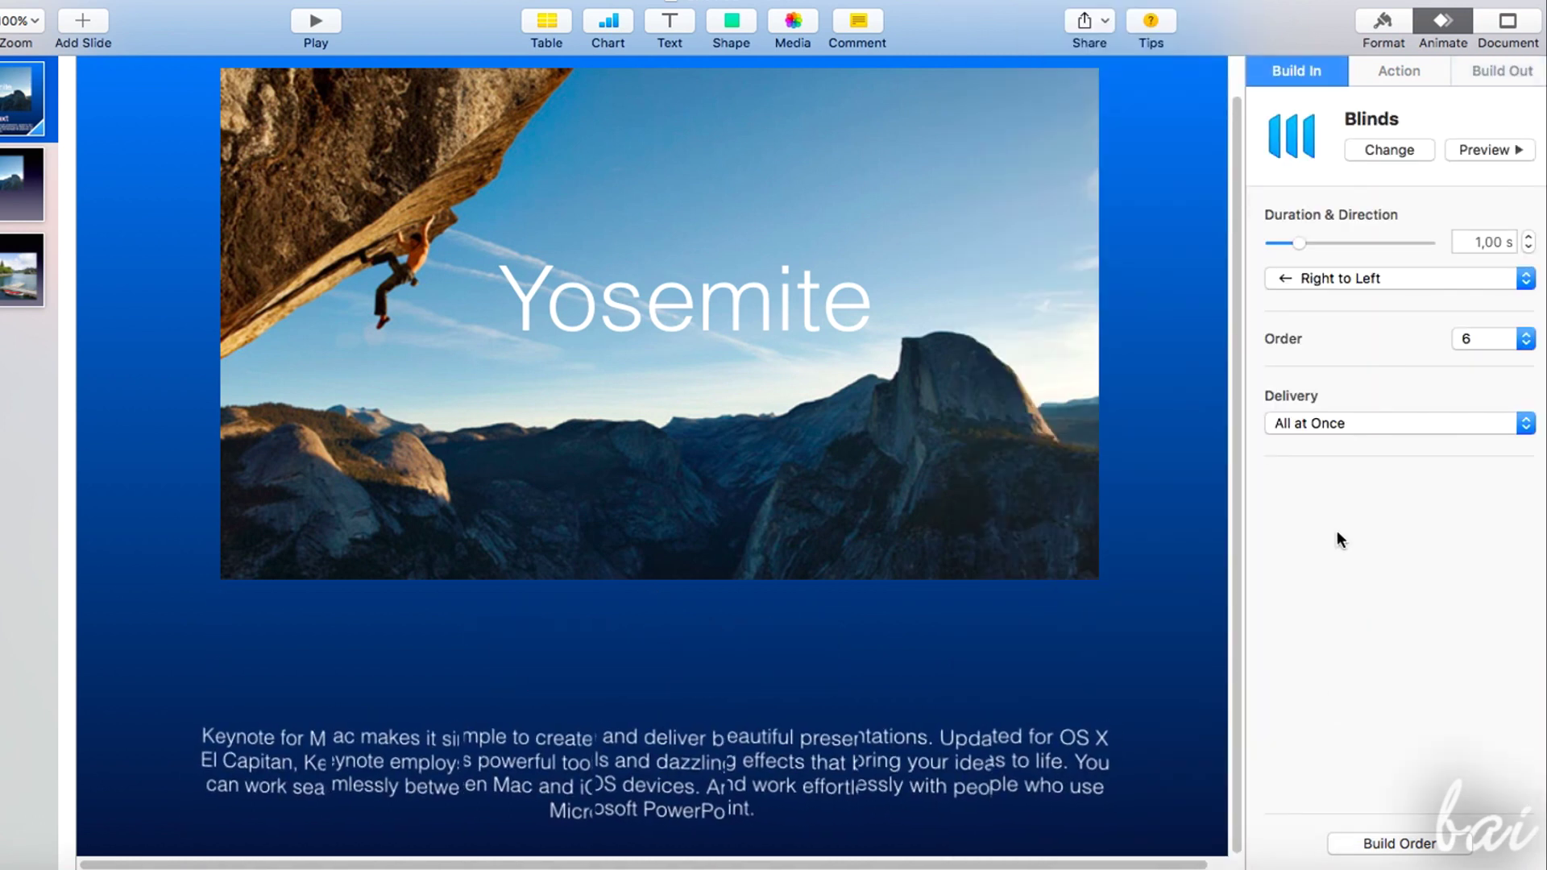
click(1402, 153)
scroll(1350, 766, down, 2)
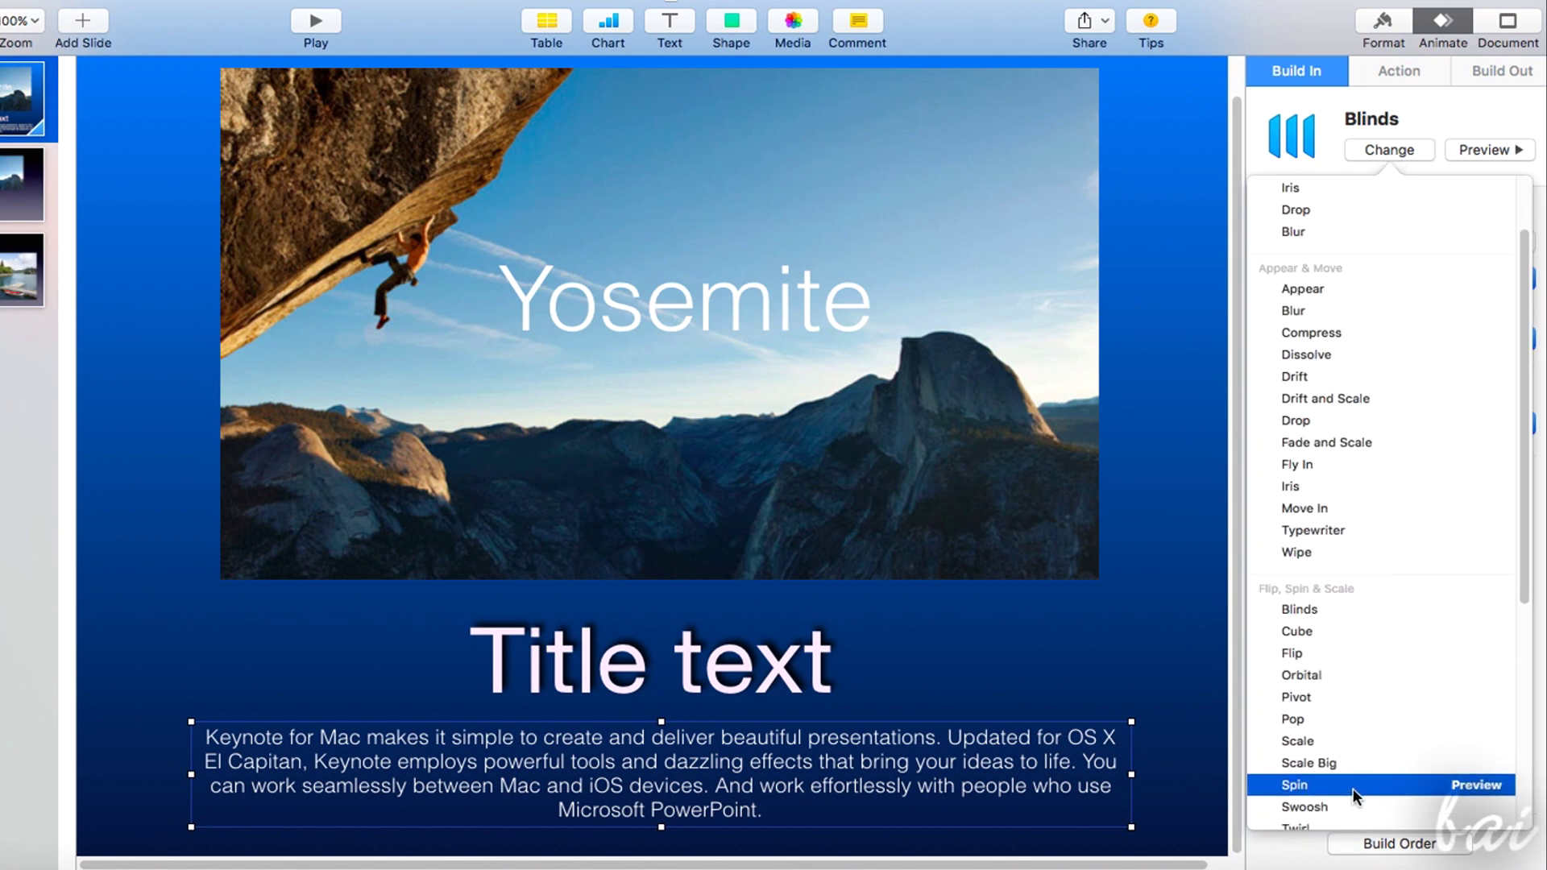
click(1357, 703)
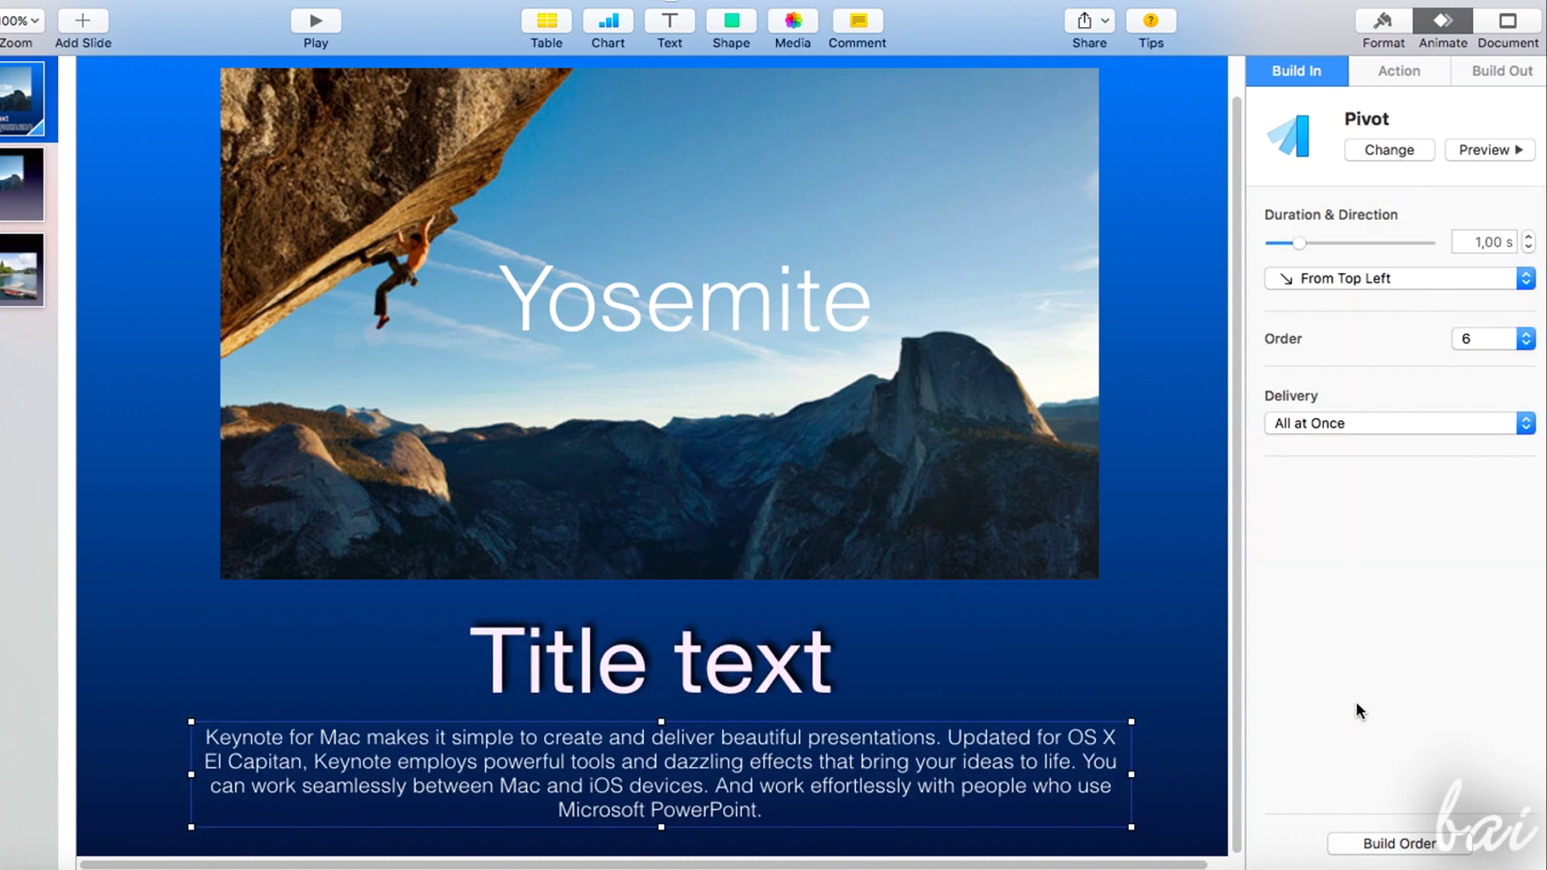
click(1353, 73)
Add a Jiggle action to Title text and show the slide's Build Order list
click(832, 390)
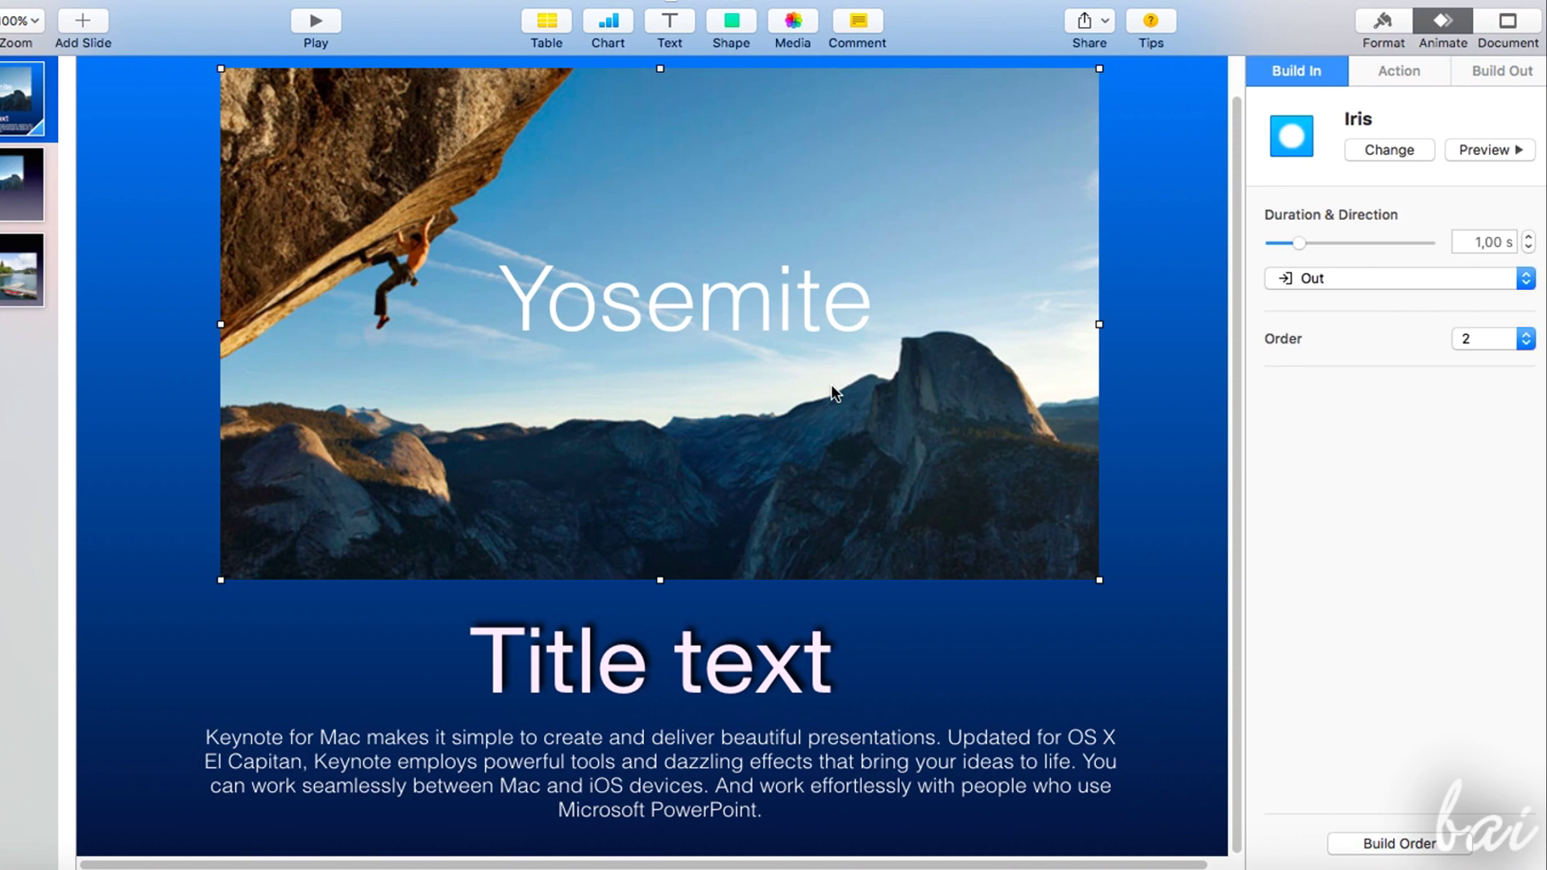
click(725, 650)
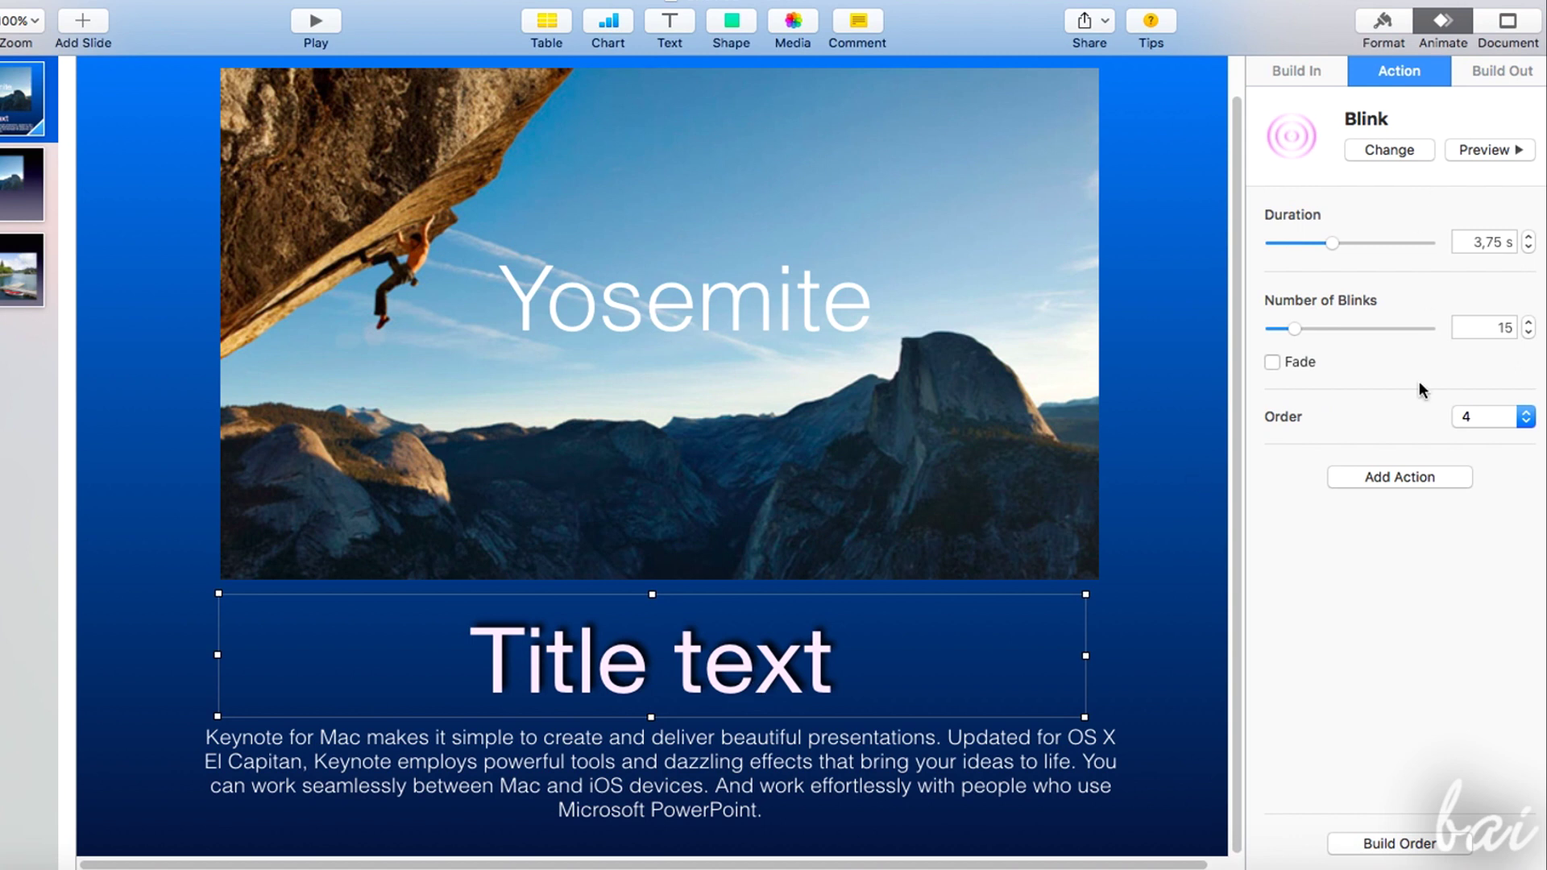
click(1399, 478)
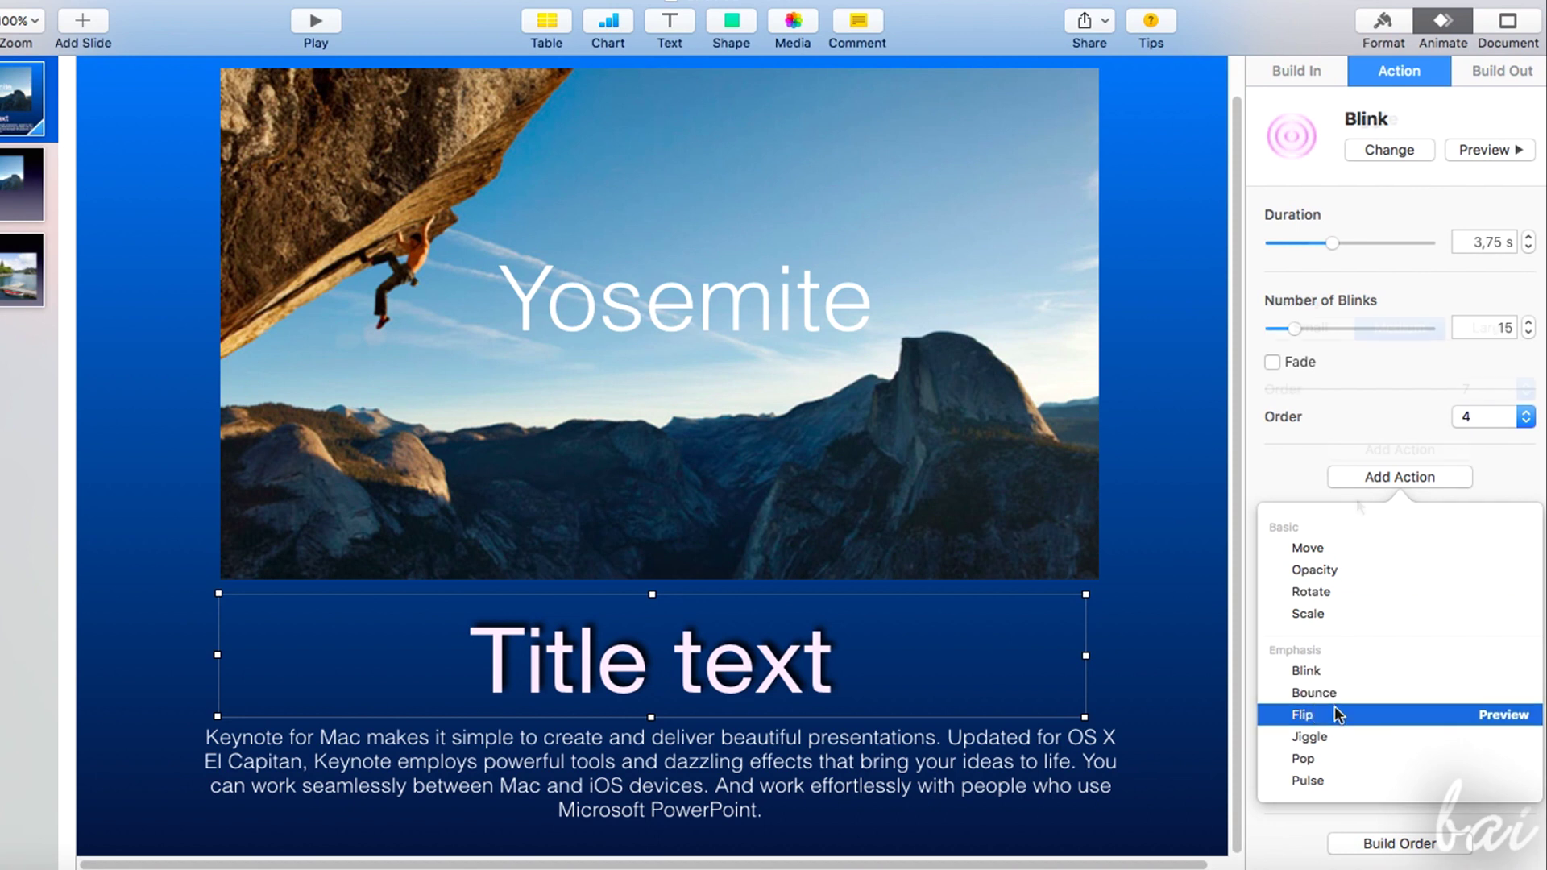
click(1334, 736)
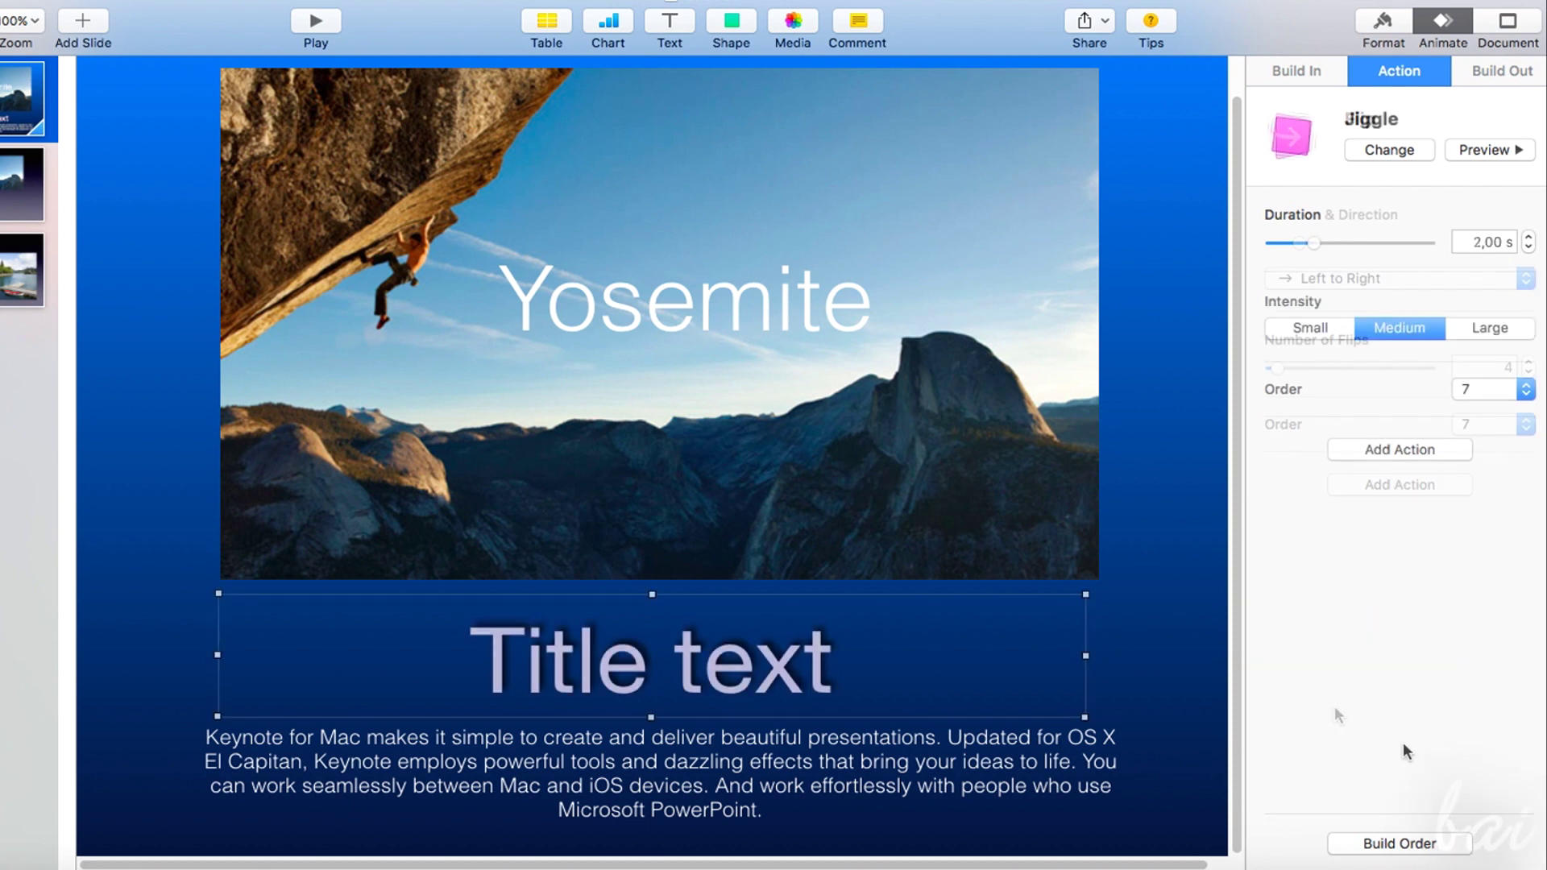
click(1392, 844)
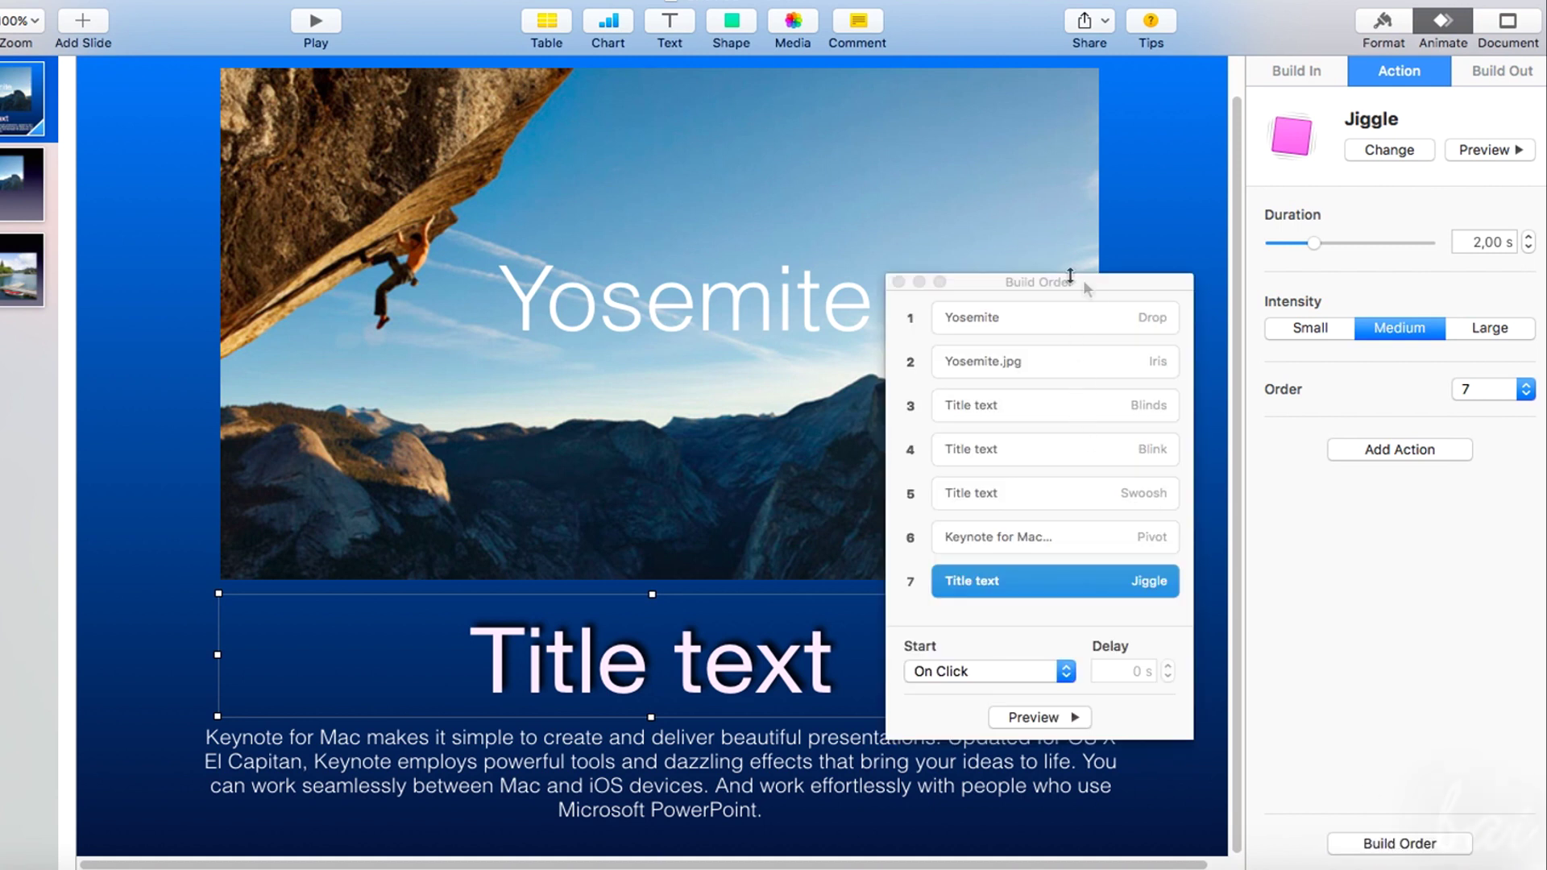
Review each build in the Build Order list and preview the Title text Jiggle
drag(1085, 284, 1140, 159)
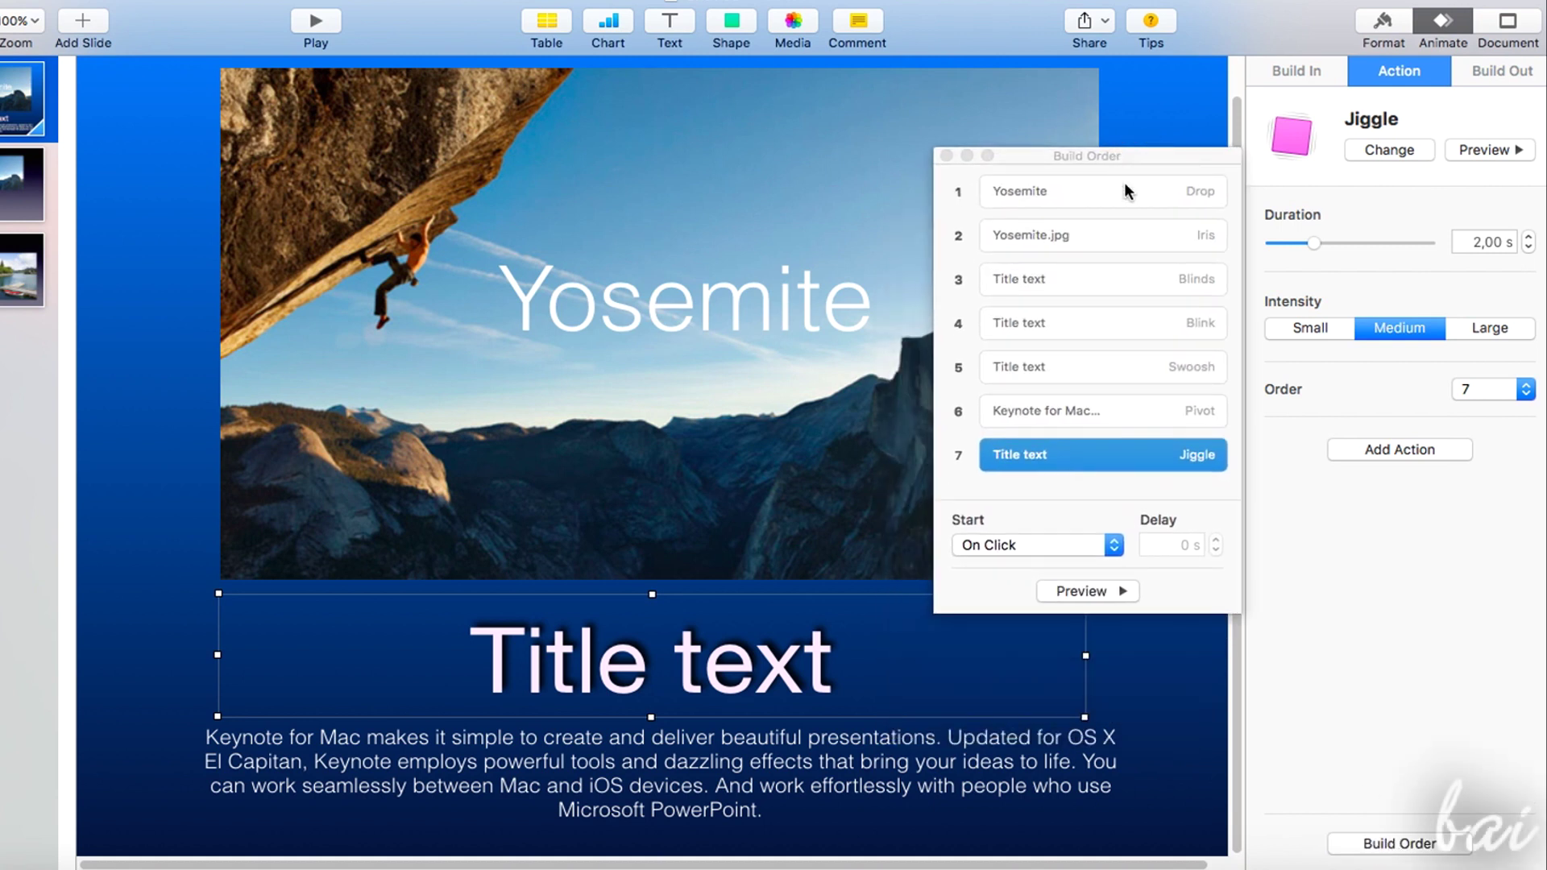
click(1128, 190)
click(1120, 232)
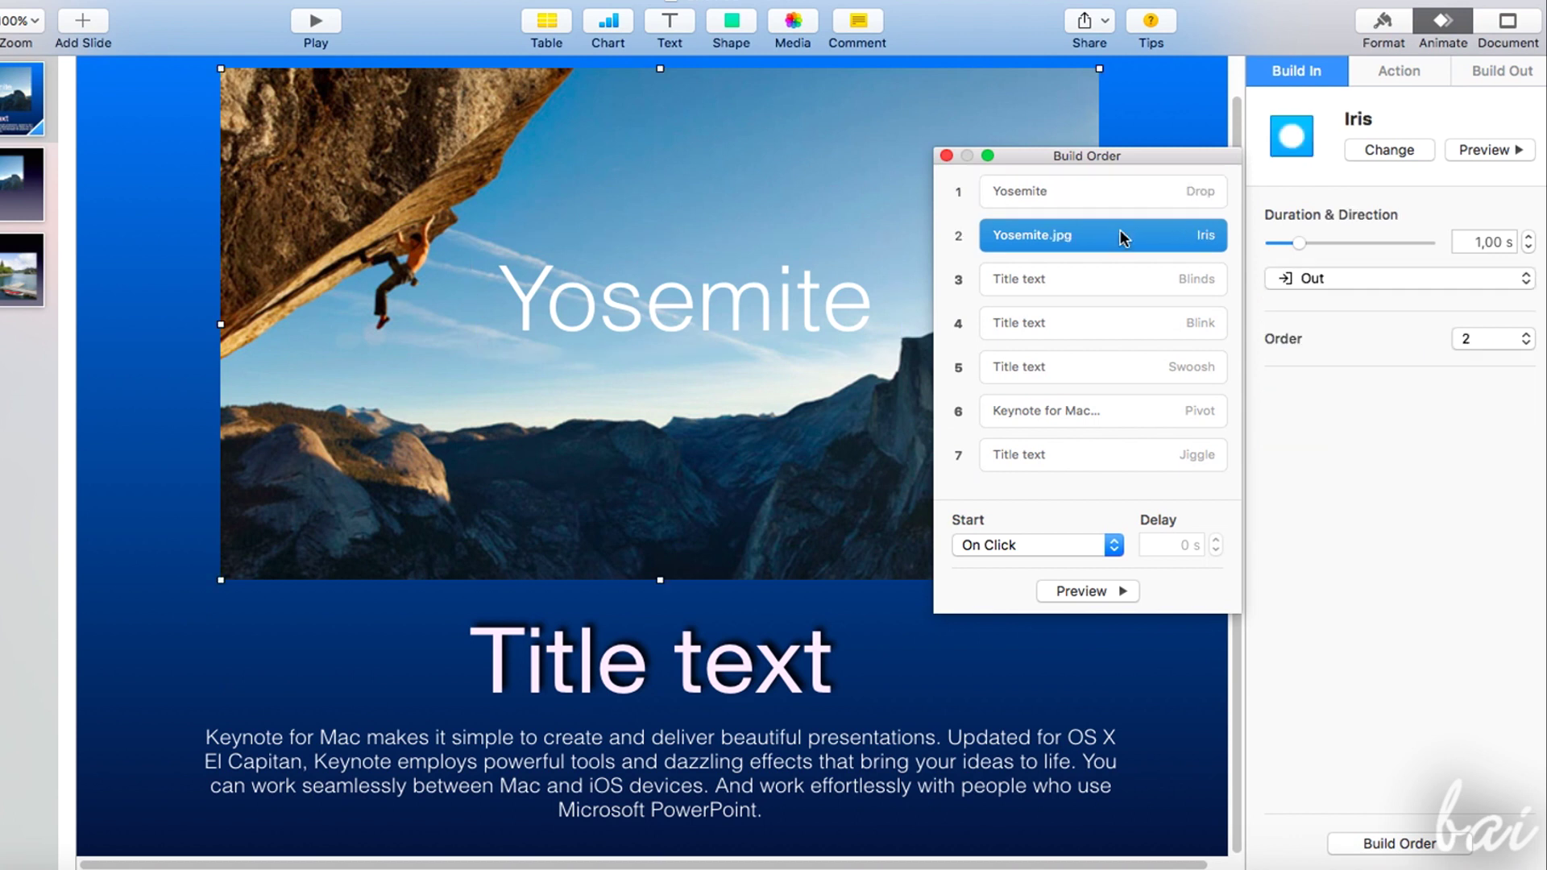
click(1138, 195)
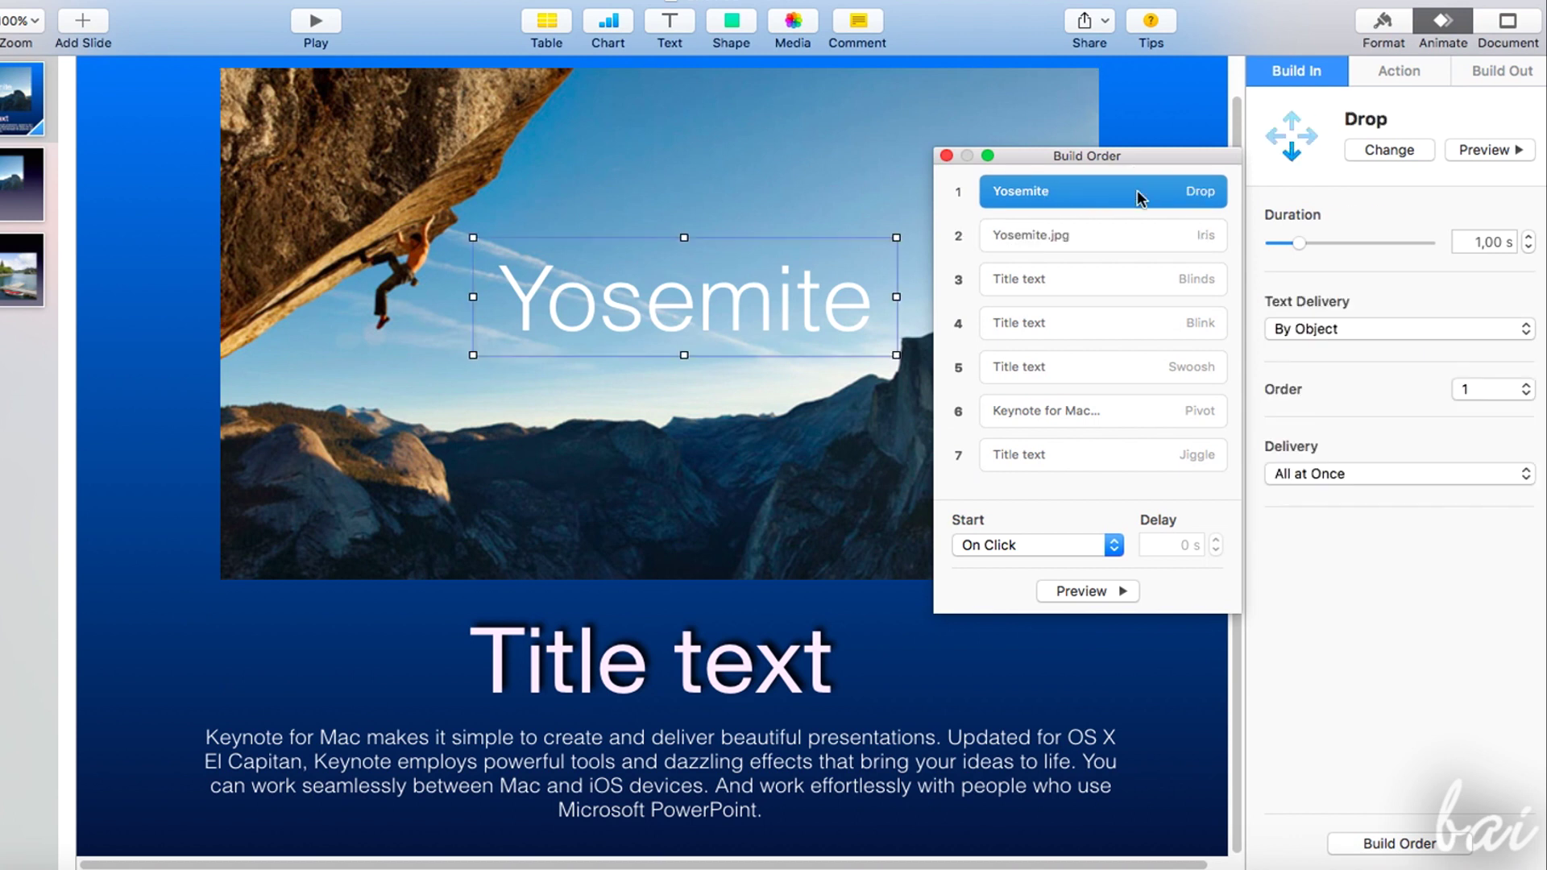
click(1118, 232)
click(1104, 282)
click(1102, 322)
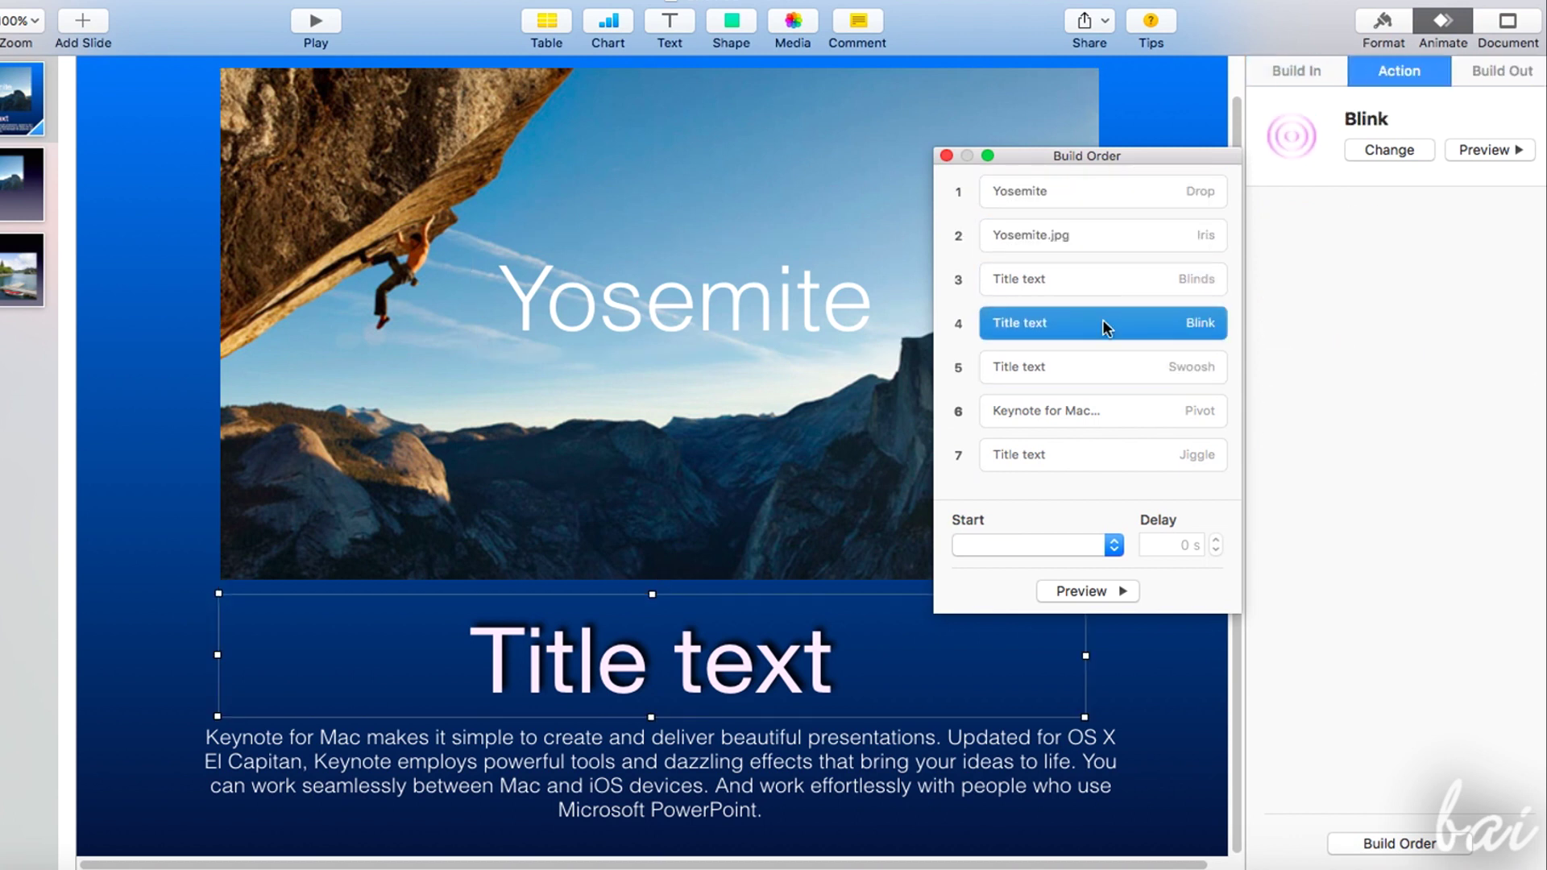
click(1098, 364)
click(1084, 413)
click(1078, 458)
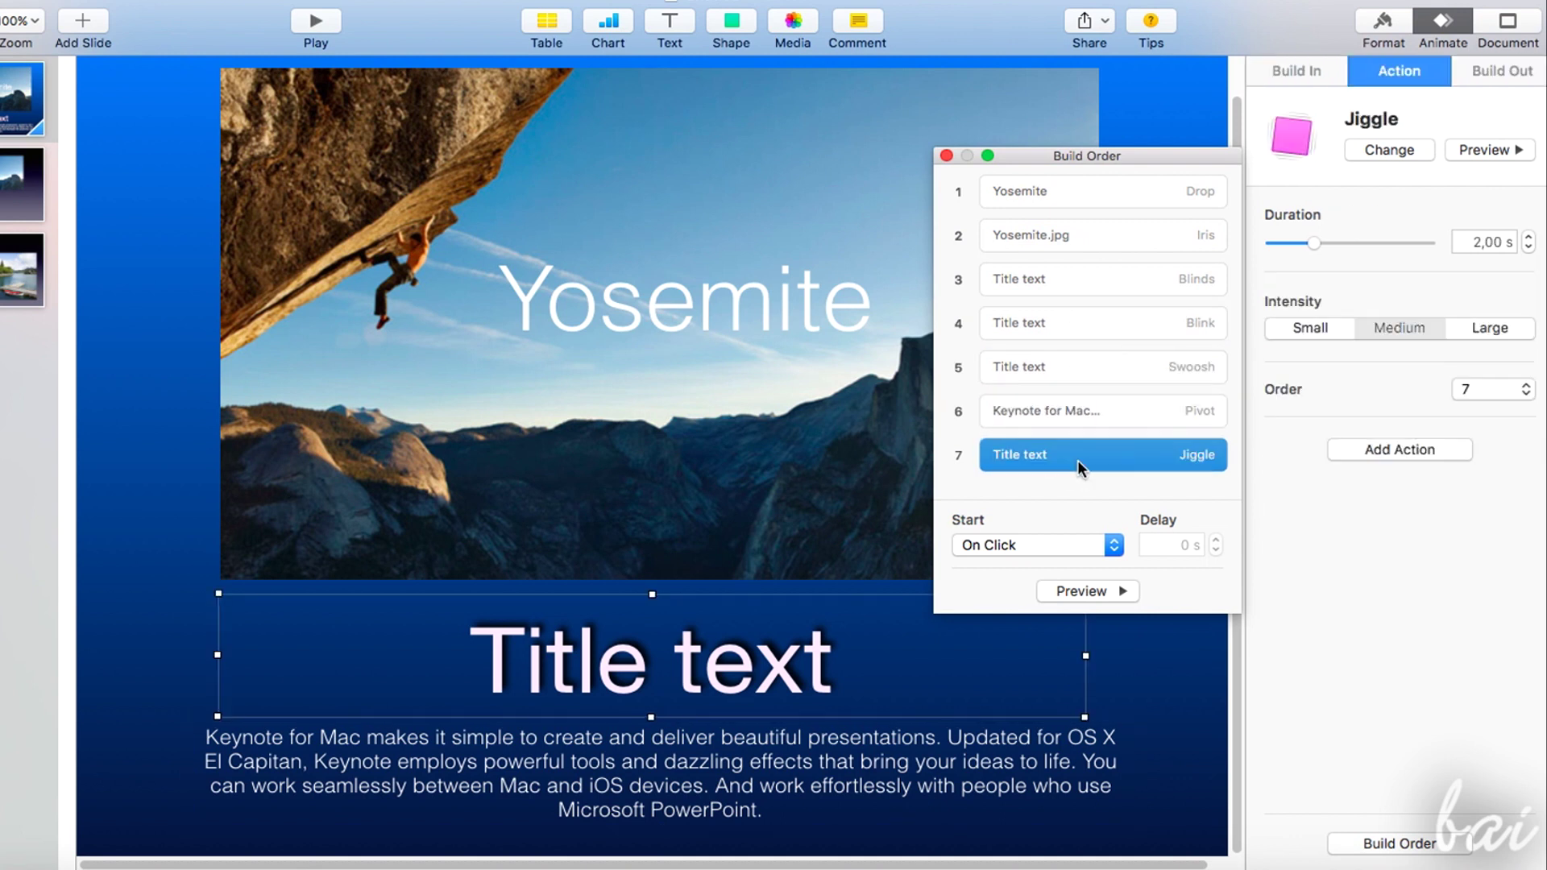
click(1123, 591)
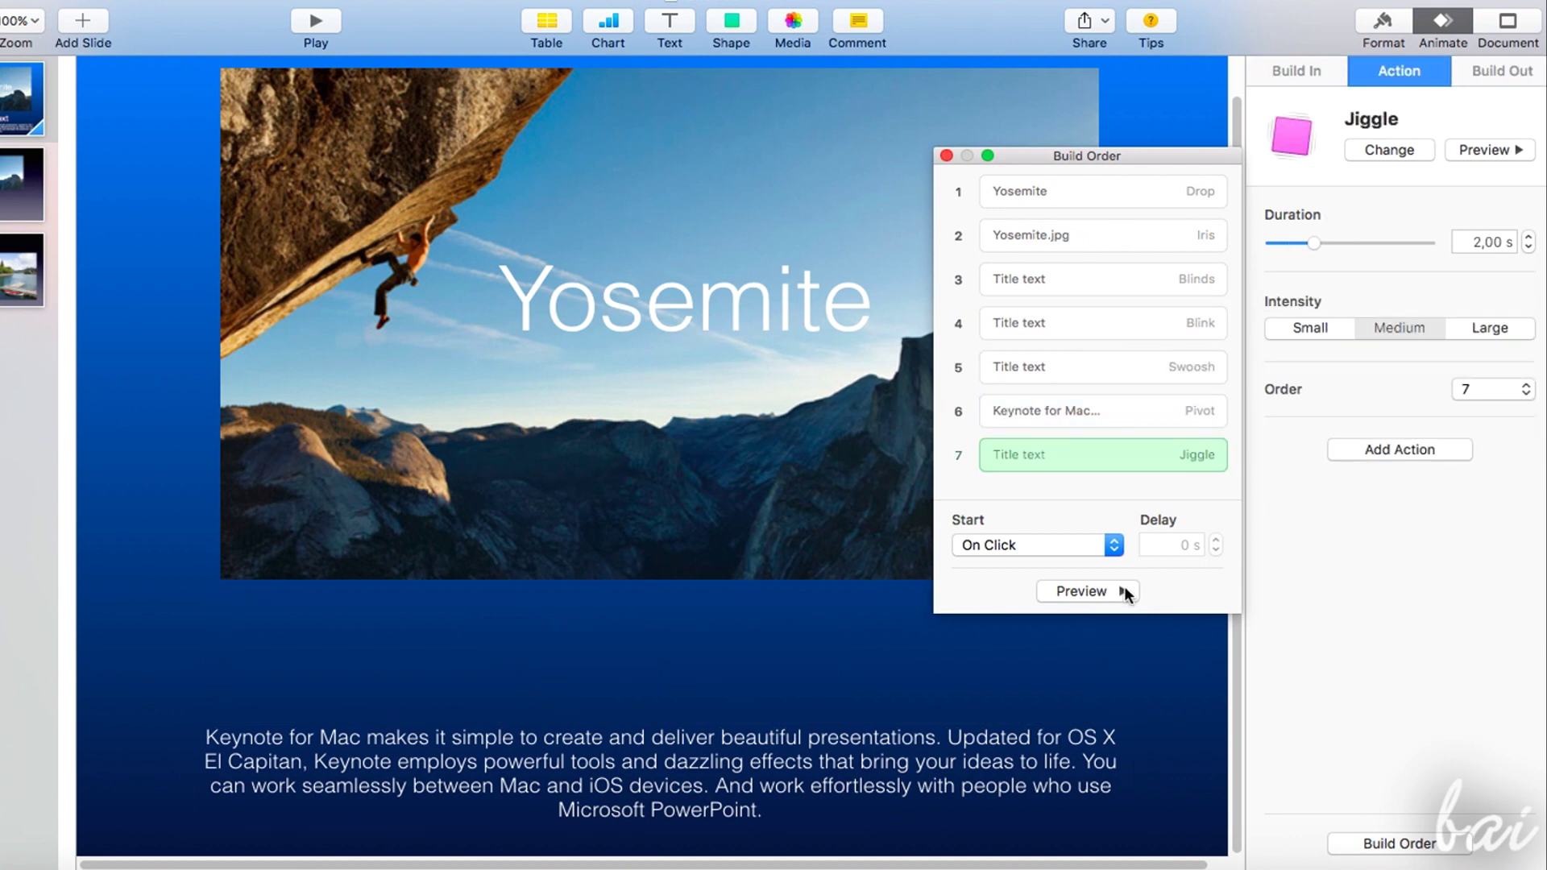
Move the Jiggle build up to fifth place and preview the Blink build
drag(1077, 454, 1080, 357)
click(1096, 330)
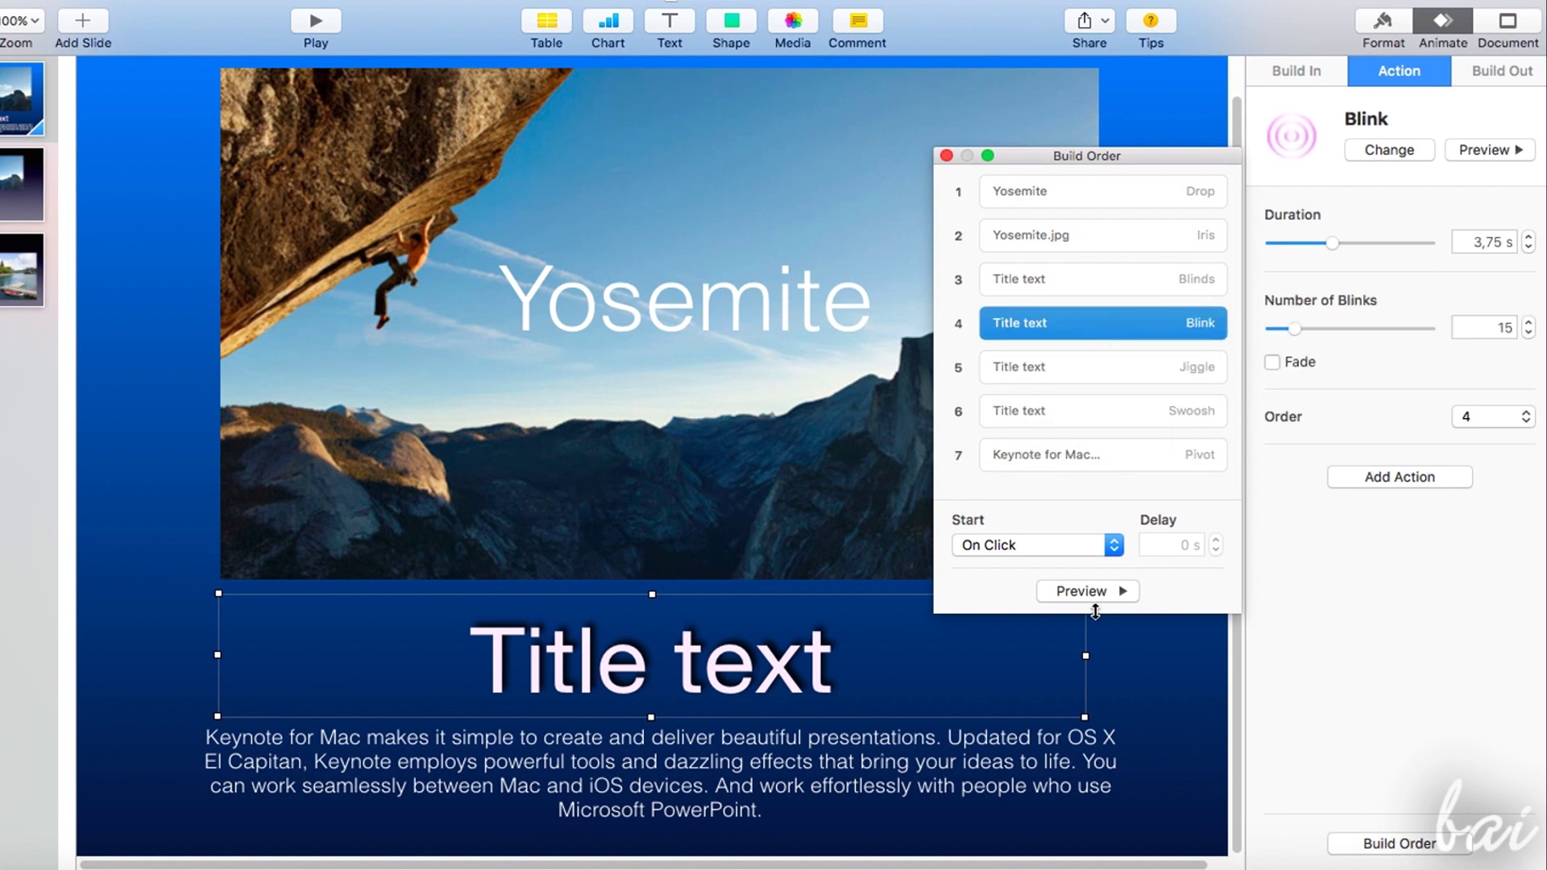
click(1116, 593)
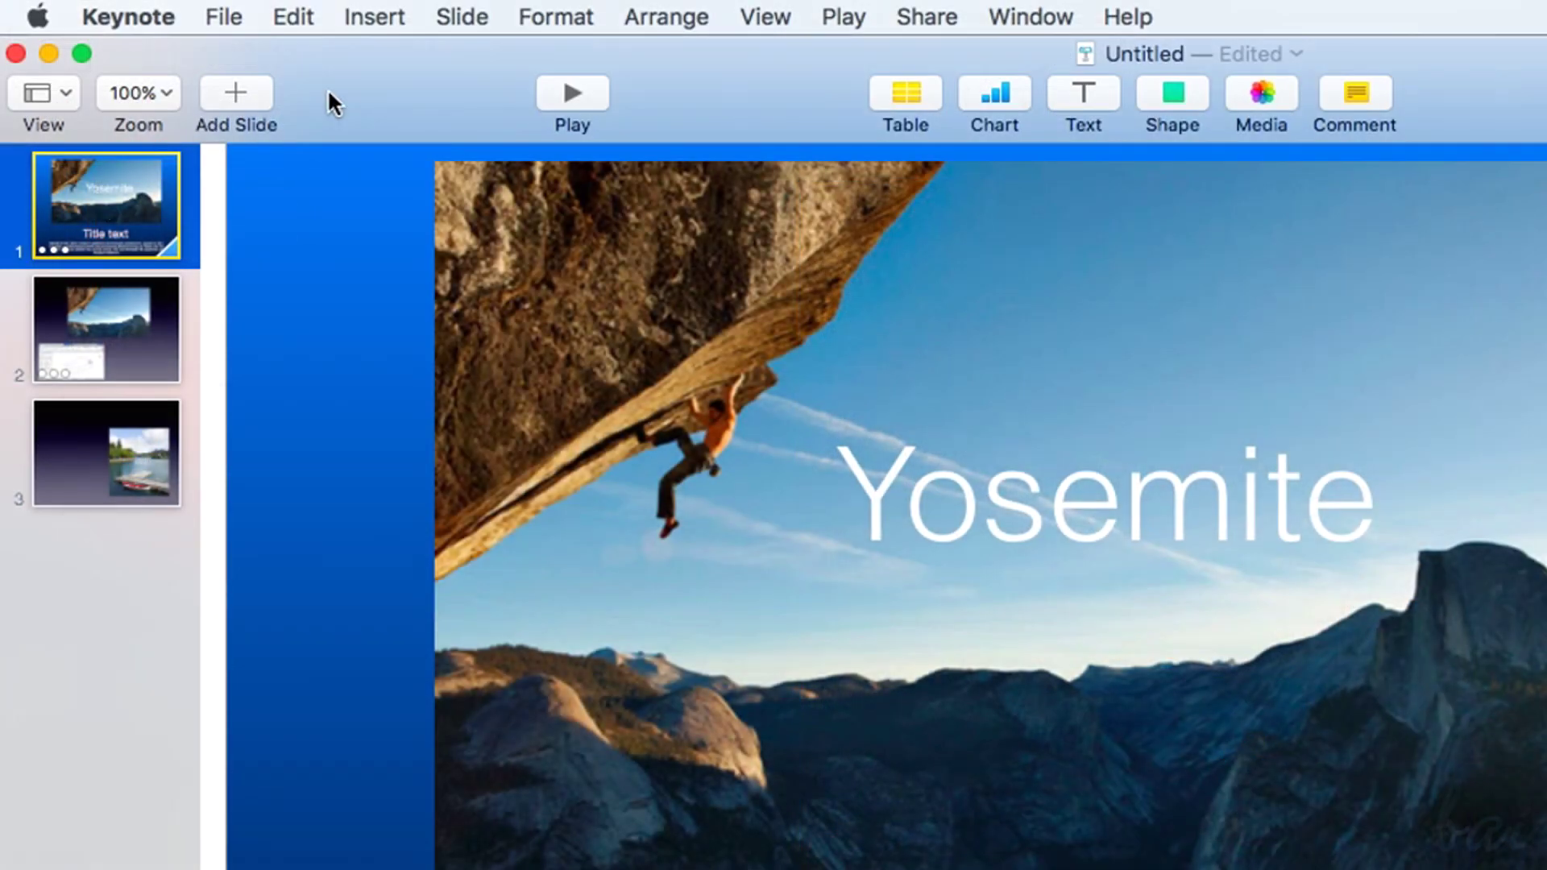
Save the deck, then begin a PDF export and review the Image Quality choices (currently Good)
click(222, 17)
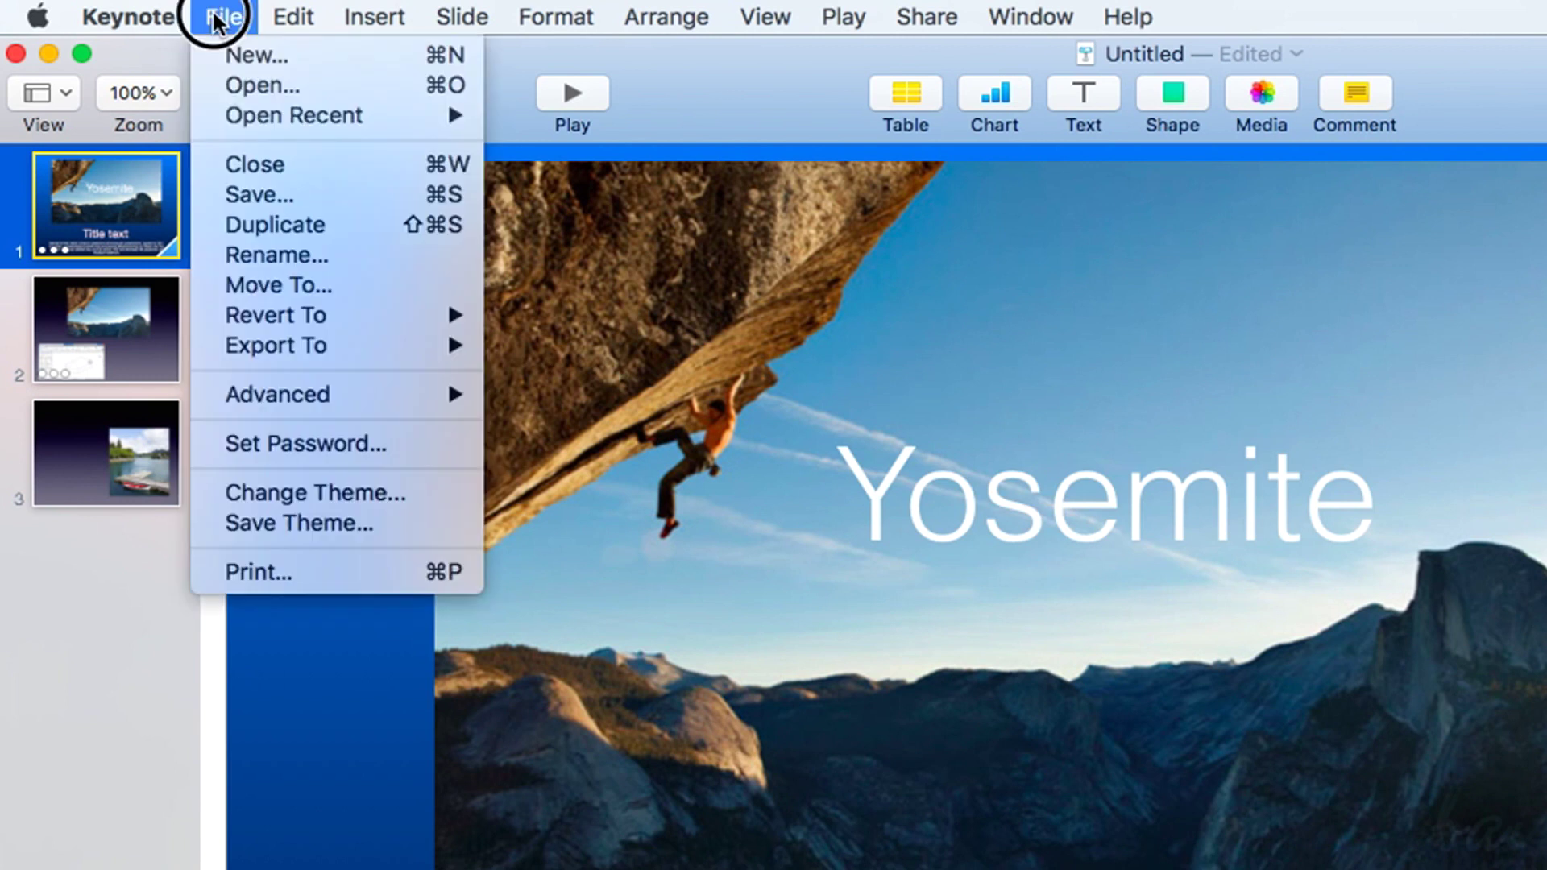
click(249, 194)
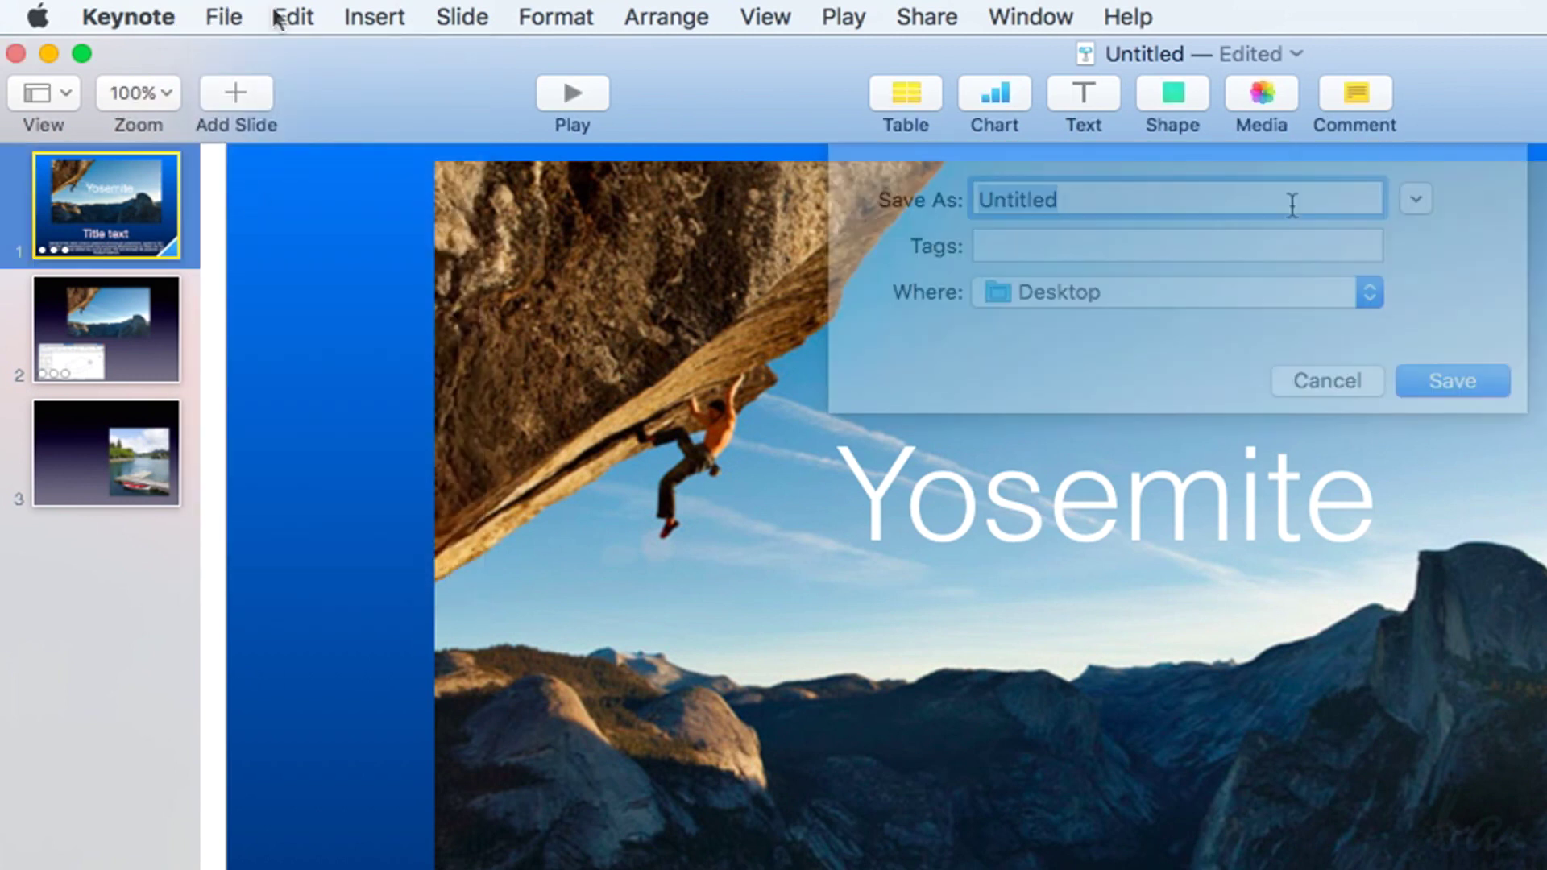
click(223, 17)
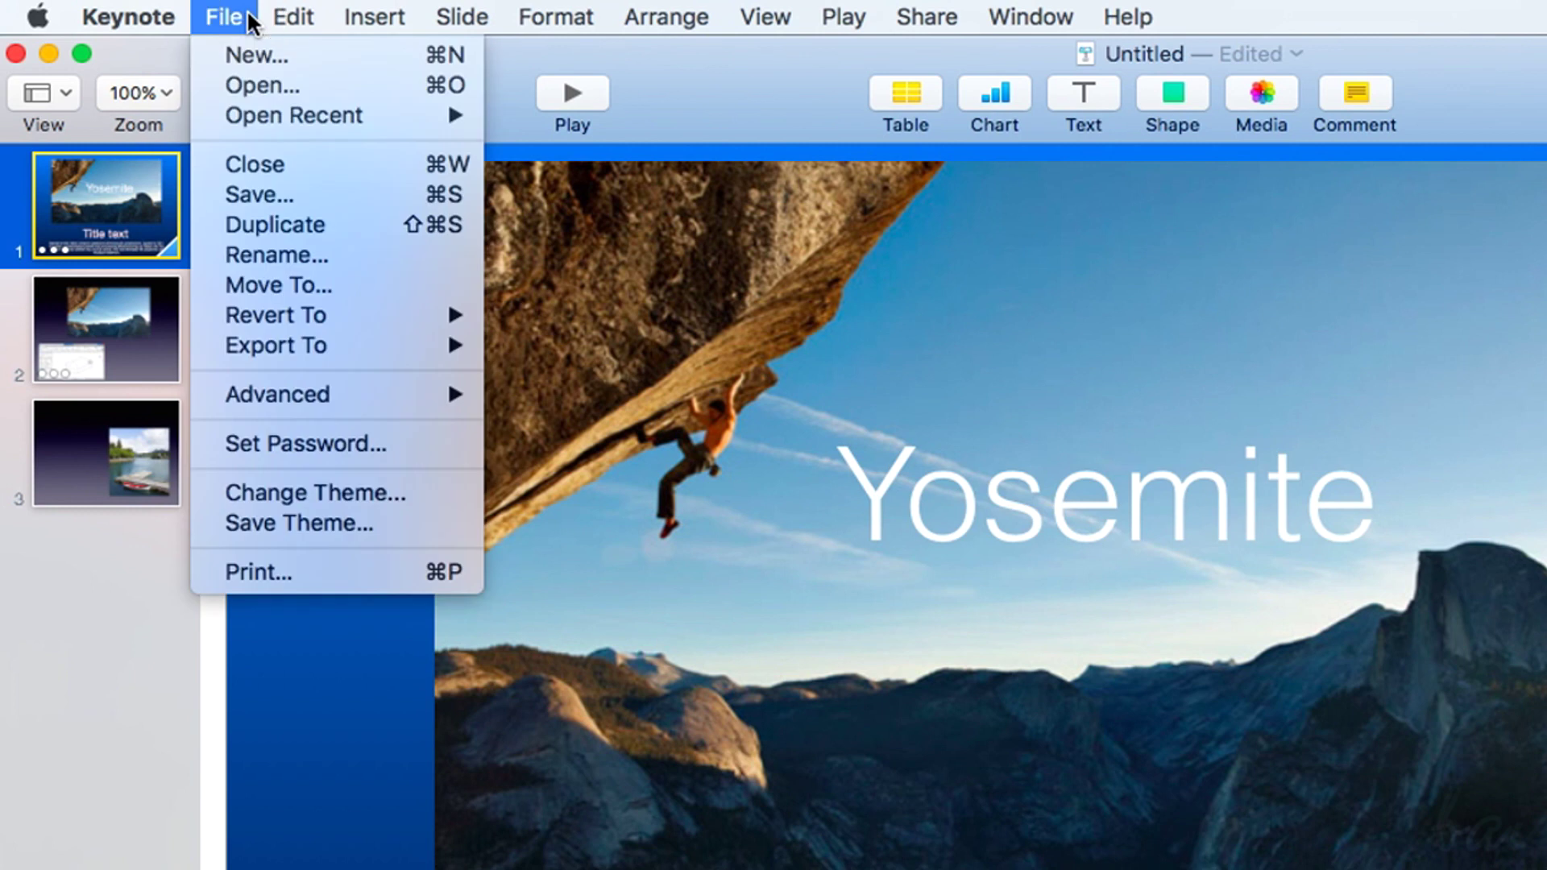
mouse_move(314, 367)
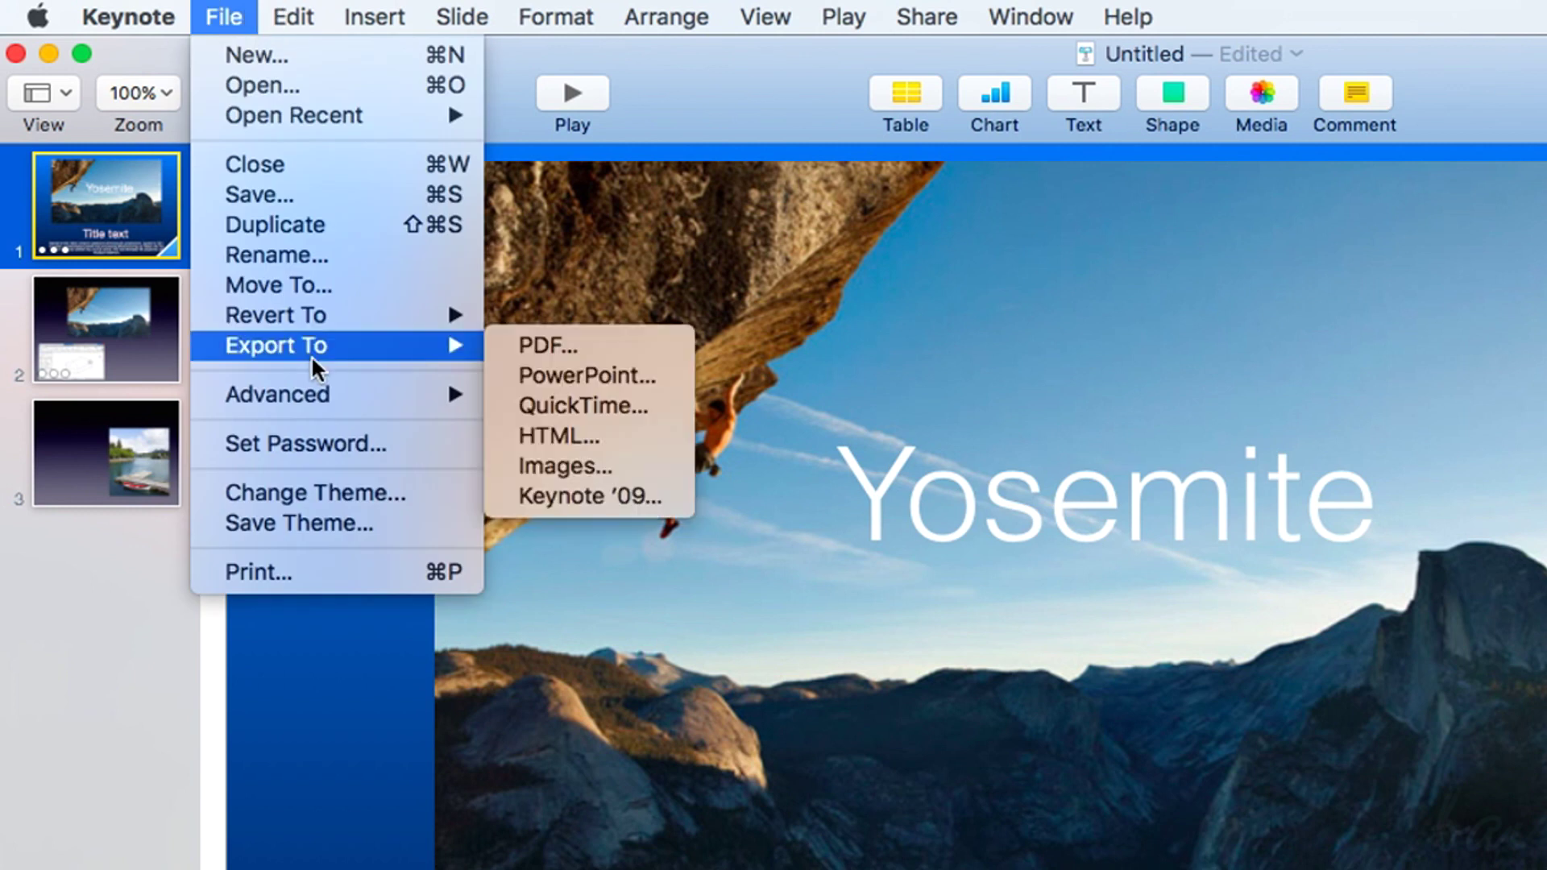
click(535, 345)
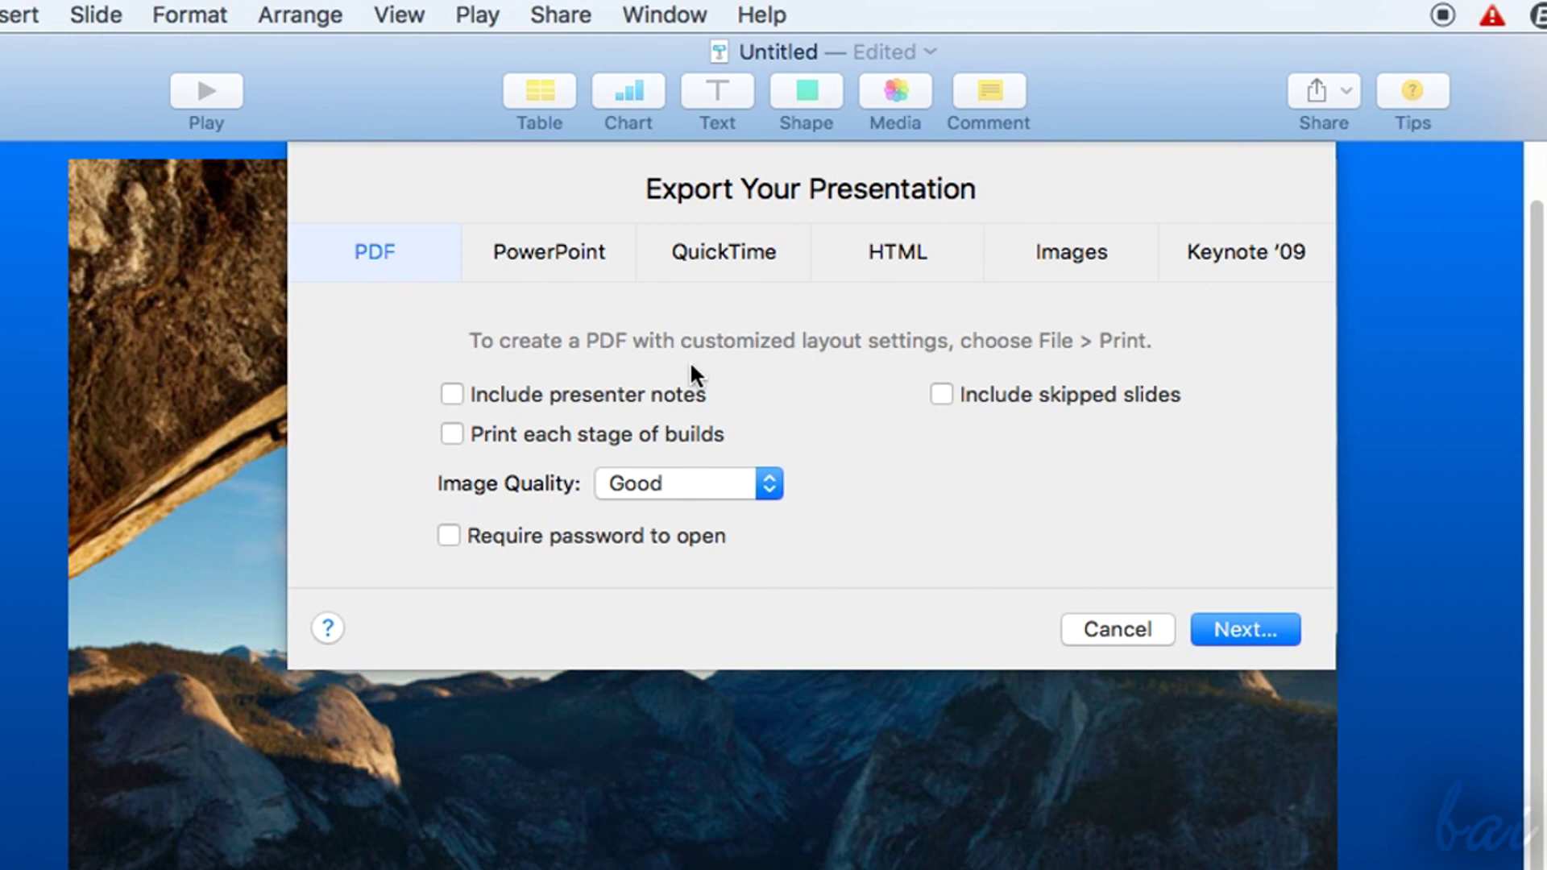
click(767, 484)
click(768, 490)
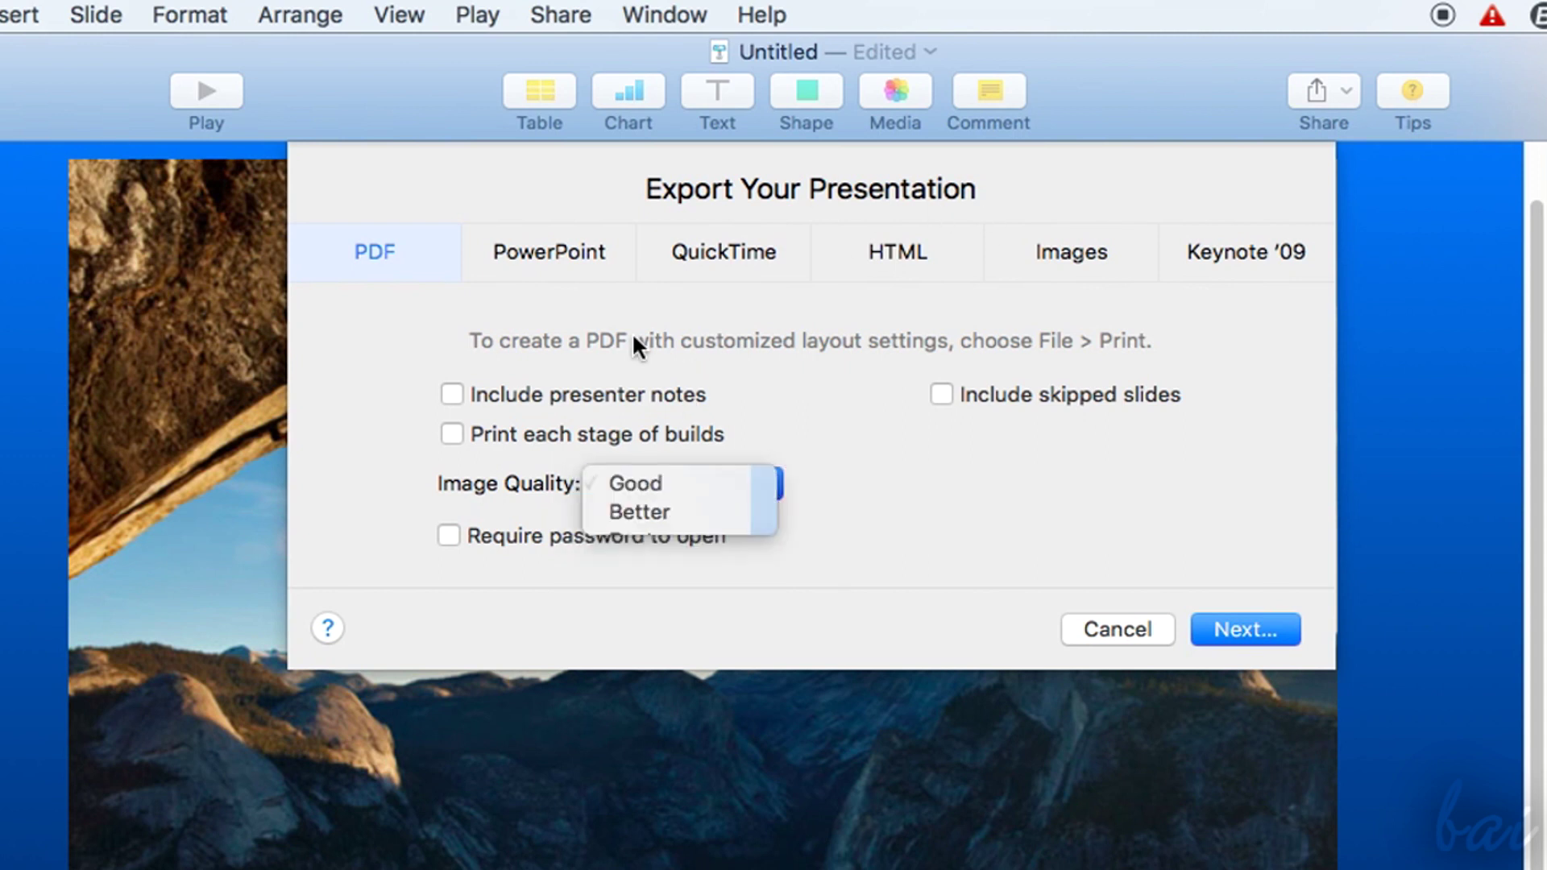